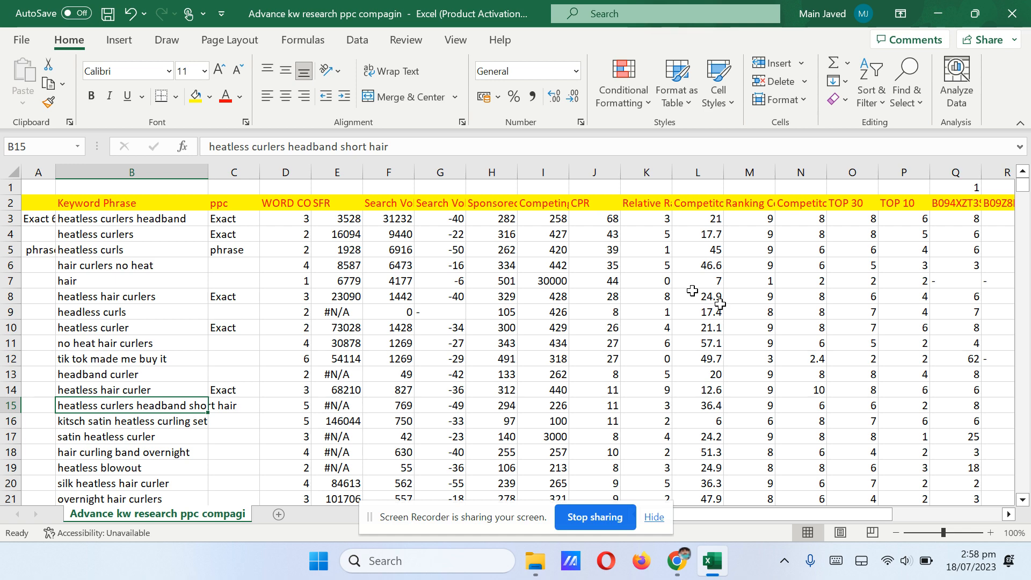
Step: Turn on filtering for the yellow header row 2 of the keyword sheet
click(651, 526)
click(169, 171)
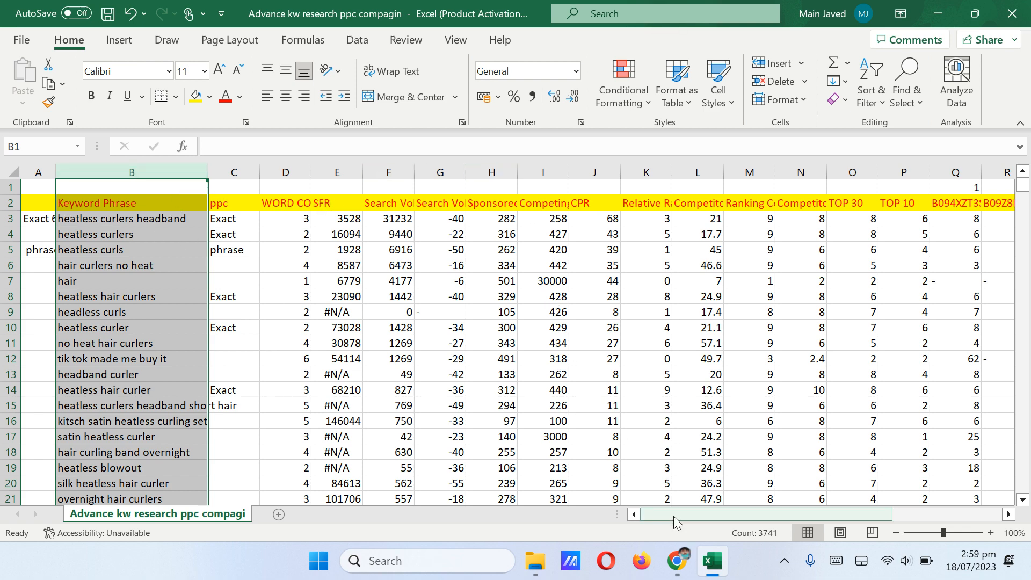
scroll(673, 516, right, 1)
click(11, 203)
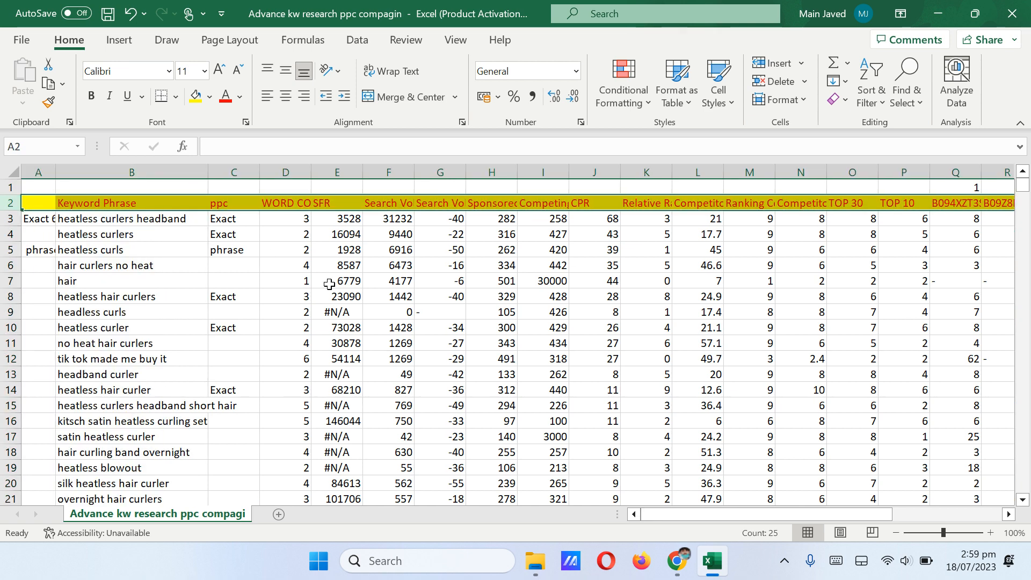
drag(682, 516, 789, 516)
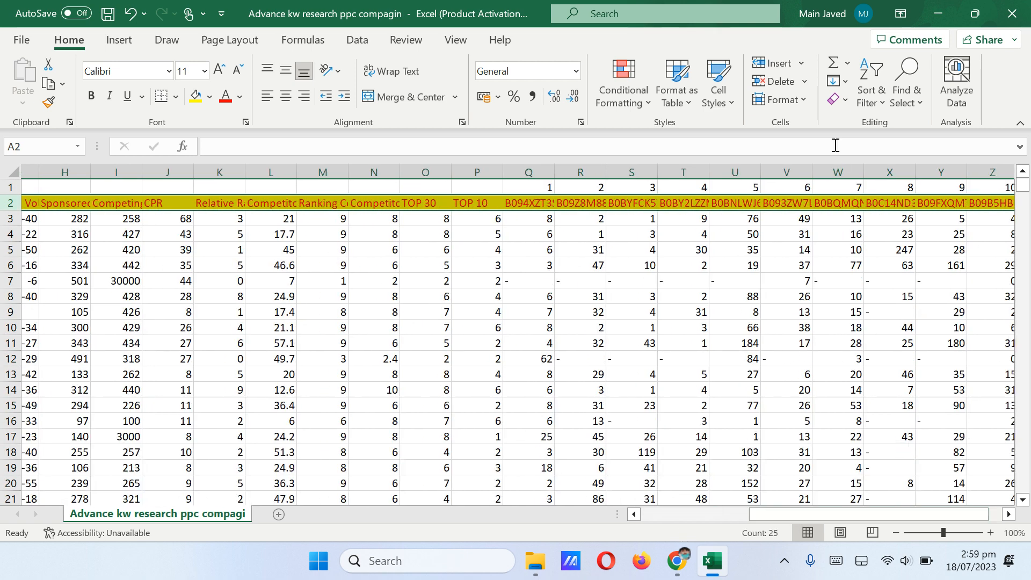
click(871, 92)
click(898, 198)
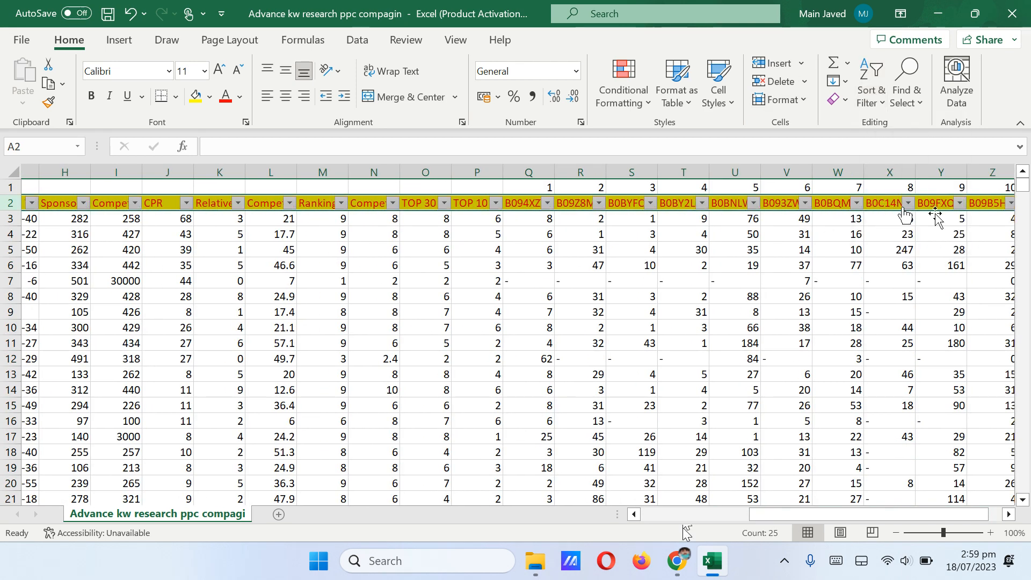
Step: Filter the TOP 10 column to show only the values 4, 5 and 6, excluding 0 through 3
drag(869, 514, 882, 514)
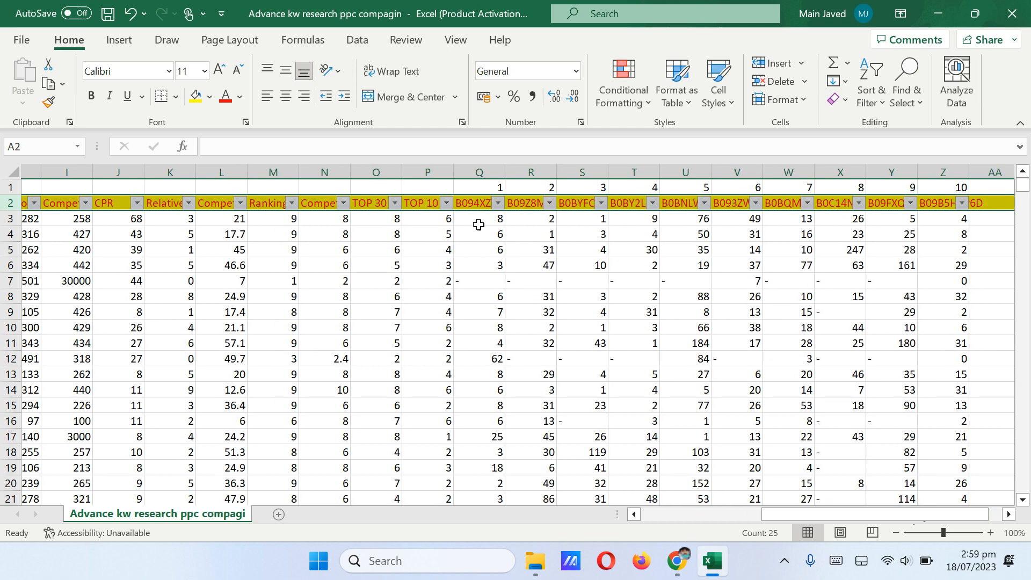
click(446, 203)
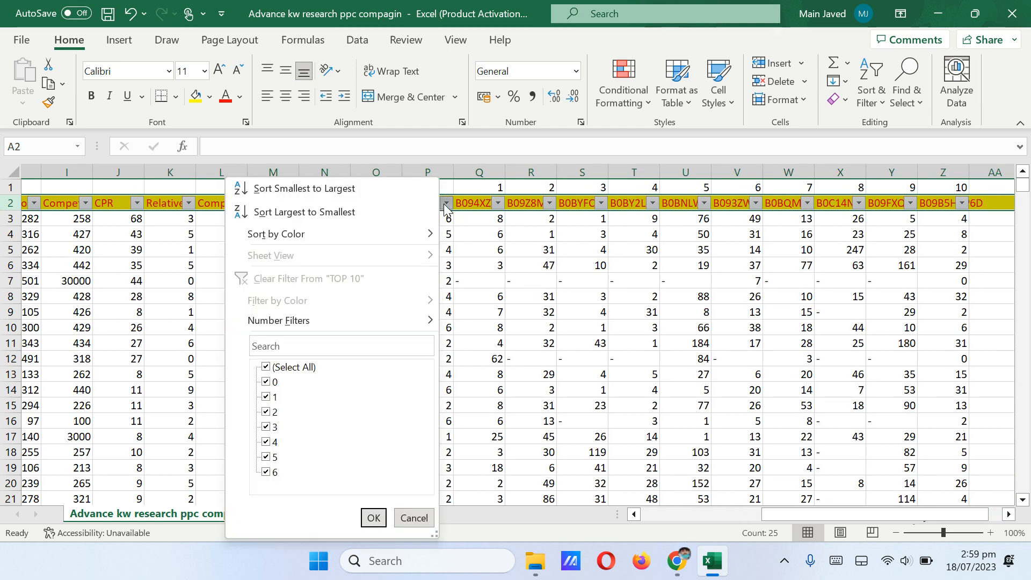
click(266, 381)
click(266, 397)
click(266, 412)
click(267, 426)
click(373, 517)
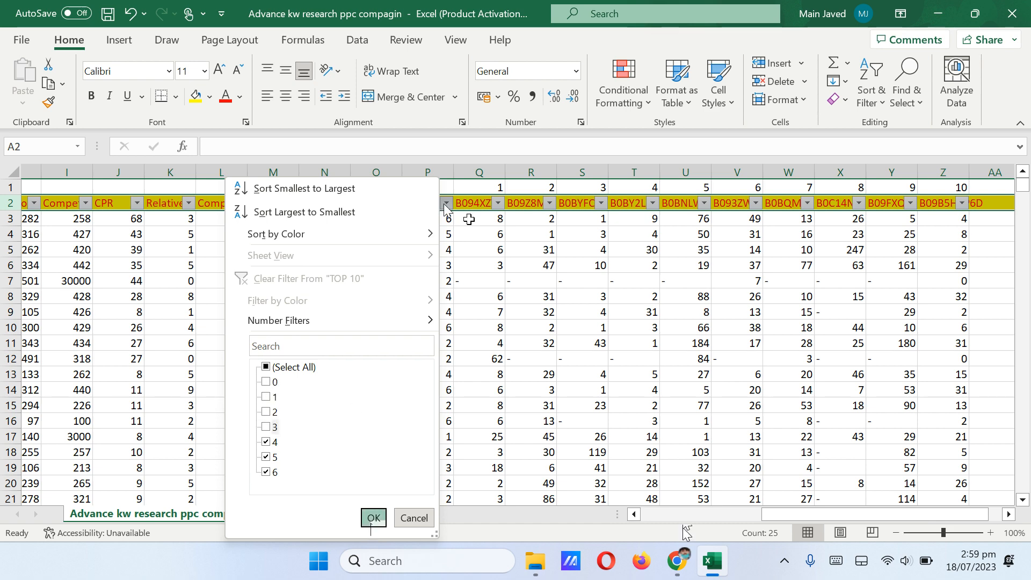
Step: Filter the Search Volume column to values greater than 500 and select the ppc cells of the filtered rows
drag(788, 514, 670, 519)
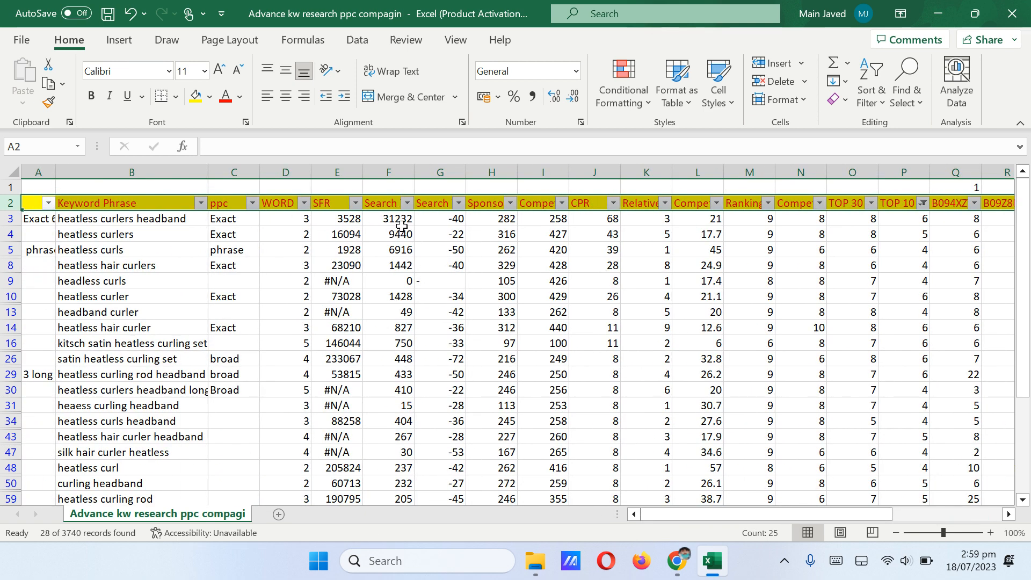
click(407, 204)
mouse_move(293, 320)
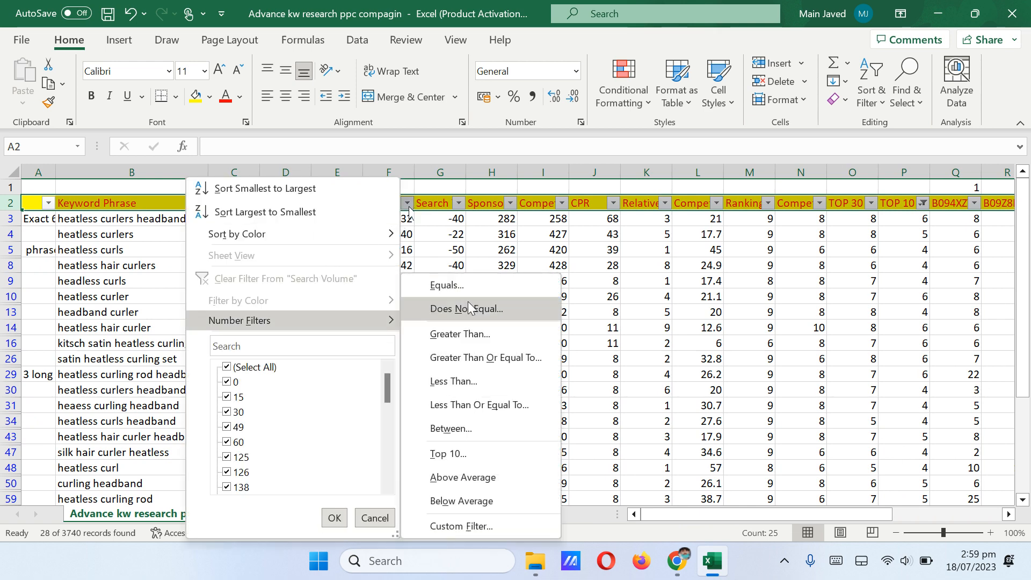
click(469, 335)
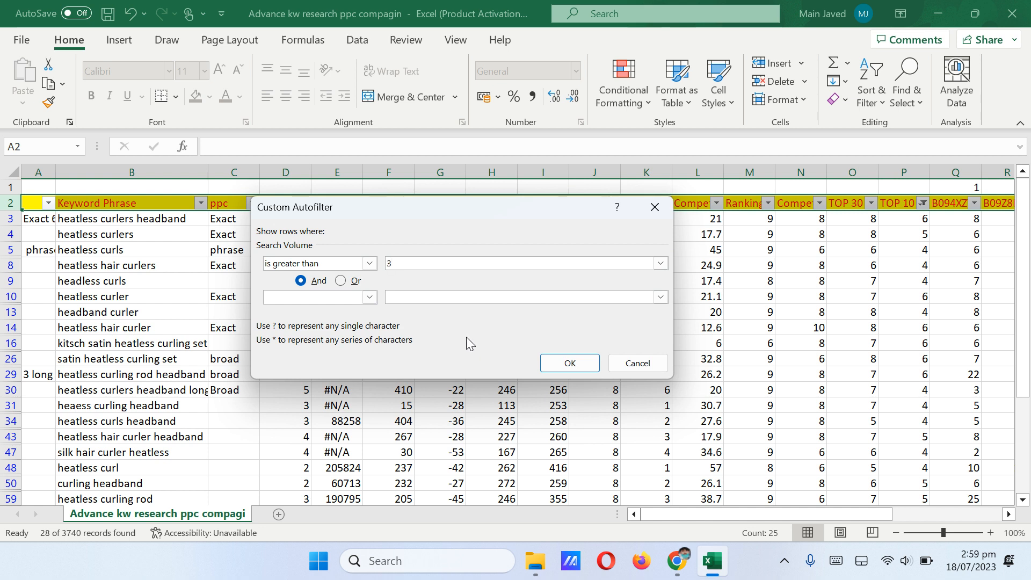
text(500)
click(594, 368)
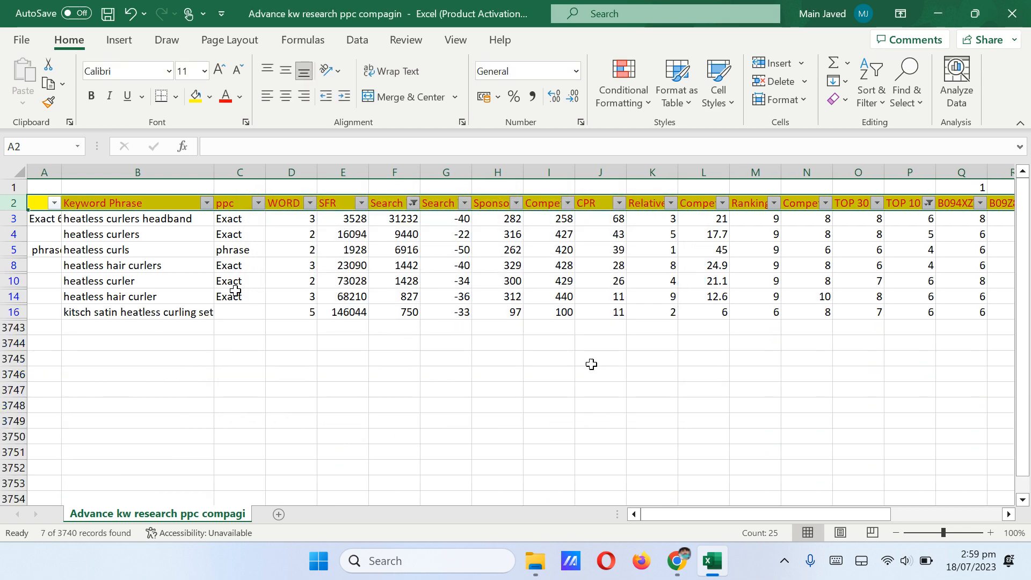
drag(227, 222, 236, 312)
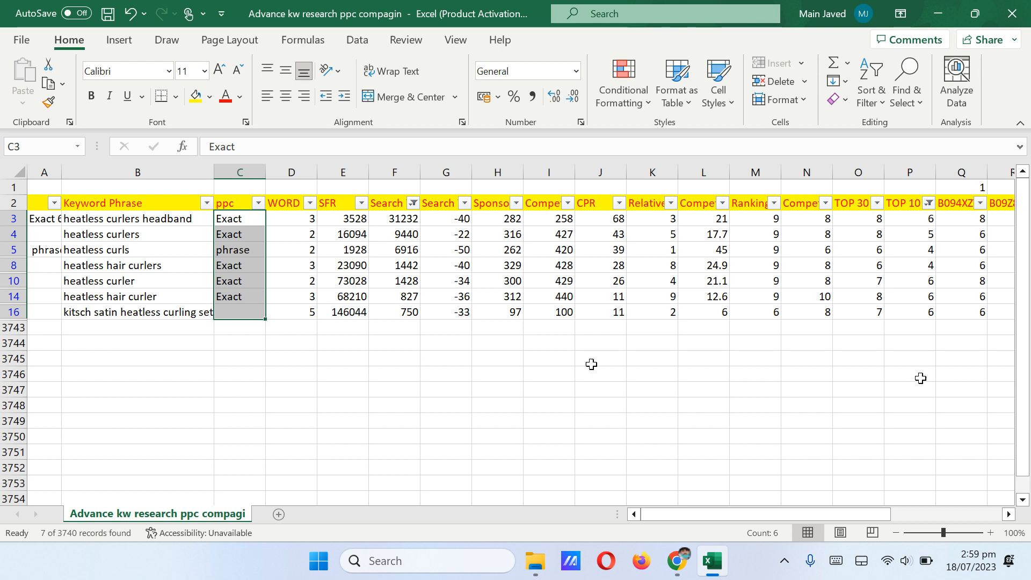
Step: Switch to Chrome, search Google for "google trend" and open the Google Trends site
mouse_move(677, 562)
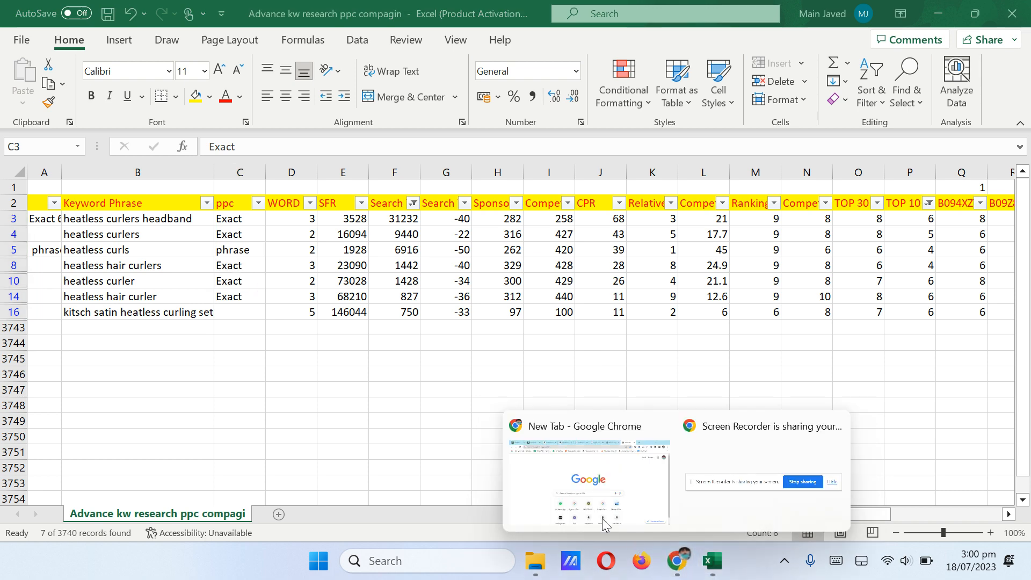
click(607, 510)
click(469, 346)
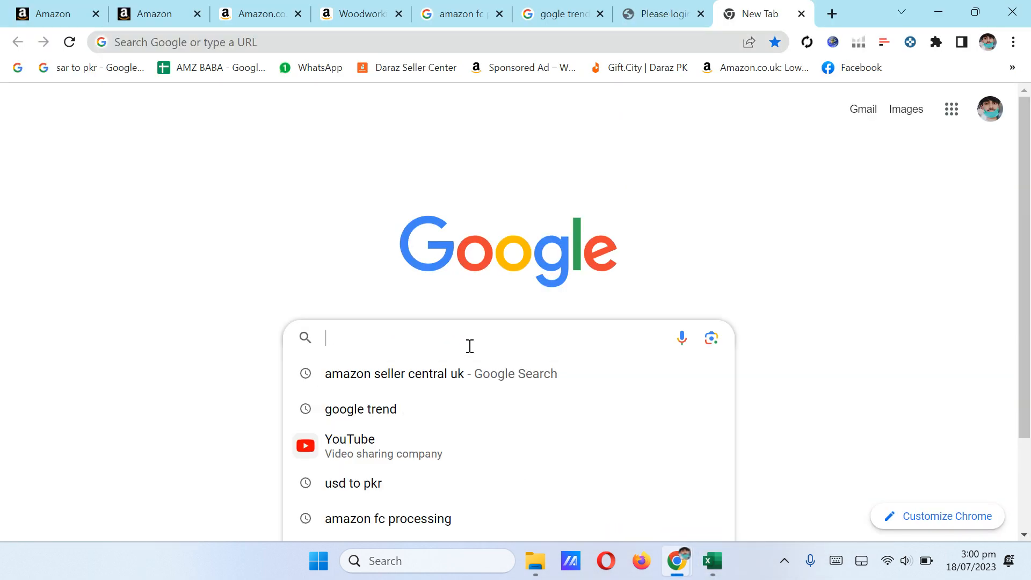
text(google)
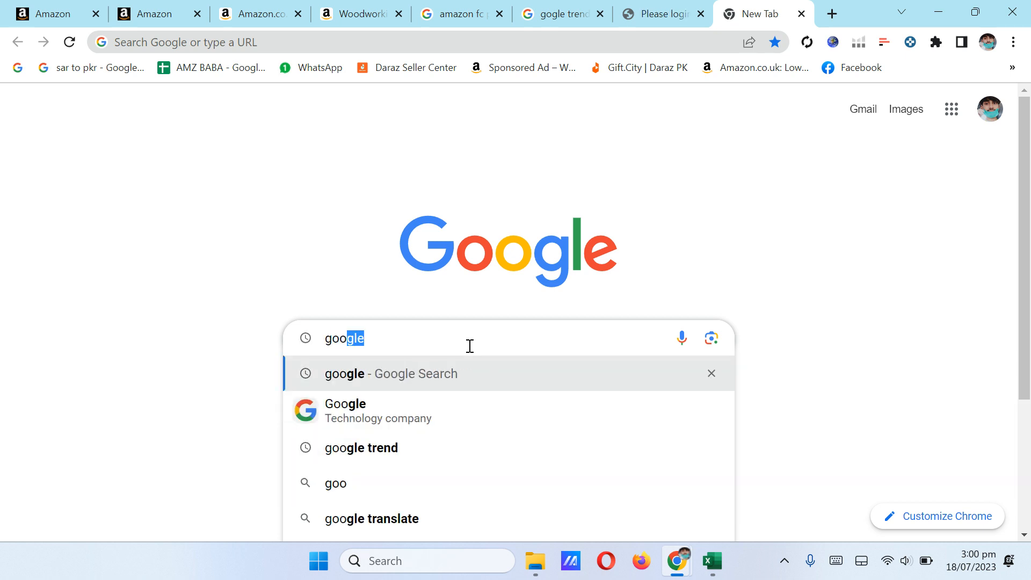
text( trend)
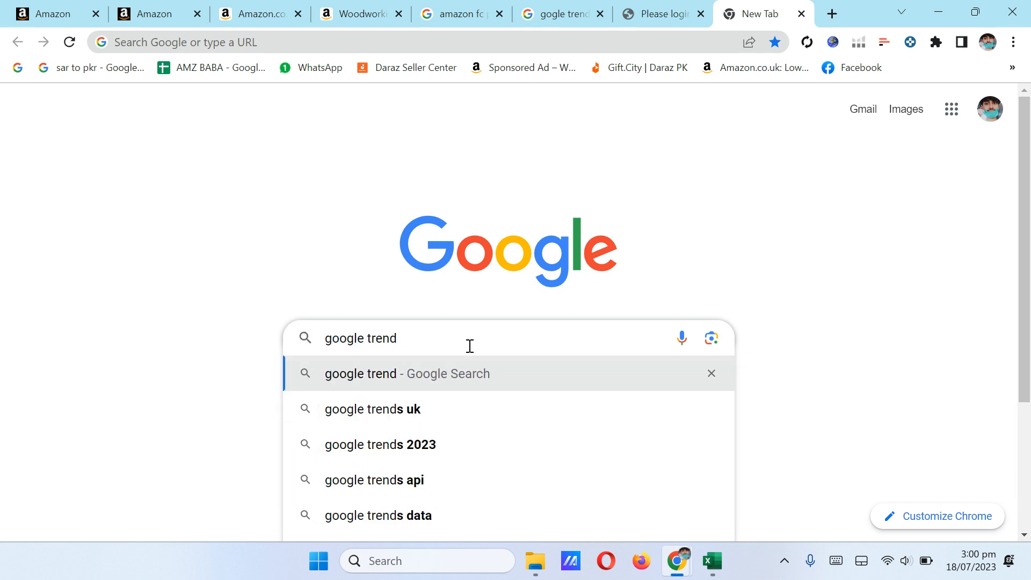
key(Return)
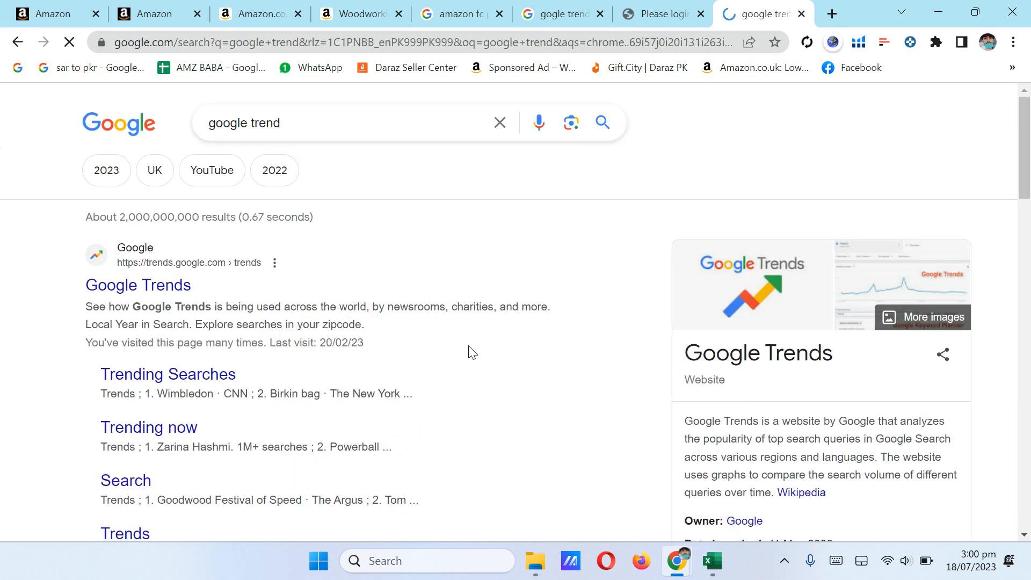
click(166, 289)
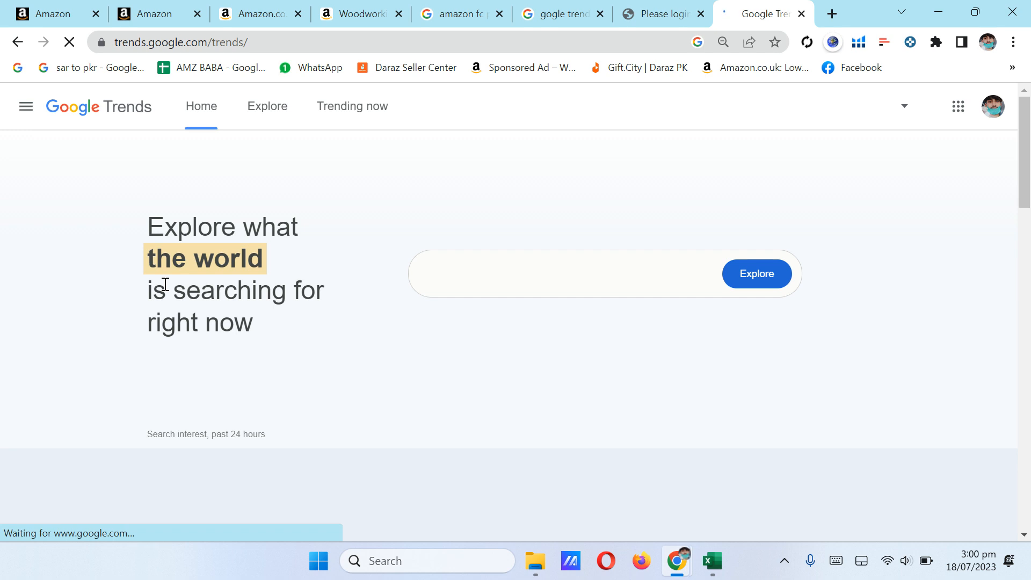
Step: Open the Explore page for the suggested search term and look over its interest over time and subregion charts
click(764, 287)
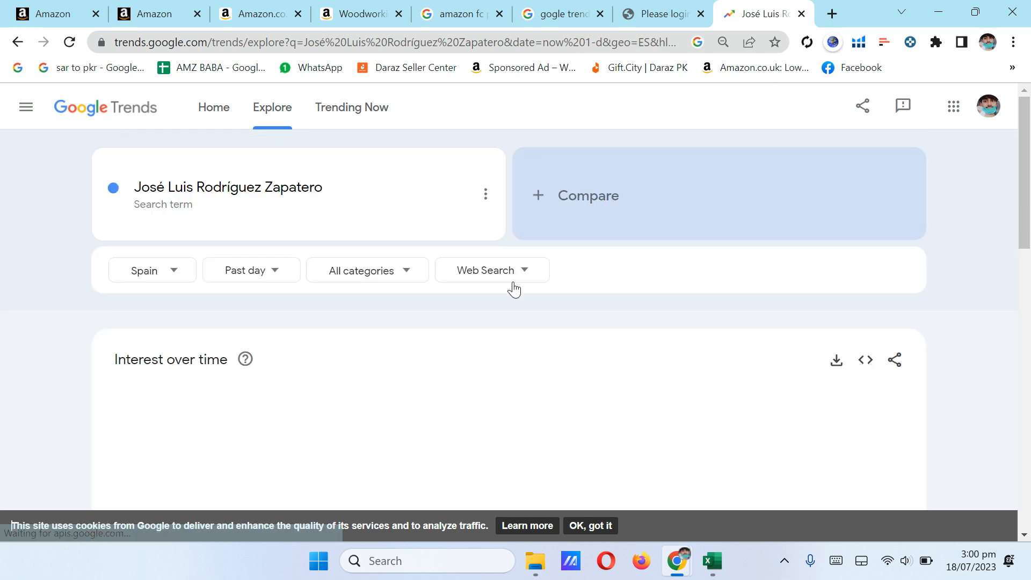
scroll(331, 279, down, 5)
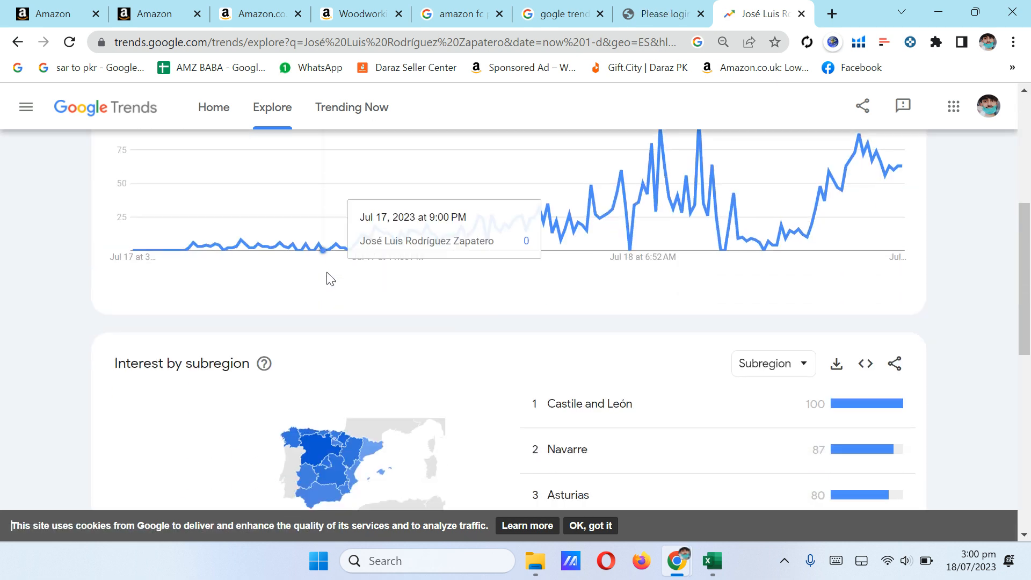
scroll(490, 320, down, 1)
scroll(499, 319, up, 7)
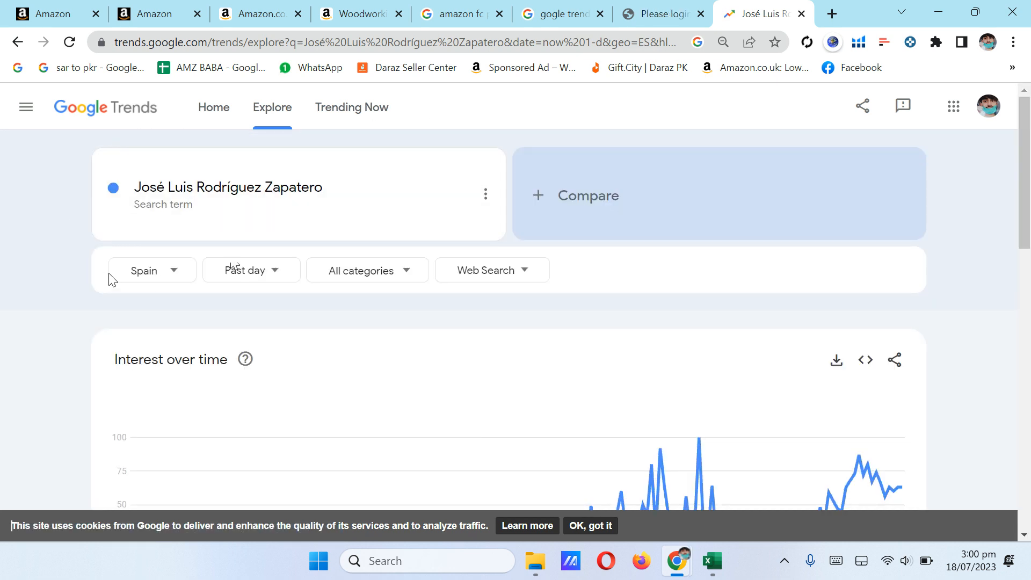
Step: Set the Explore region to United Kingdom and clear the existing search term
click(164, 284)
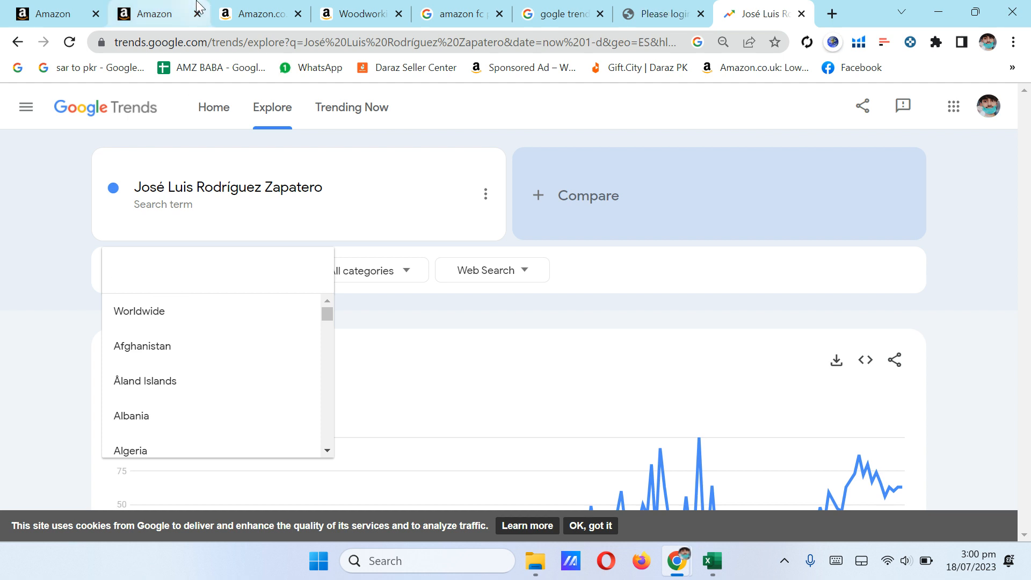
mouse_move(198, 6)
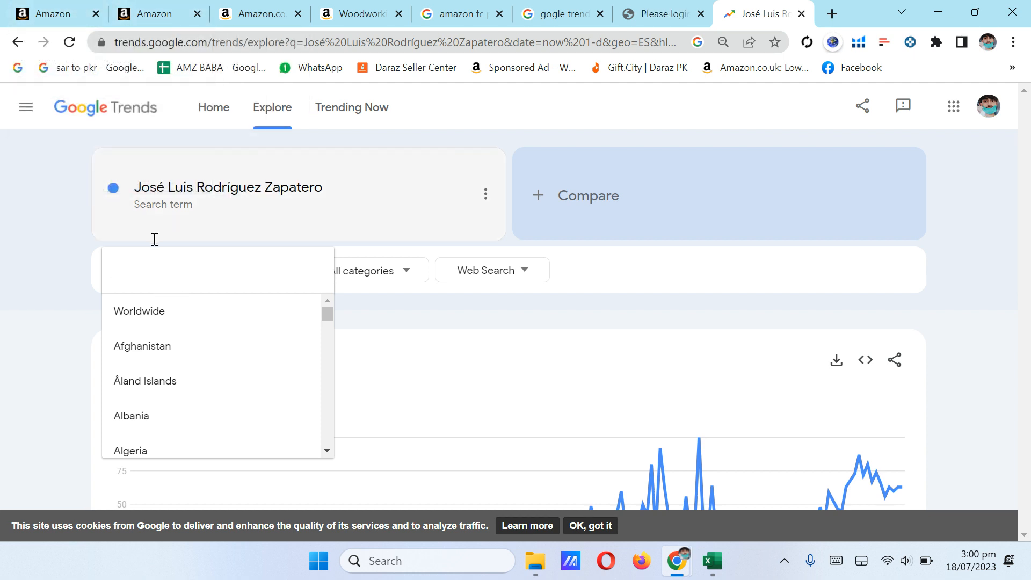
scroll(156, 359, down, 3)
scroll(156, 358, down, 2)
scroll(156, 359, up, 6)
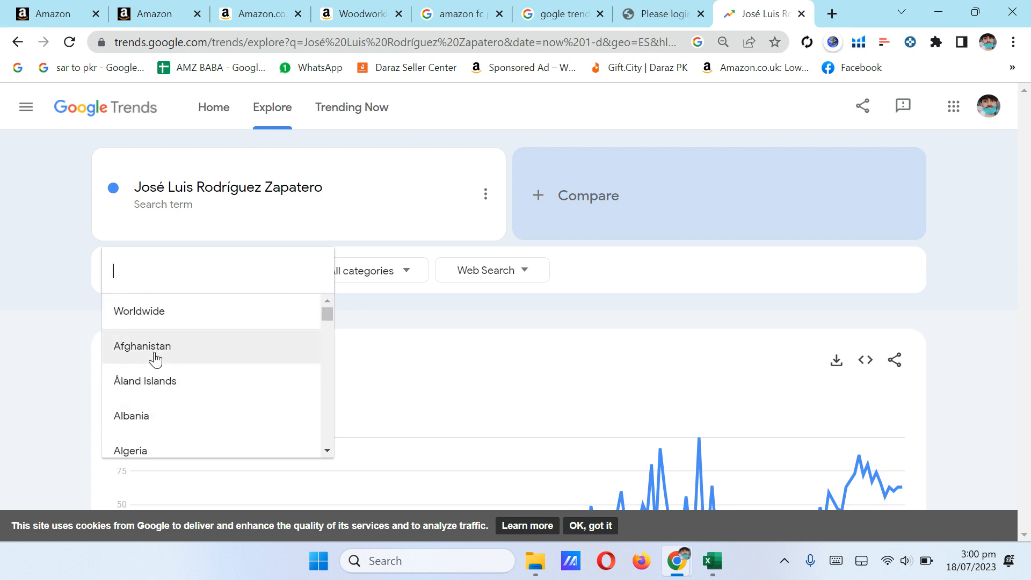
text(usa)
key(BackSpace)
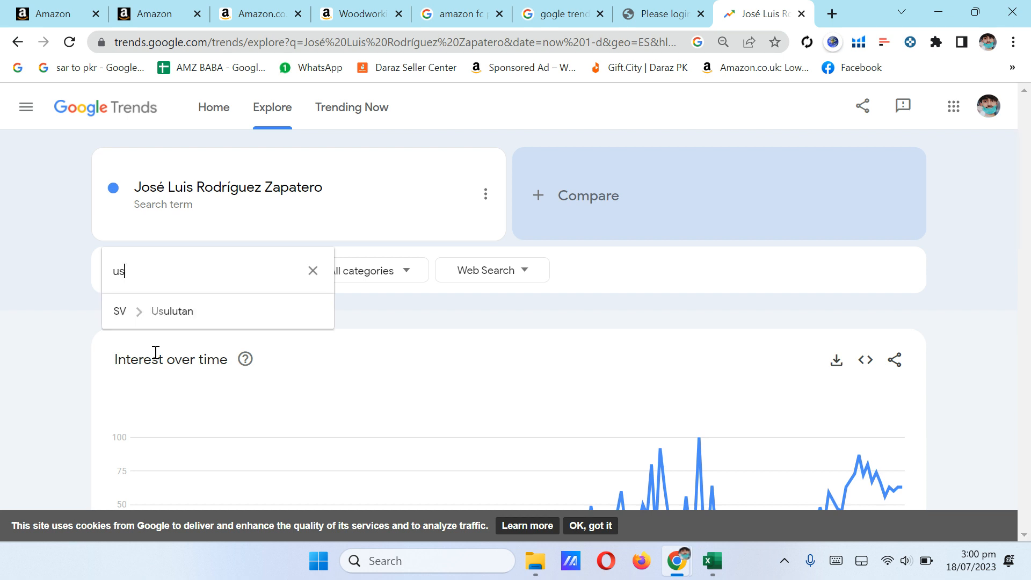
key(BackSpace)
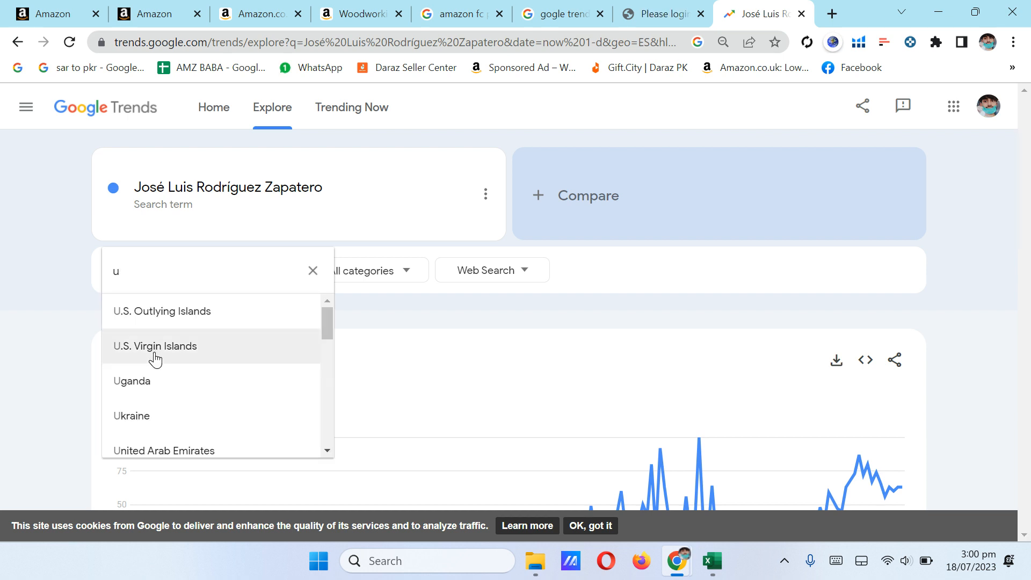
scroll(159, 352, down, 3)
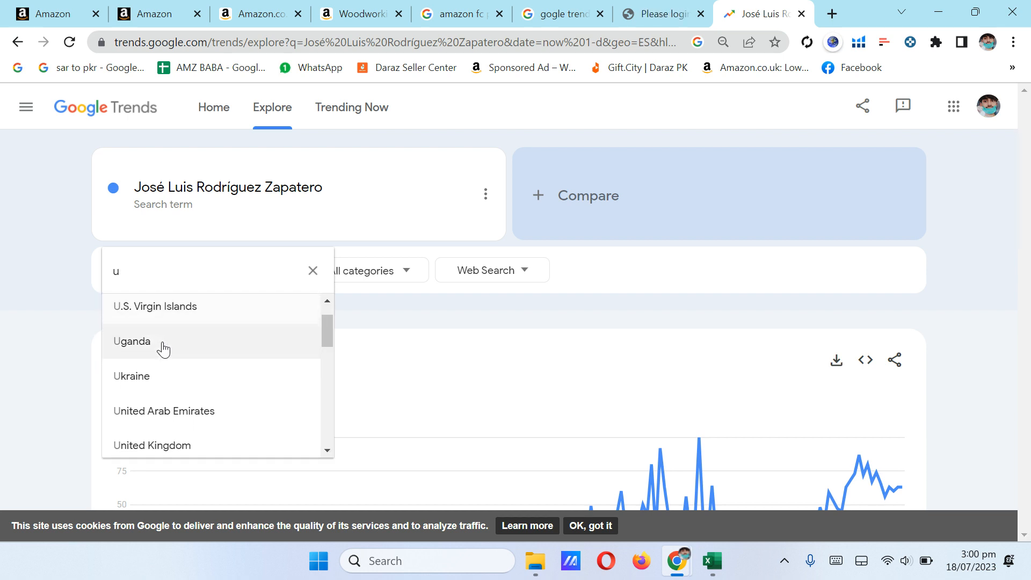
scroll(164, 350, down, 1)
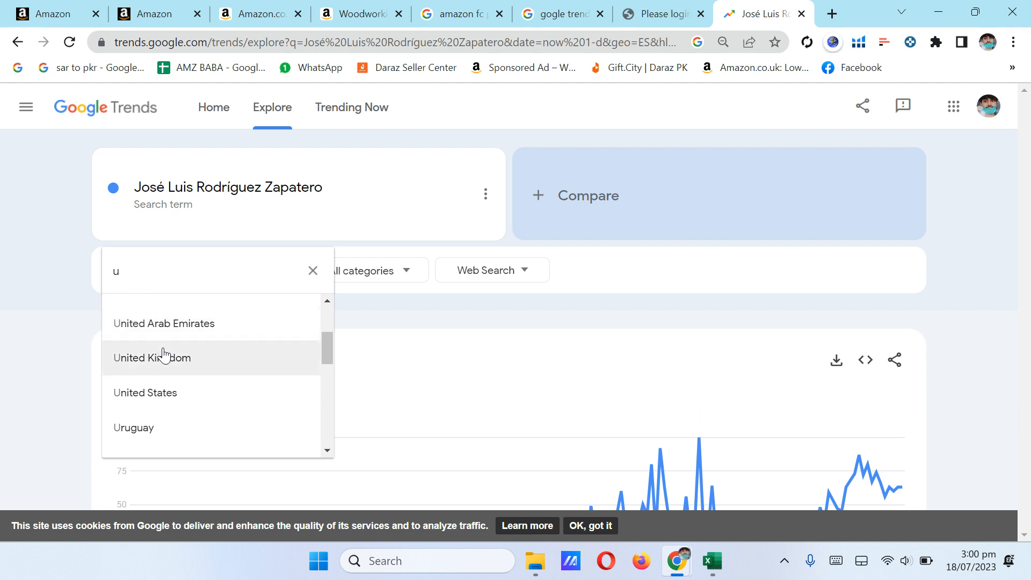
click(163, 357)
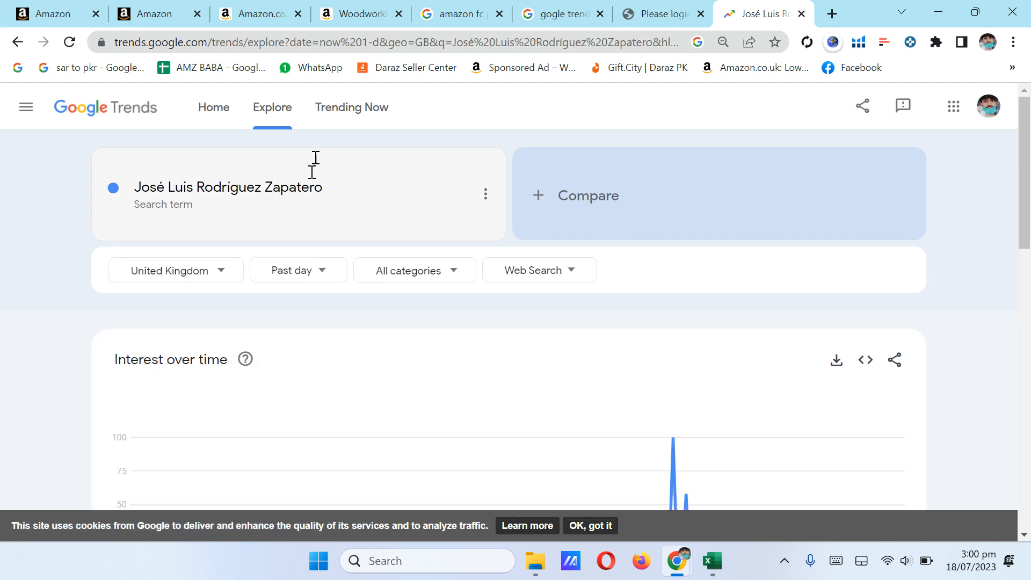
click(348, 181)
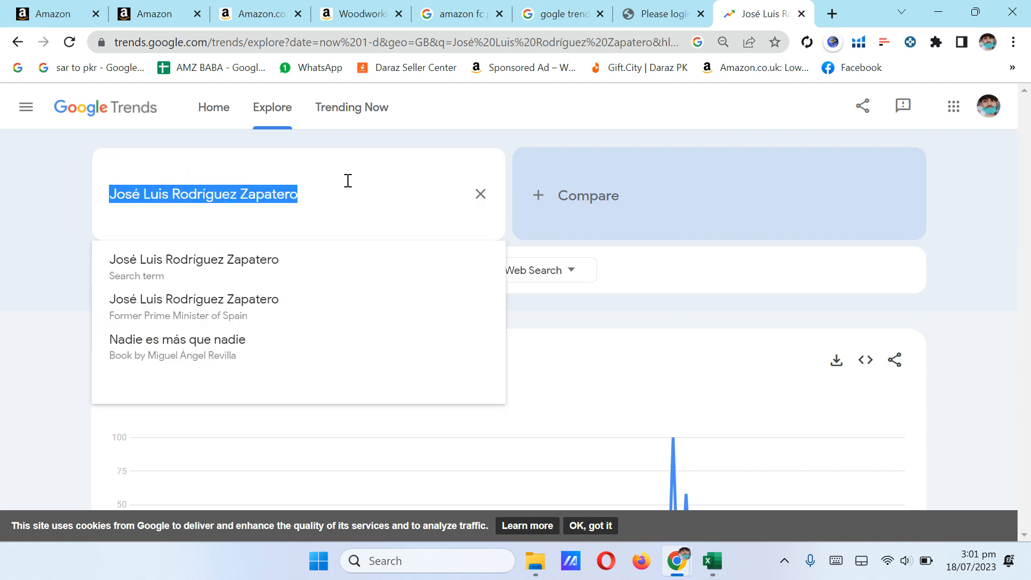
key(BackSpace)
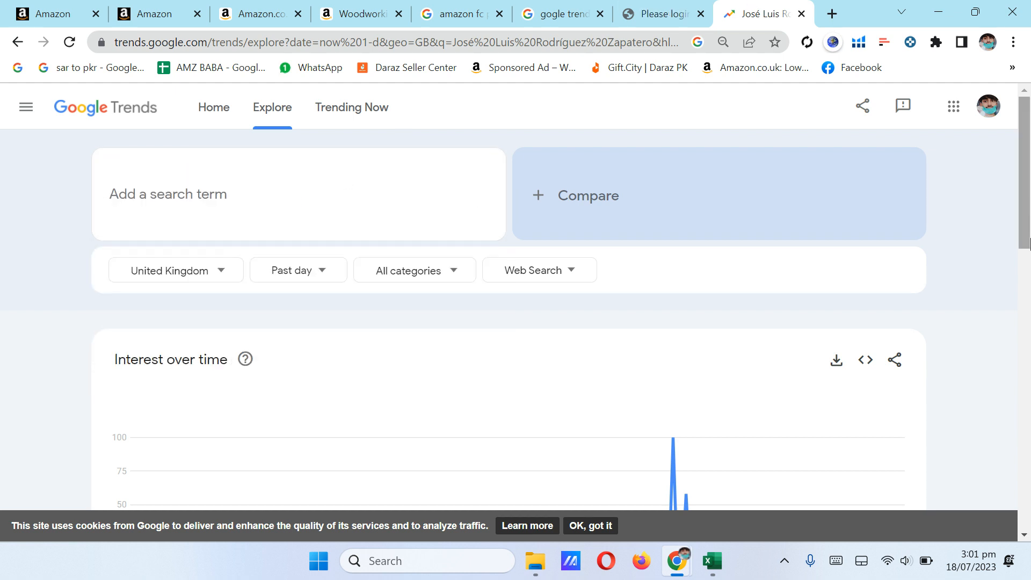
Step: Switch to the Excel keyword sheet and copy the phrase "heatless curlers headband" from cell B3
mouse_move(712, 558)
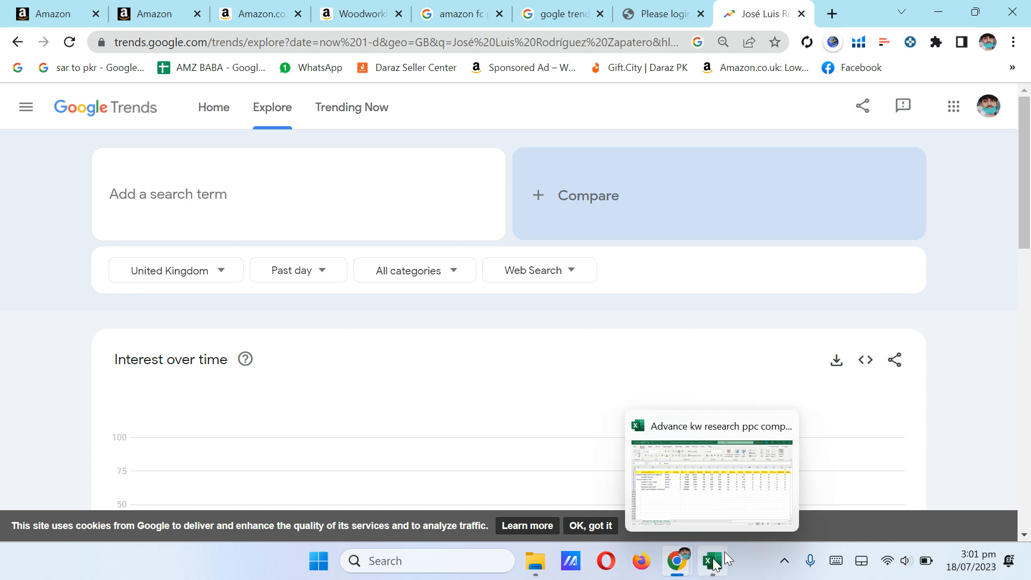
click(718, 493)
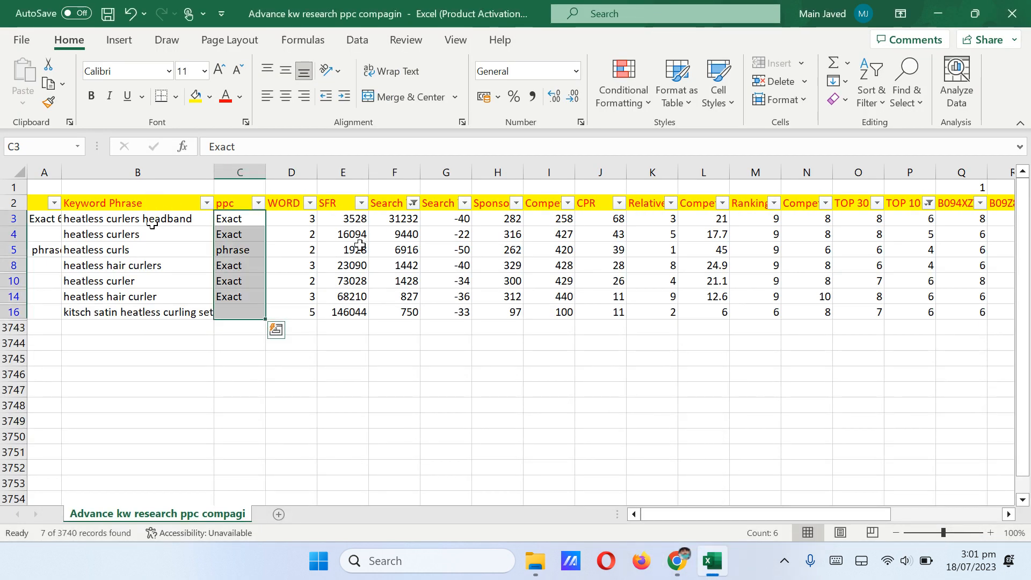
click(120, 222)
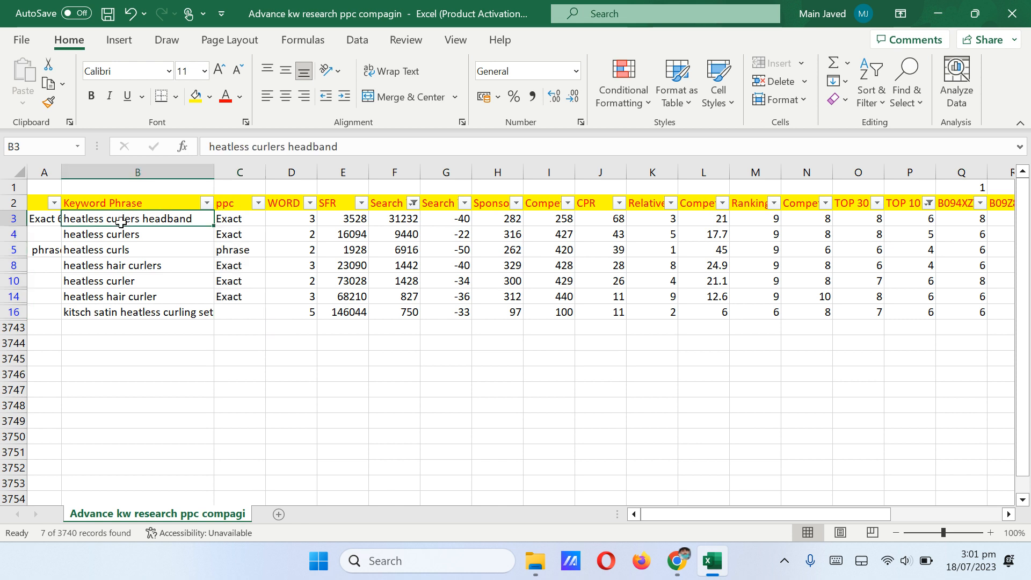
key(ctrl+c)
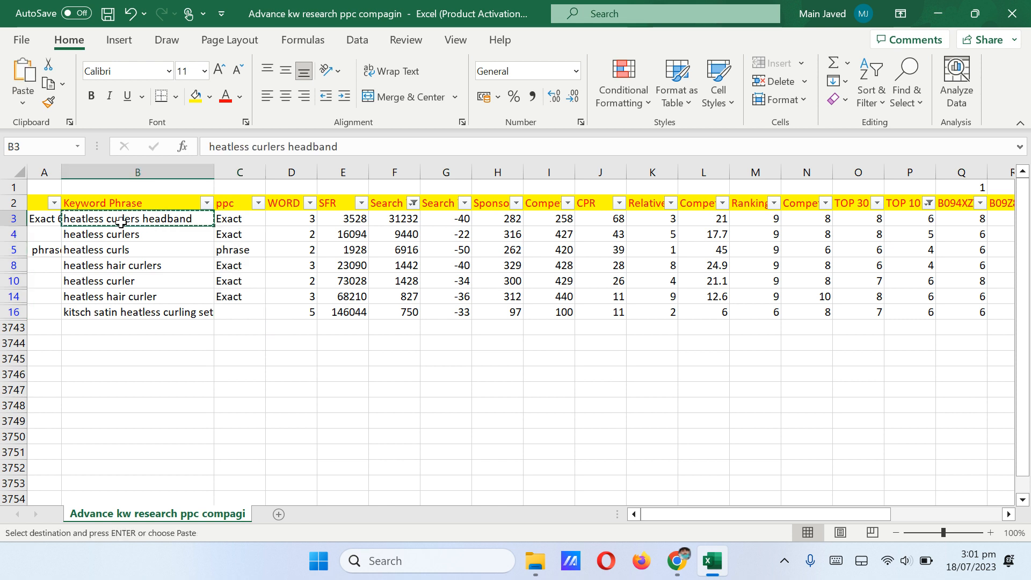
Step: Switch to Google Trends in Chrome and explore the pasted search term "heatless curlers headband"
mouse_move(680, 569)
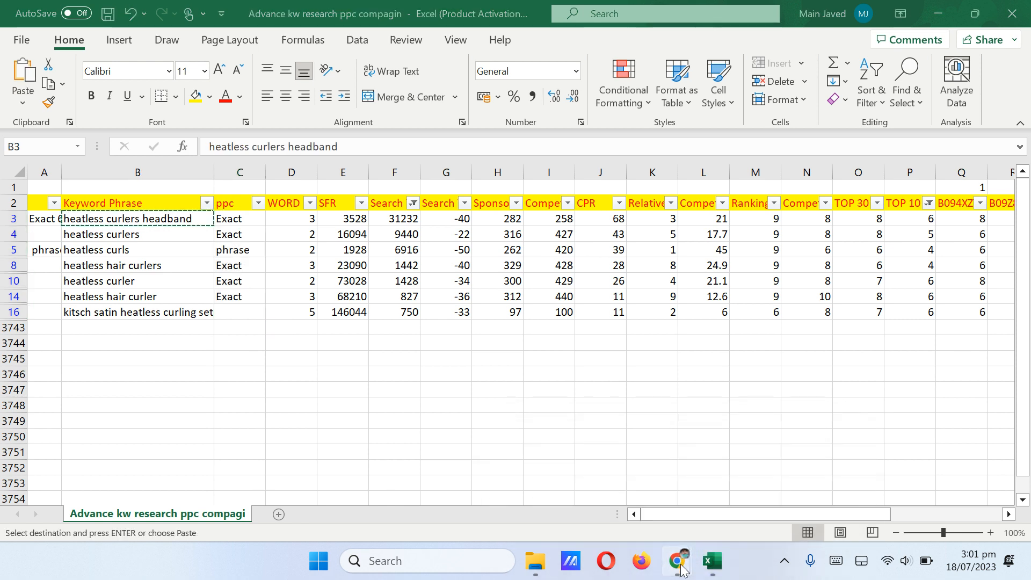
click(623, 488)
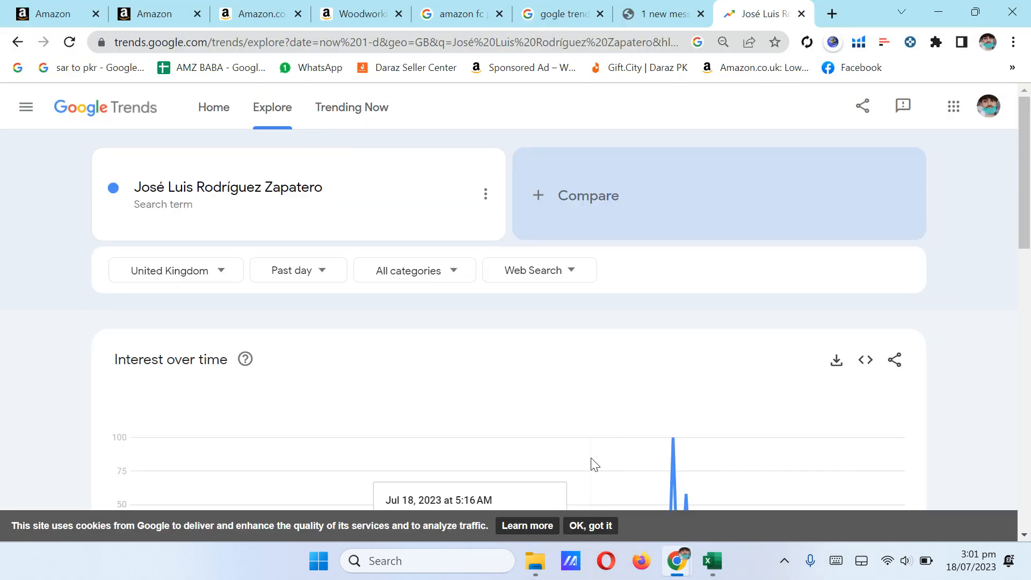
click(369, 177)
key(ctrl+v)
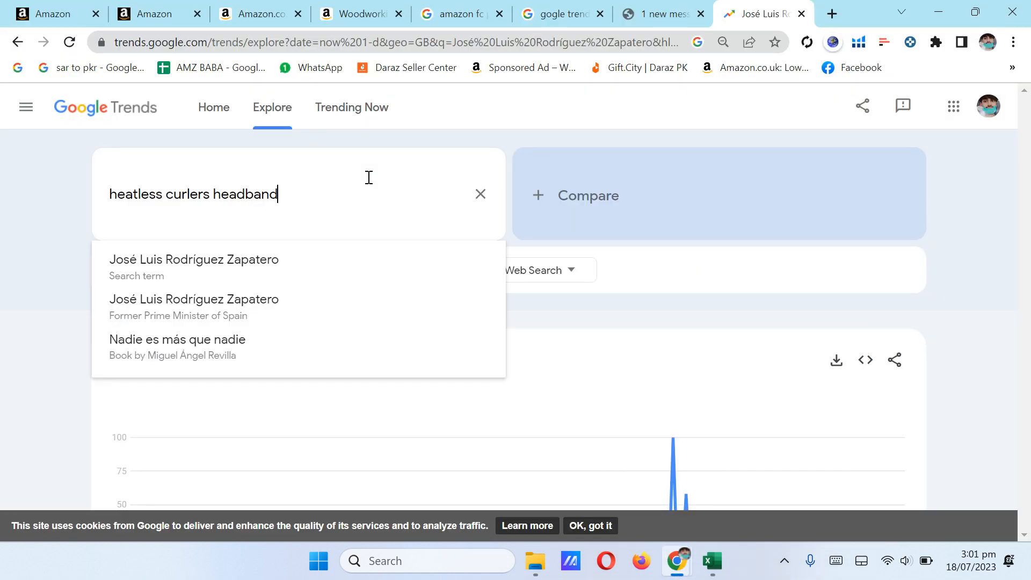
key(Return)
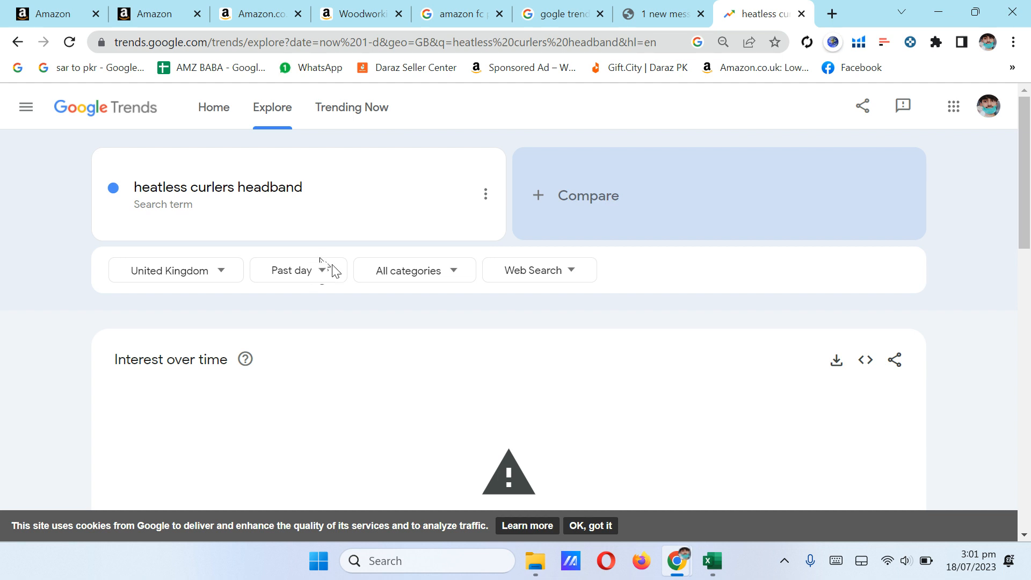
Step: Set the Explore time range to Past 12 months and read the interest over time section for the term
click(321, 279)
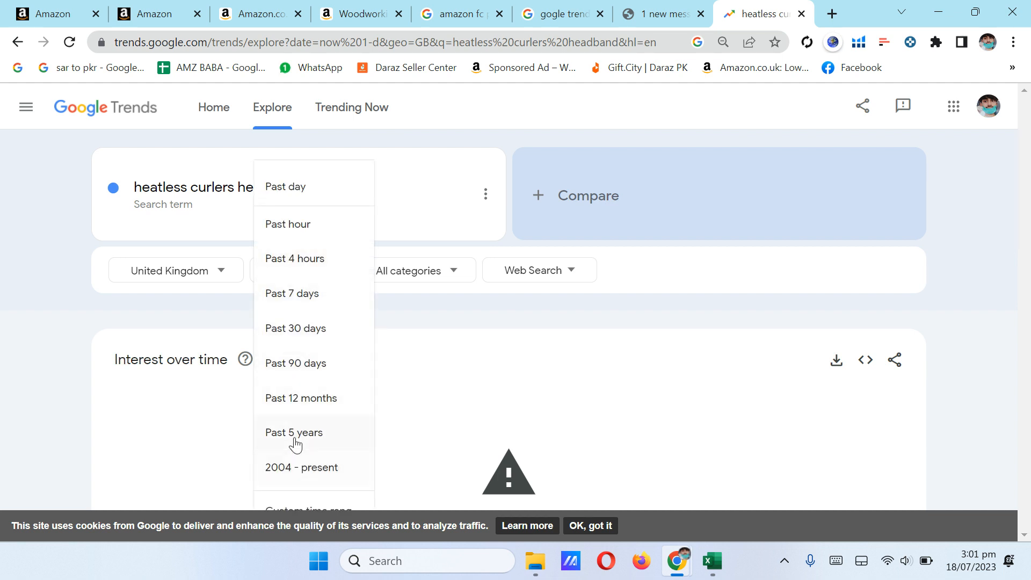
click(322, 398)
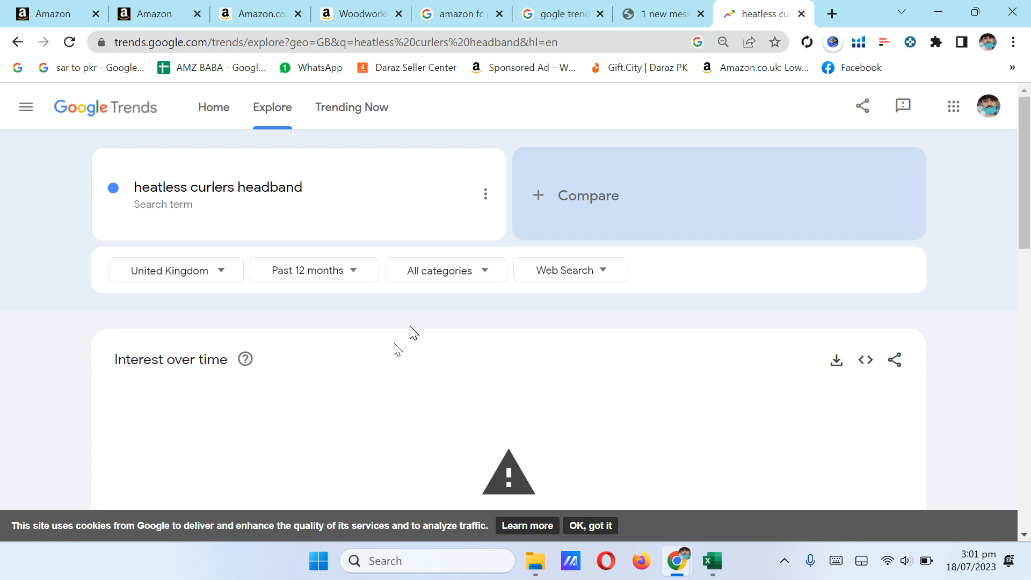
scroll(568, 338, down, 7)
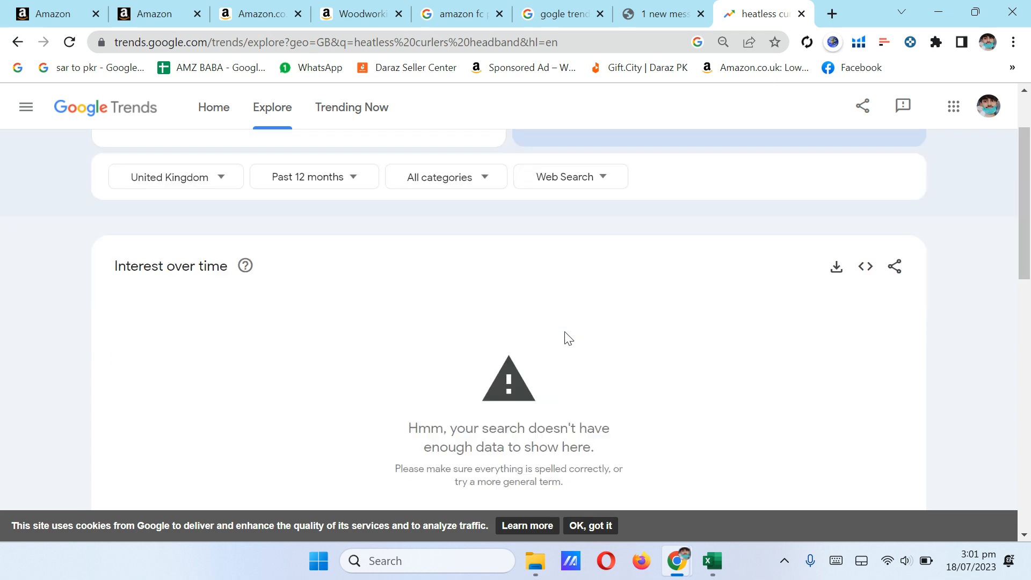
scroll(566, 337, up, 7)
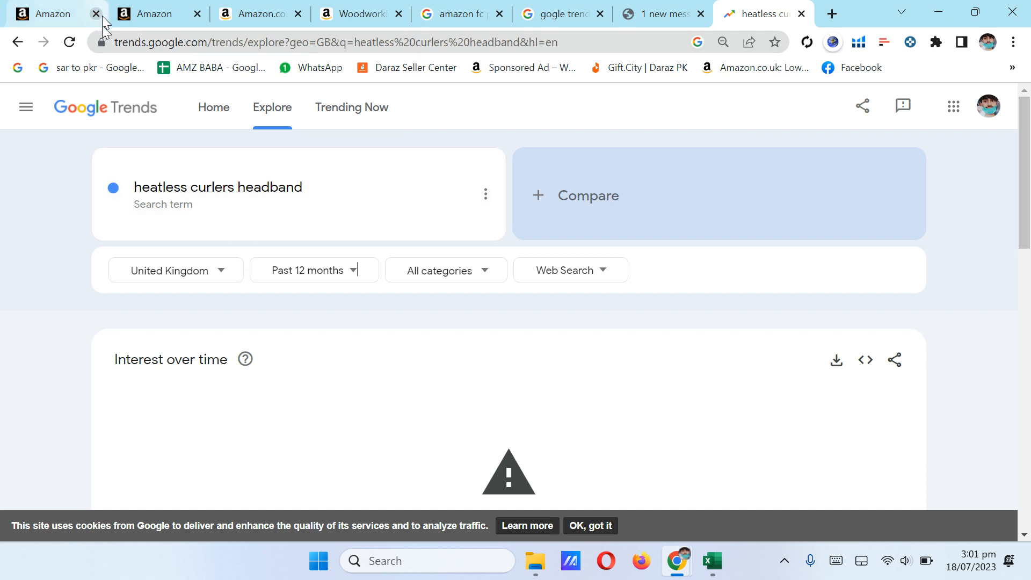
scroll(285, 345, down, 3)
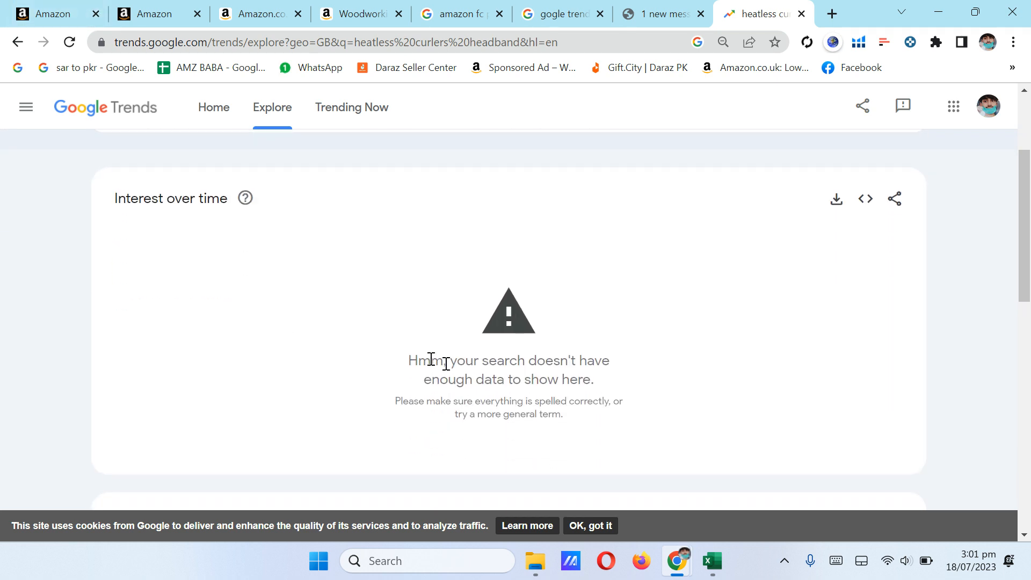
drag(413, 359, 641, 398)
drag(578, 379, 571, 379)
click(646, 398)
scroll(416, 119, up, 3)
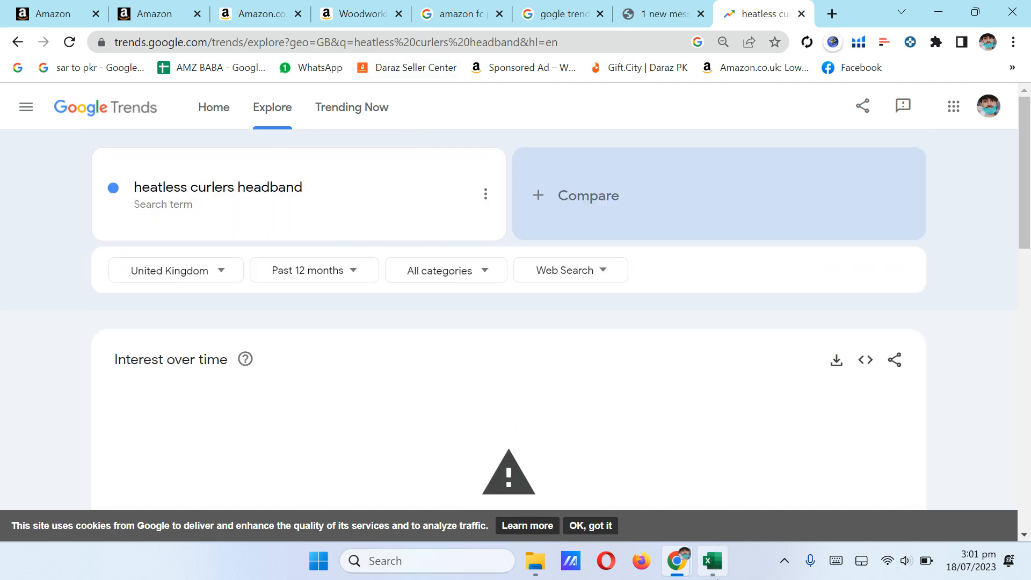
Step: Switch to the Excel keyword sheet and copy the phrase "heatless curlers" from cell B4
click(712, 561)
click(146, 236)
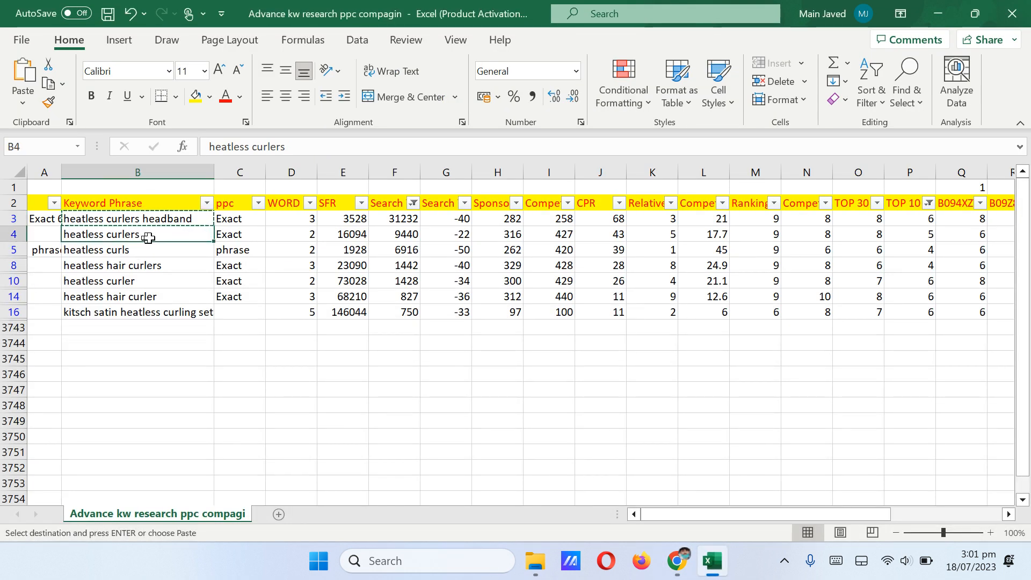
key(ctrl+c)
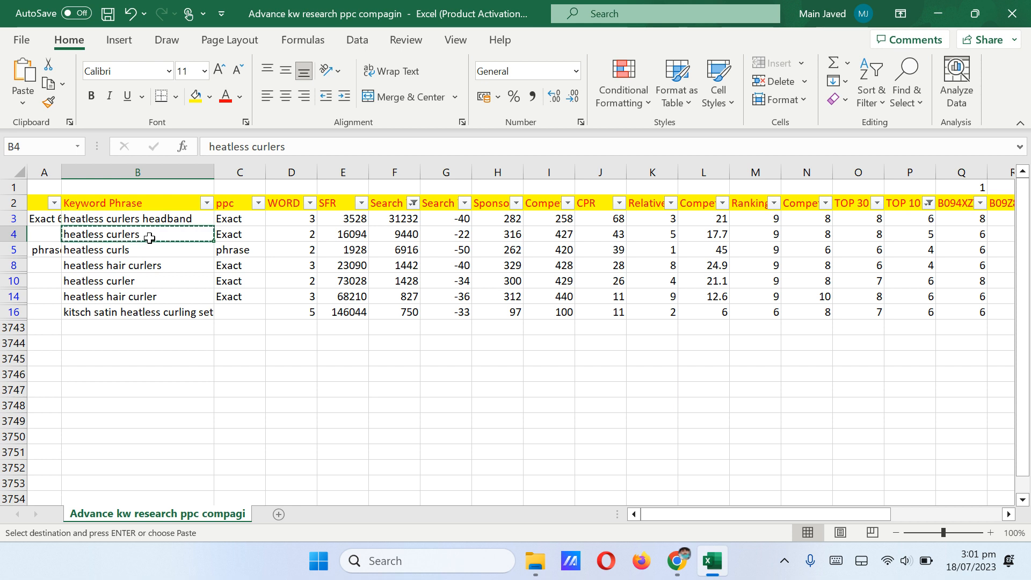
Step: Return to Google Trends in Chrome, explore "heatless curlers" and review its interest over time chart
mouse_move(674, 569)
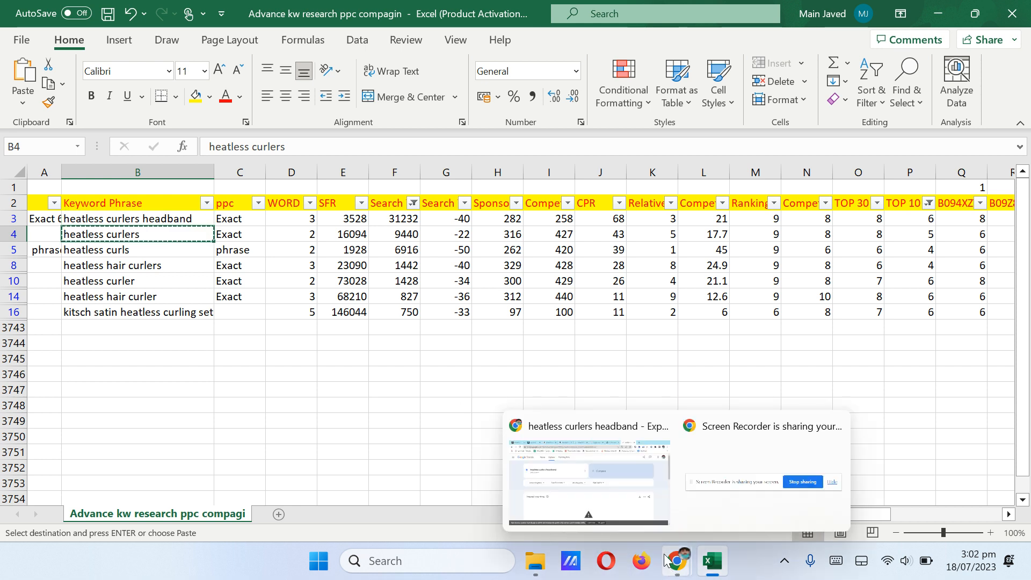
click(622, 503)
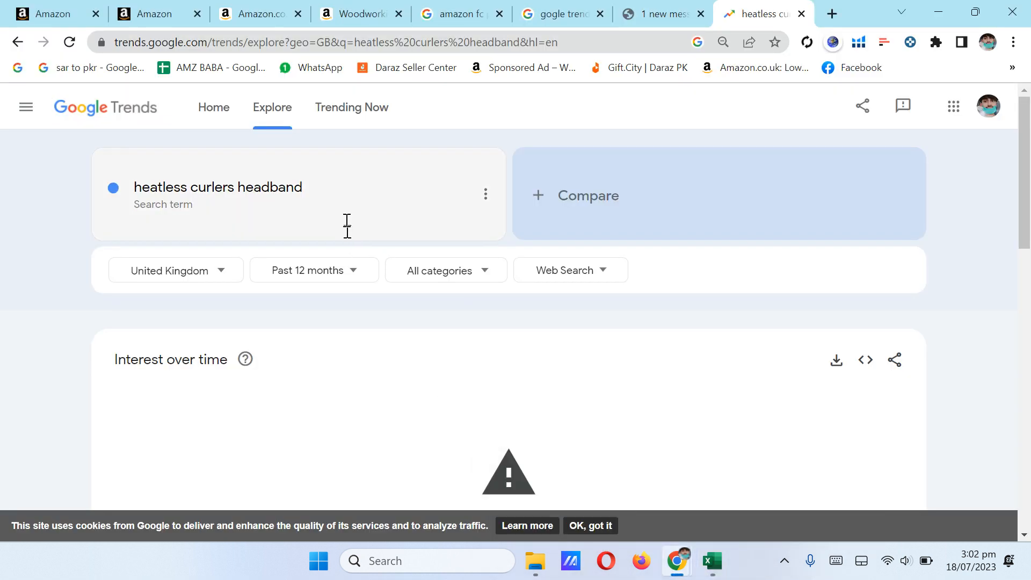
click(319, 193)
key(ctrl+v)
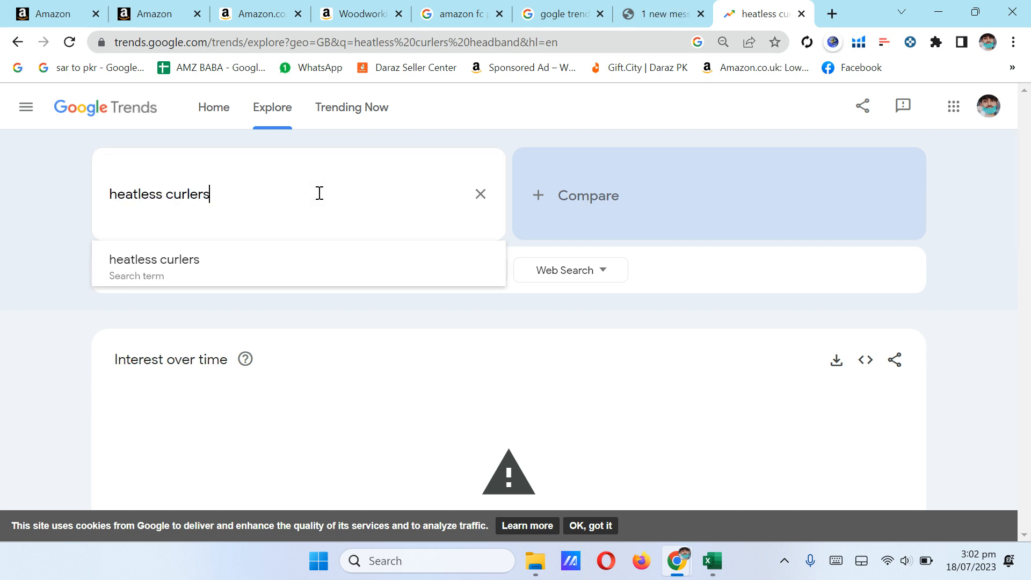
key(Return)
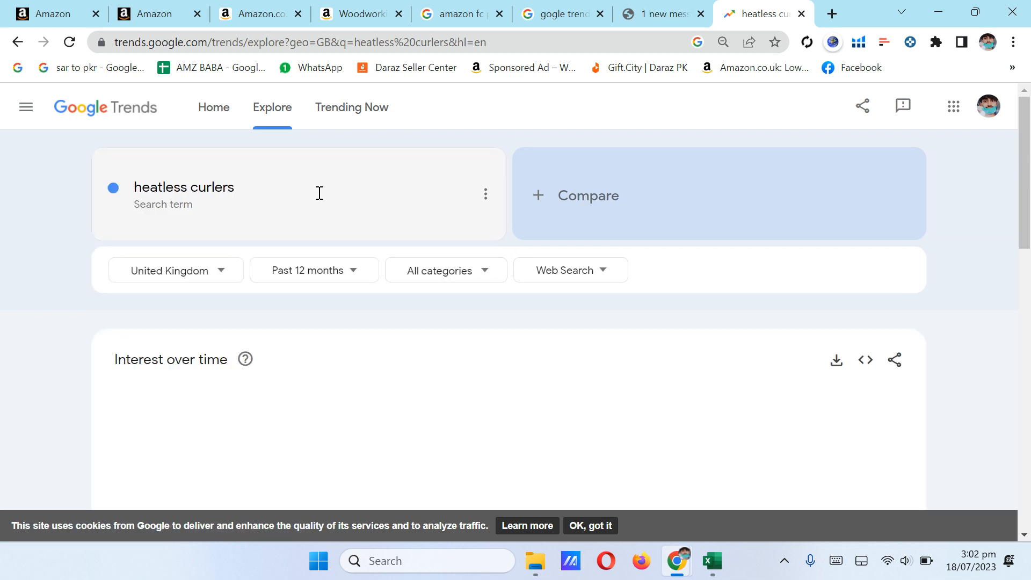
scroll(320, 193, down, 3)
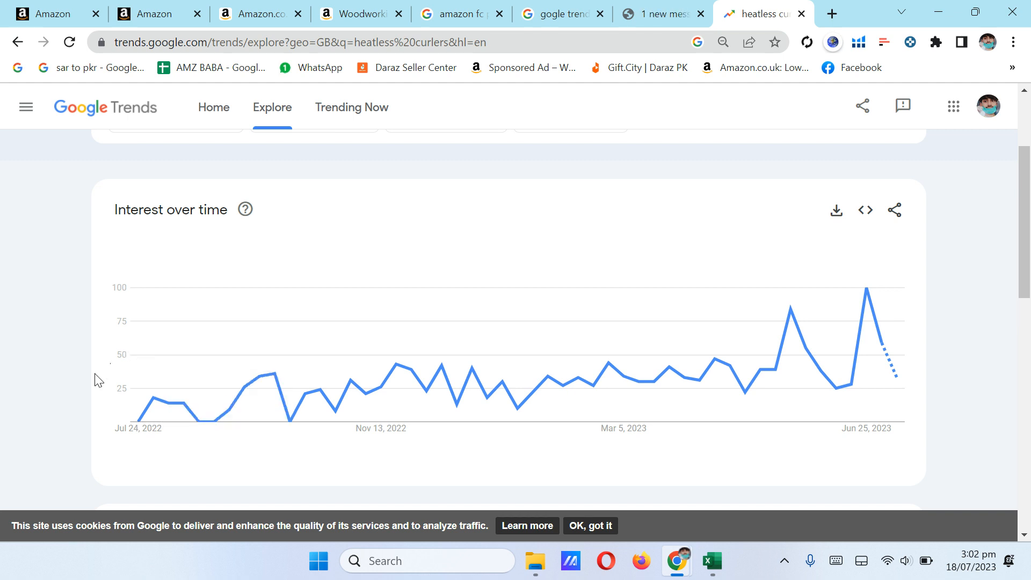
mouse_move(136, 400)
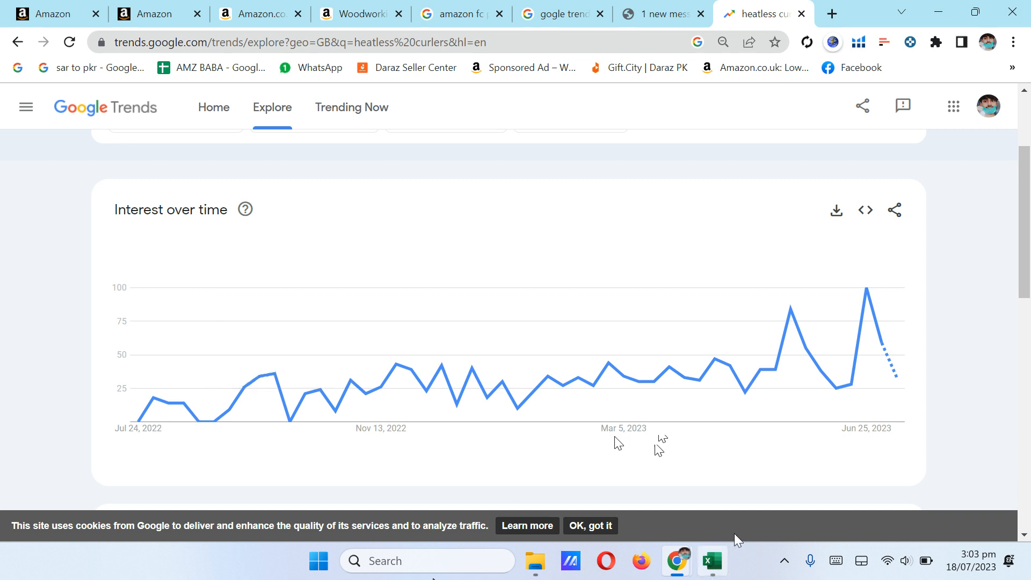
Step: Switch to Excel and check the search volume and search trend of "heatless curlers headband" in row 3 against the "heatless curlers" row
click(703, 524)
click(191, 218)
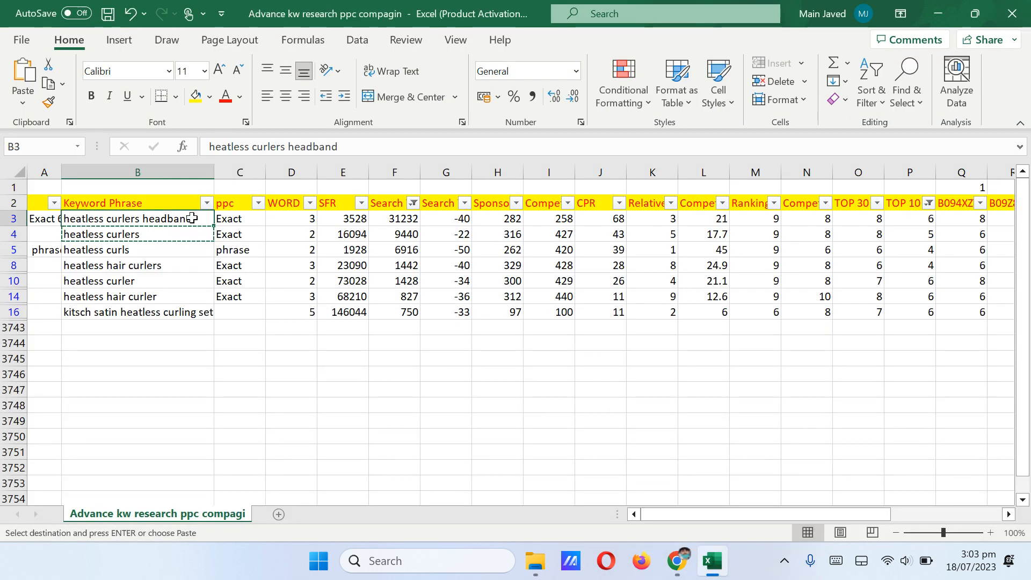
click(418, 217)
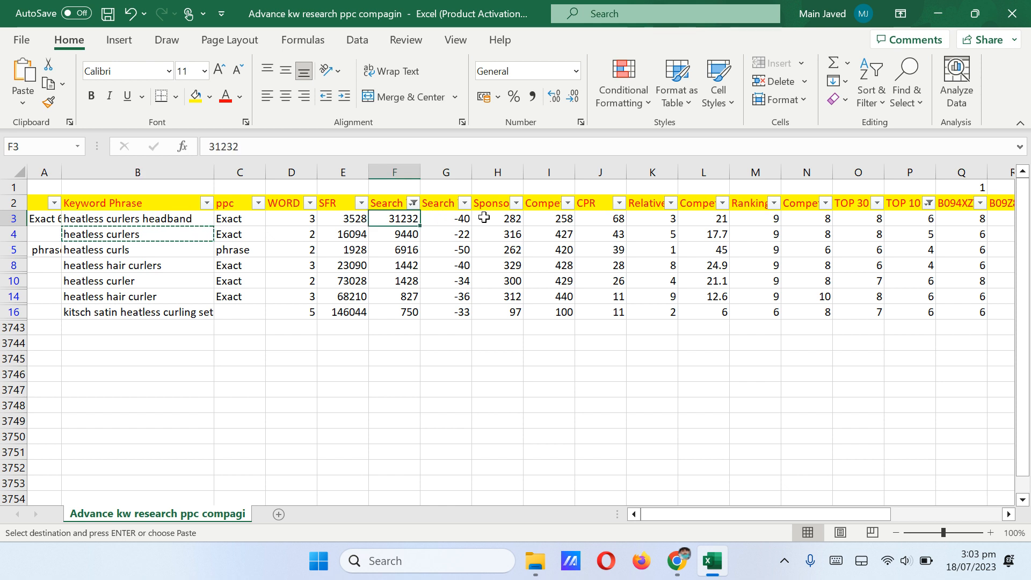
click(459, 217)
click(141, 219)
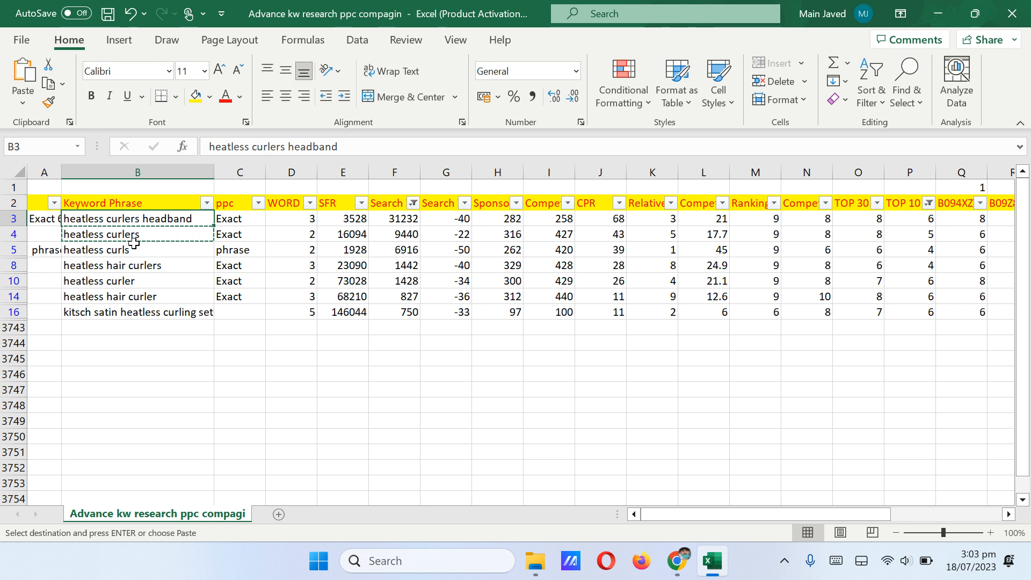
click(194, 234)
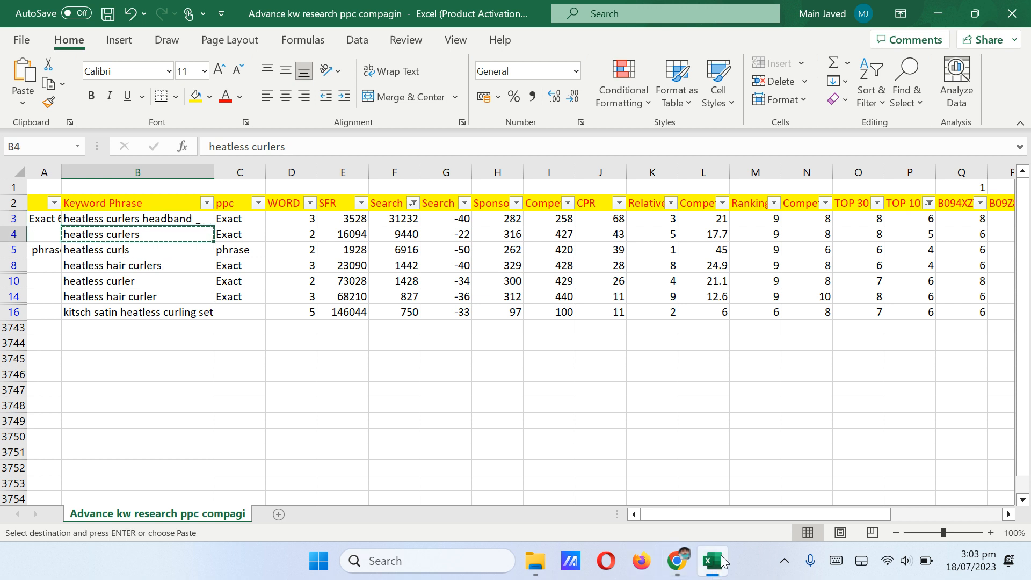
Step: Return to Google Trends in Chrome and examine the interest by subregion, related topics and related queries for "heatless curlers"
mouse_move(667, 561)
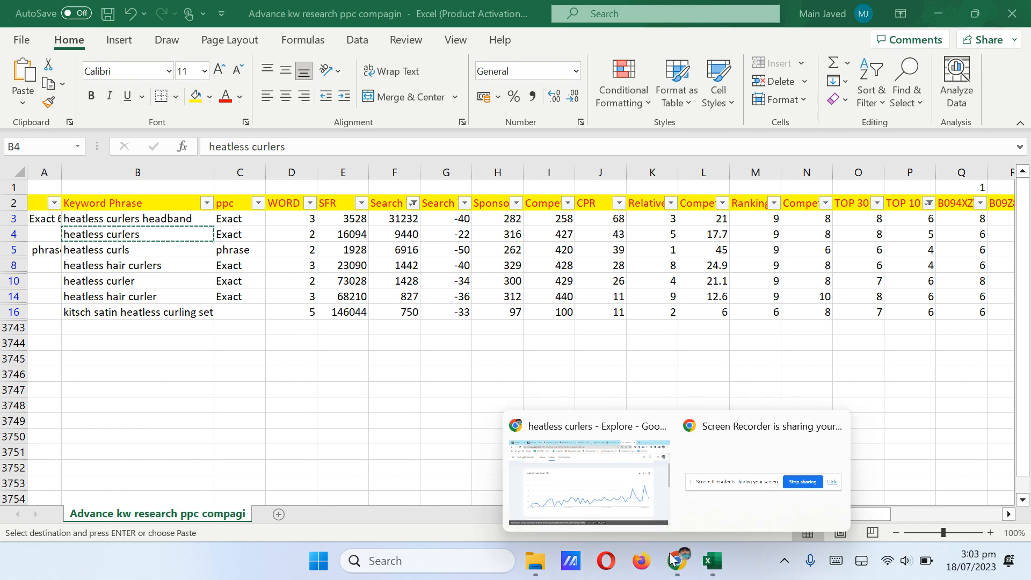
click(561, 490)
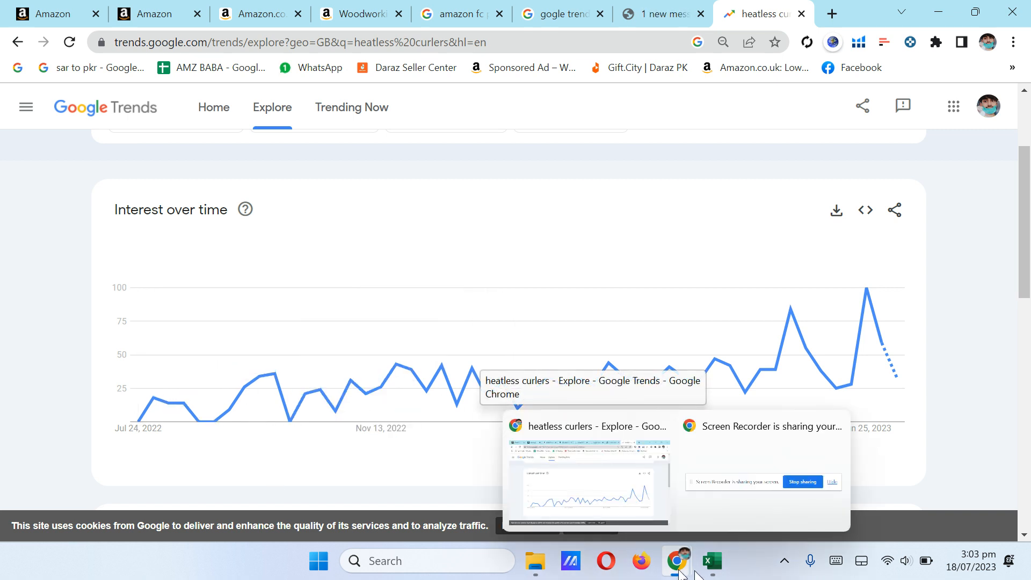
mouse_move(706, 566)
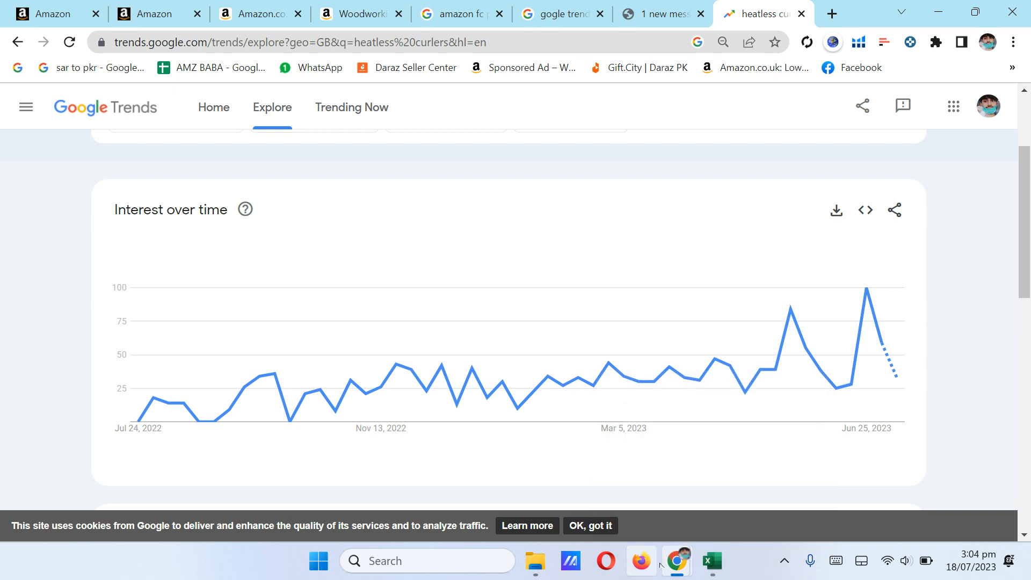
scroll(748, 352, down, 1)
scroll(748, 352, down, 7)
scroll(750, 354, up, 3)
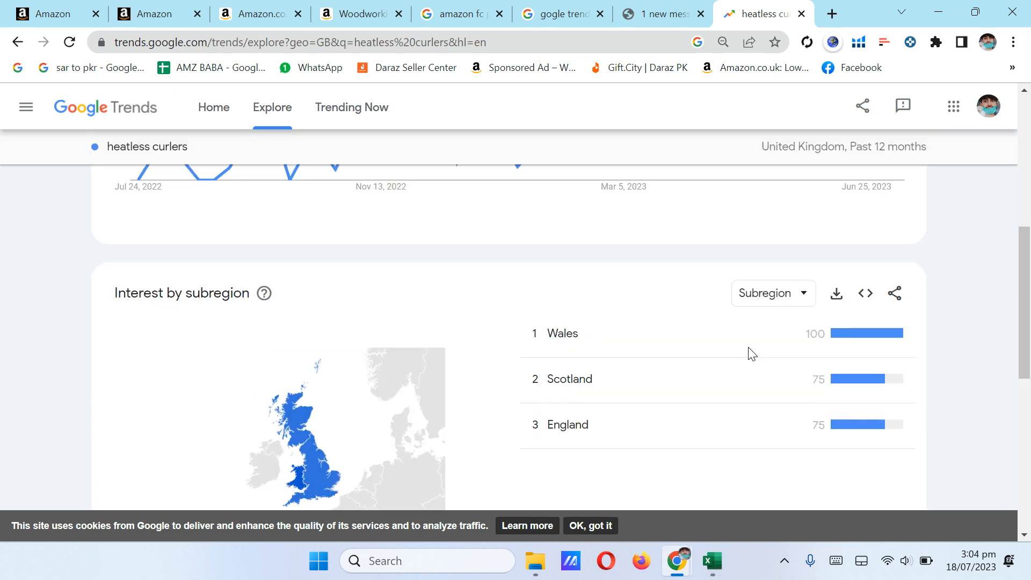
scroll(750, 354, down, 1)
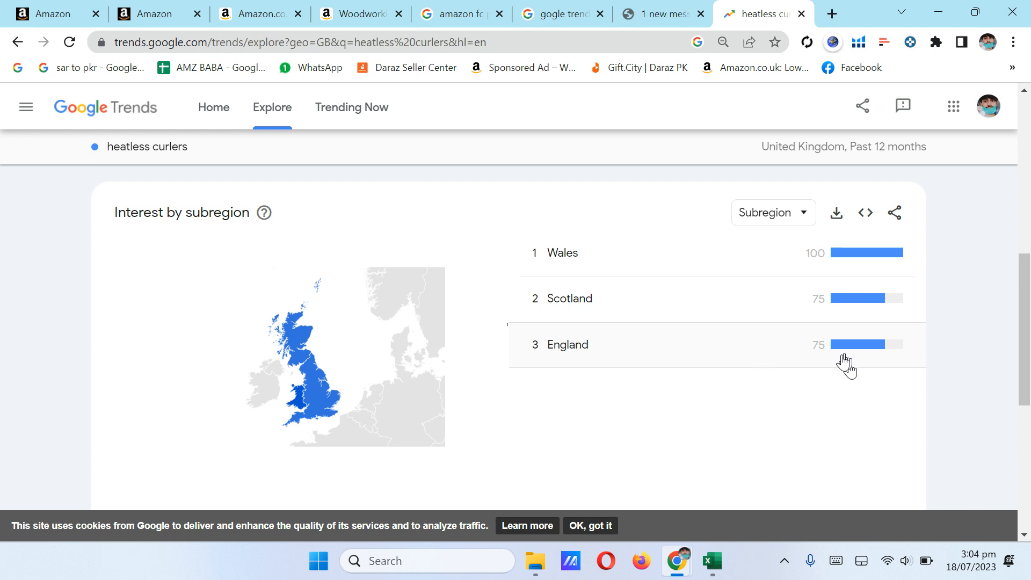
scroll(844, 365, down, 6)
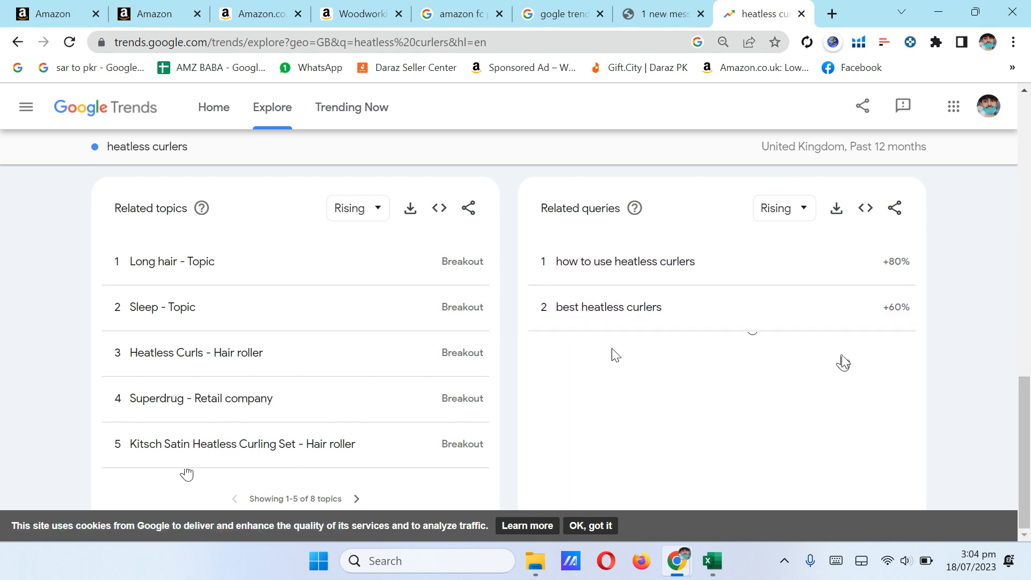
scroll(626, 361, up, 10)
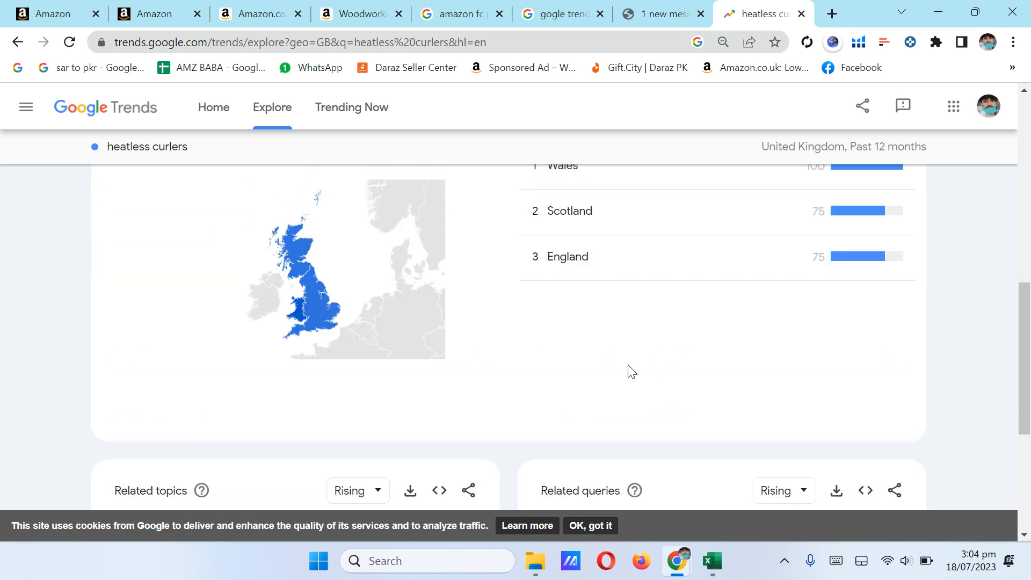
scroll(631, 370, up, 3)
scroll(629, 376, down, 15)
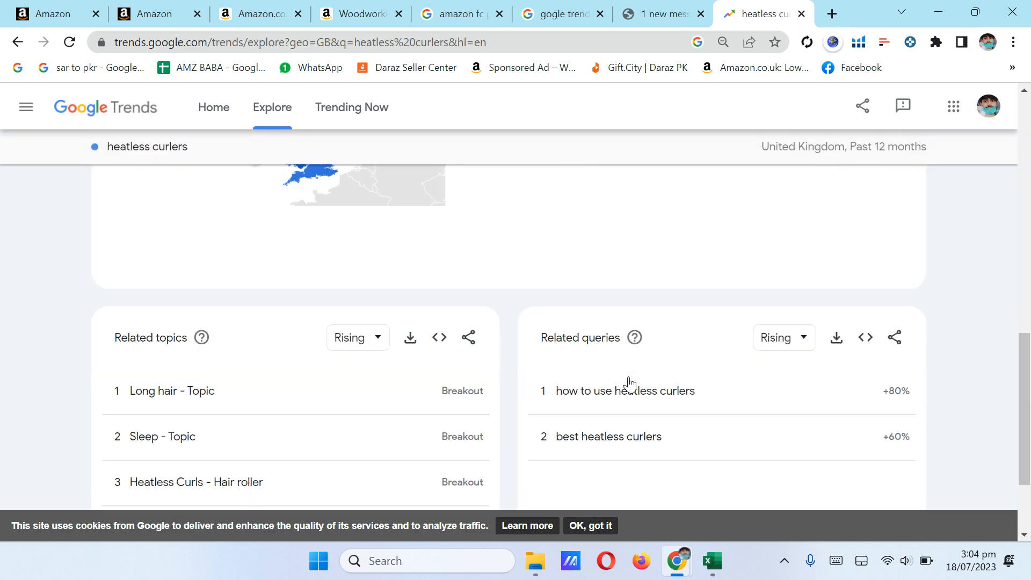
scroll(532, 265, up, 13)
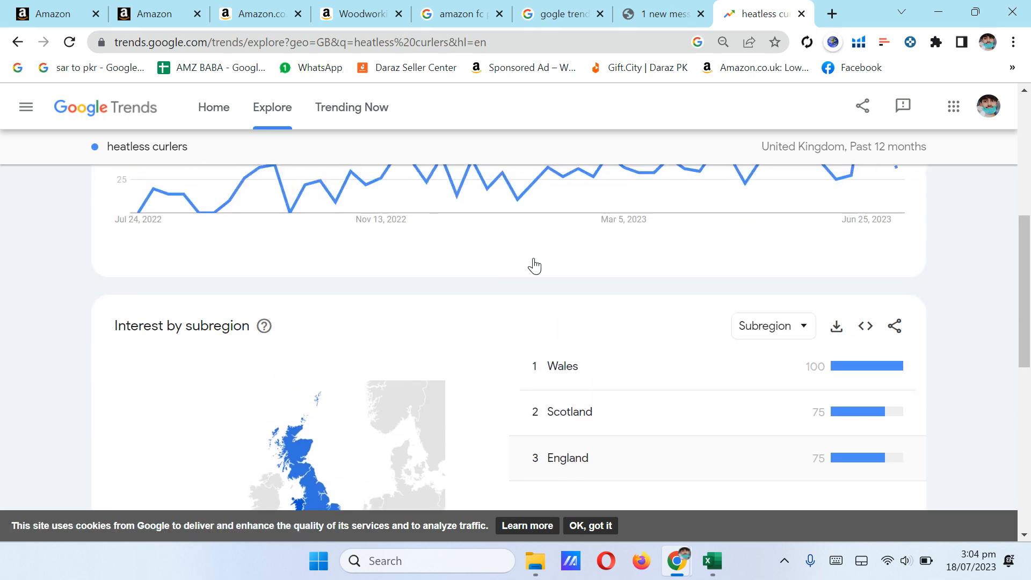
scroll(533, 257, down, 2)
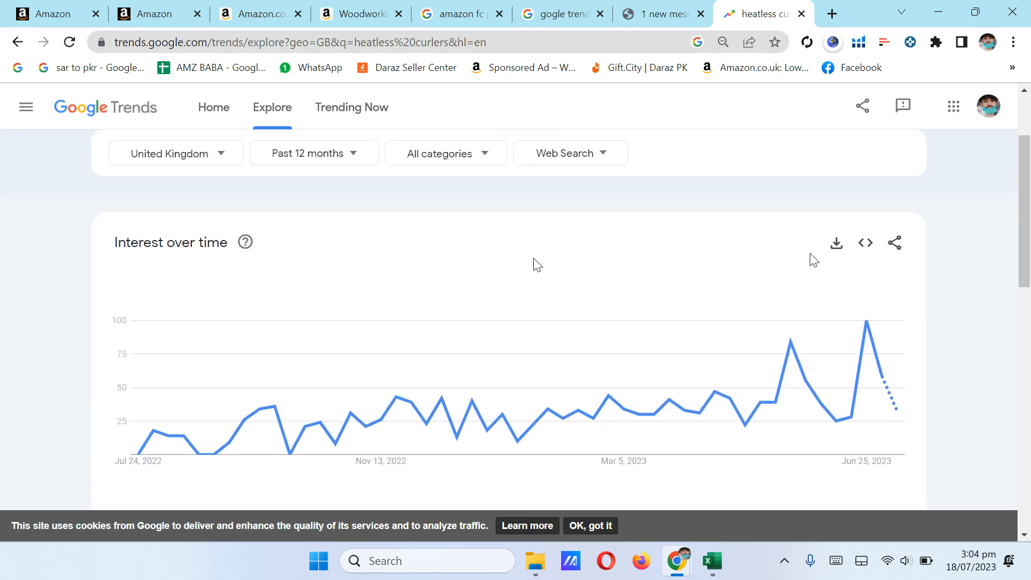
Step: Download the interest over time and interest by subregion data for "heatless curlers" as CSV files
click(834, 250)
scroll(835, 250, down, 5)
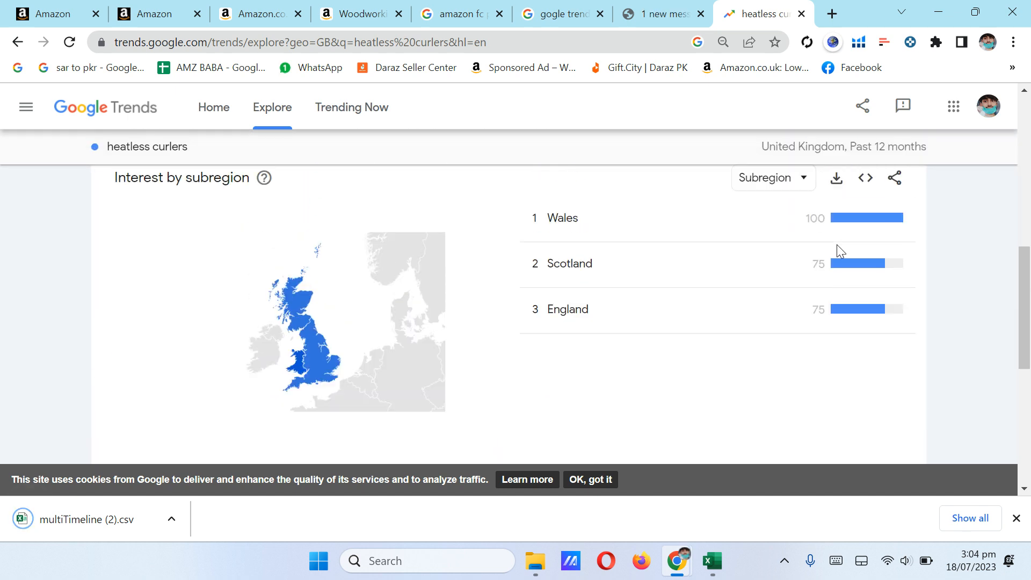
scroll(839, 251, up, 1)
click(838, 248)
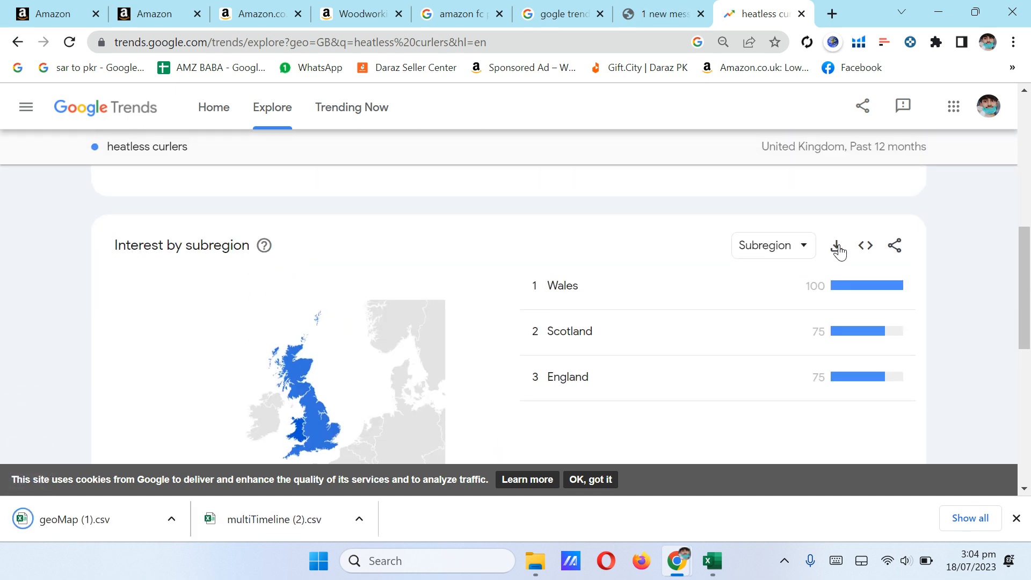
scroll(515, 322, up, 10)
mouse_move(712, 561)
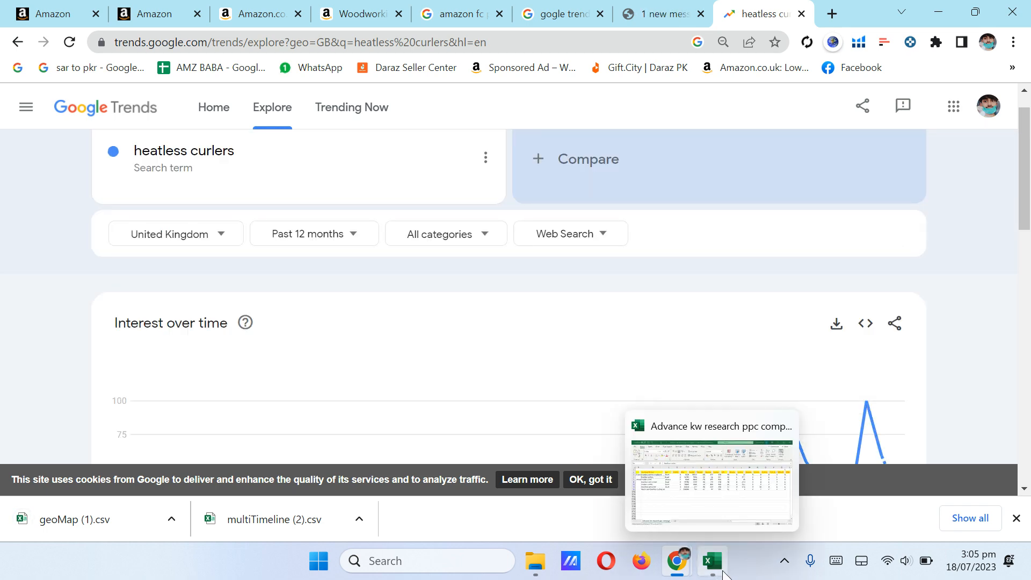
Step: Switch to the Excel keyword sheet and copy the keyword "heatless curls" from cell B5
click(703, 501)
click(159, 254)
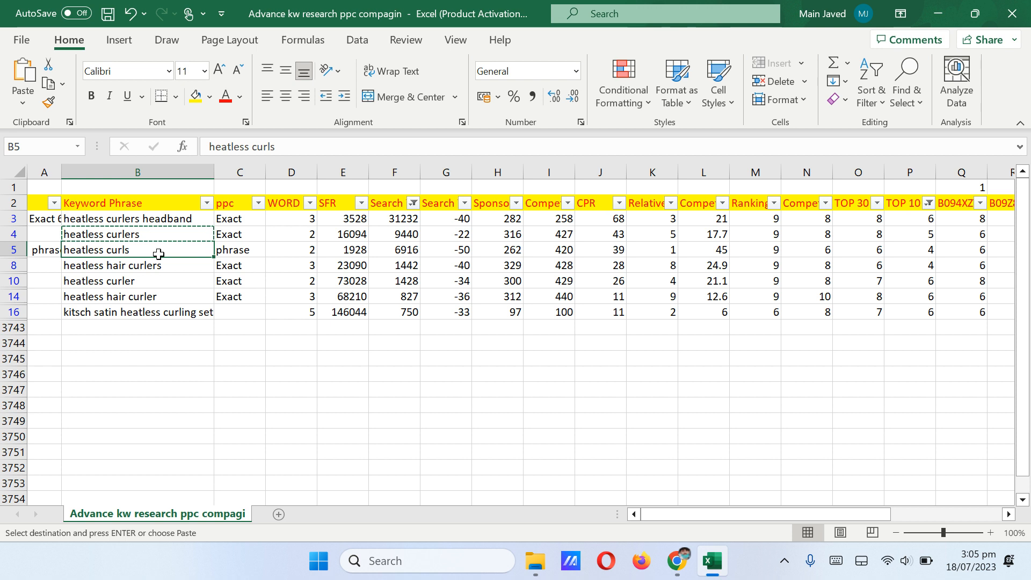
key(ctrl+c)
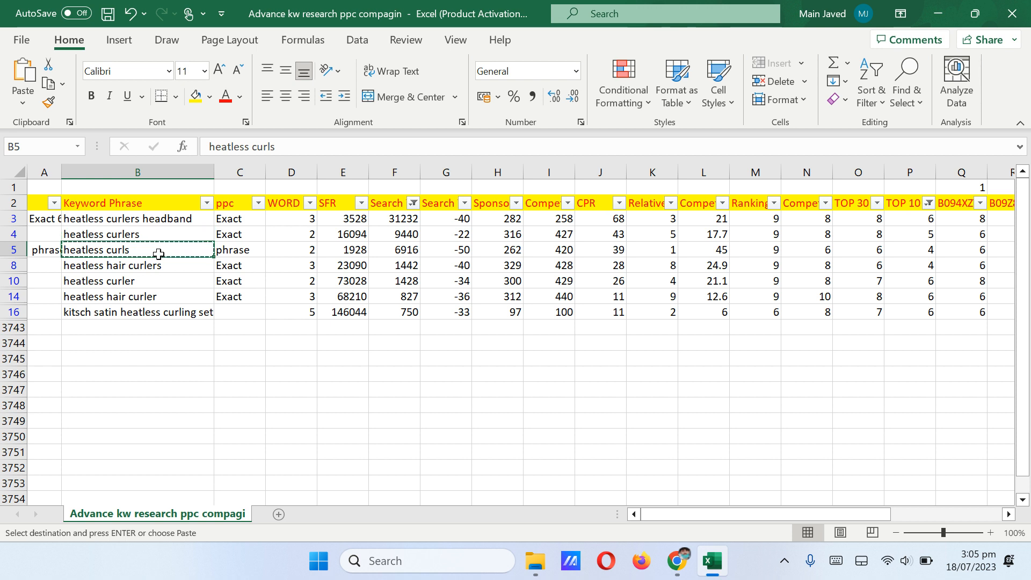
Step: Return to Google Trends in Chrome and replace the explored search term with "heatless curls"
mouse_move(714, 569)
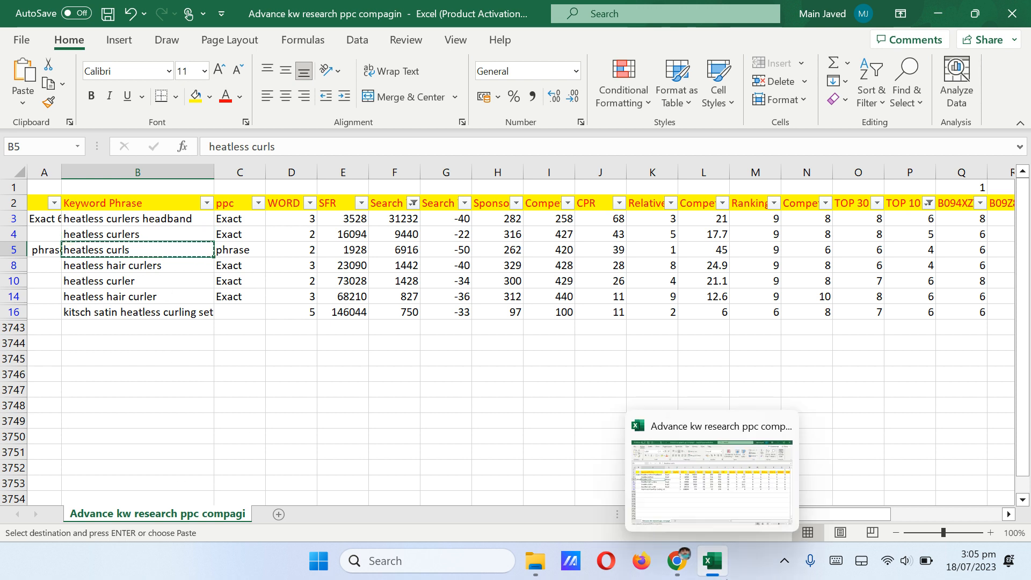
click(542, 473)
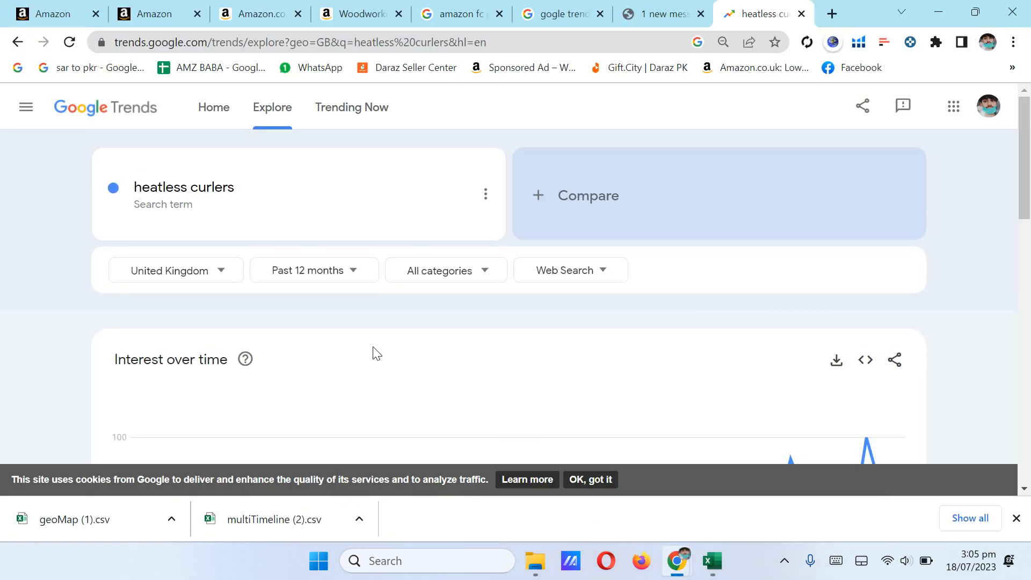
click(250, 174)
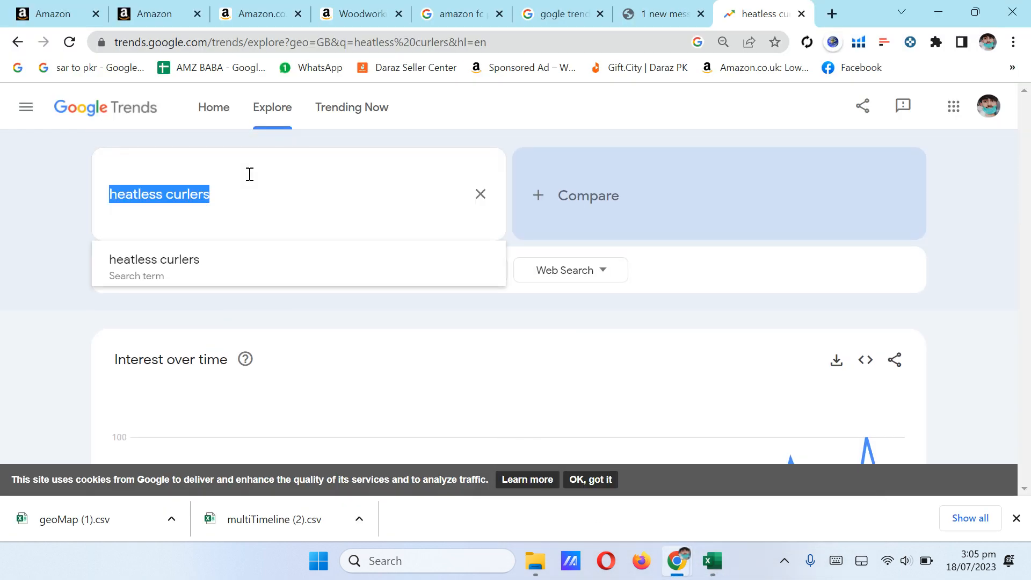
key(ctrl+v)
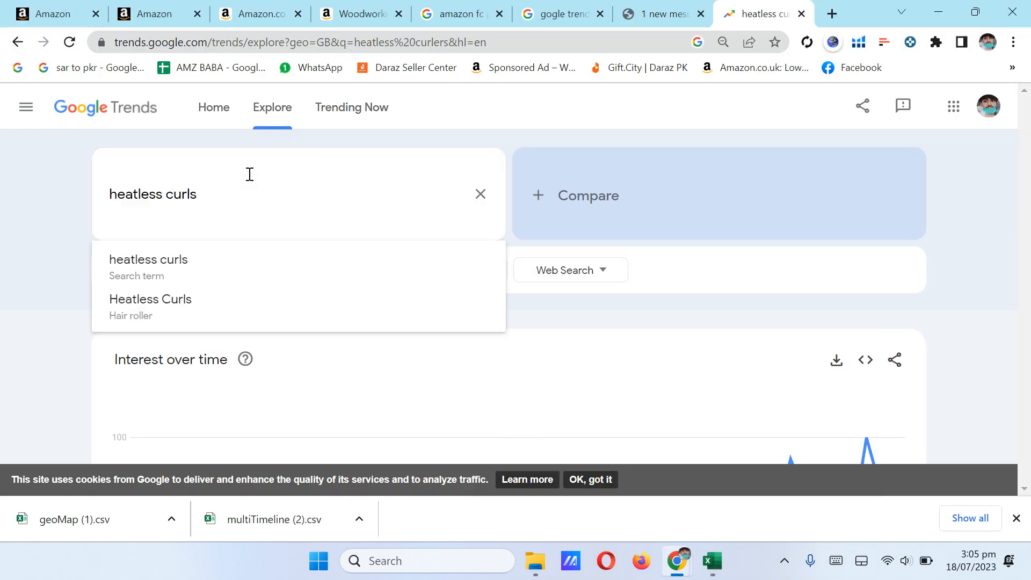
key(Return)
Step: Download the interest over time and interest by subregion data for "heatless curls" as CSV files
scroll(249, 173, down, 4)
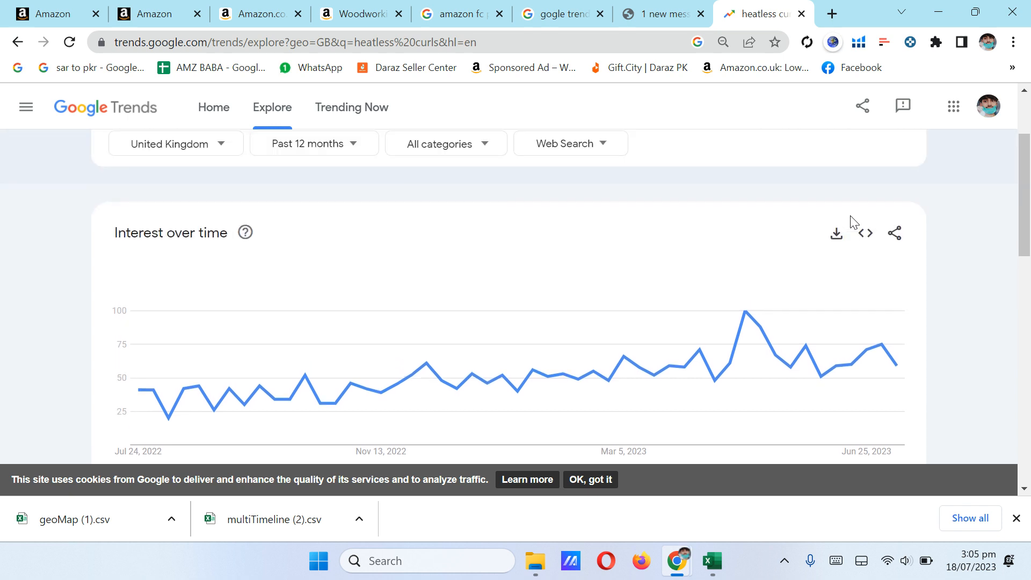
scroll(851, 225, up, 2)
click(835, 235)
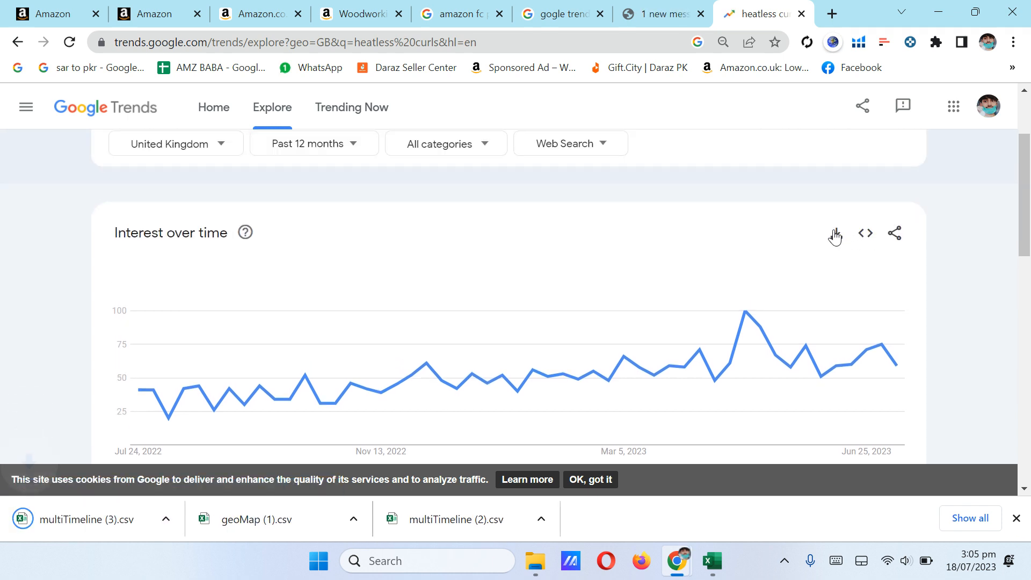
scroll(799, 398, down, 2)
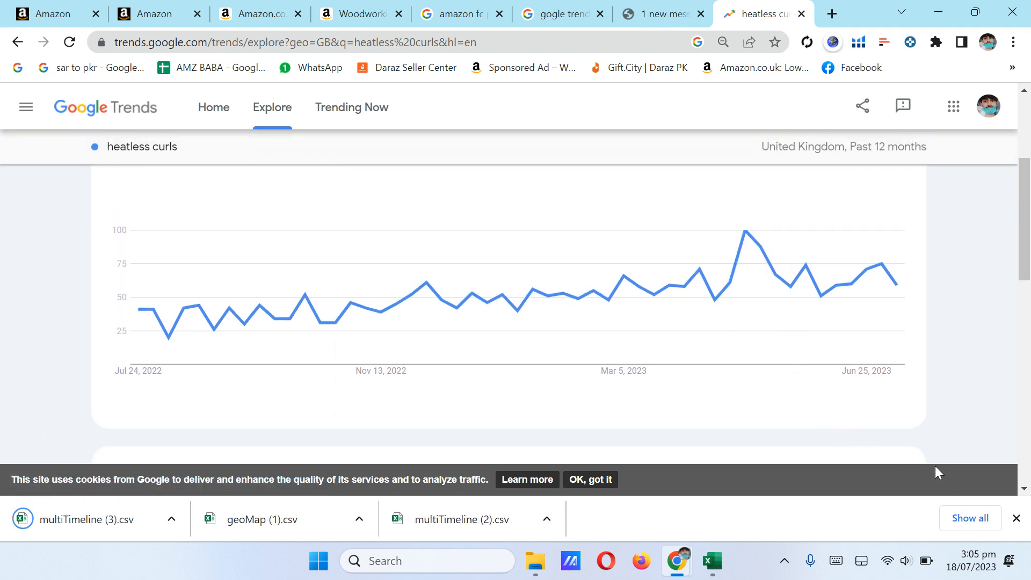
scroll(850, 400, down, 1)
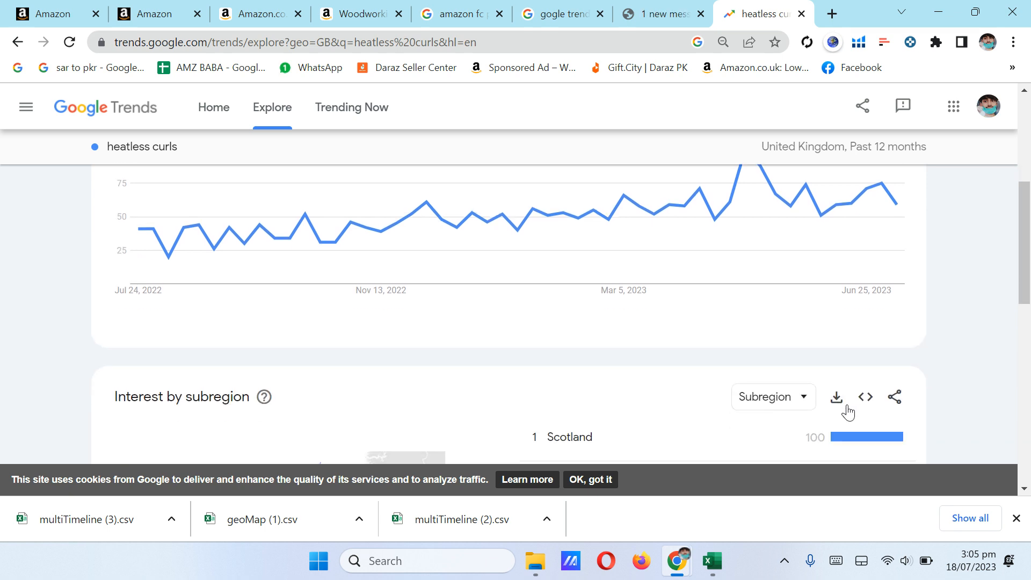
click(841, 402)
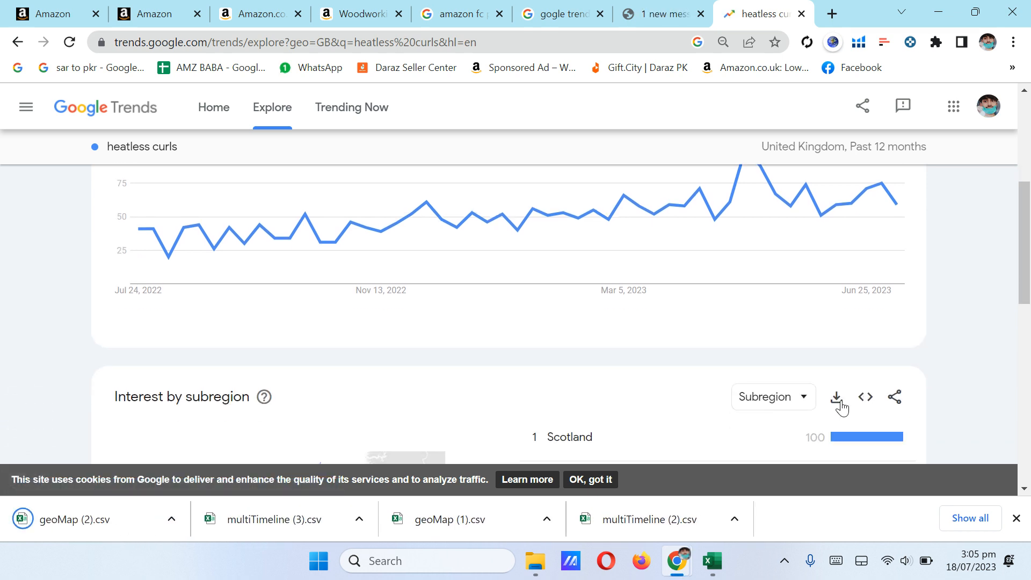
scroll(699, 356, up, 4)
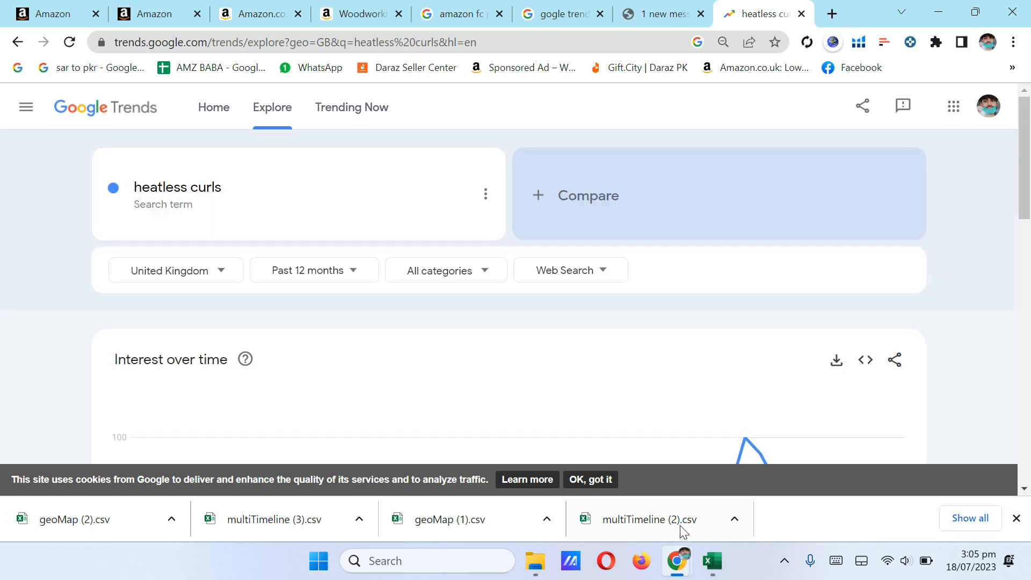
Step: Switch to the Excel keyword sheet and copy the keyword "heatless hair curlers" from cell B8
click(713, 562)
click(114, 263)
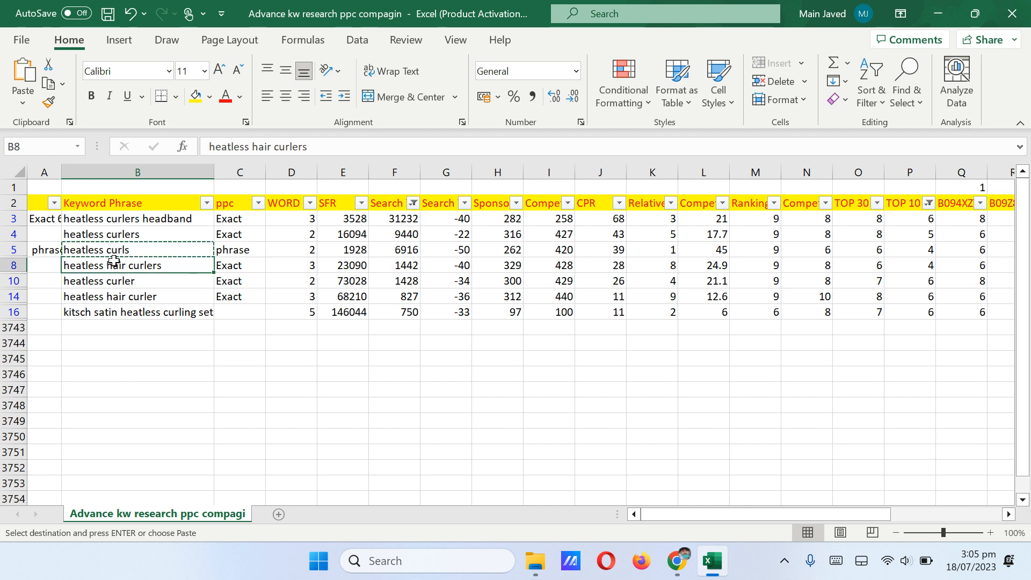
key(ctrl+c)
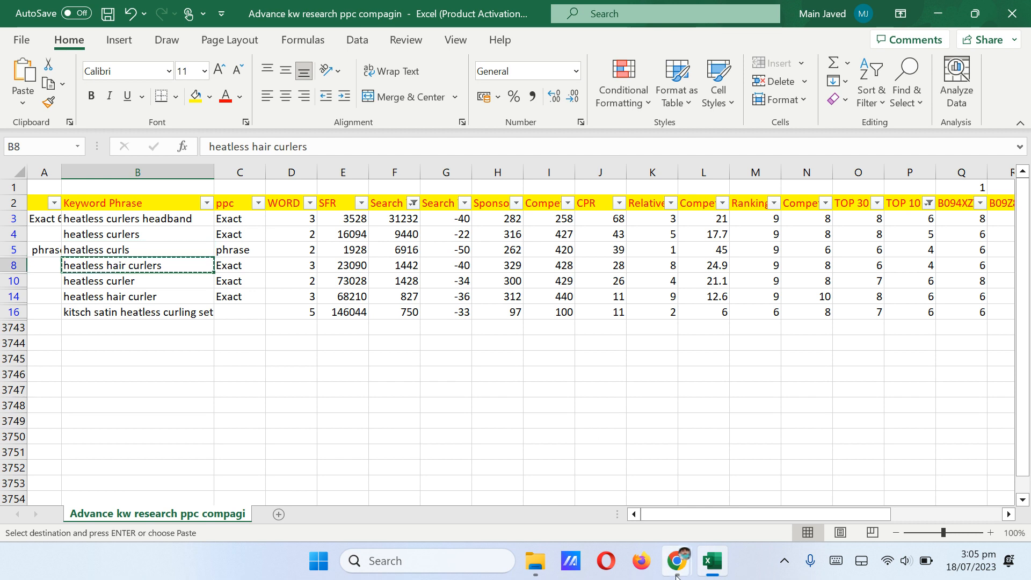
Step: Return to Google Trends in Chrome, explore "heatless hair curlers" and review its interest over time chart
mouse_move(673, 575)
click(628, 498)
key(alt+Tab)
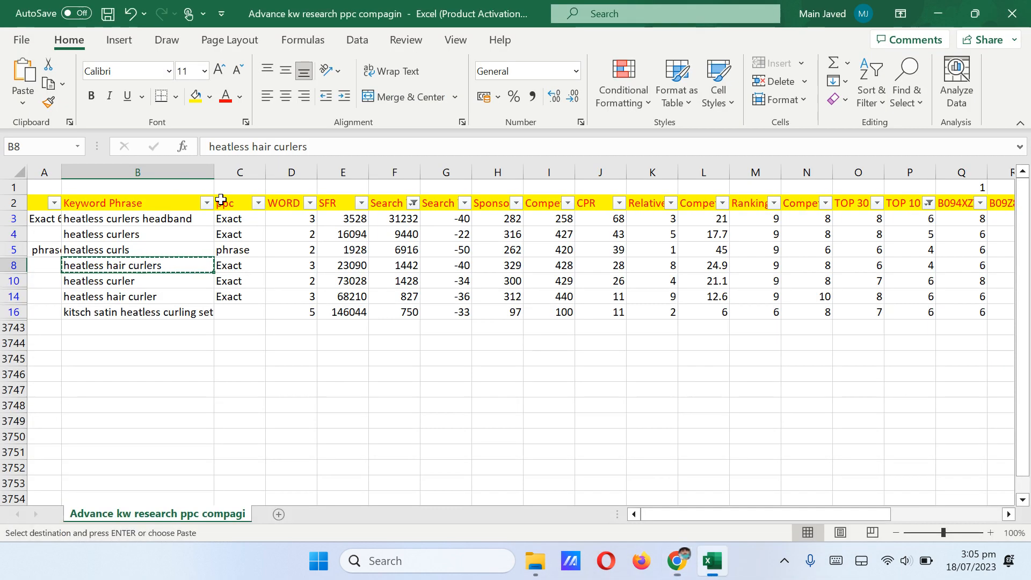
click(586, 470)
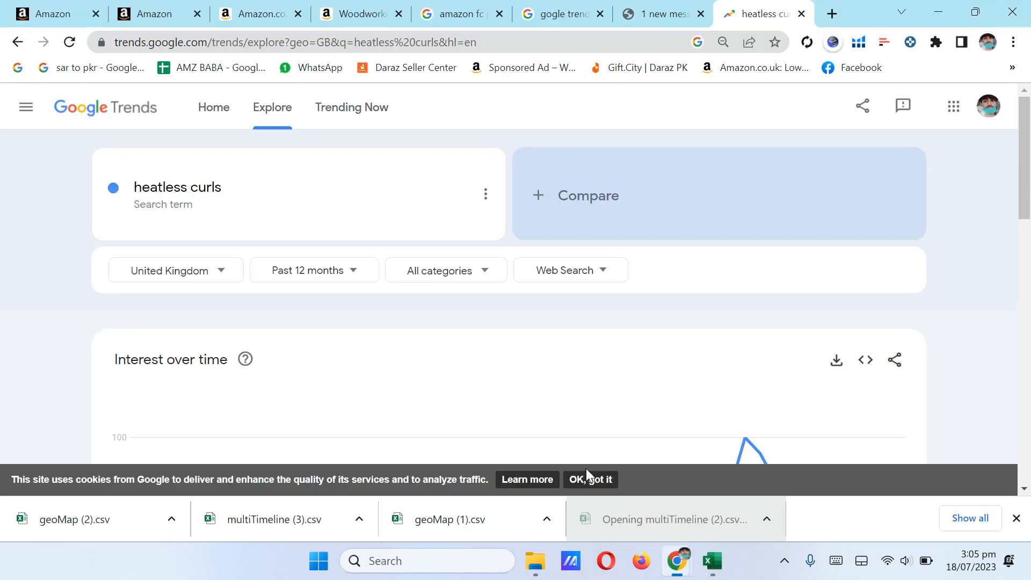
click(236, 179)
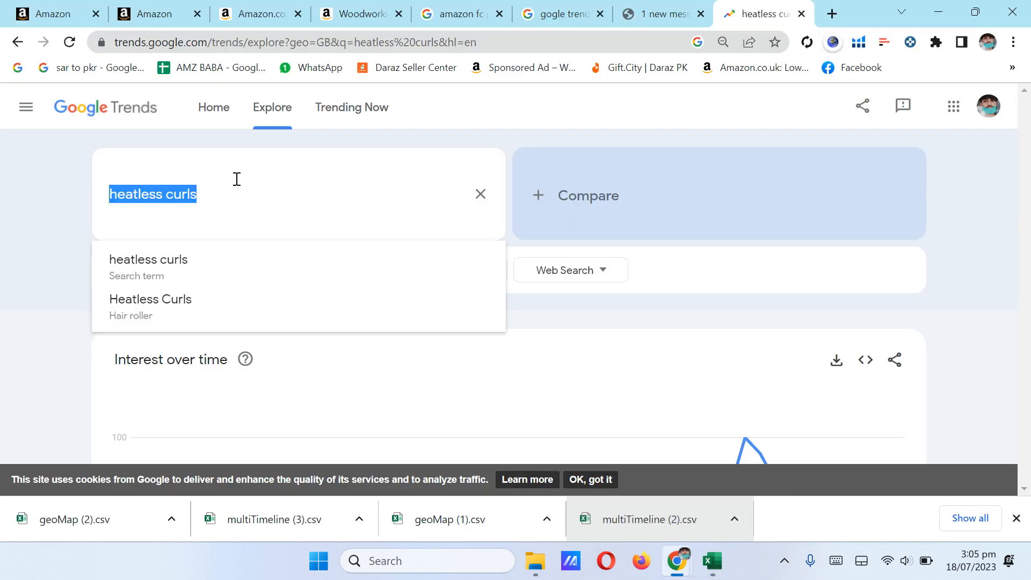
text(heatless hair curlers)
key(Return)
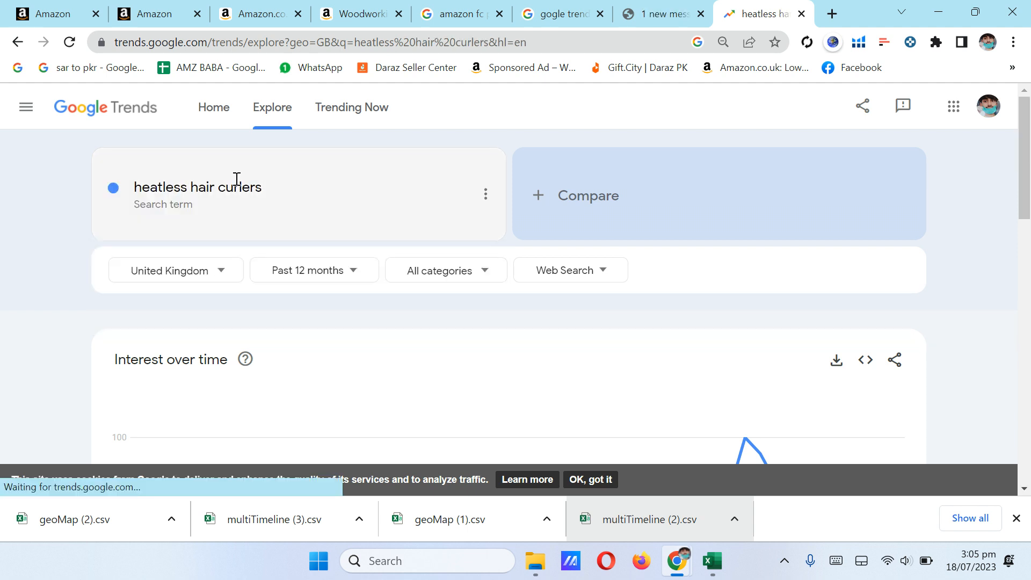
scroll(237, 180, down, 4)
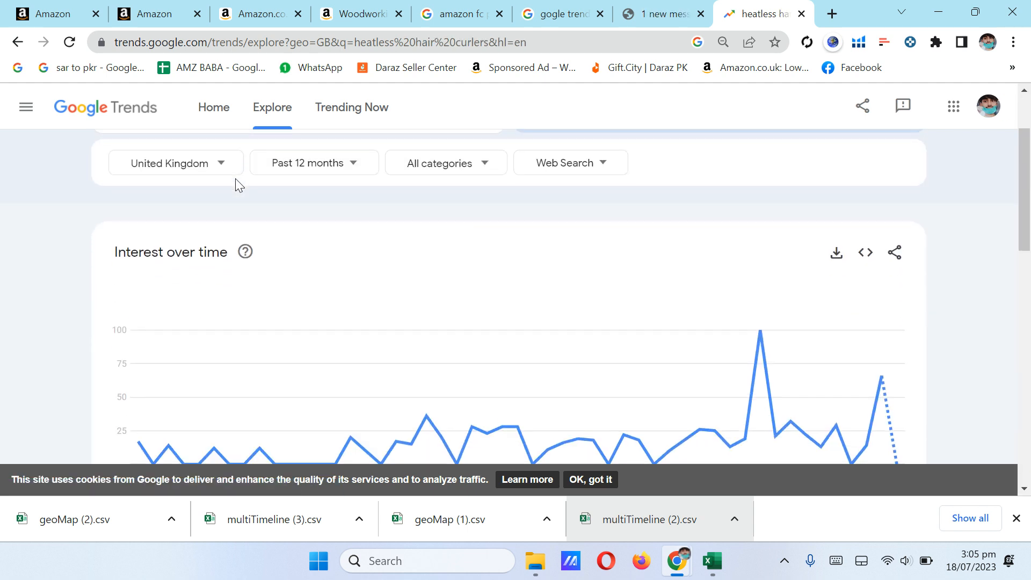
scroll(235, 178, up, 3)
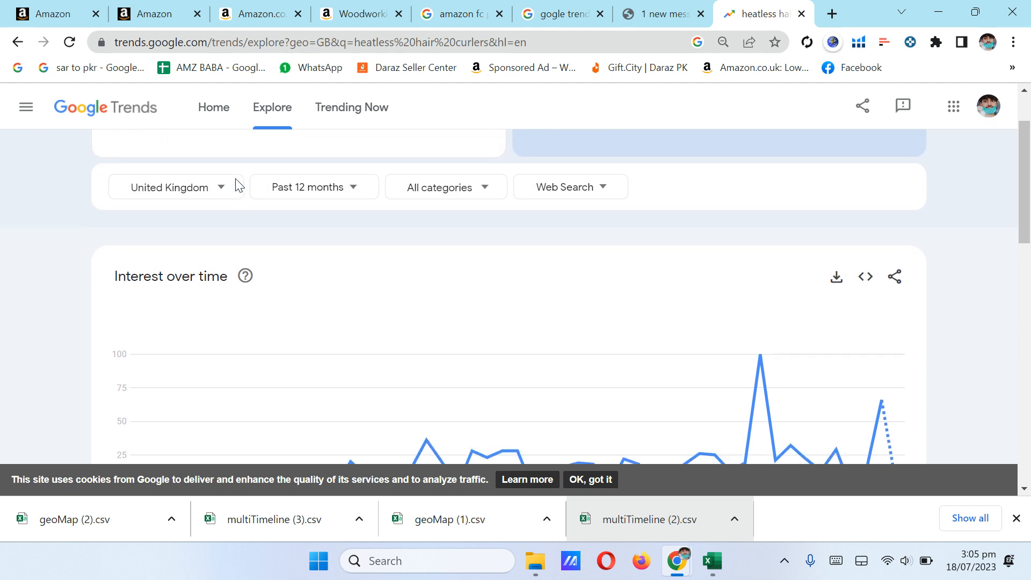
scroll(235, 178, down, 2)
scroll(237, 183, down, 1)
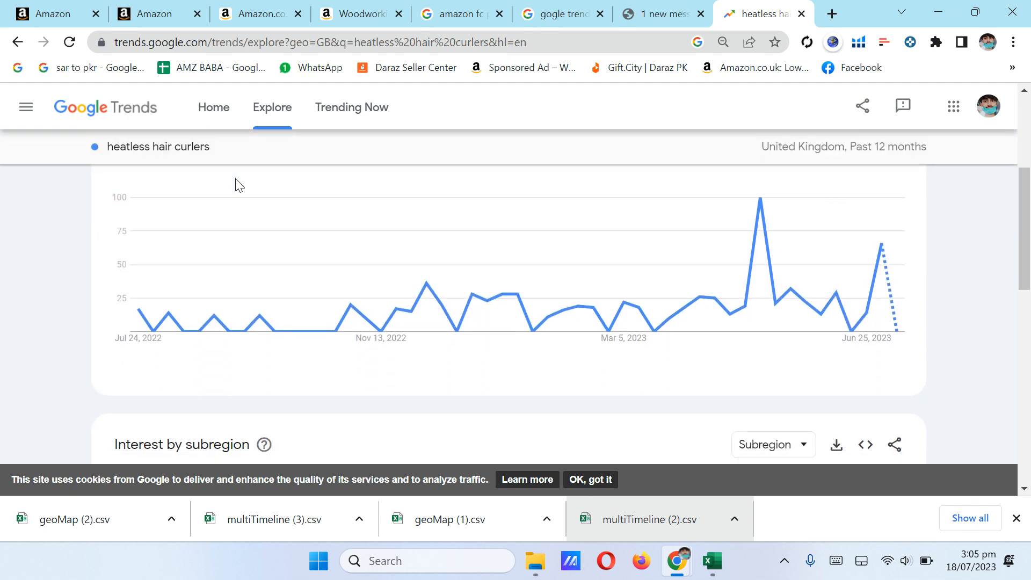
scroll(237, 179, up, 5)
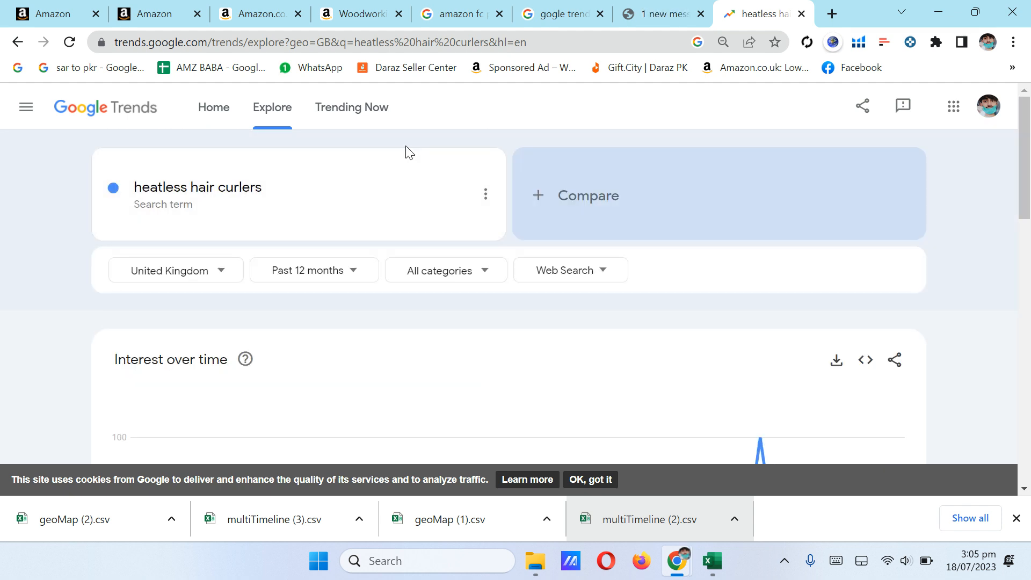
Step: Switch to the "Advance kw research ppc compagin" workbook in Excel and copy the keyword "heatless curler" from cell B10
mouse_move(712, 561)
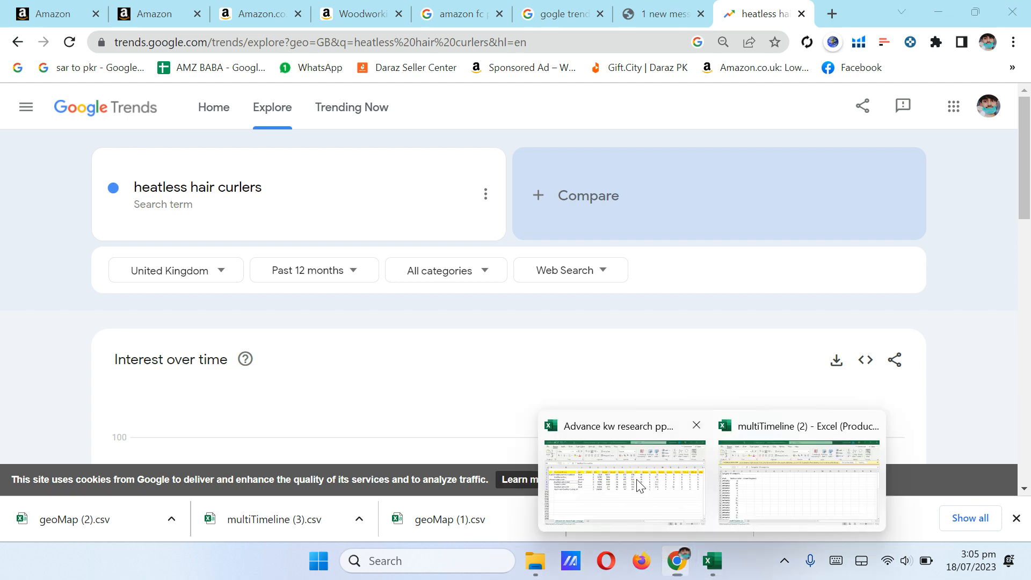
click(623, 467)
click(166, 285)
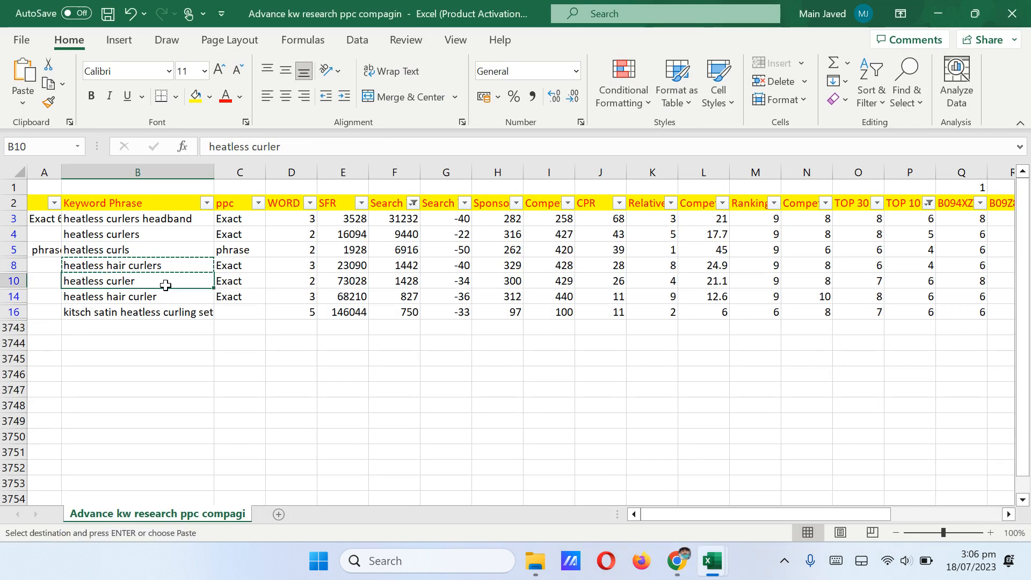
key(ctrl+c)
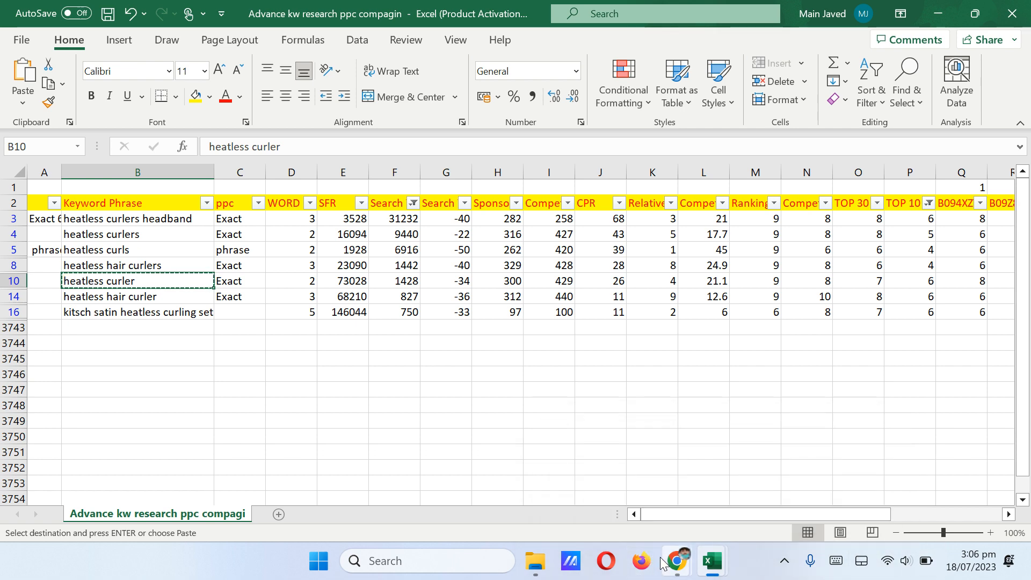
Step: Return to Google Trends in Chrome and explore "heatless curler" as a search term
mouse_move(670, 562)
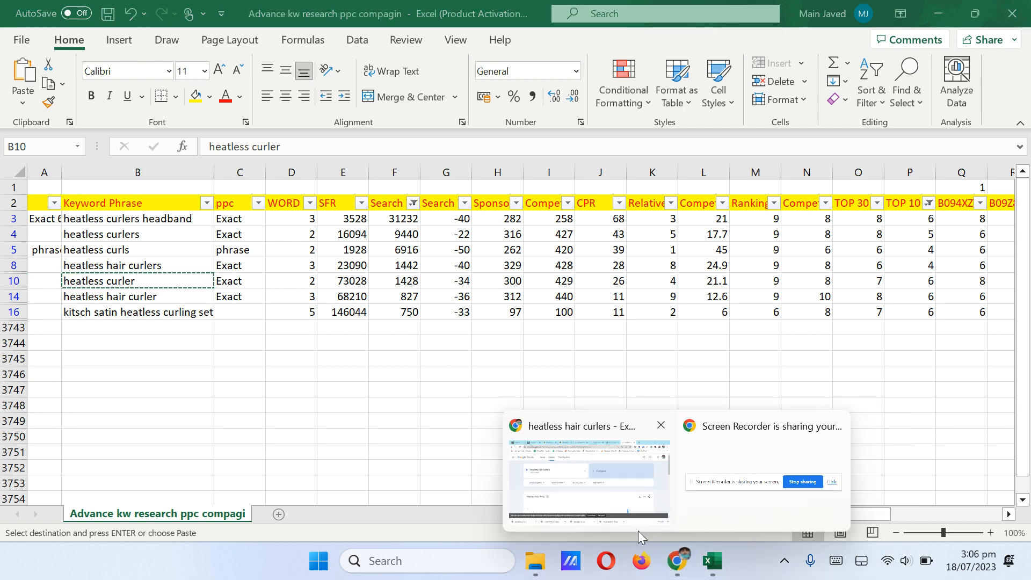
click(623, 510)
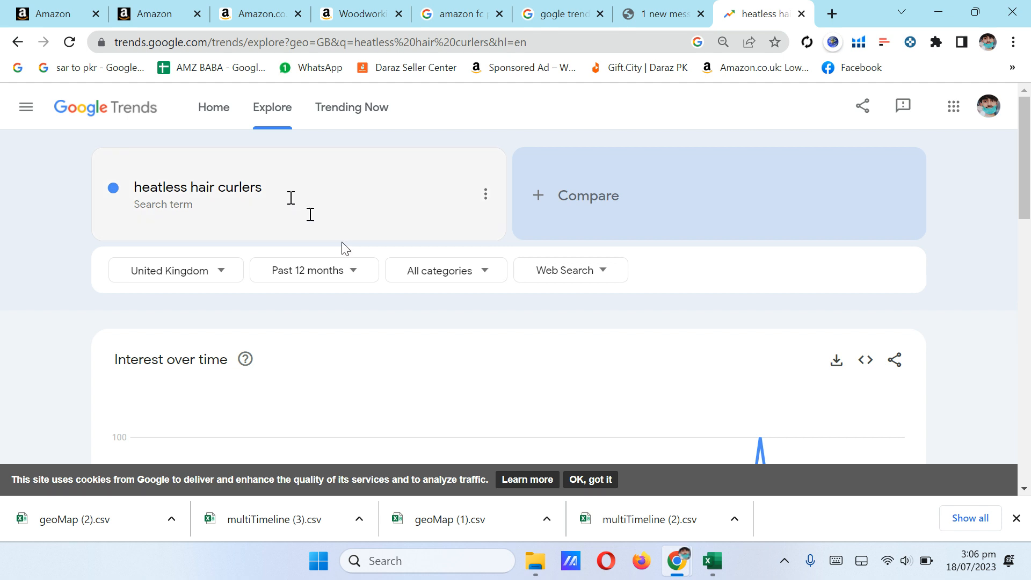
click(288, 196)
text(heatless curler)
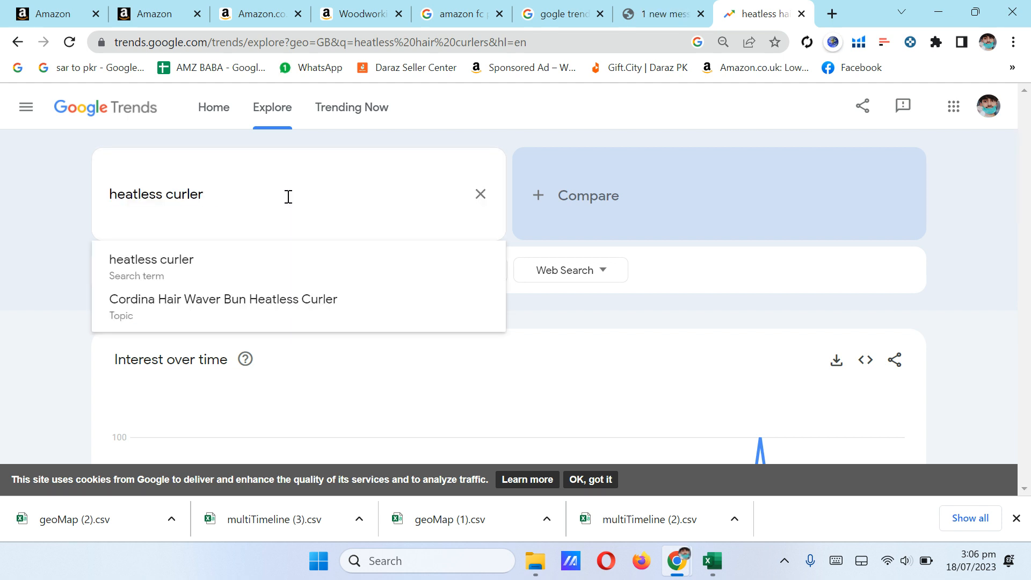
click(149, 258)
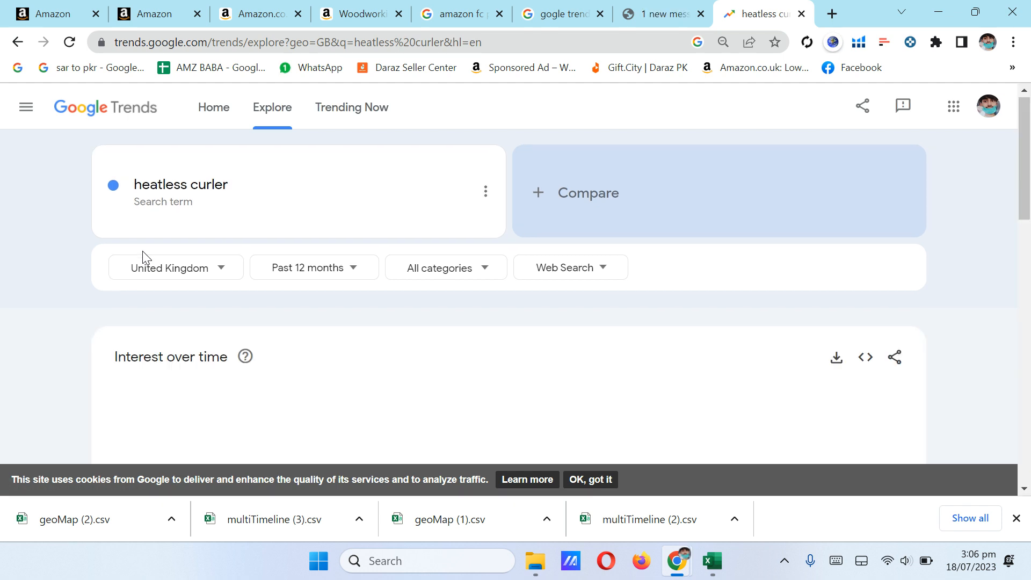
Step: Download the interest over time and interest by subregion data for "heatless curler" as CSV files
scroll(142, 257, down, 3)
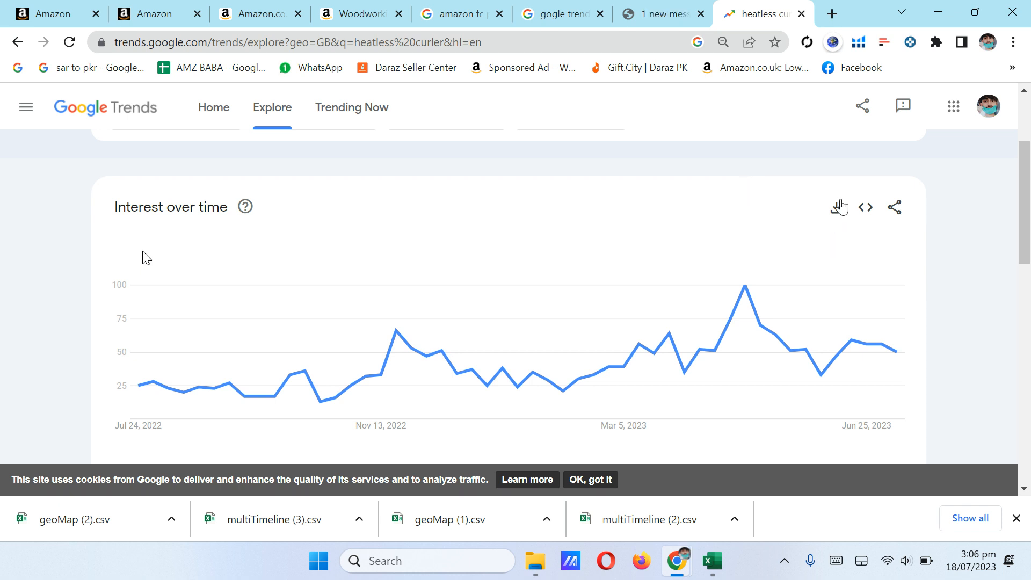
click(839, 208)
scroll(843, 207, down, 2)
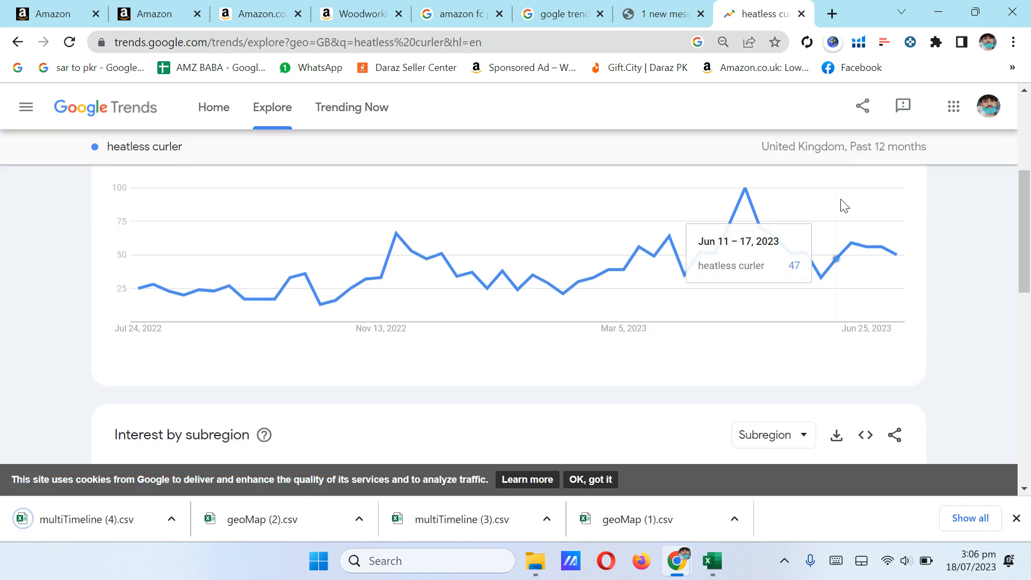
scroll(843, 207, down, 1)
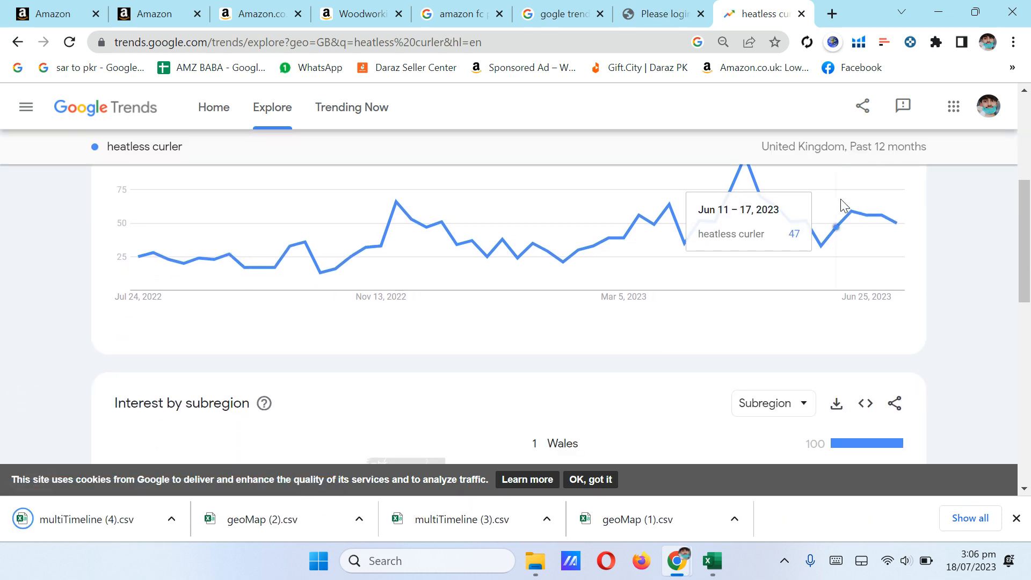
click(837, 406)
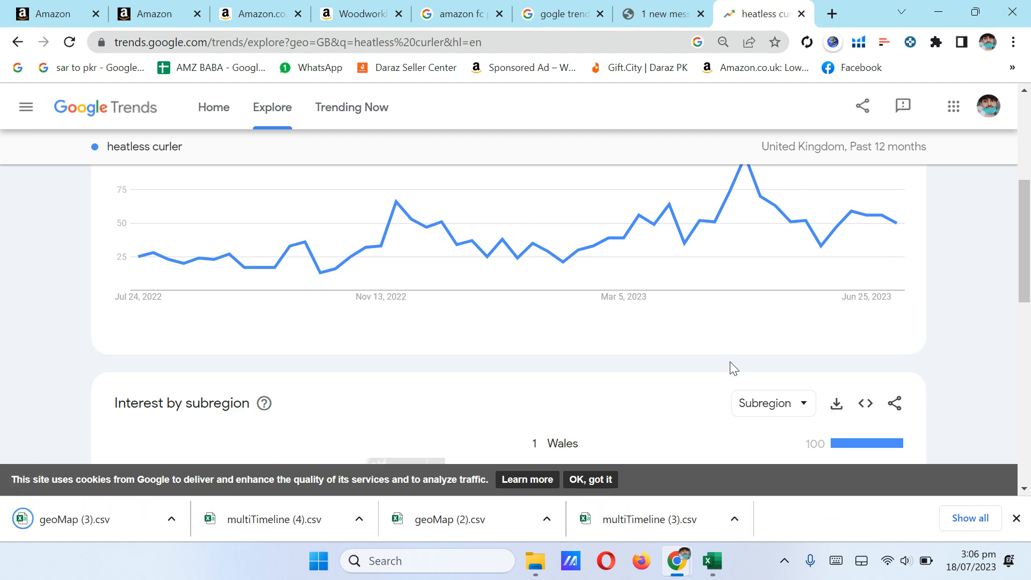
scroll(686, 342, up, 5)
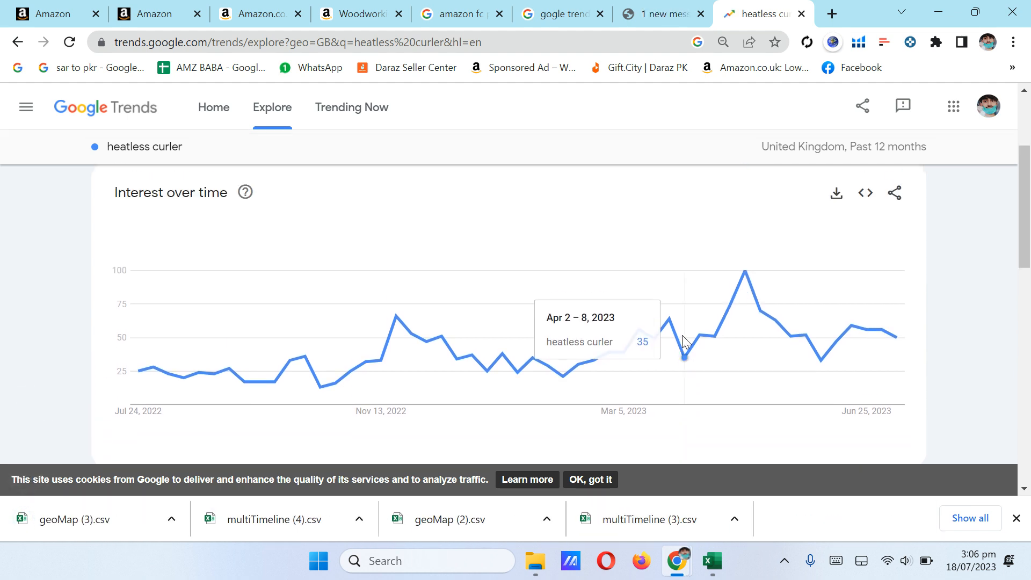
scroll(687, 342, up, 1)
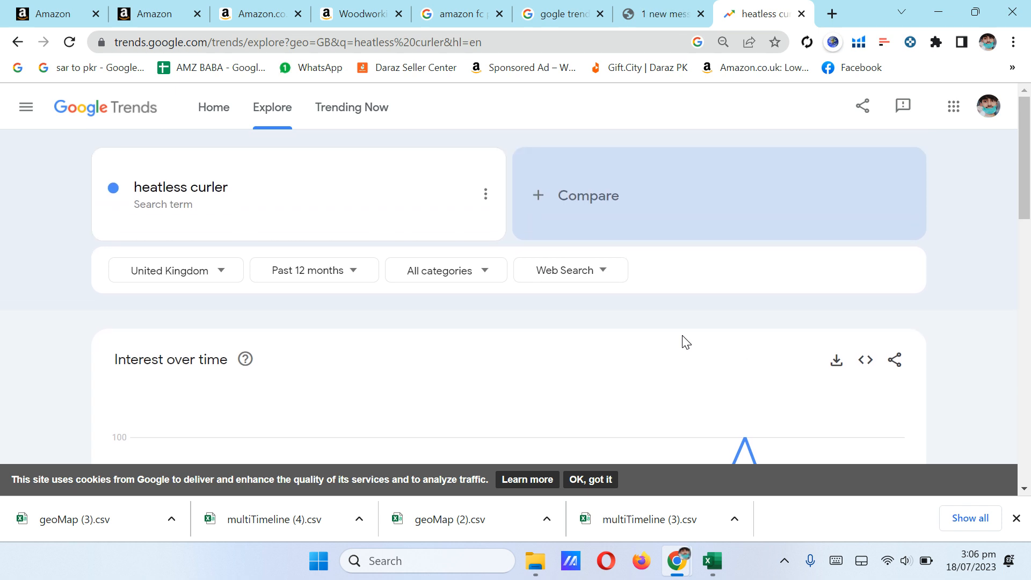
Step: Switch to the "Advance kw research ppc compagin" workbook in Excel and copy the keyword "heatless hair curler" from cell B14
mouse_move(695, 578)
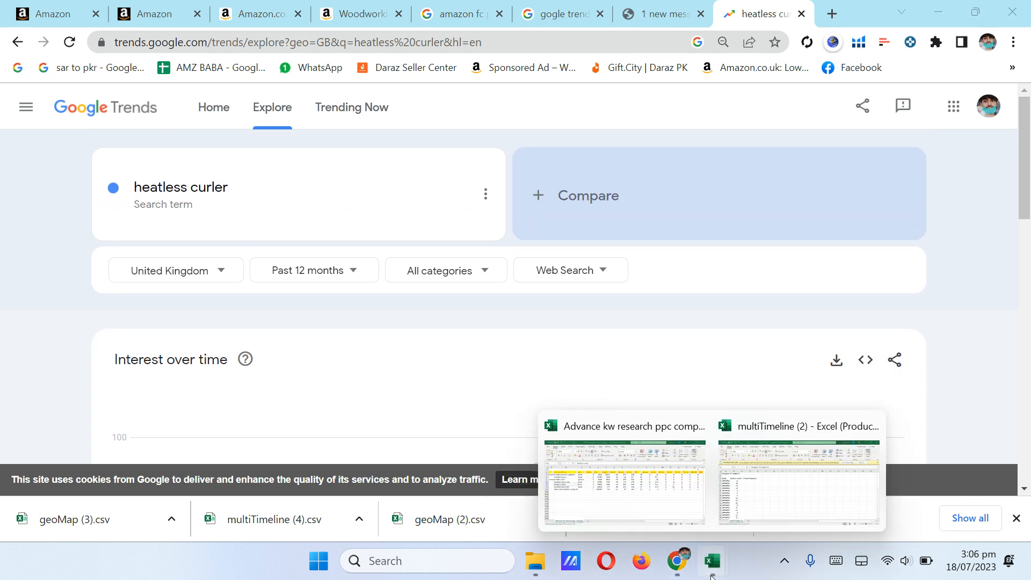
click(654, 505)
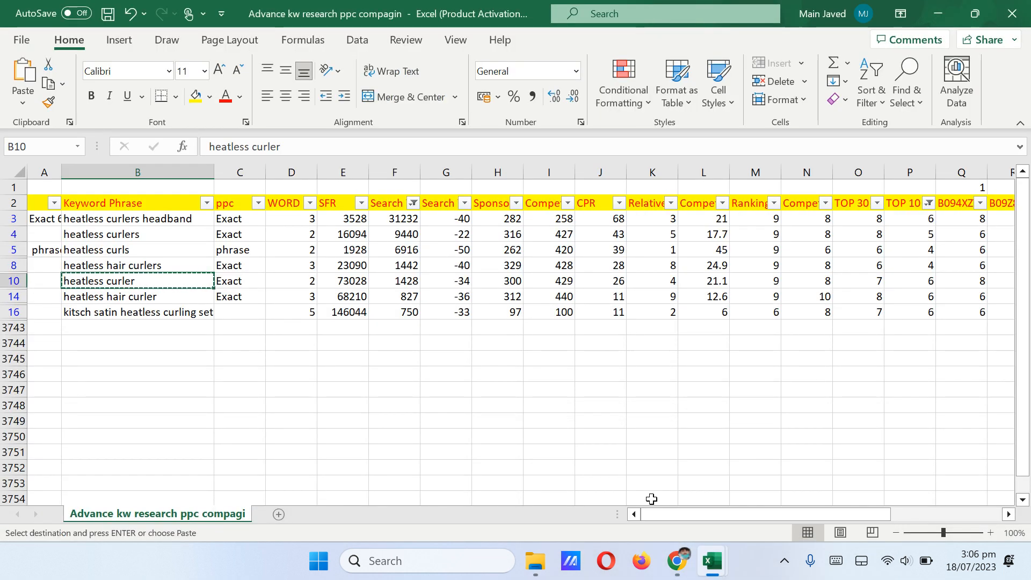
click(193, 296)
key(ctrl+c)
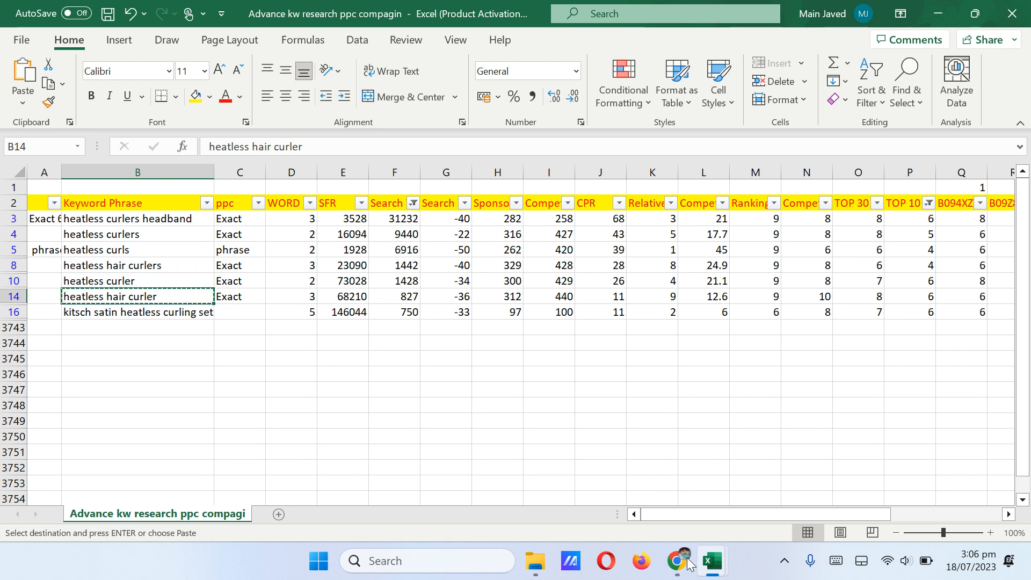
Step: Return to Google Trends in Chrome, explore "heatless hair curler" and review its interest over time chart
mouse_move(677, 569)
click(610, 488)
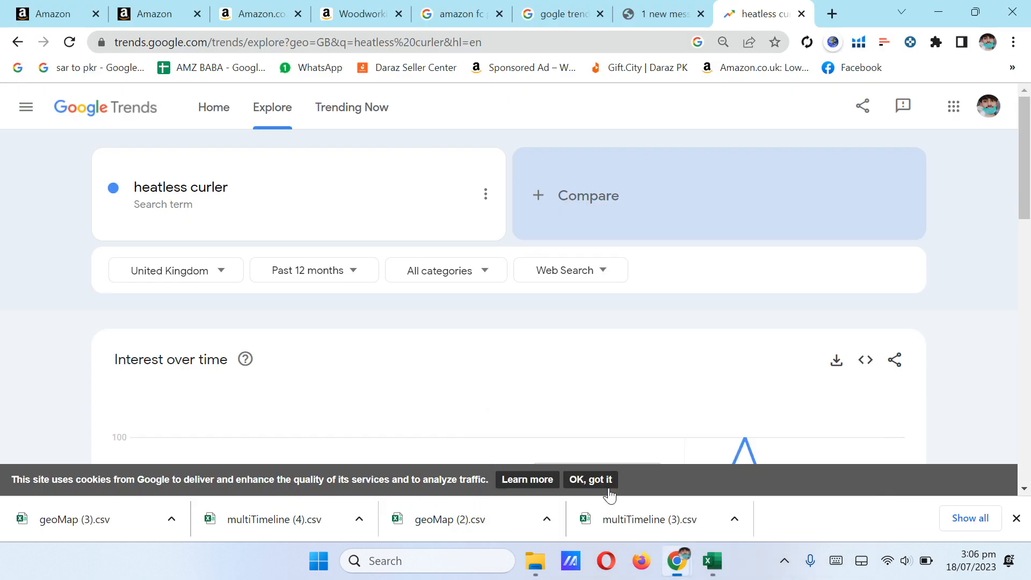
click(324, 208)
click(325, 208)
key(ctrl+v)
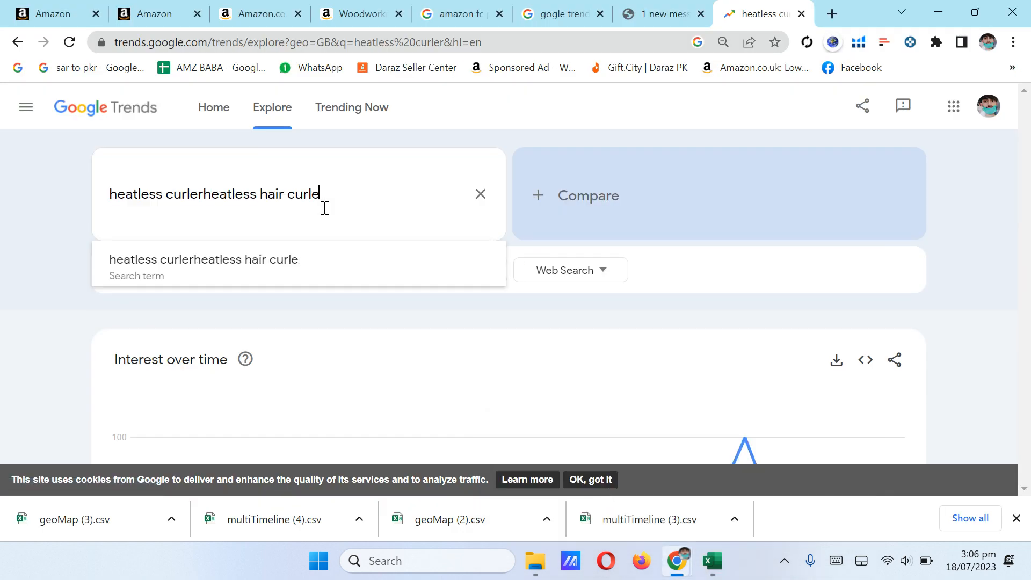
key(BackSpace)
key(BackSpace)
key(BackSpace)
key(BackSpace)
key(BackSpace)
key(BackSpace)
key(BackSpace)
key(BackSpace)
key(BackSpace)
key(BackSpace)
key(BackSpace)
key(BackSpace)
key(BackSpace)
key(BackSpace)
key(BackSpace)
key(BackSpace)
key(BackSpace)
key(BackSpace)
key(BackSpace)
key(BackSpace)
key(ctrl+v)
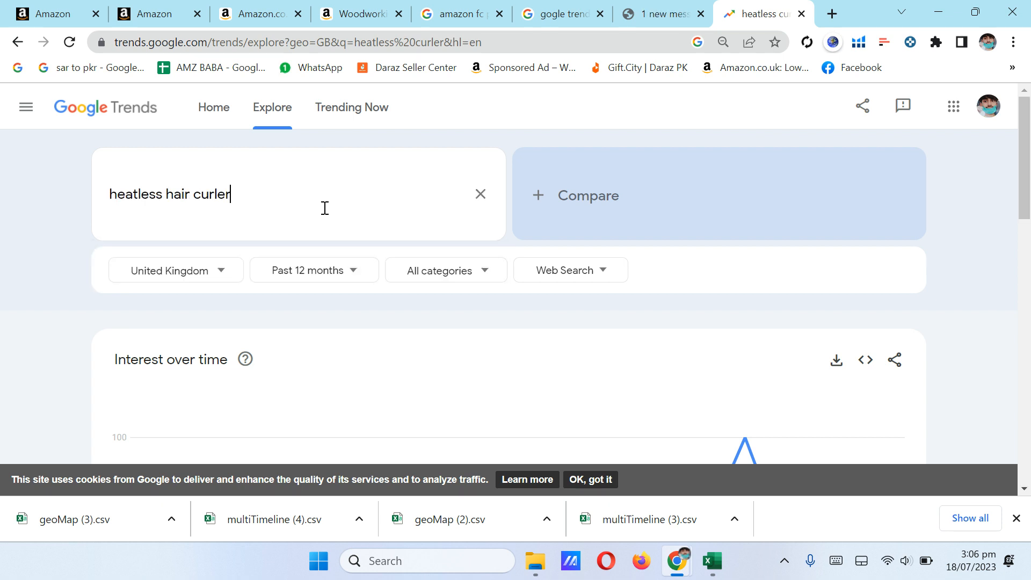
key(Return)
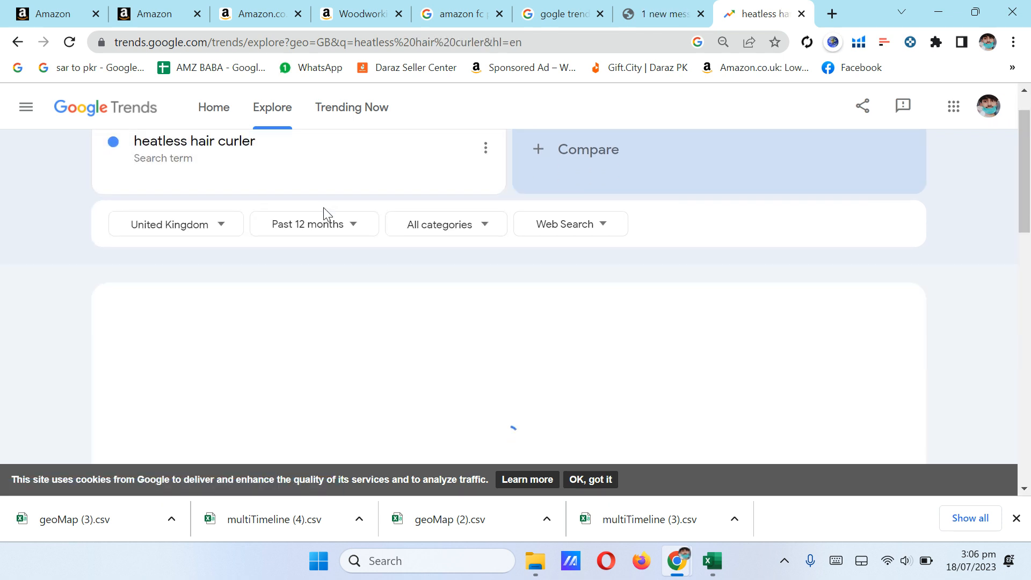
scroll(323, 208, down, 2)
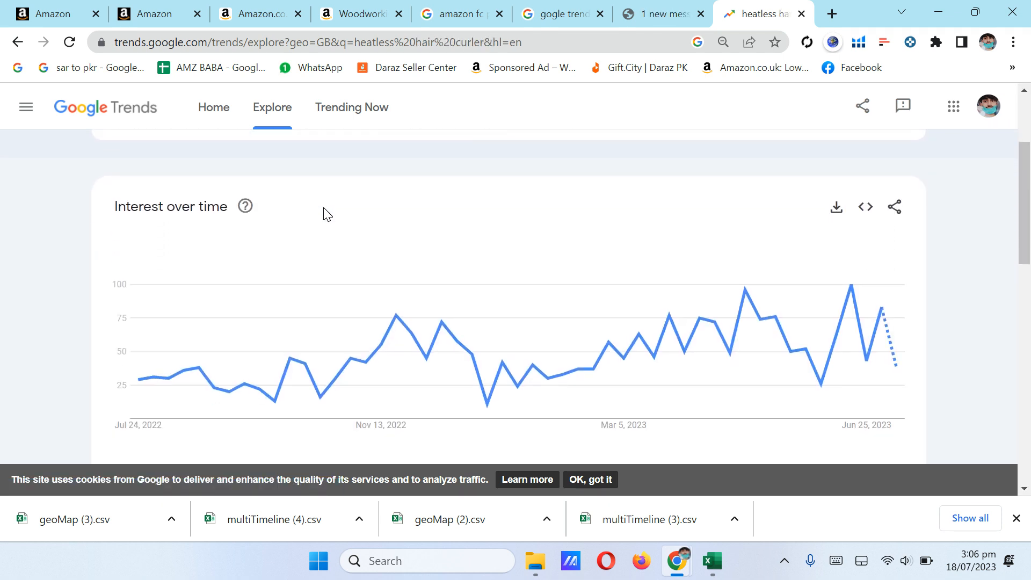
mouse_move(576, 383)
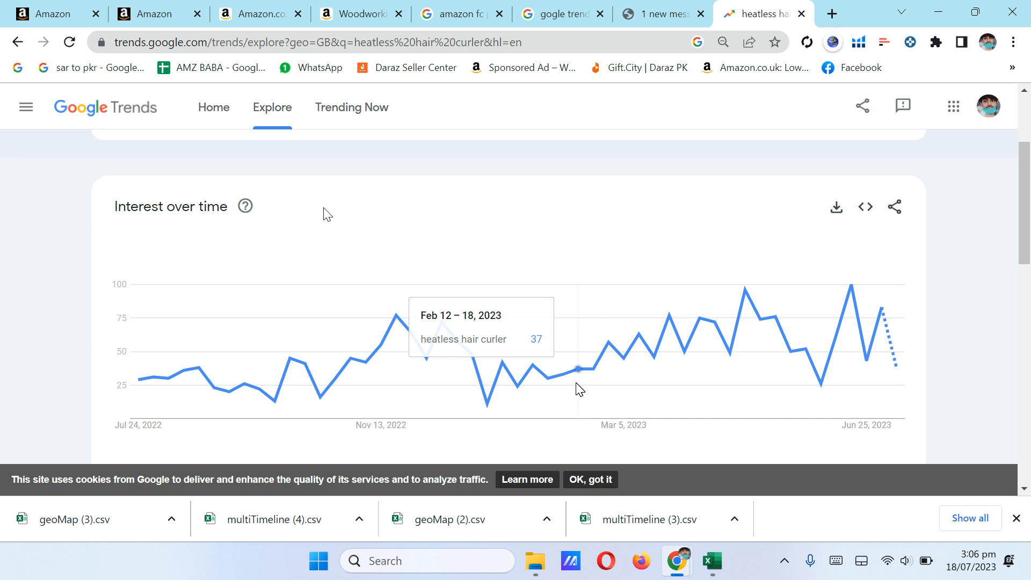
Step: Minimize Chrome and close both open Excel workbooks, discarding the changes to "Advance kw research ppc compagin.csv"
click(938, 7)
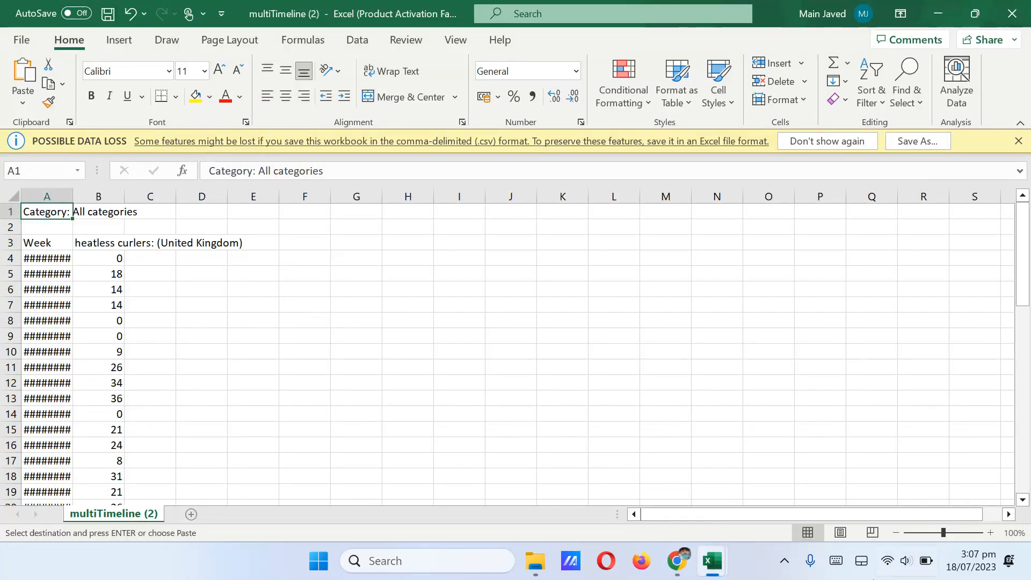
mouse_move(713, 573)
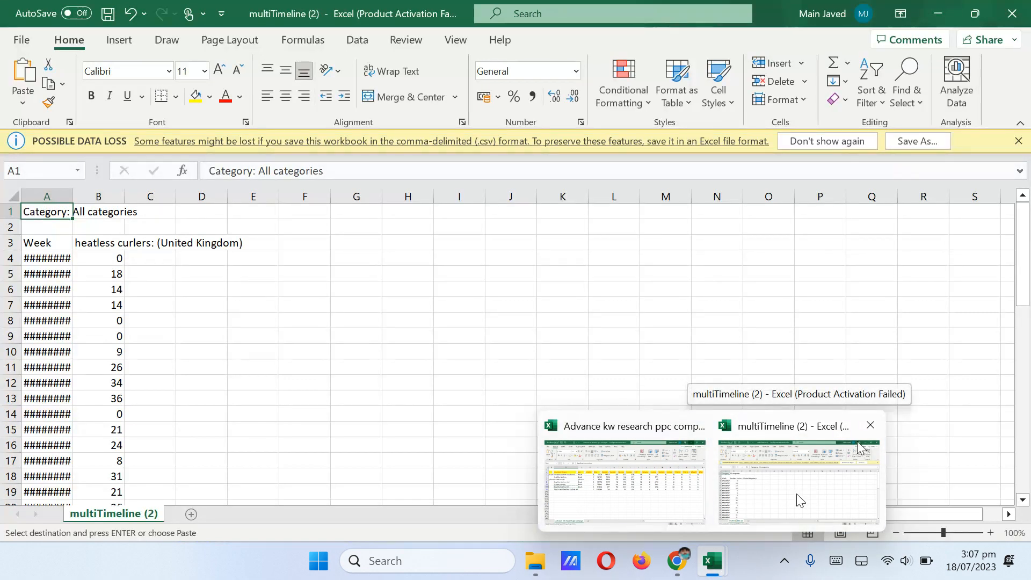
click(870, 424)
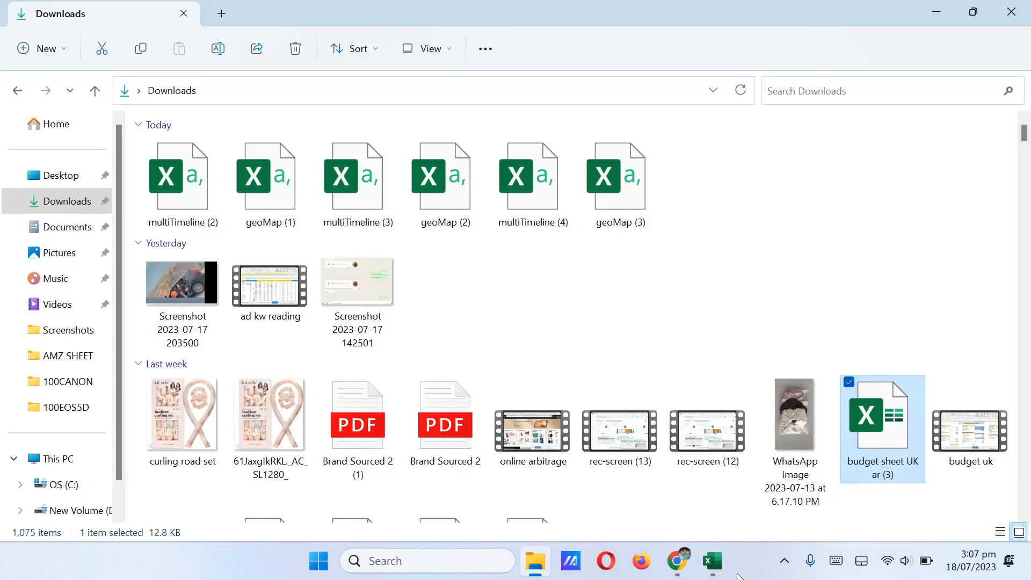
mouse_move(714, 564)
click(783, 428)
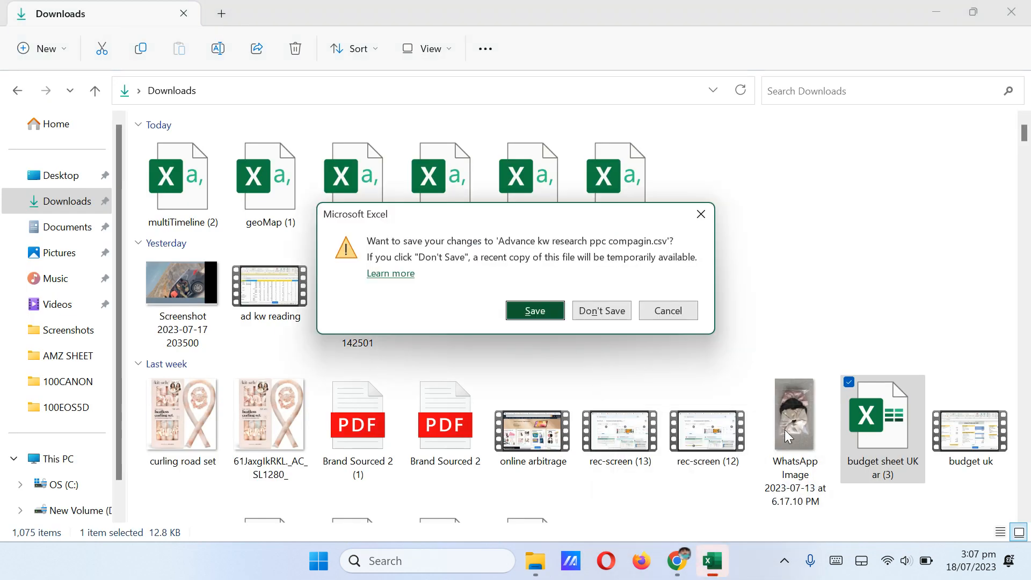
click(581, 315)
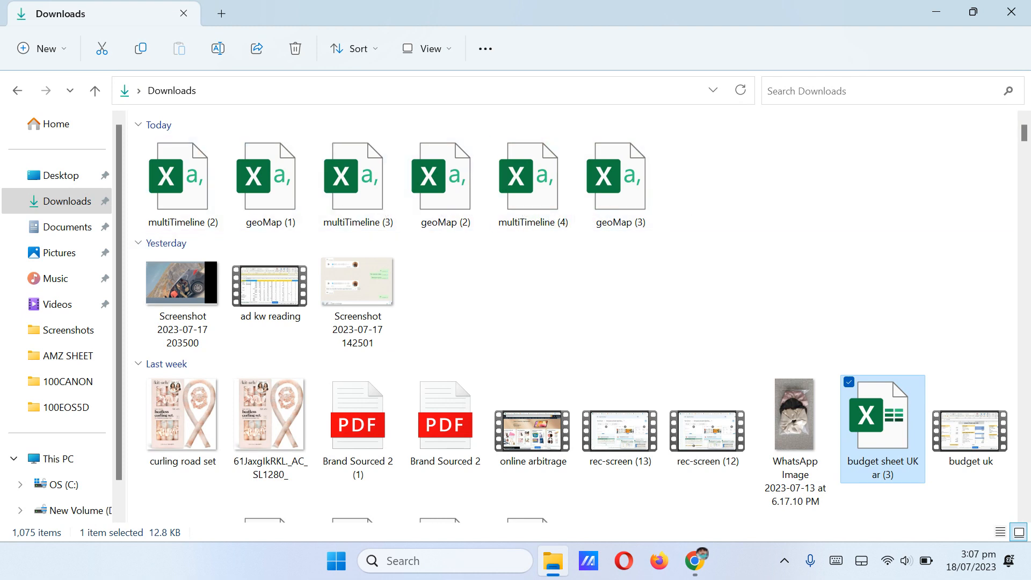
Step: Move today's six multiTimeline and geoMap CSV files from the Downloads folder to the desktop
click(698, 203)
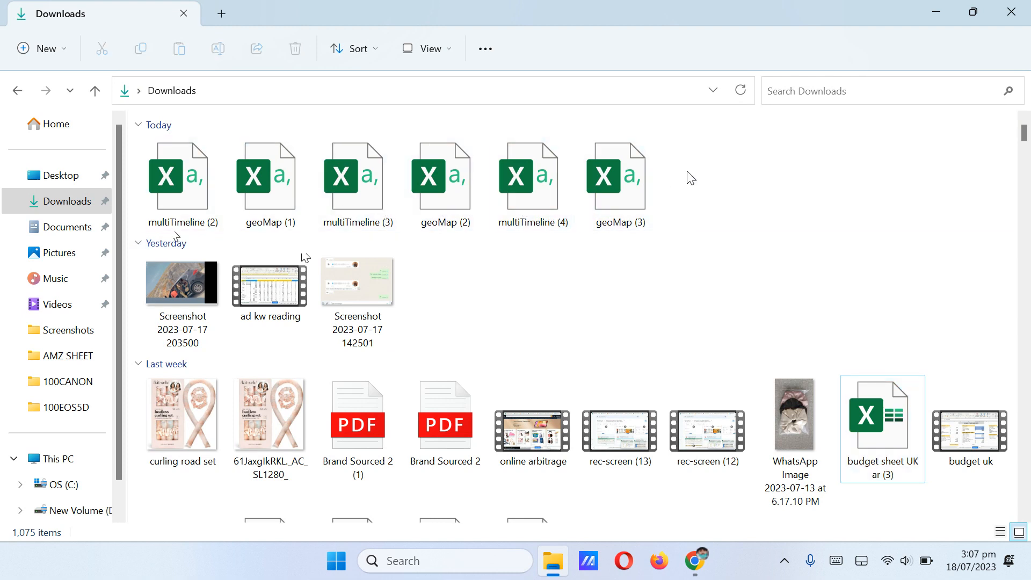
drag(687, 171, 218, 209)
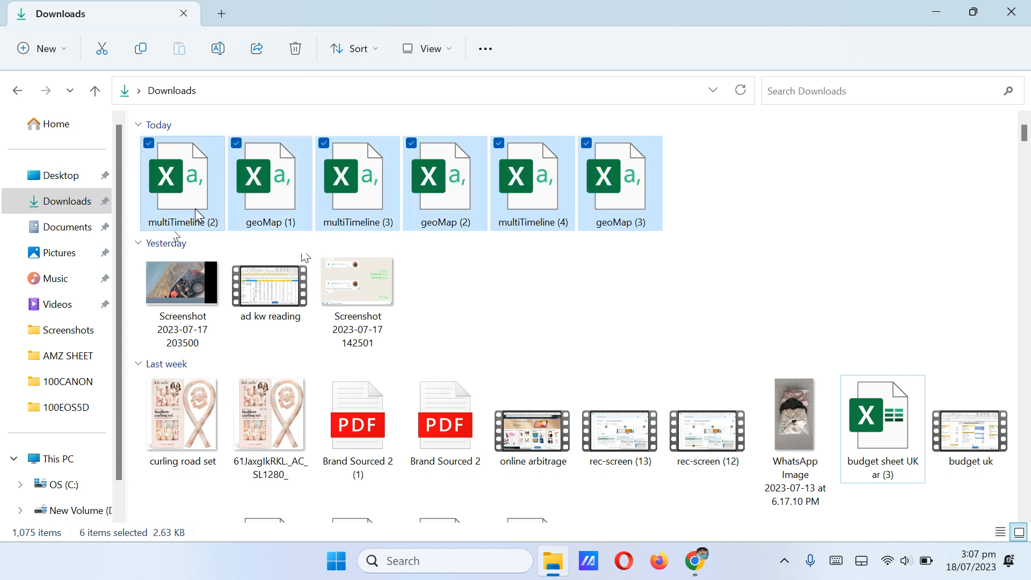
right_click(168, 185)
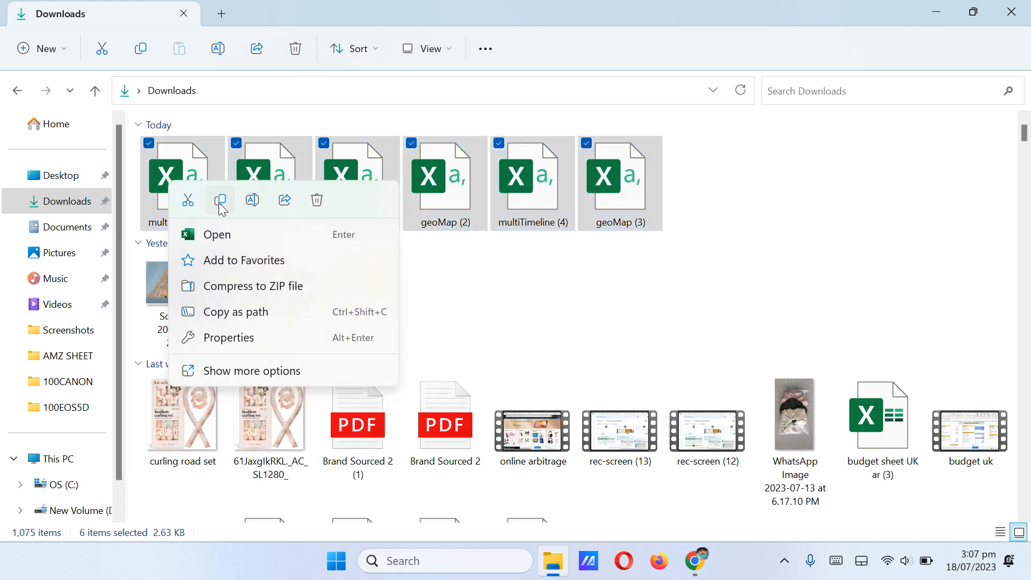
click(188, 201)
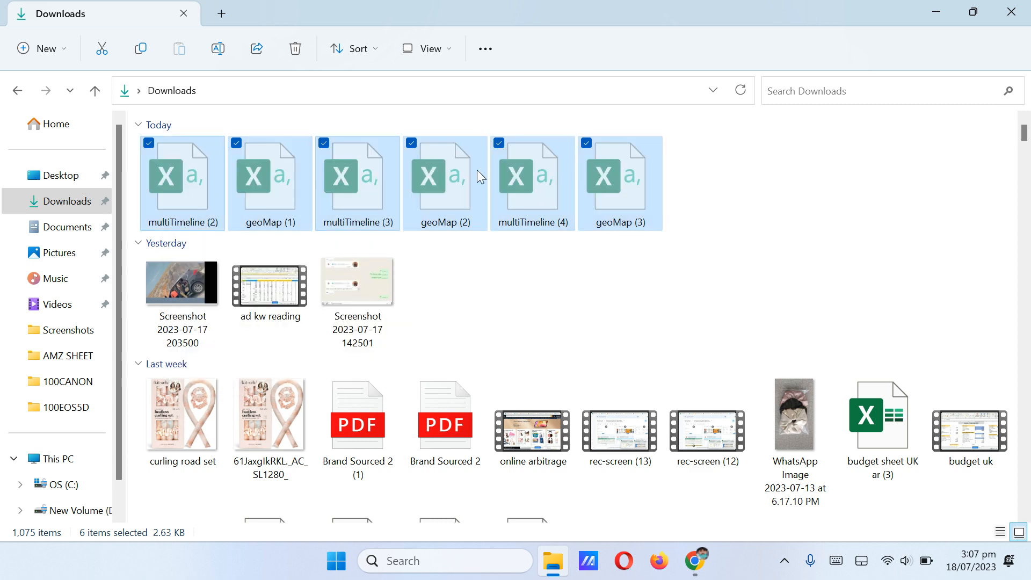
click(938, 10)
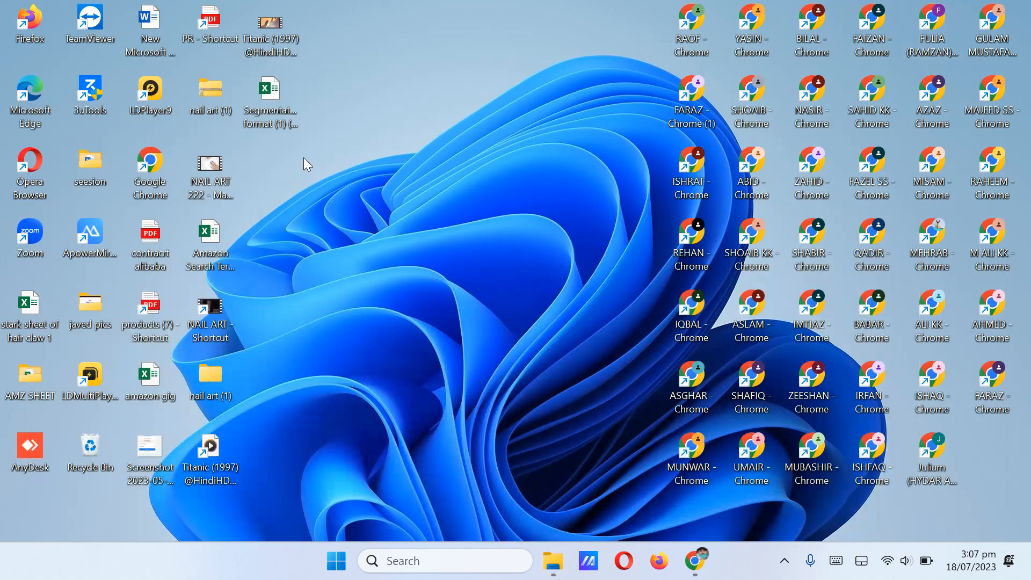
right_click(344, 159)
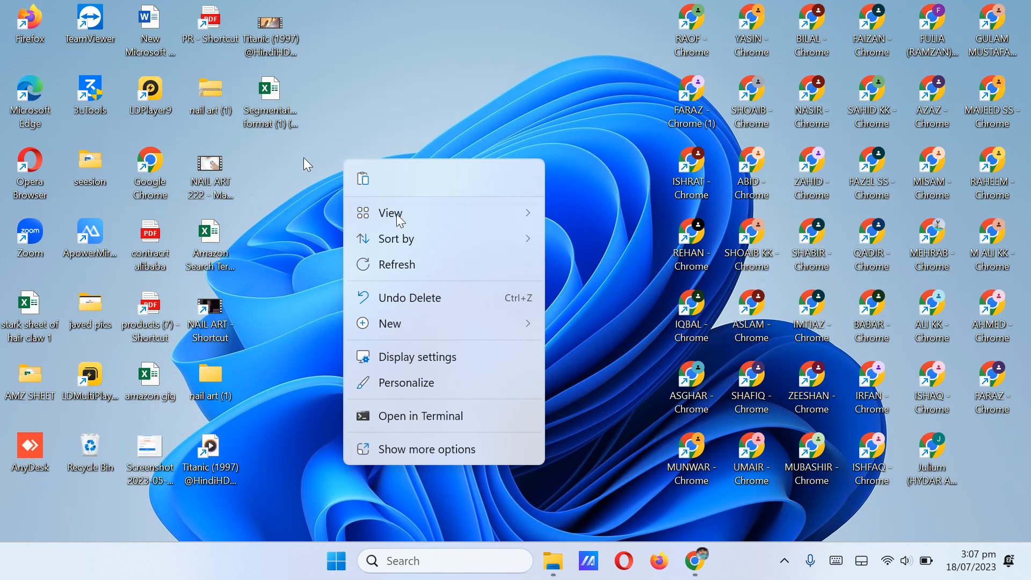
click(465, 452)
click(517, 343)
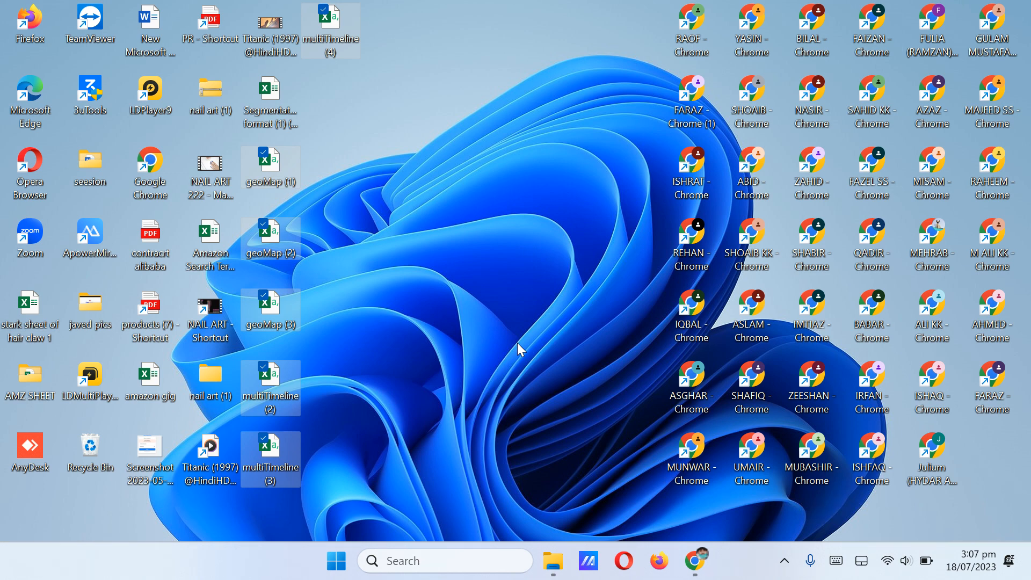
click(414, 343)
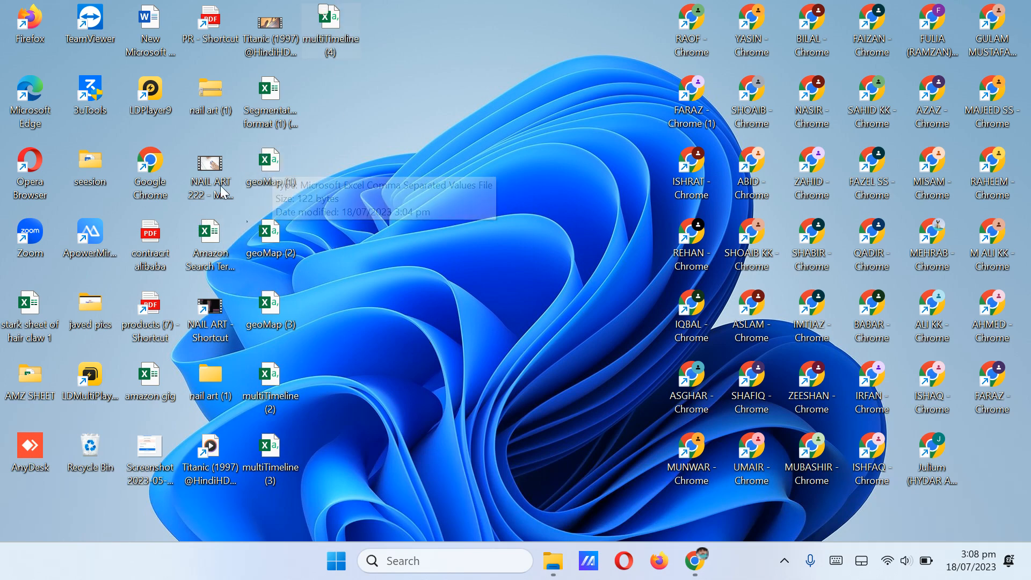
Step: Place geoMap (1) in a free spot on the desktop and open it in Excel, dismissing the activation wizard
drag(273, 167, 393, 166)
double_click(375, 176)
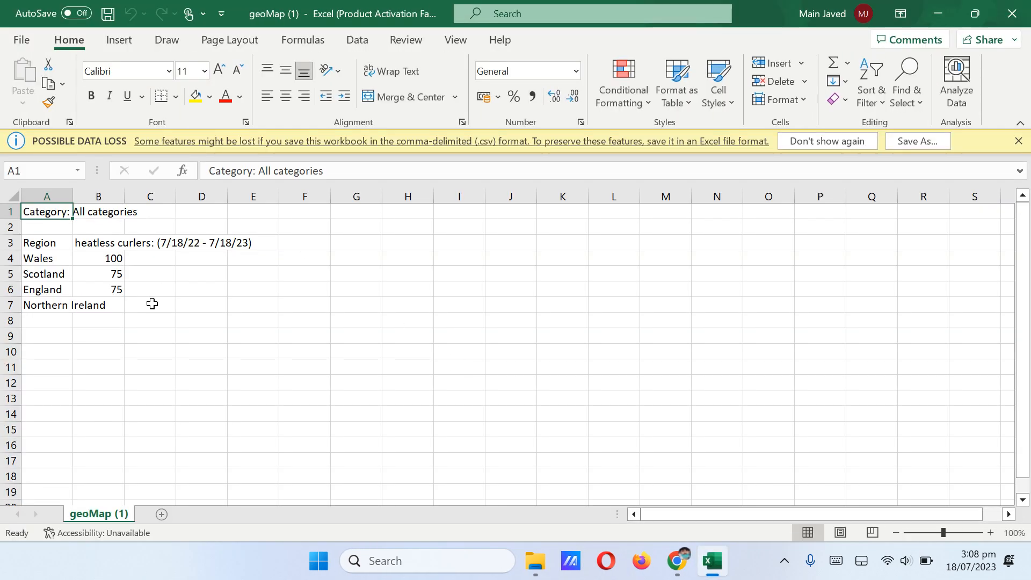
drag(60, 213, 137, 326)
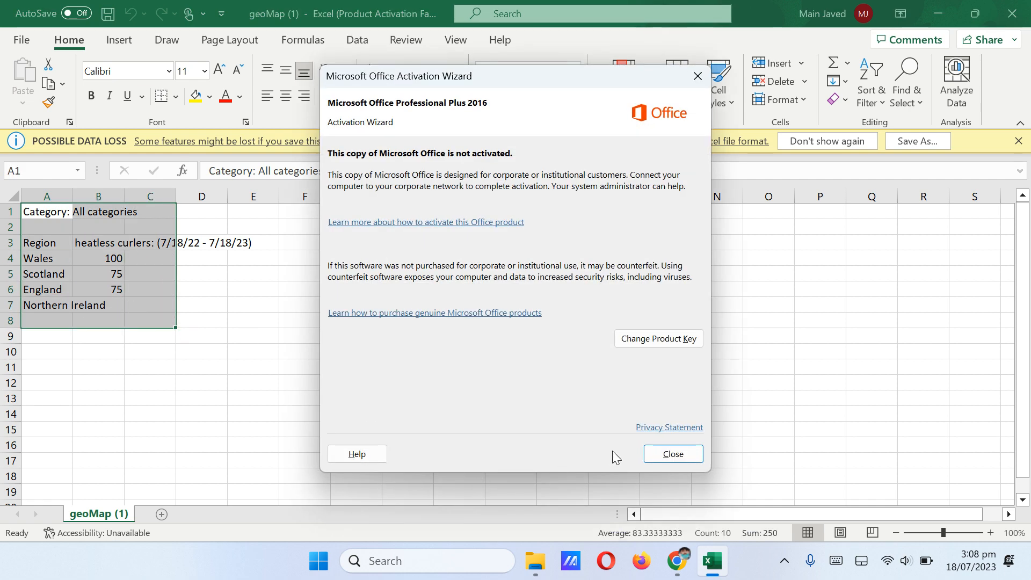
click(662, 456)
Step: Cut the "heatless curlers" regional data in A1:C8 and paste it starting at cell N2
drag(46, 212, 145, 320)
right_click(115, 301)
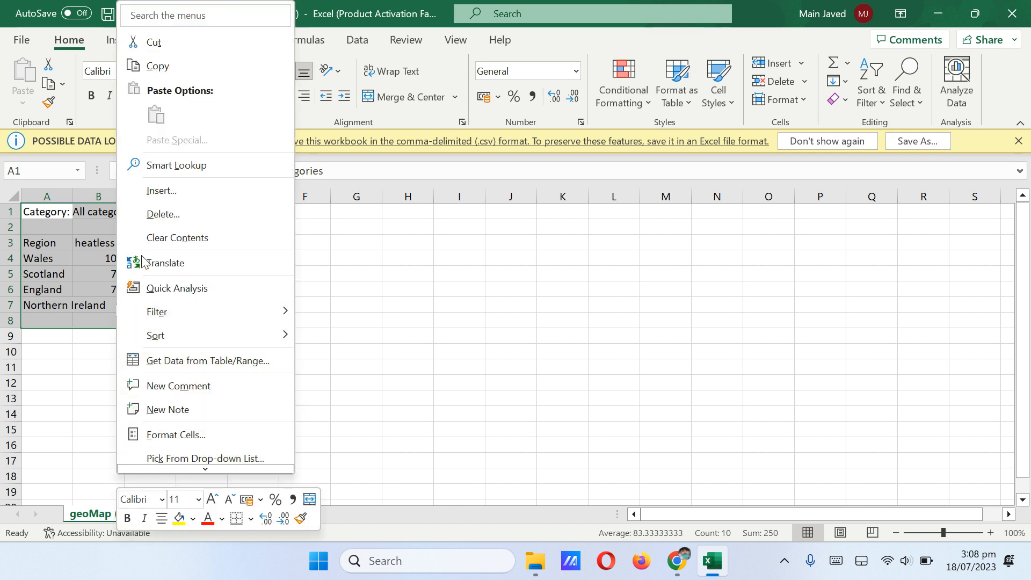
scroll(144, 244, down, 1)
scroll(195, 136, up, 1)
click(191, 45)
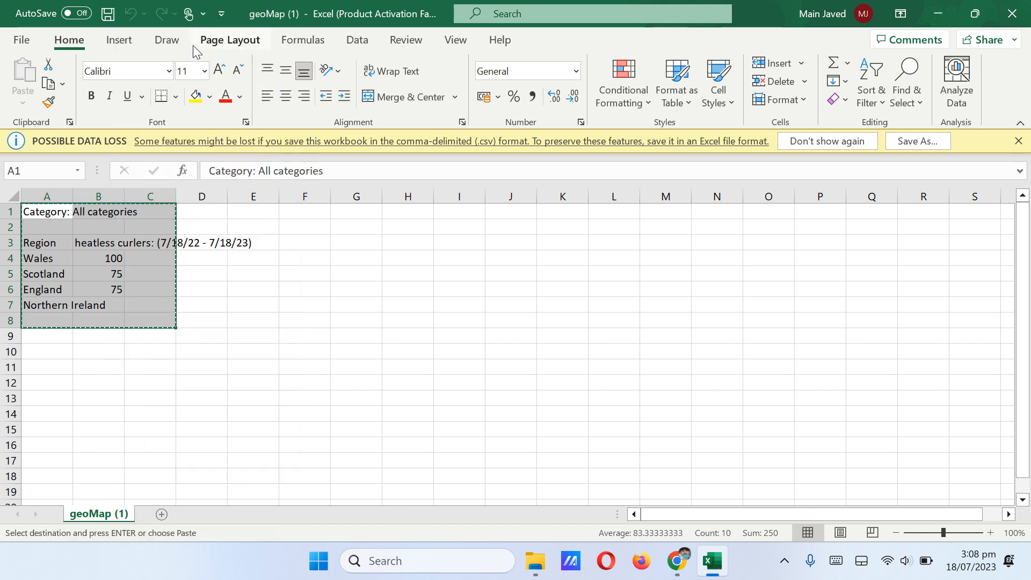
click(192, 45)
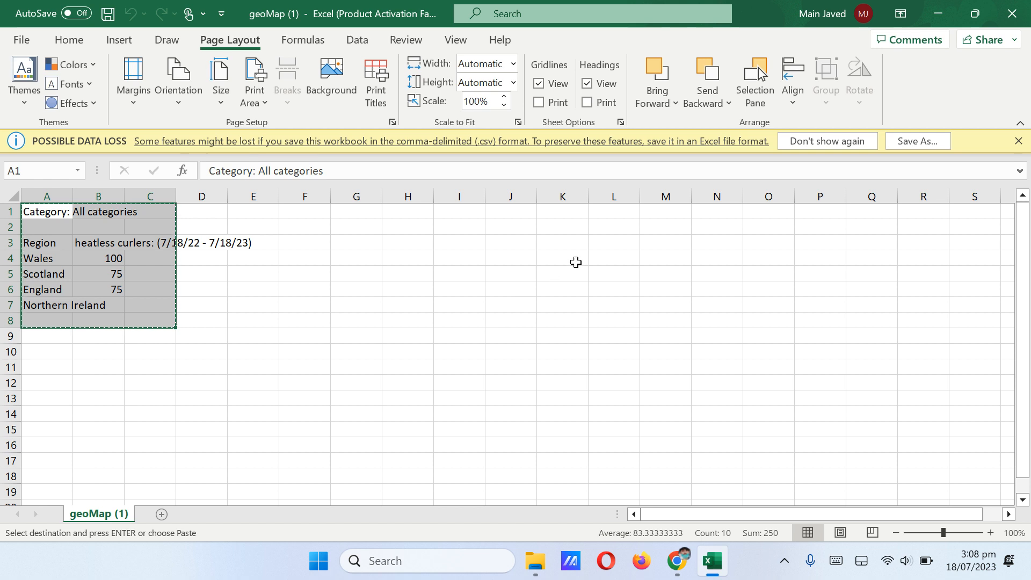
click(707, 232)
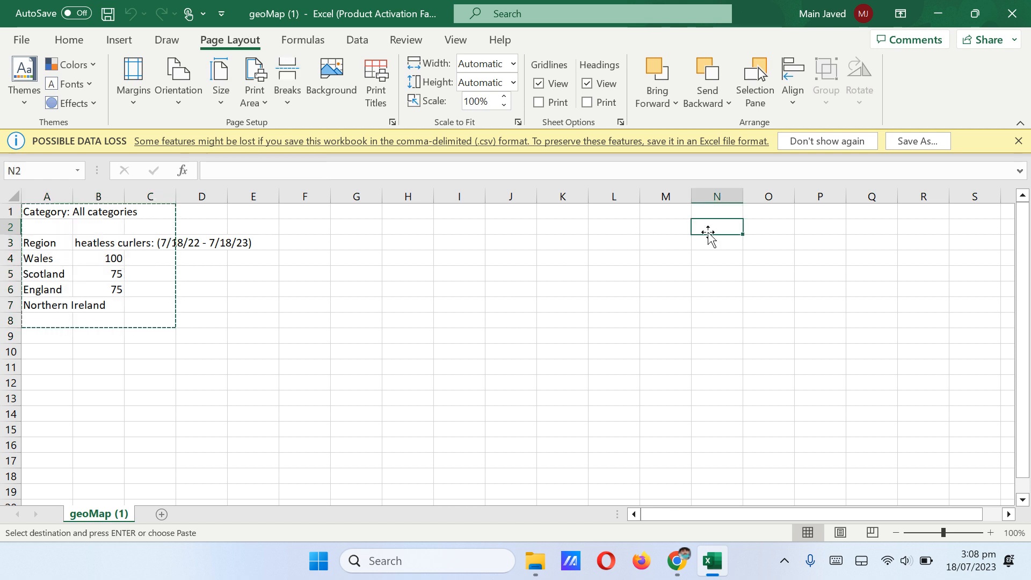
key(ctrl+v)
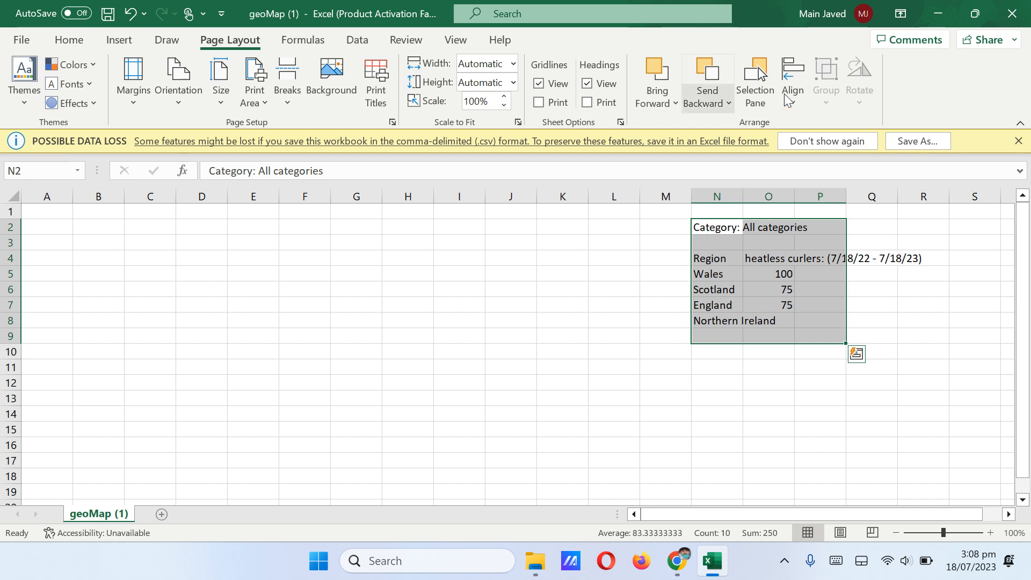
Step: Minimize the workbook, open geoMap (2) from the desktop and copy its "heatless curls" data in A1:C7
click(944, 14)
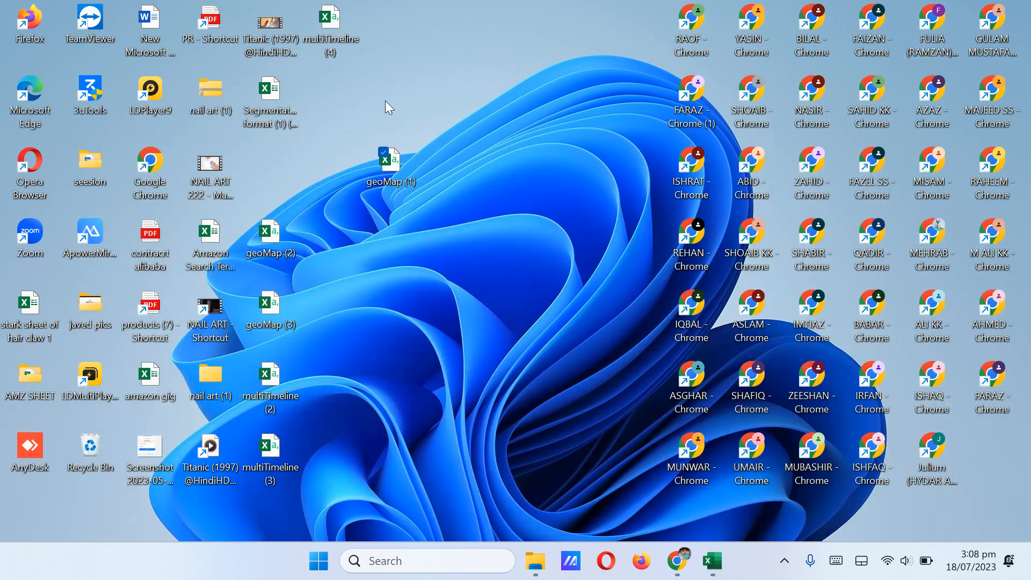
double_click(279, 251)
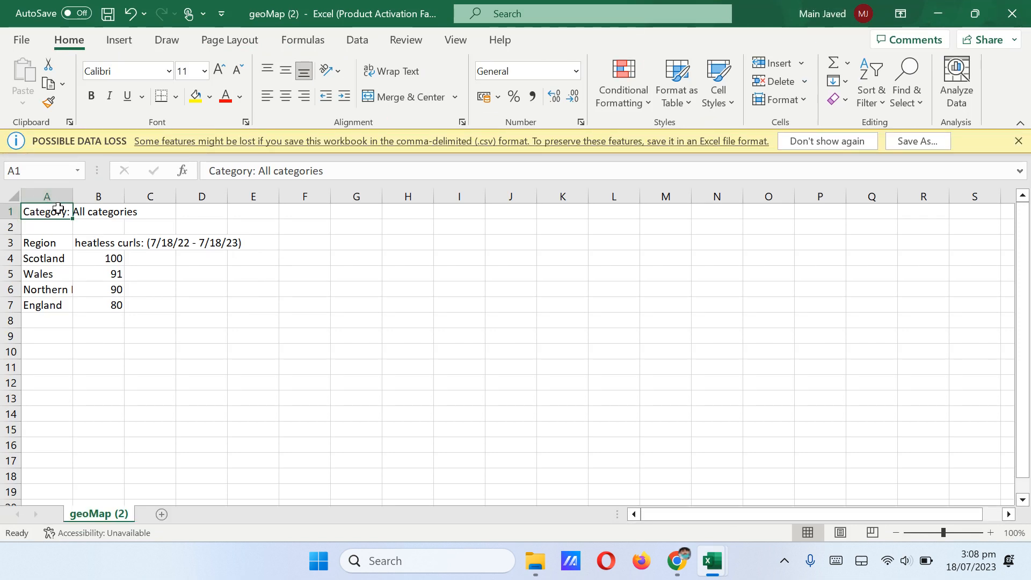
drag(58, 210, 131, 309)
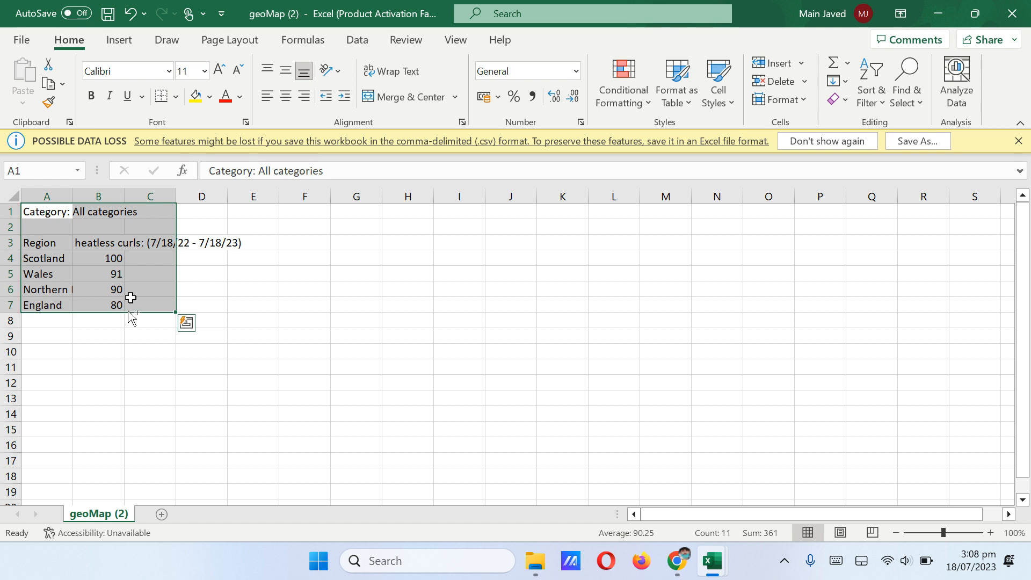
key(ctrl+c)
Step: Switch to the geoMap (1) workbook and paste the copied regional data starting at cell R2
mouse_move(714, 567)
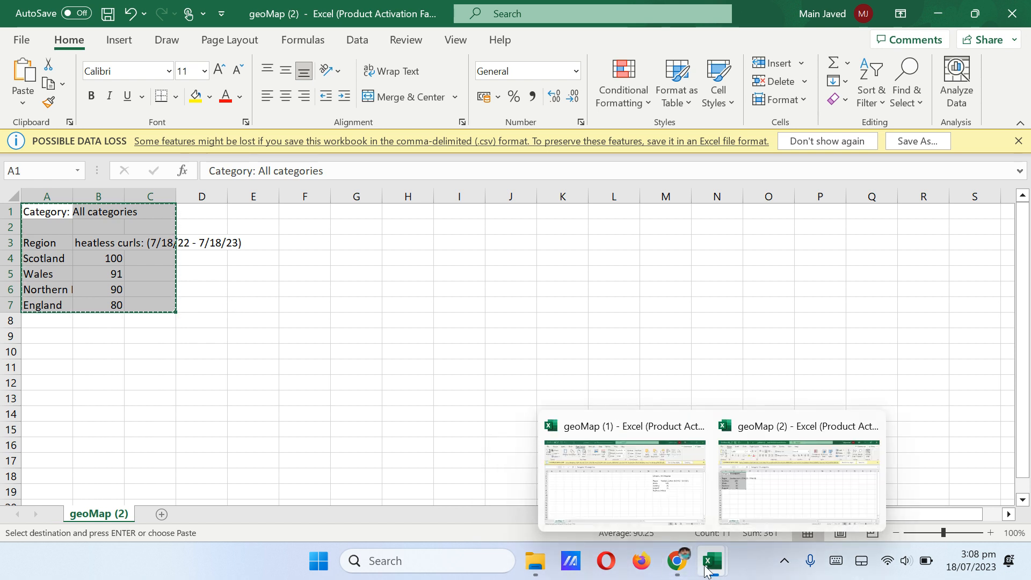
click(681, 483)
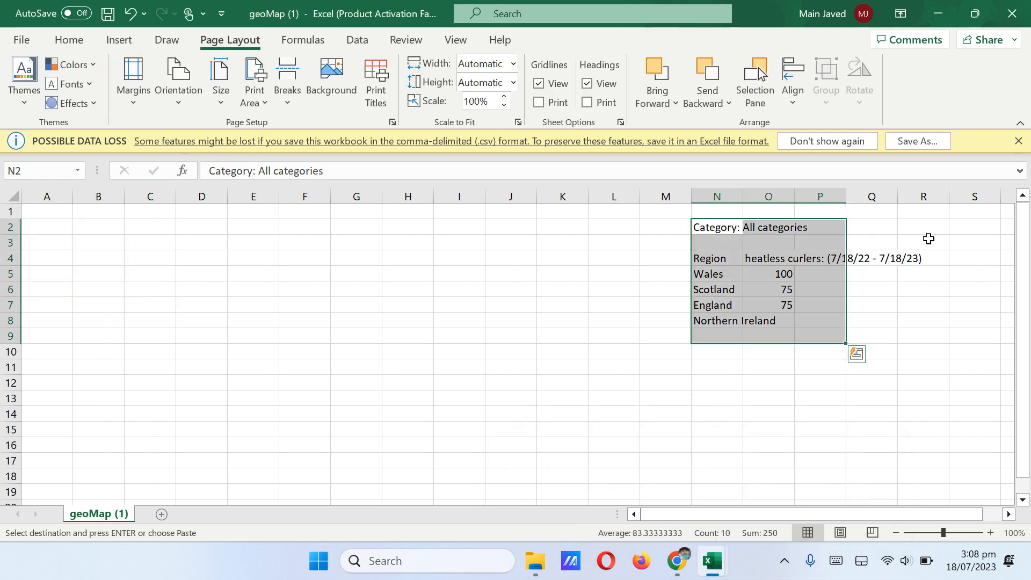
click(931, 231)
key(Return)
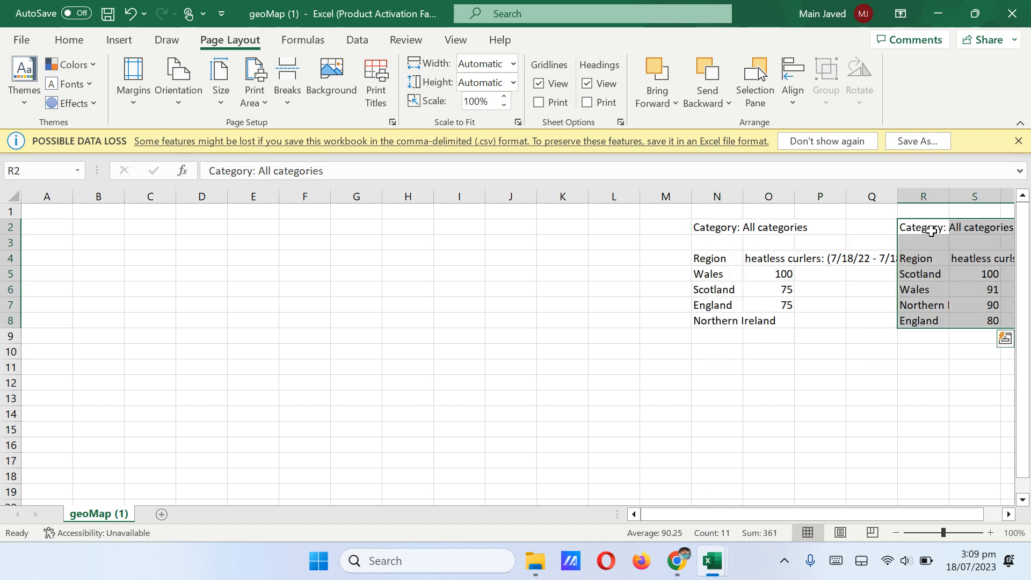
Step: Close the geoMap (2) workbook without saving, minimize geoMap (1) and delete the geoMap (2) file from the desktop
mouse_move(708, 560)
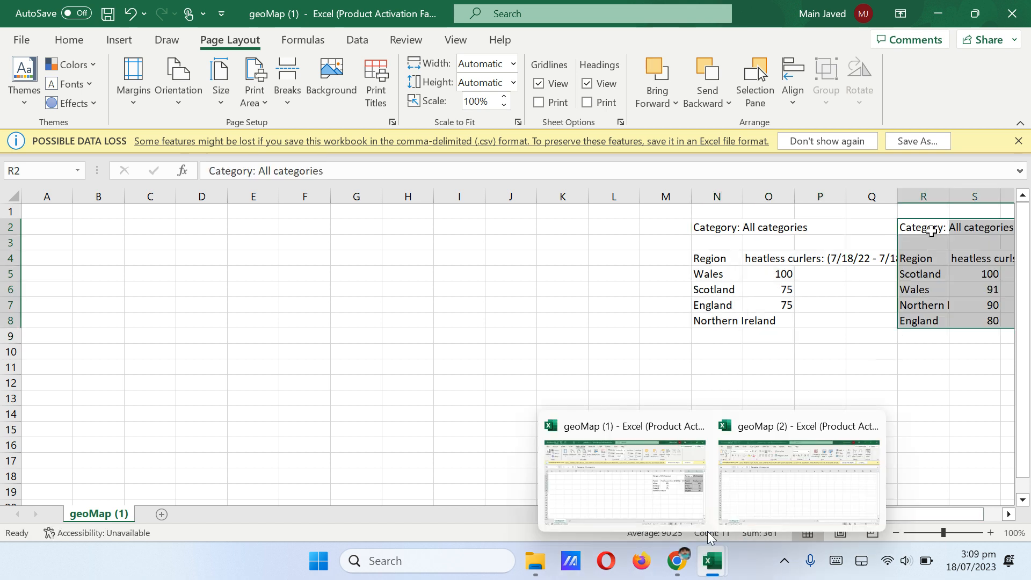
mouse_move(764, 468)
click(872, 415)
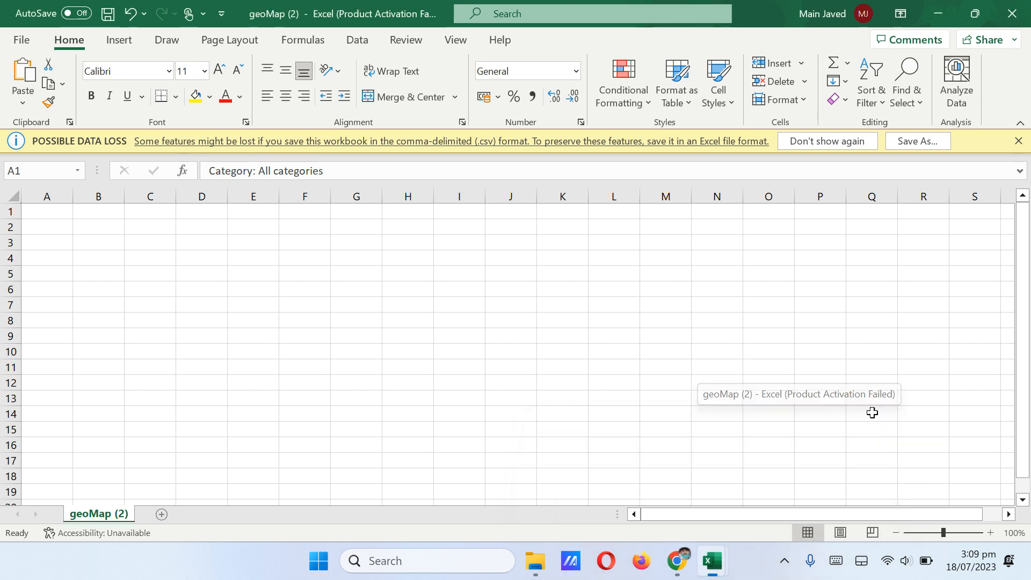
click(1016, 13)
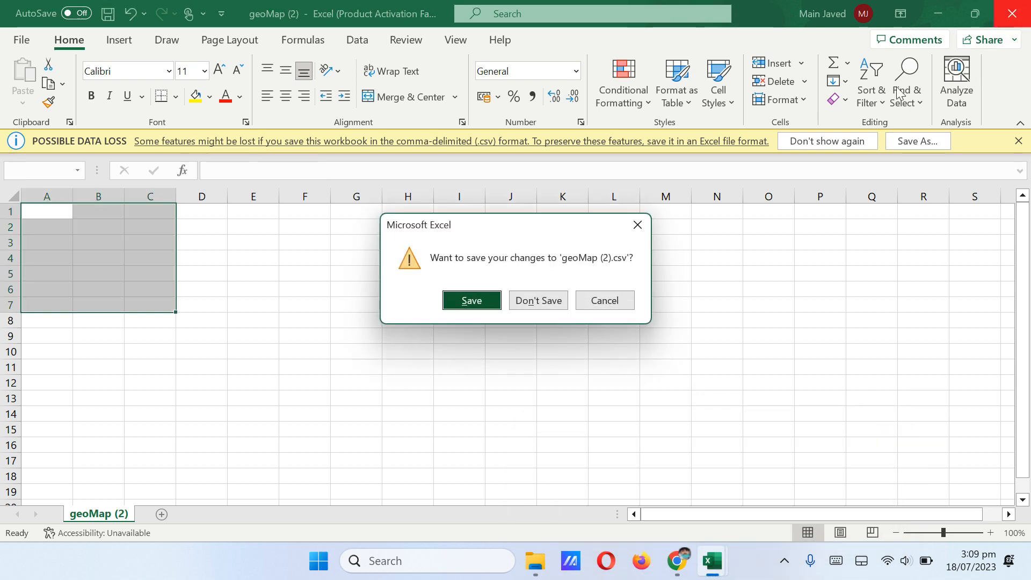
click(536, 295)
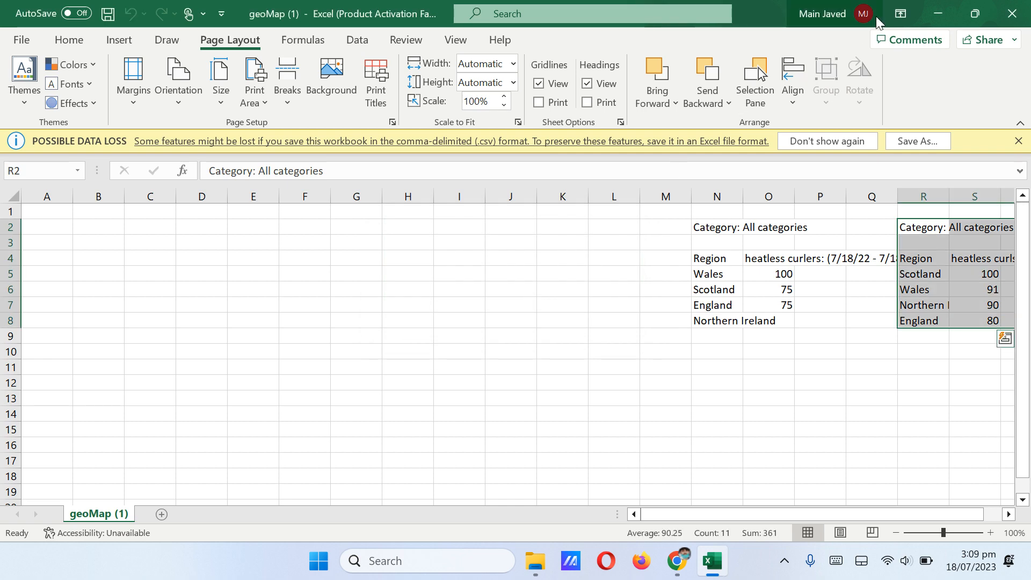
click(937, 15)
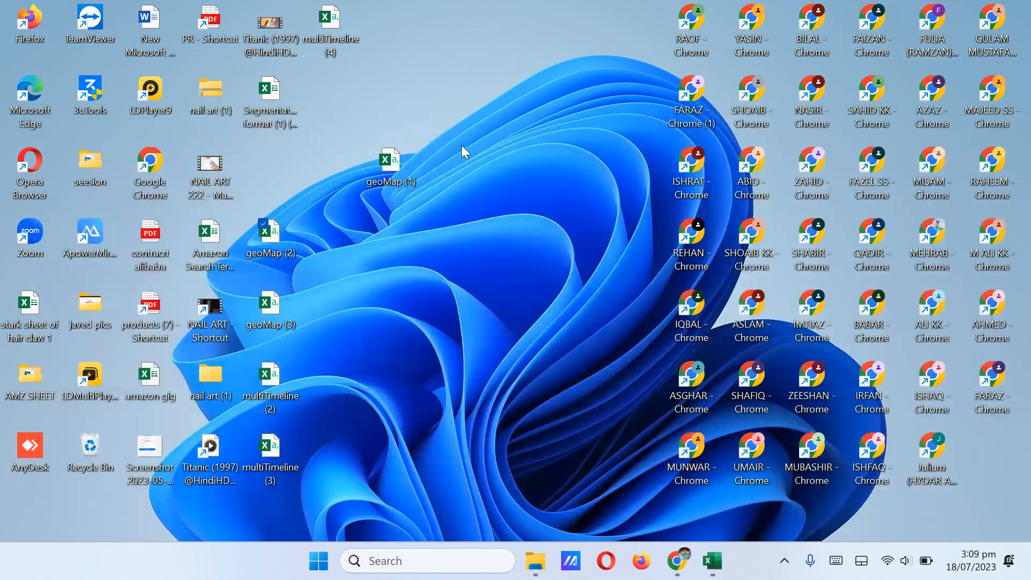
right_click(273, 237)
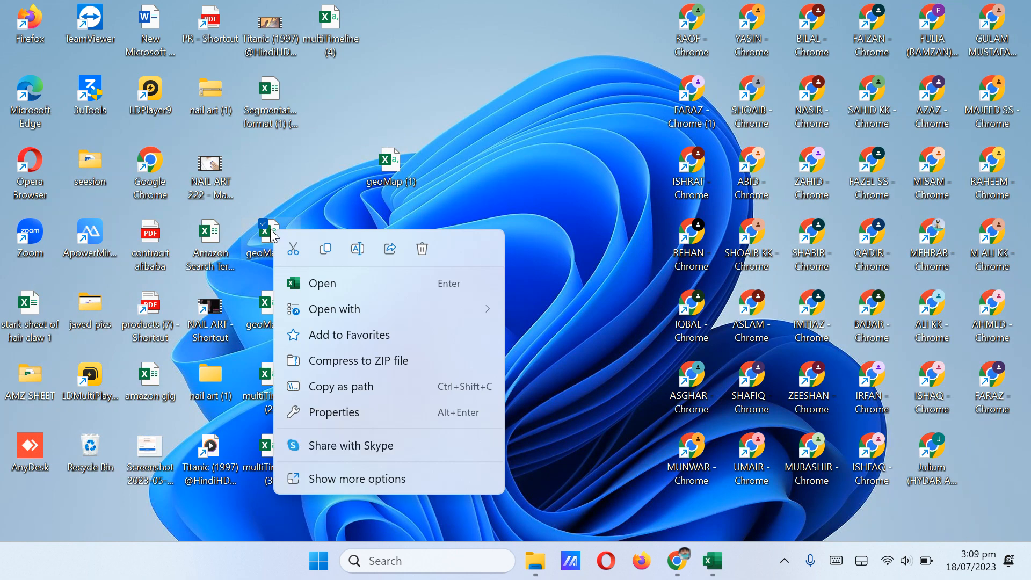
click(429, 249)
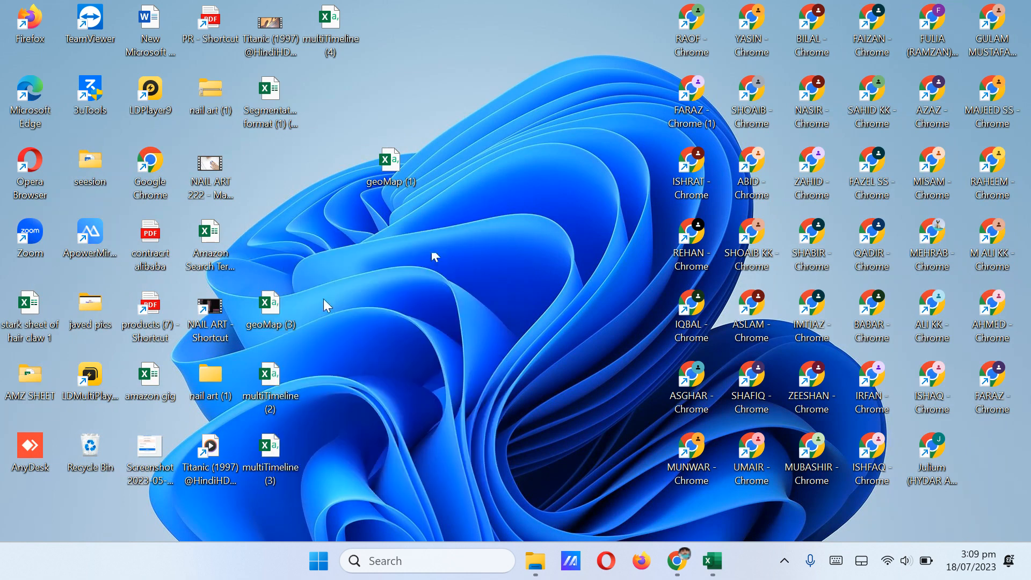
Step: Open geoMap (3) from the desktop and cut its "heatless curler" regional data in A1:C7
double_click(269, 324)
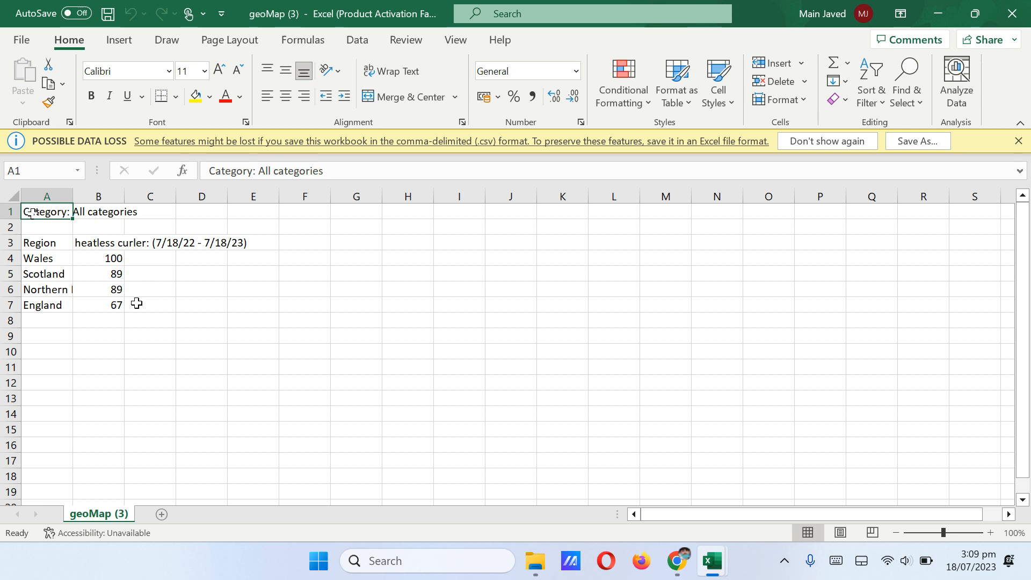
key(shift+Down)
key(shift+Down)
key(shift+Down)
key(shift+Down)
key(shift+Down)
key(shift+Down)
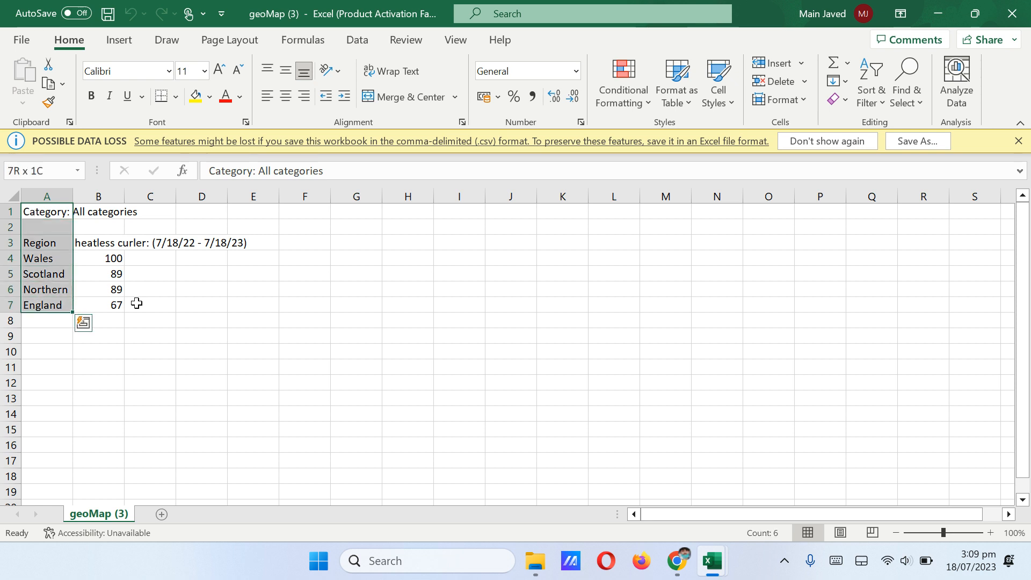
key(shift+Right)
key(shift+Right)
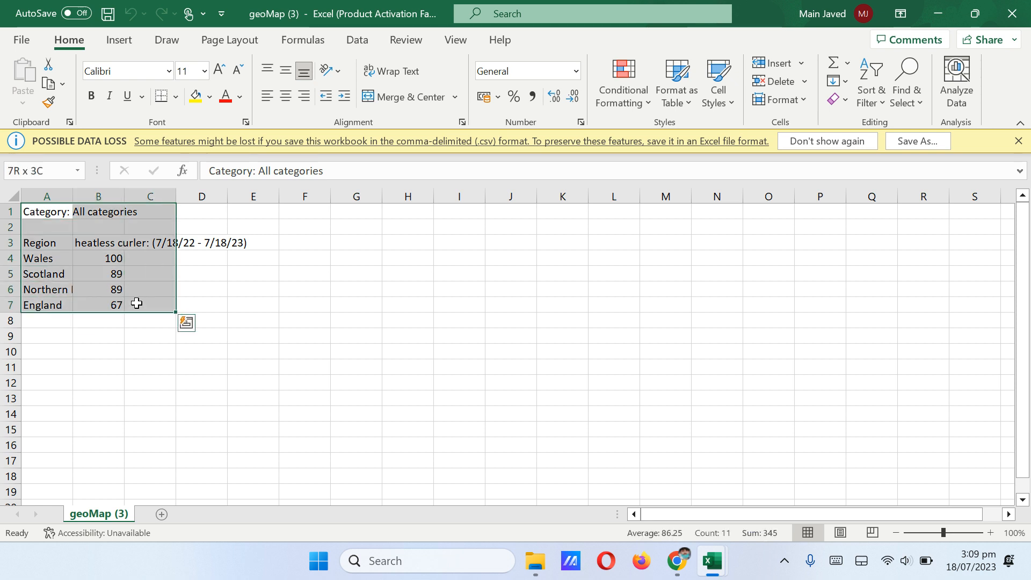
key(ctrl+c)
Step: Switch to the geoMap (1) workbook and paste the "heatless curler" regional data starting at cell K2
mouse_move(712, 561)
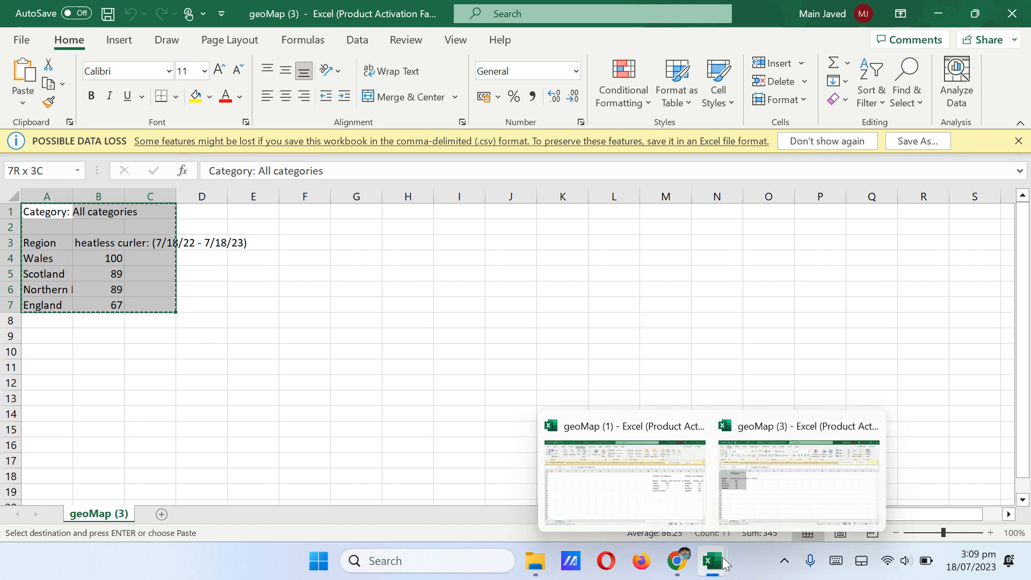
click(647, 478)
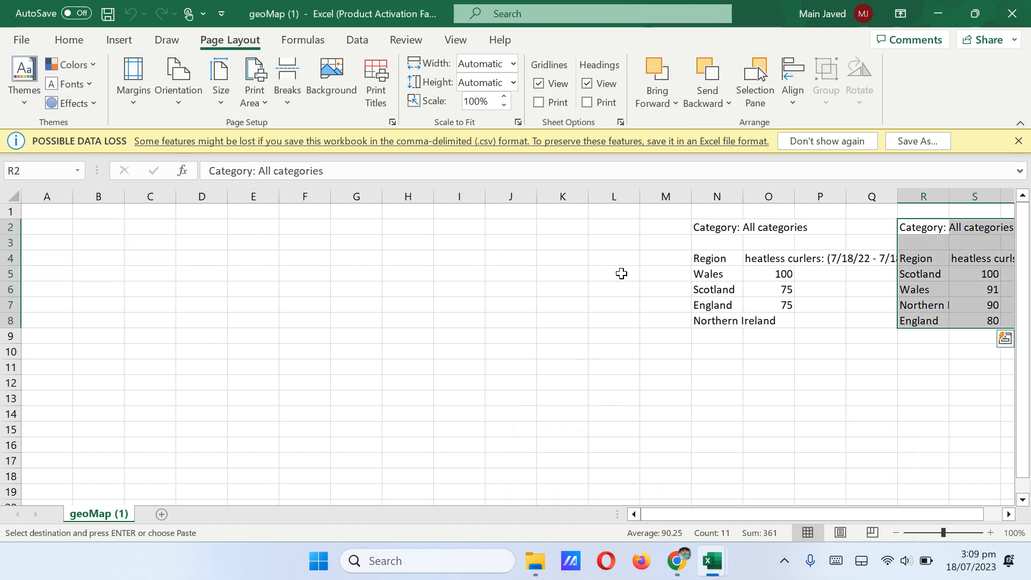
click(560, 225)
key(Return)
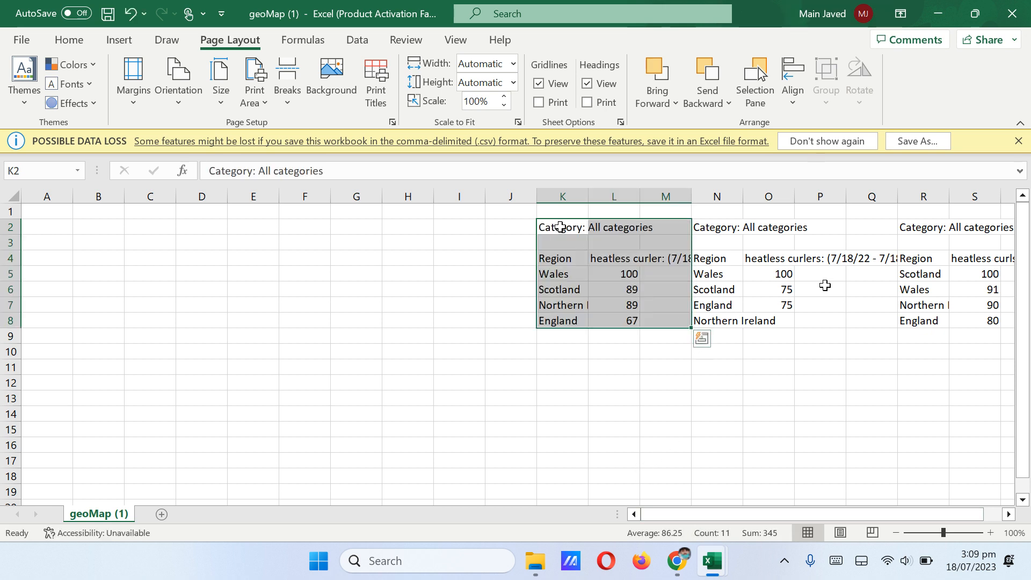
Step: Close the geoMap (3) workbook without saving, minimize geoMap (1) and delete the geoMap (3) file from the desktop
mouse_move(713, 561)
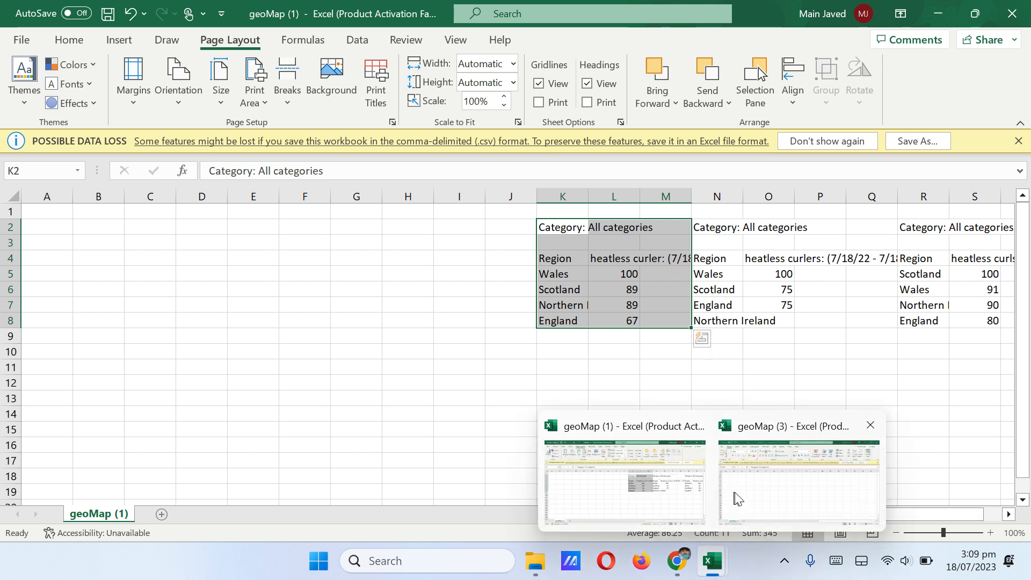
click(736, 494)
click(1012, 14)
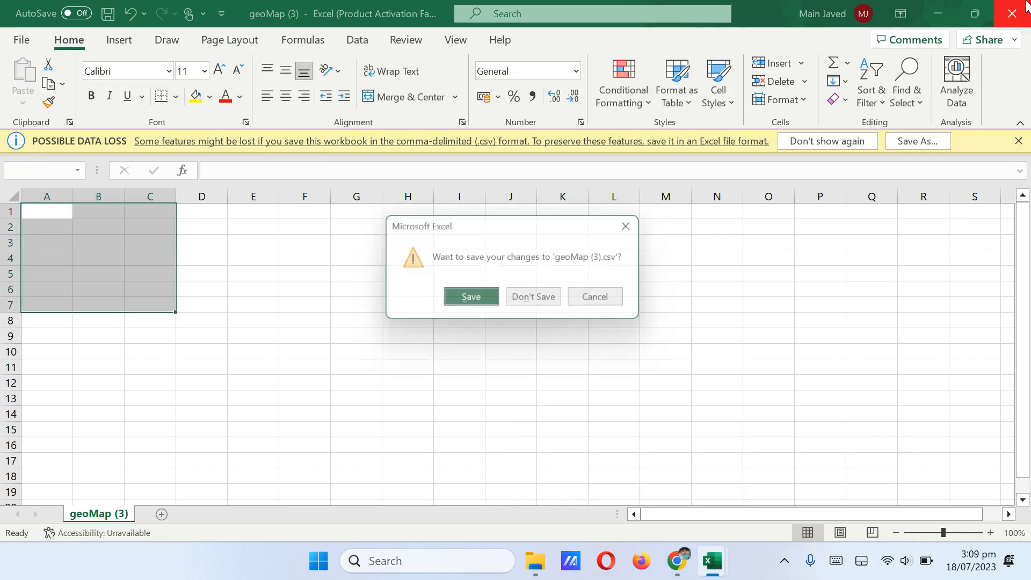
click(539, 300)
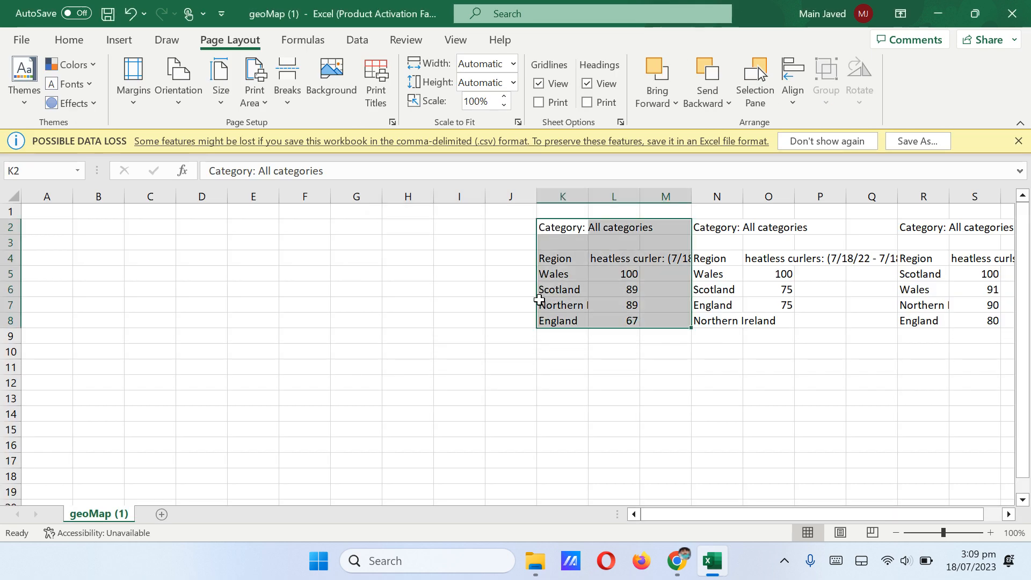
click(939, 15)
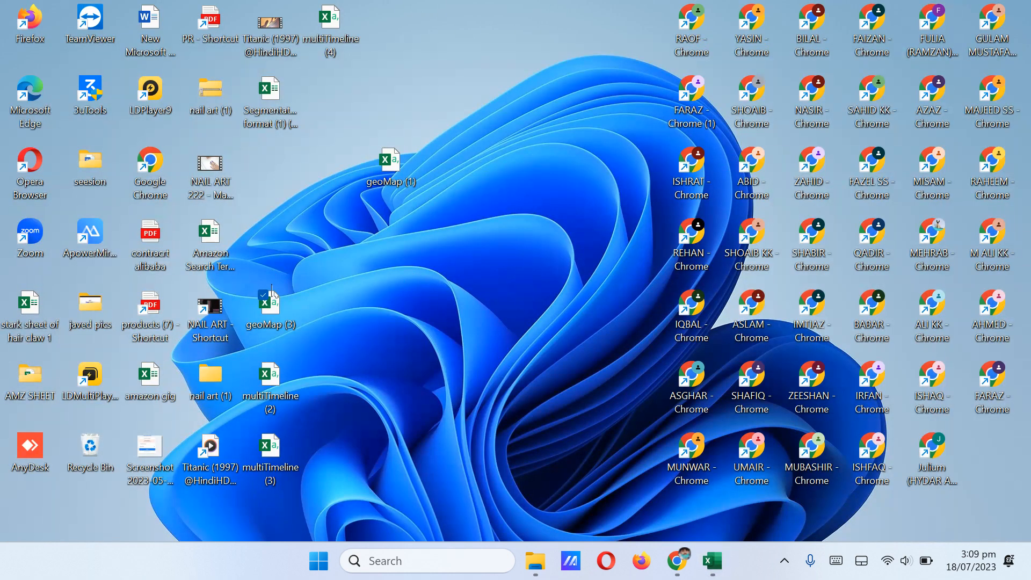
right_click(276, 320)
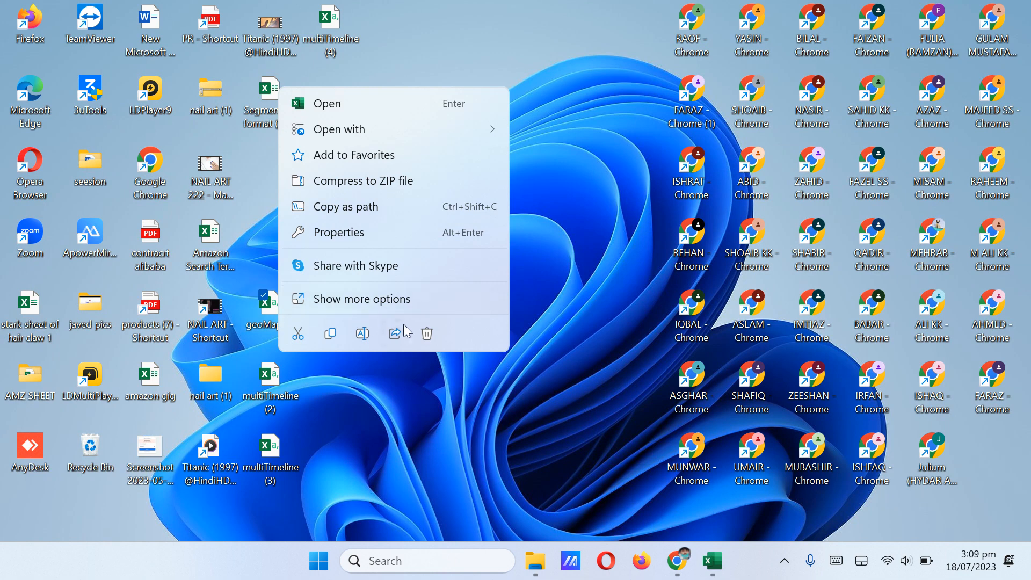
click(420, 339)
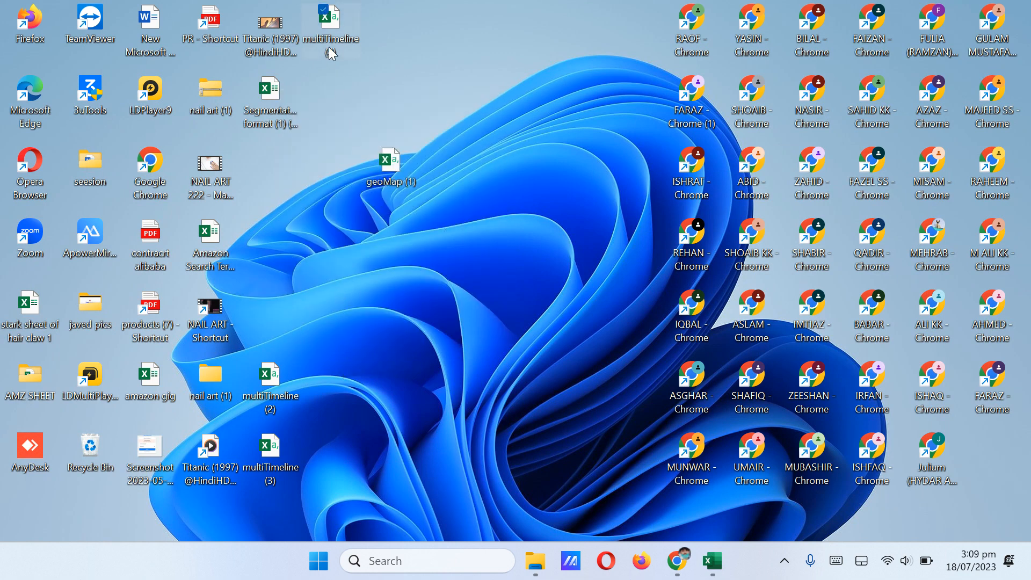
Step: Place multiTimeline (4) beside the other timeline files, open it and copy its columns A:B for use in the geoMap (1) workbook
drag(328, 46, 293, 296)
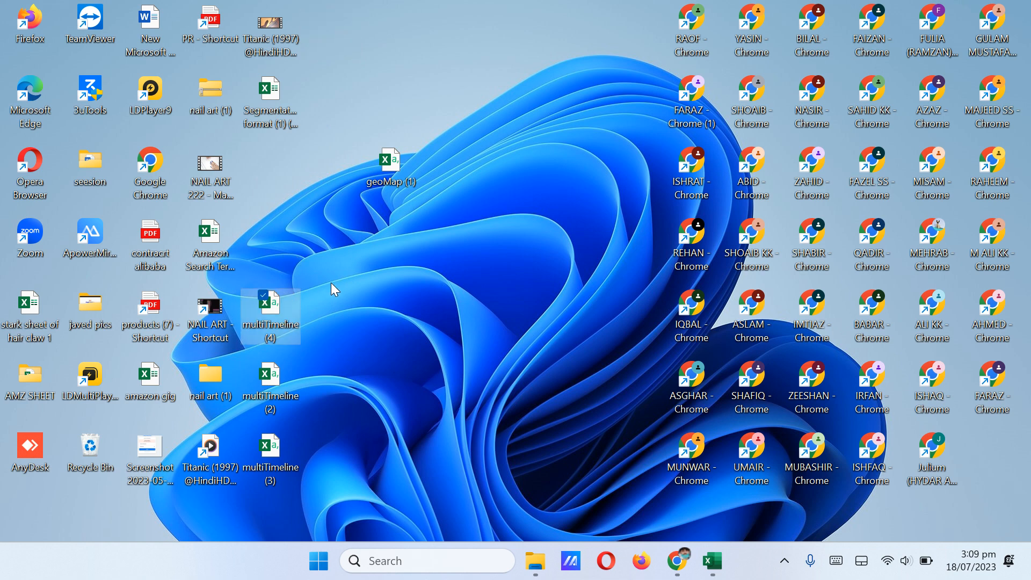
double_click(280, 324)
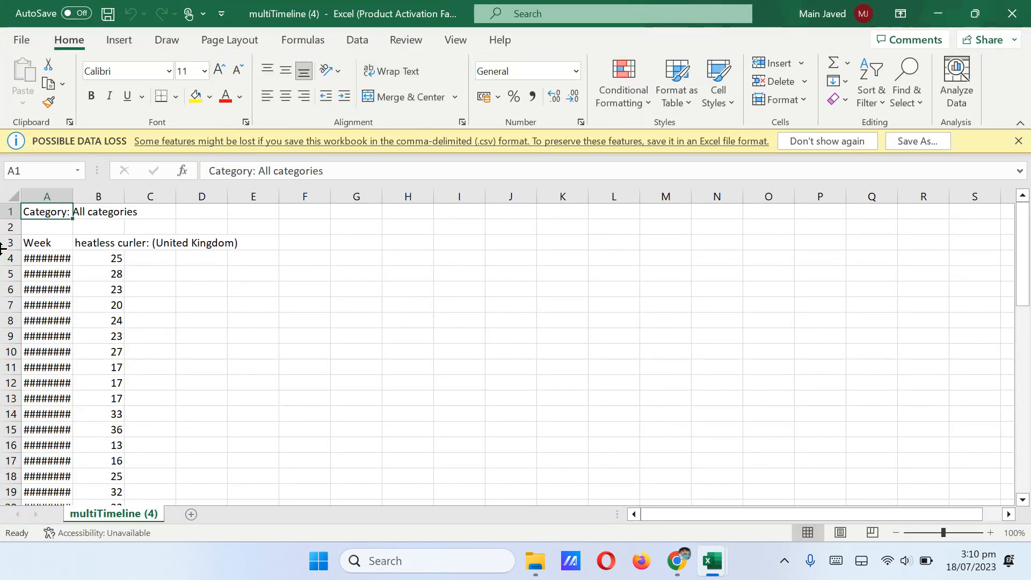
drag(38, 194, 84, 195)
key(ctrl+c)
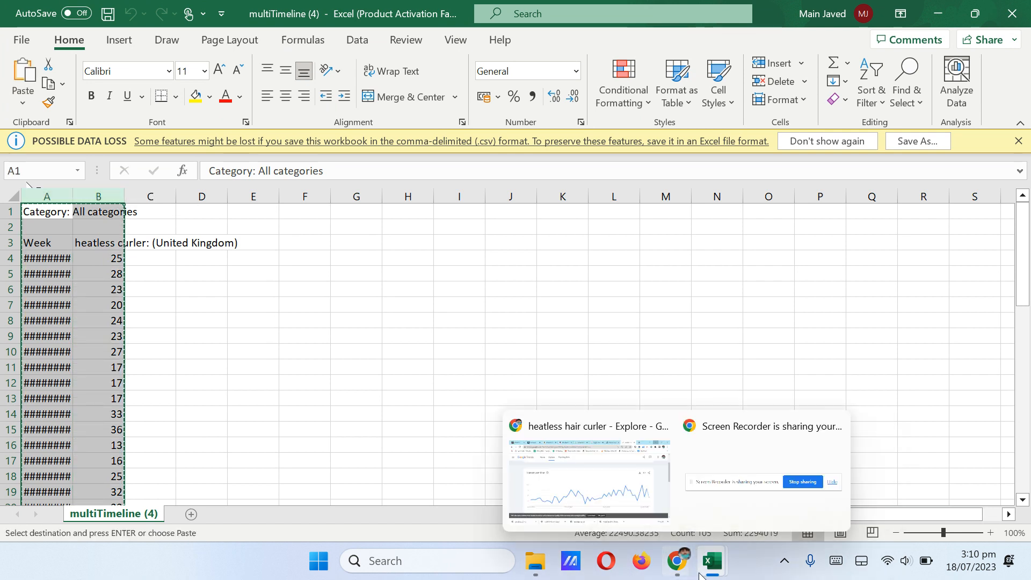
mouse_move(712, 561)
click(642, 506)
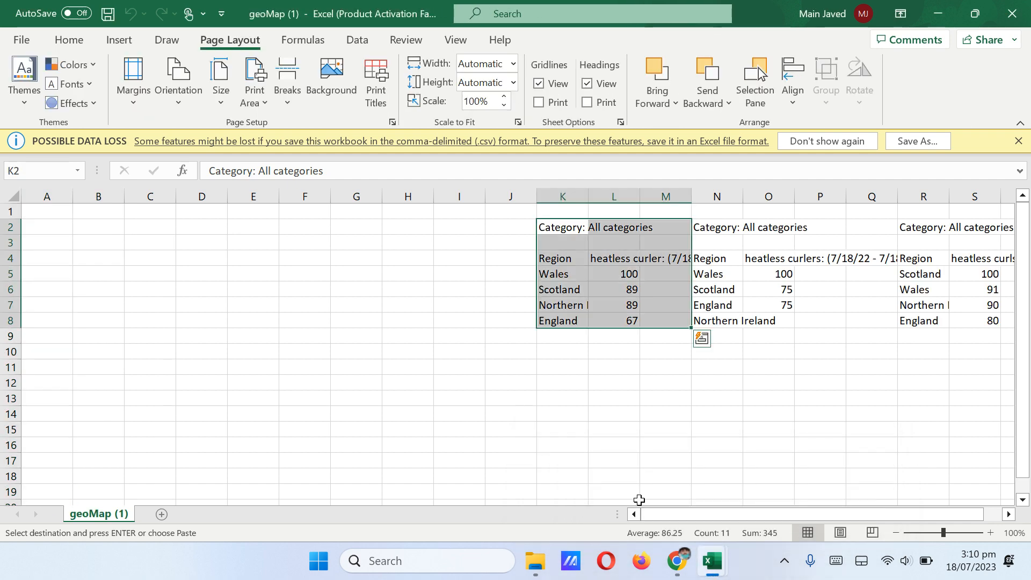
click(63, 196)
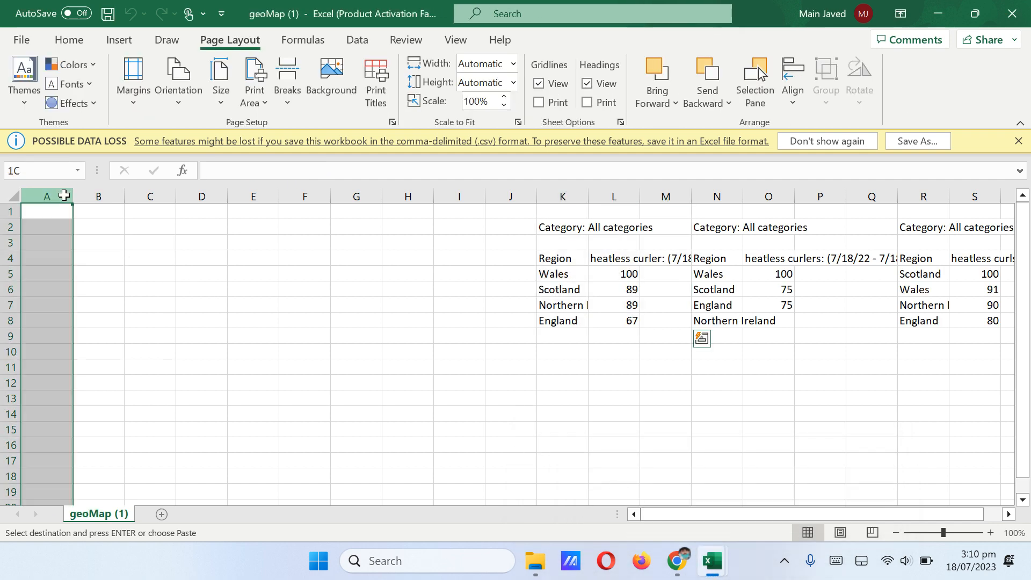
key(ctrl+v)
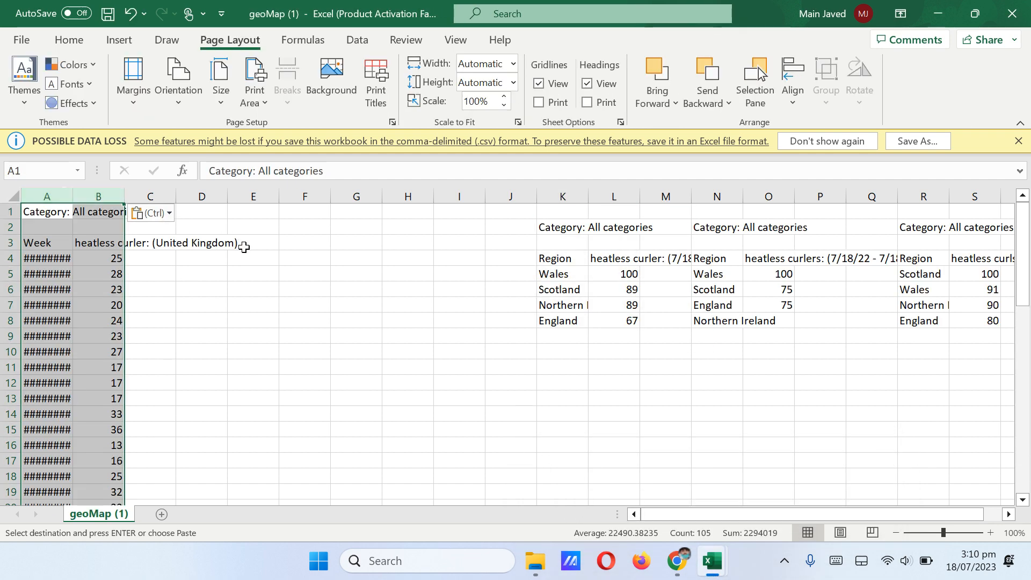
key(ctrl+z)
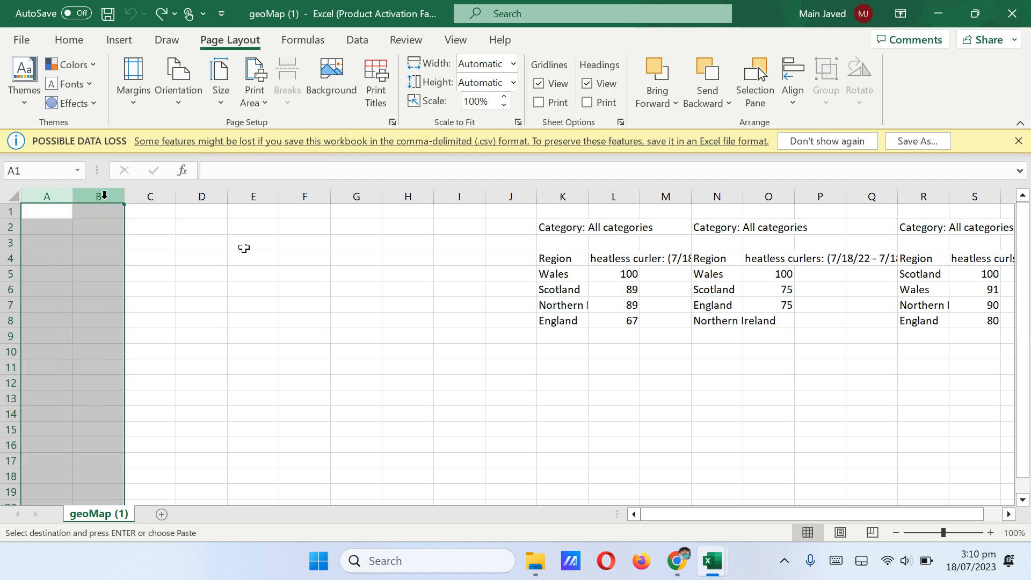
Step: Paste the copied "heatless curler" weekly trend columns into geoMap (1) starting at column B
click(102, 199)
key(ctrl+v)
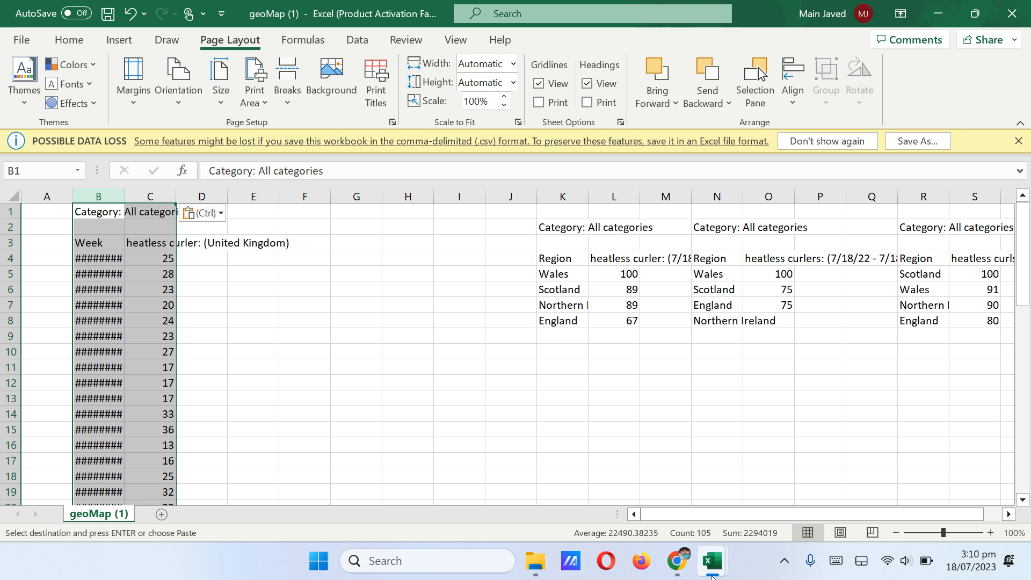
Step: Close multiTimeline (4) without keeping the clipboard contents, minimize geoMap (1) and delete the multiTimeline (4) file from the desktop
mouse_move(678, 572)
mouse_move(708, 564)
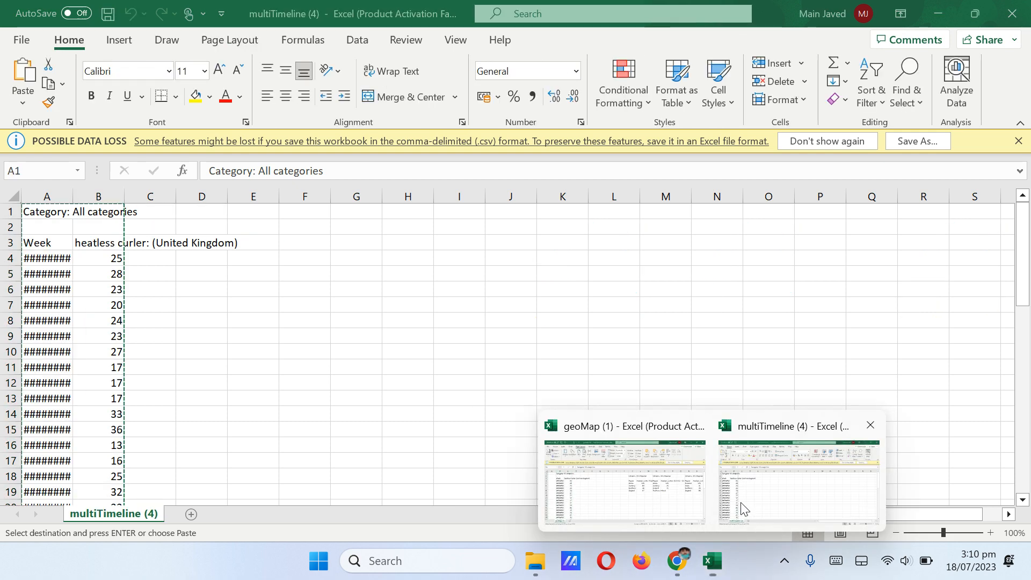
click(739, 508)
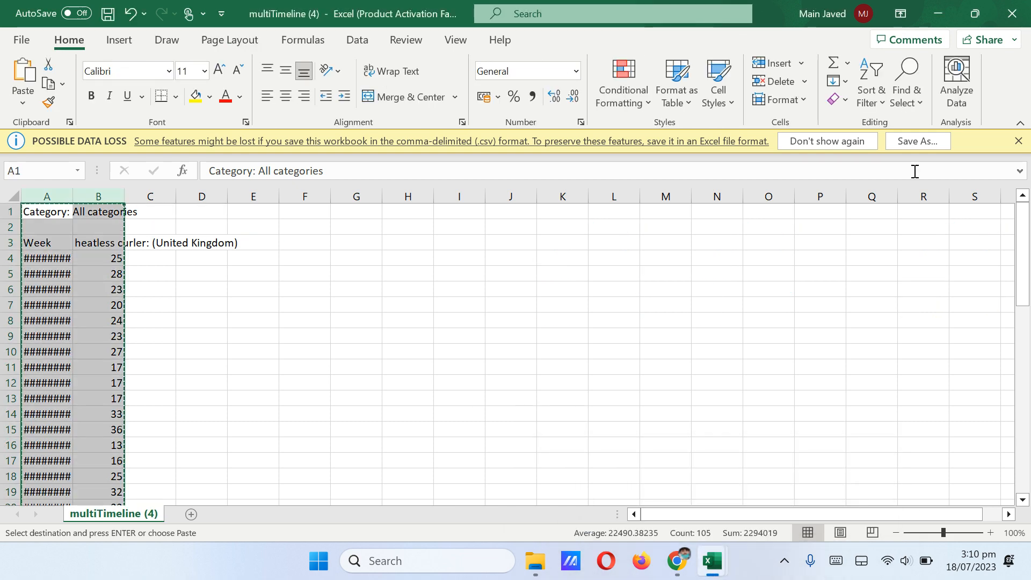
click(1013, 7)
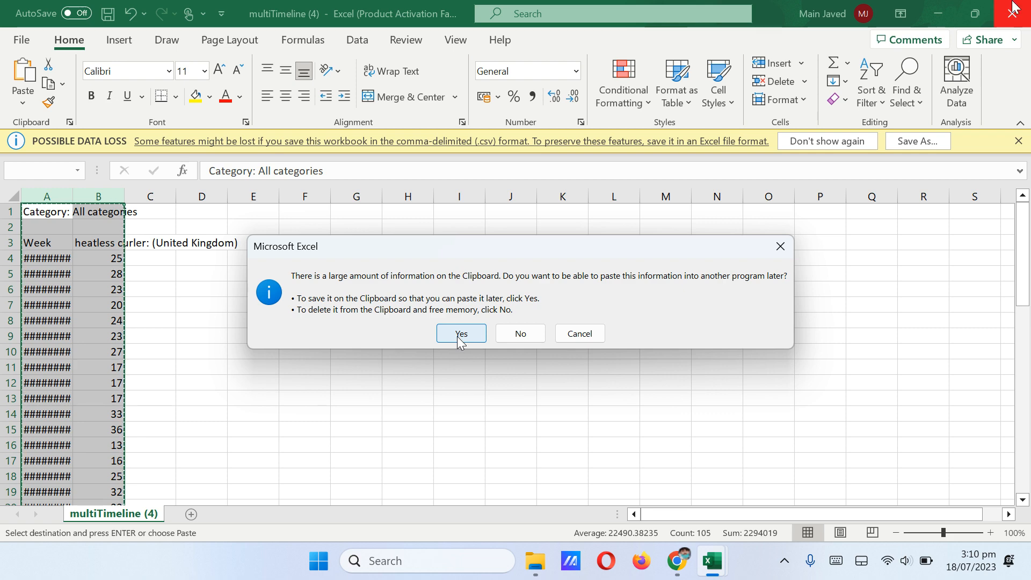
click(520, 334)
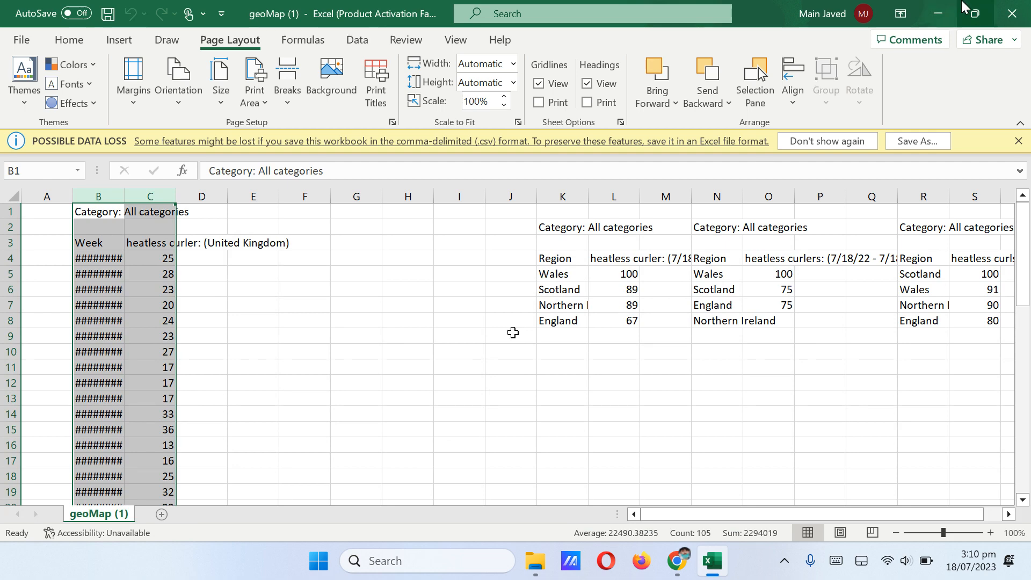
click(935, 7)
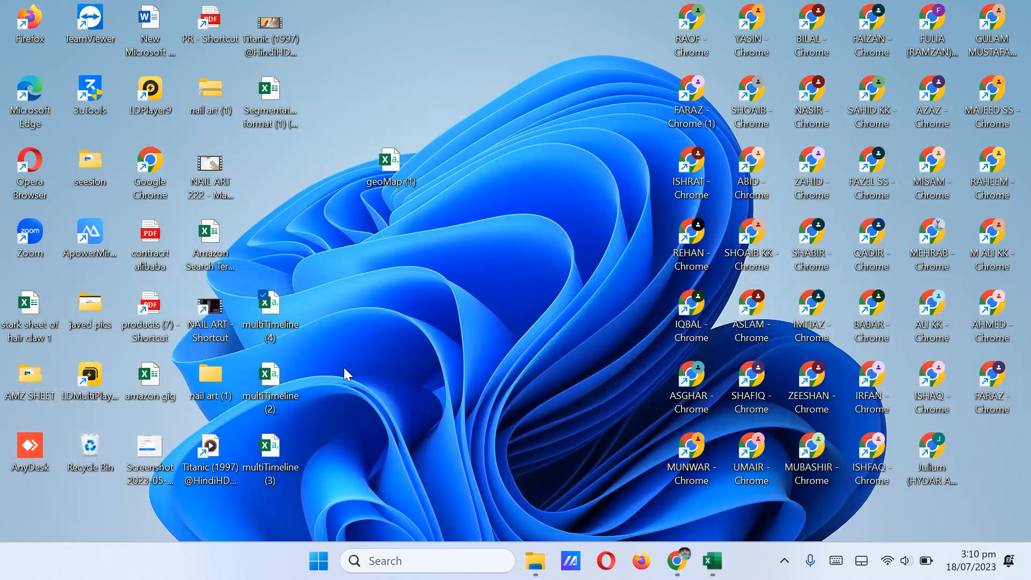
right_click(277, 326)
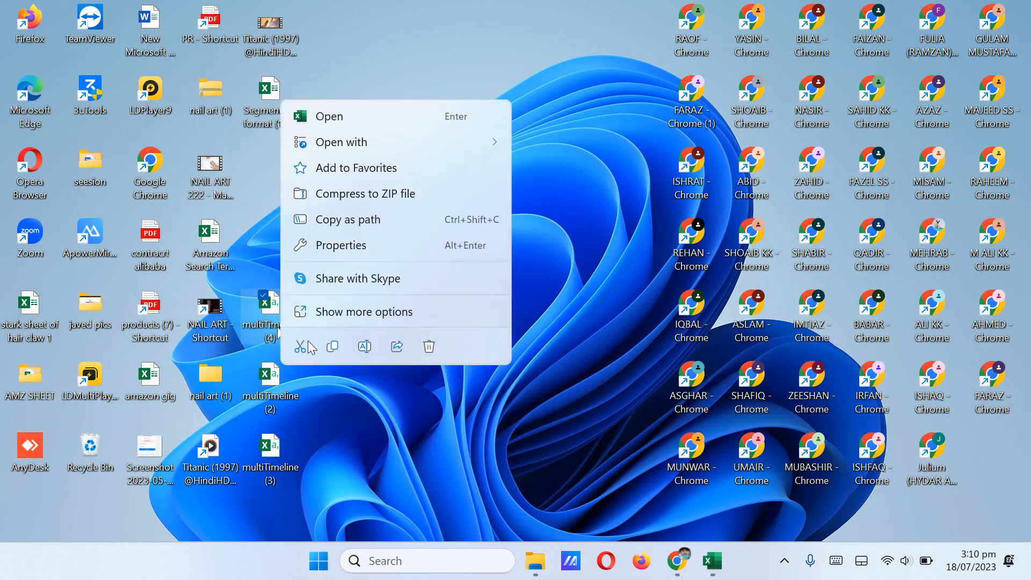
click(433, 346)
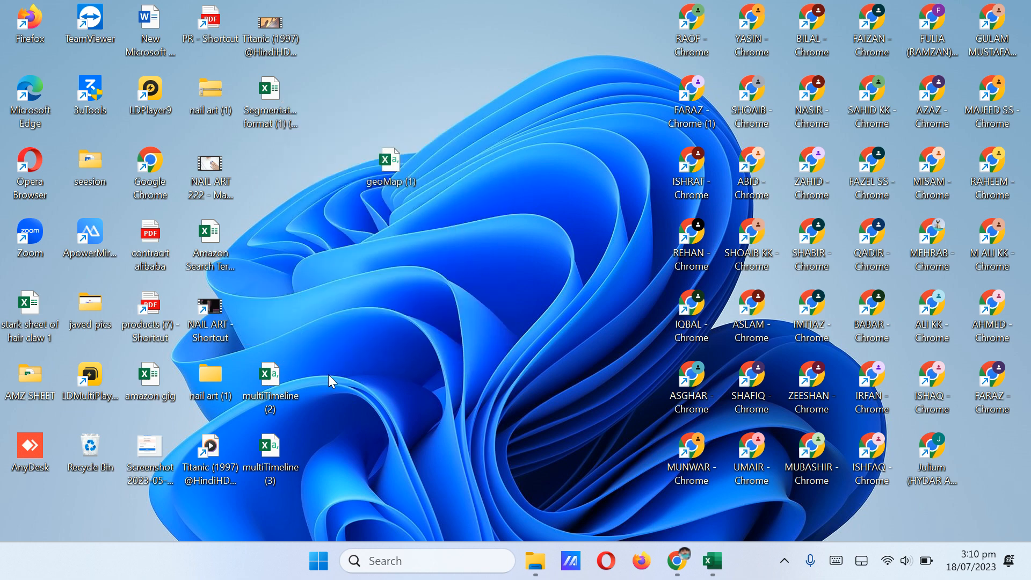
Step: Open multiTimeline (2) from the desktop and copy its columns A:B with the "heatless curlers" weekly trend
click(292, 391)
double_click(292, 395)
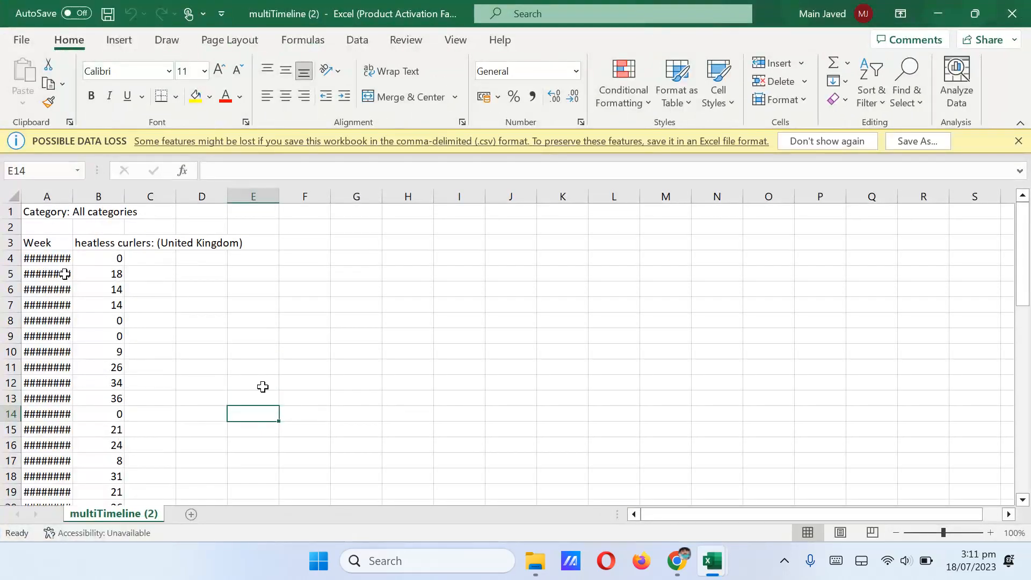
drag(42, 196, 102, 198)
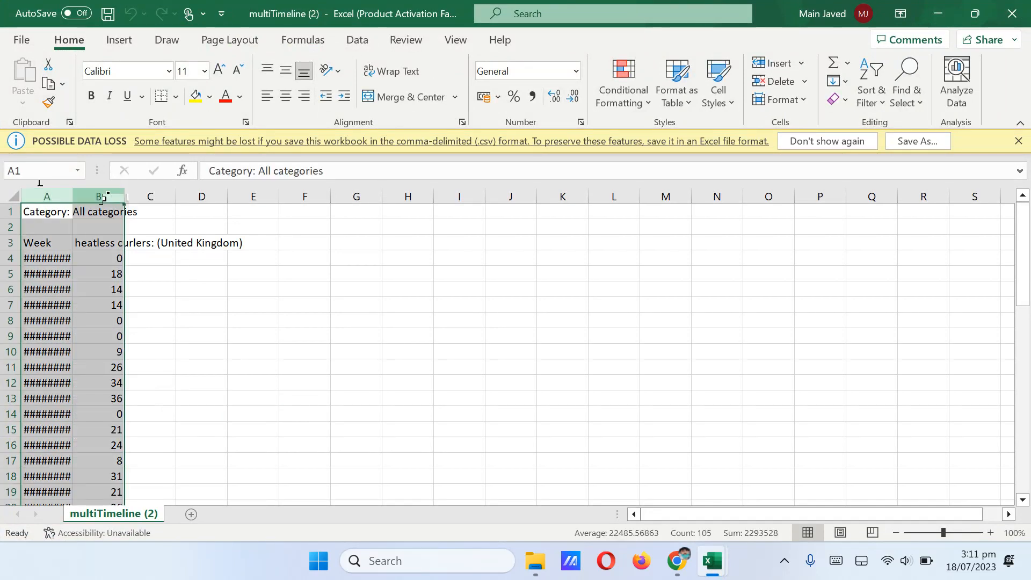
key(ctrl+c)
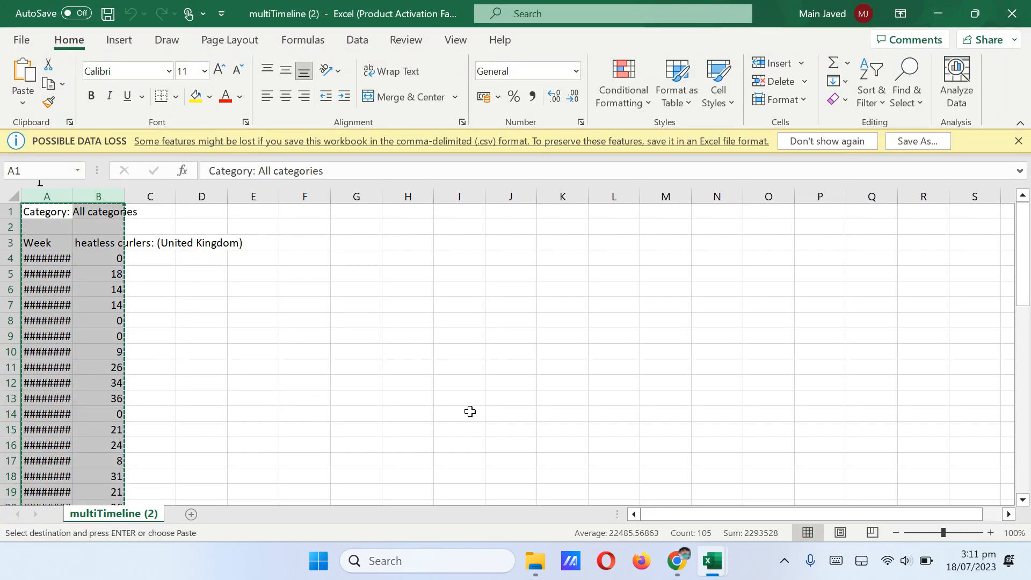
Step: Paste the copied "heatless curlers" weekly trend columns into geoMap (1) starting at column E
mouse_move(720, 564)
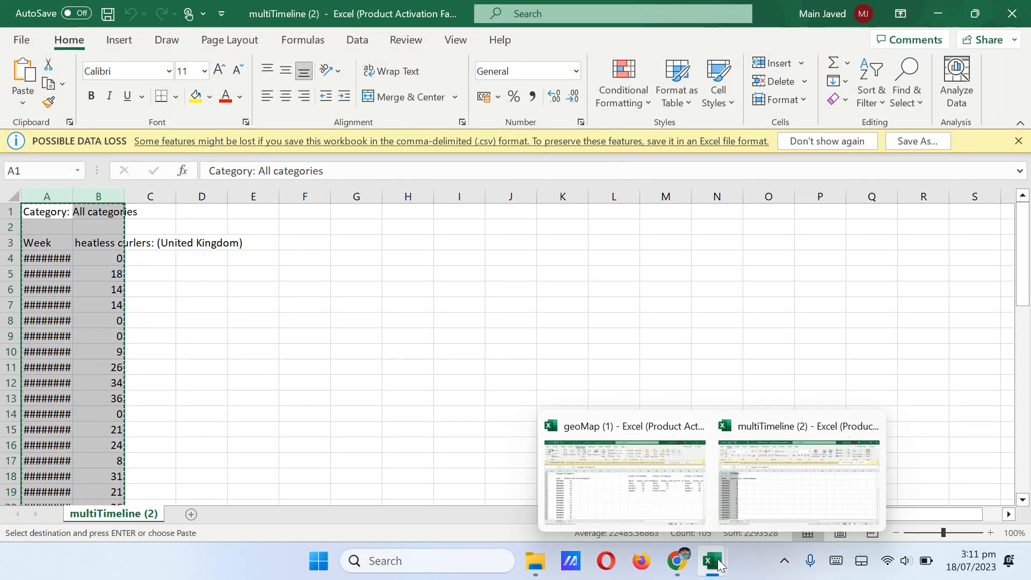
click(636, 486)
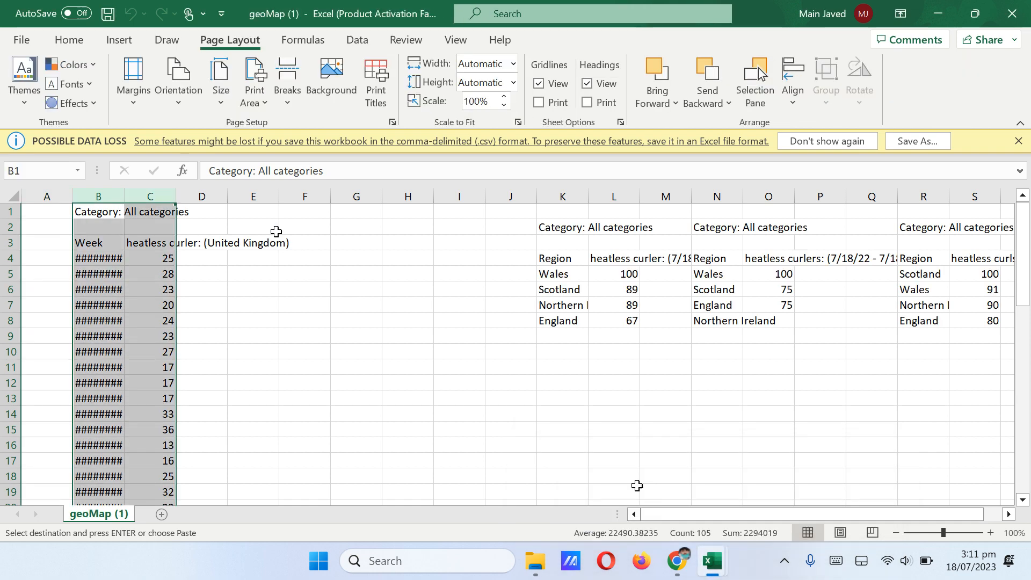
click(262, 198)
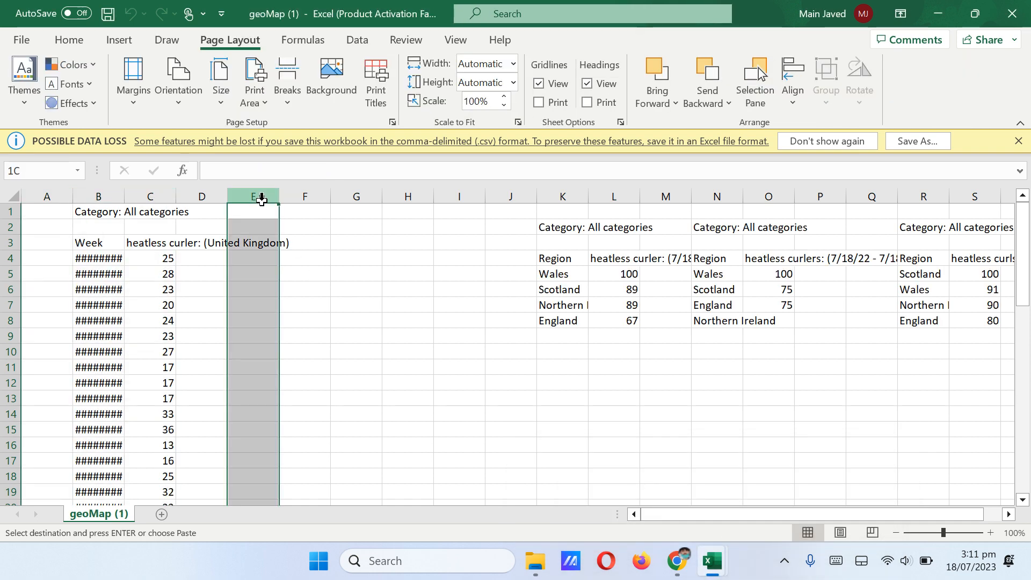
key(ctrl+v)
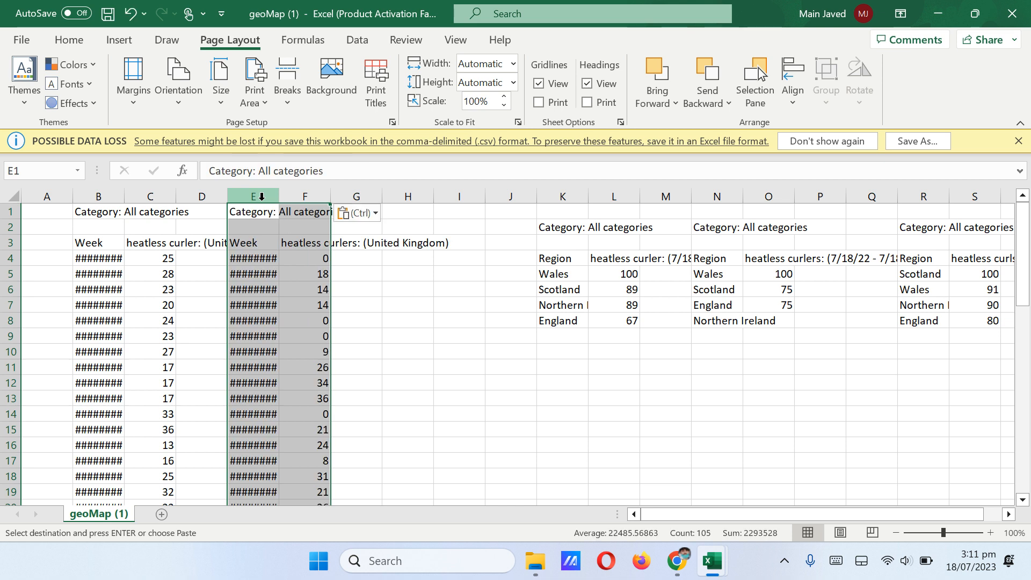
Step: Close multiTimeline (2) without keeping the clipboard contents, minimize geoMap (1) and delete the multiTimeline (2) file from the desktop
mouse_move(700, 549)
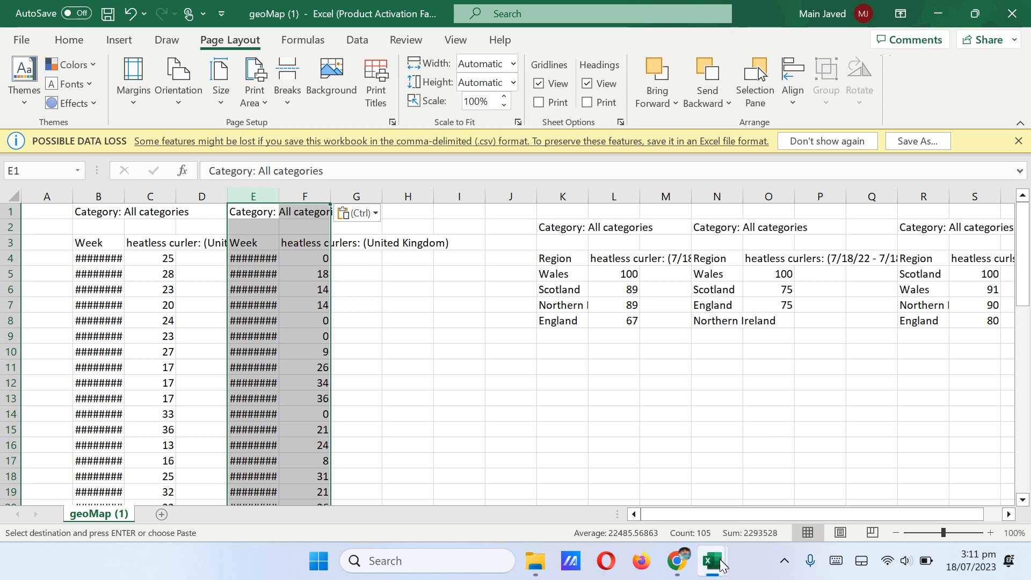
mouse_move(721, 564)
click(771, 497)
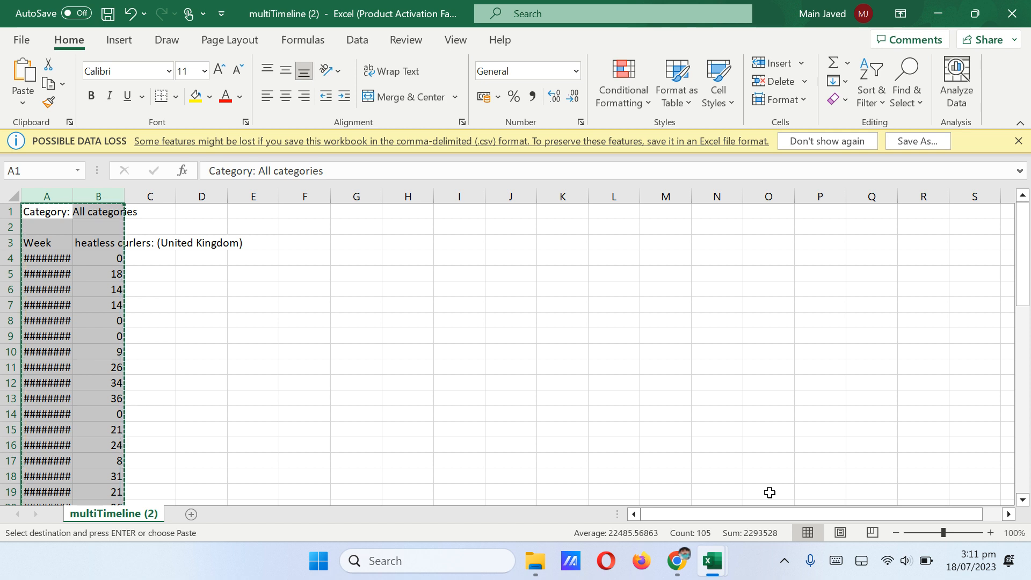
click(1012, 14)
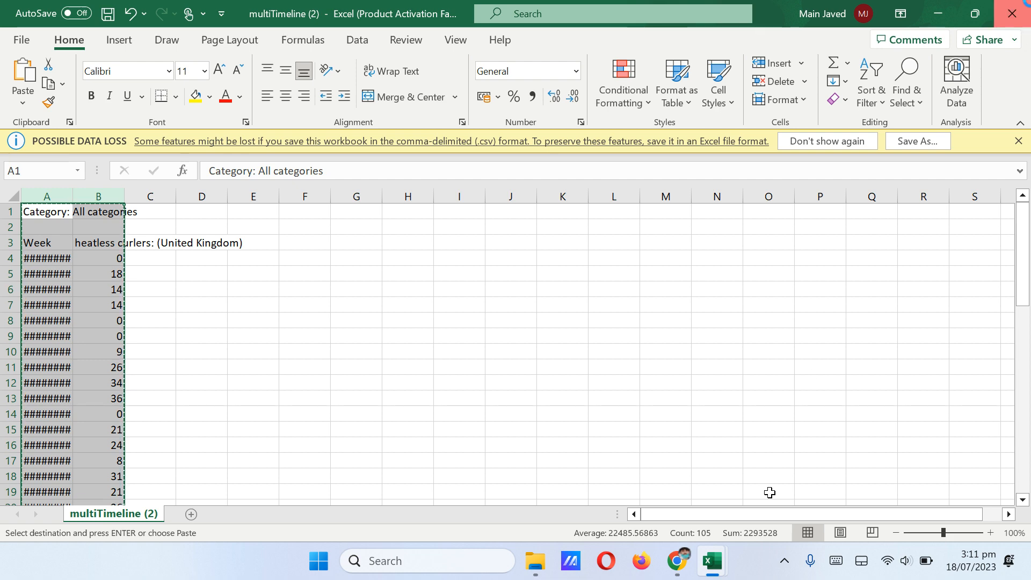
click(539, 333)
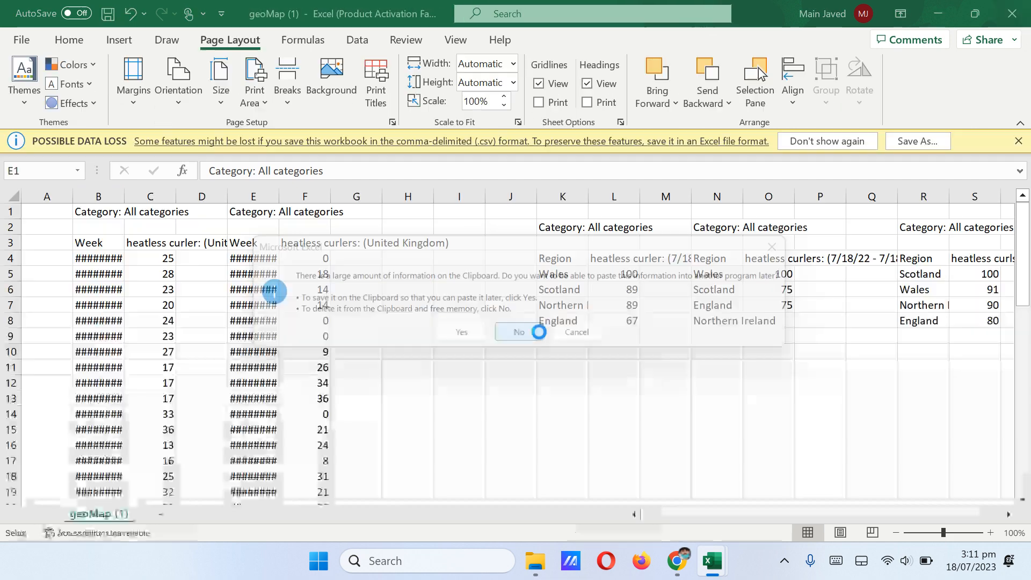
click(934, 8)
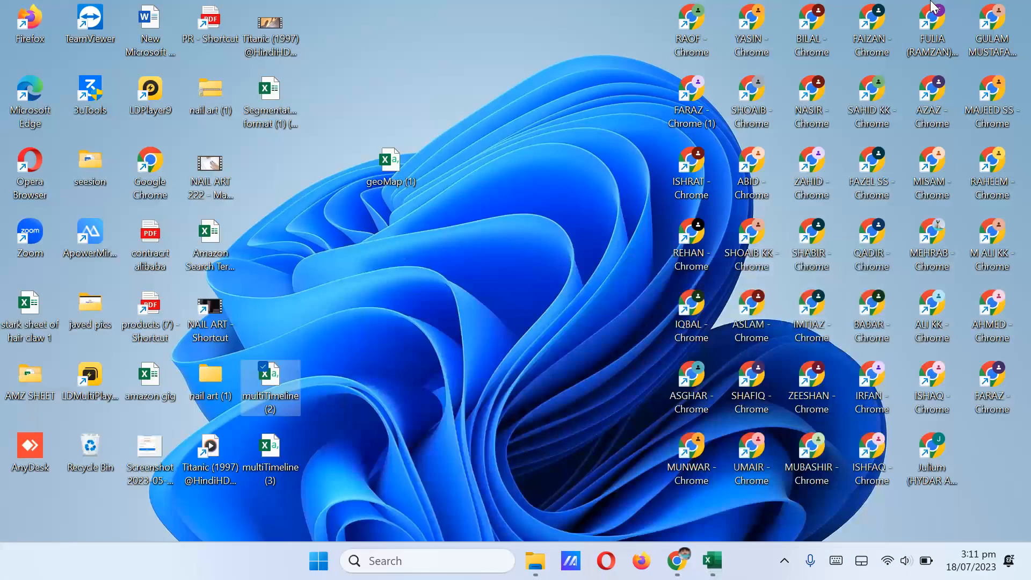
right_click(281, 395)
click(437, 407)
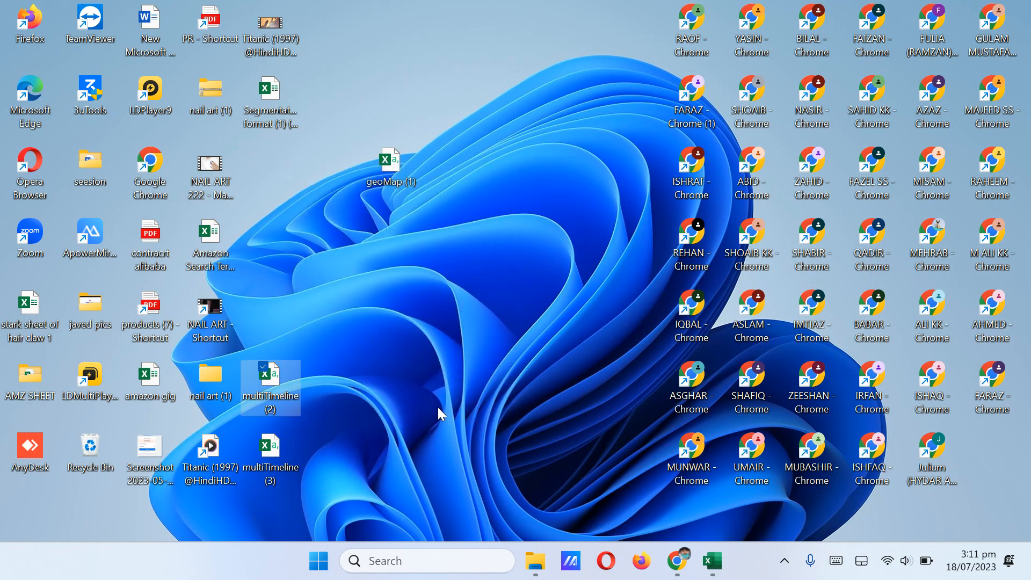
Step: Open multiTimeline (3) from the desktop and cut its columns A:B with the "heatless curls" weekly trend
click(265, 455)
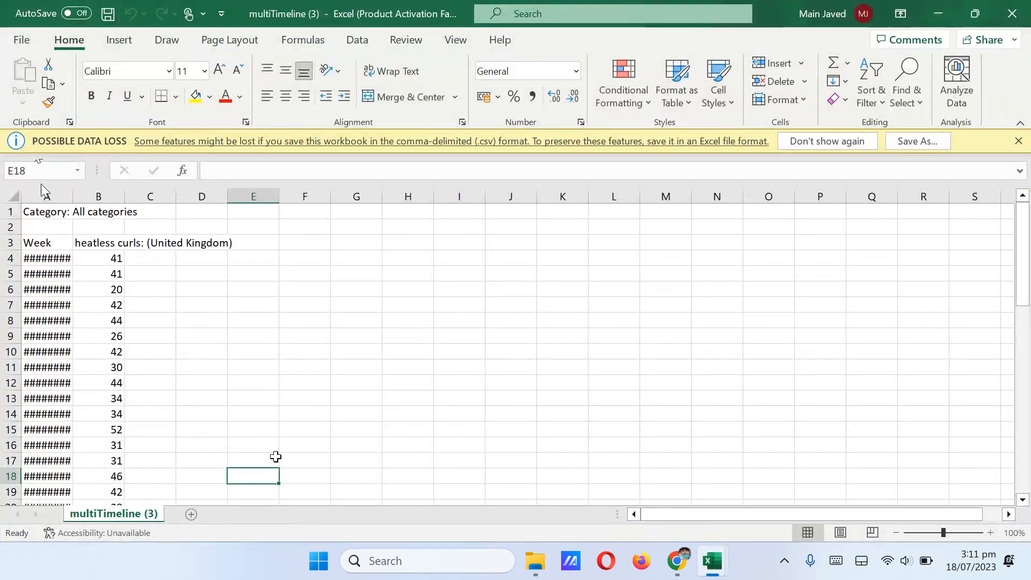
mouse_move(47, 196)
mouse_down()
mouse_move(108, 194)
mouse_move(28, 195)
mouse_up()
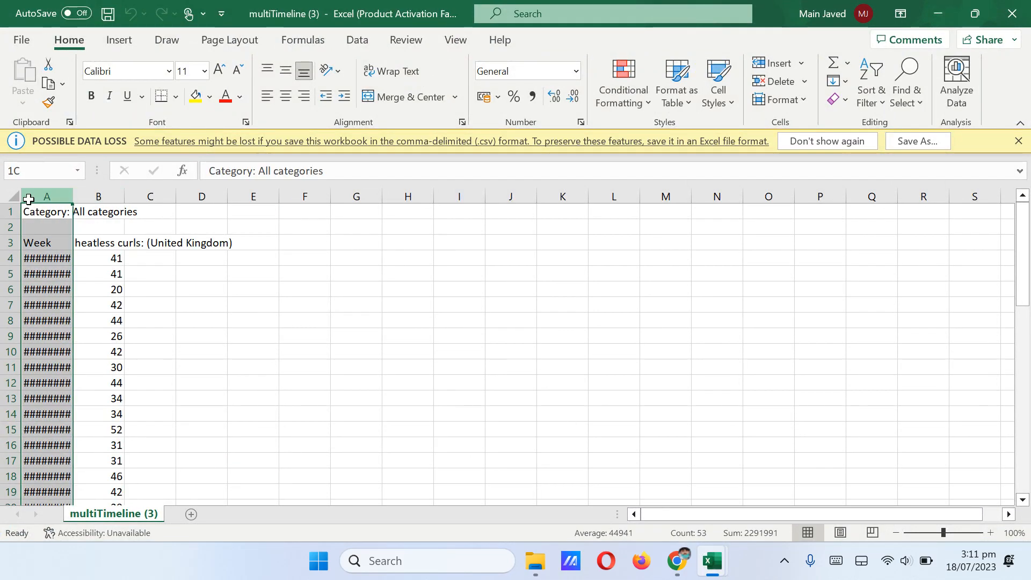
right_click(68, 196)
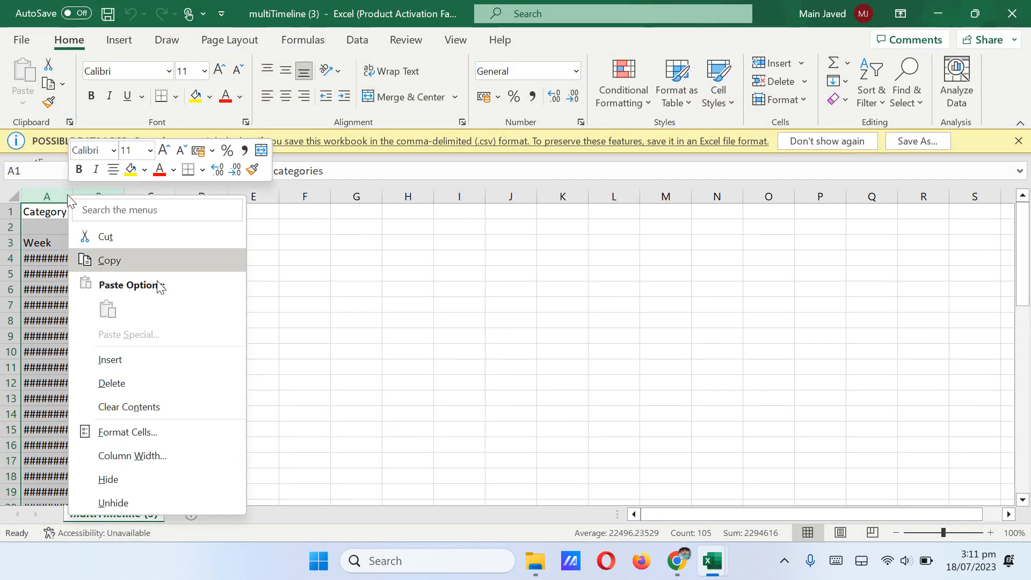
click(131, 236)
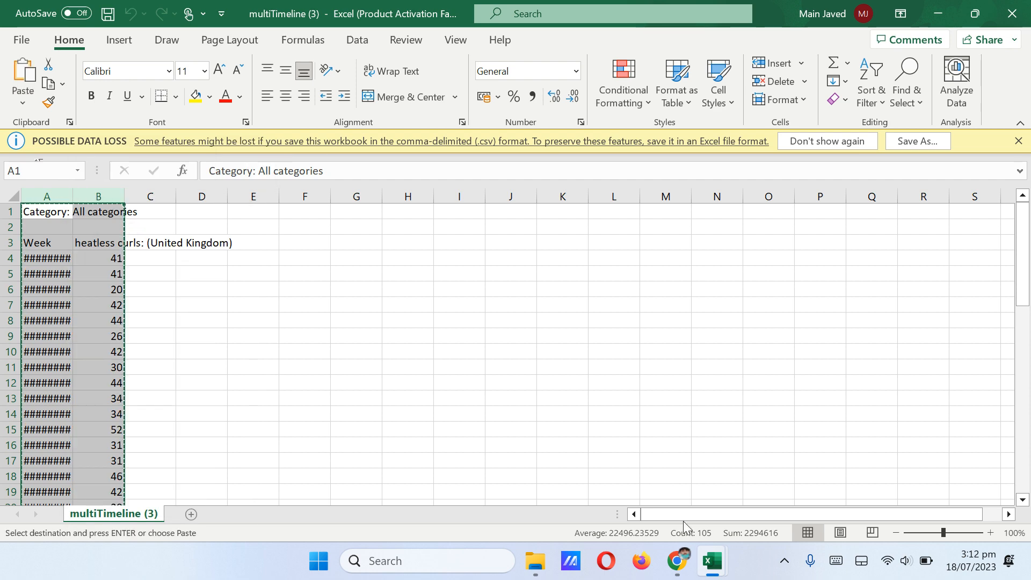
Step: Paste the cut "heatless curls" weekly trend columns into geoMap (1) starting at column H
mouse_move(708, 556)
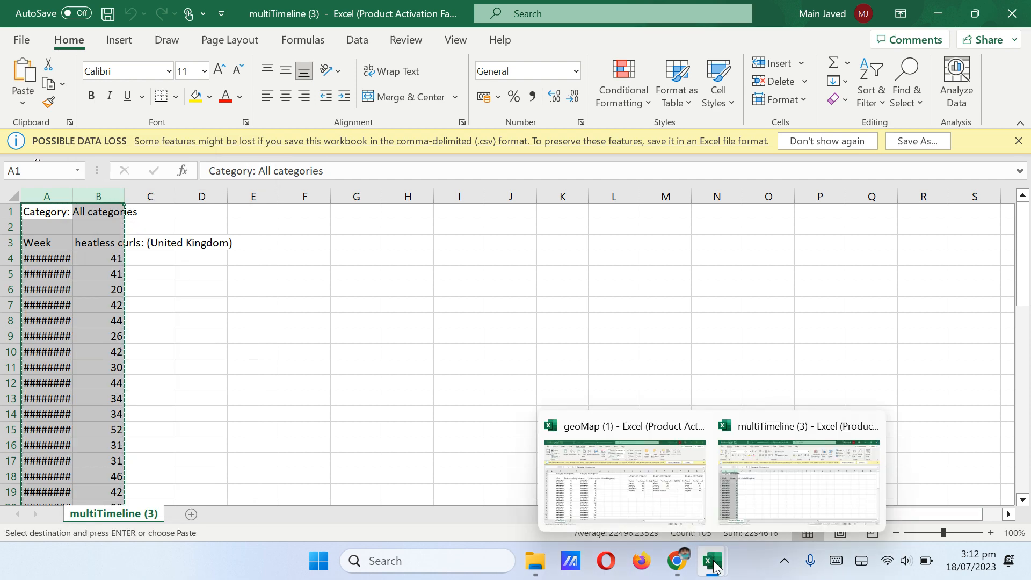
click(584, 464)
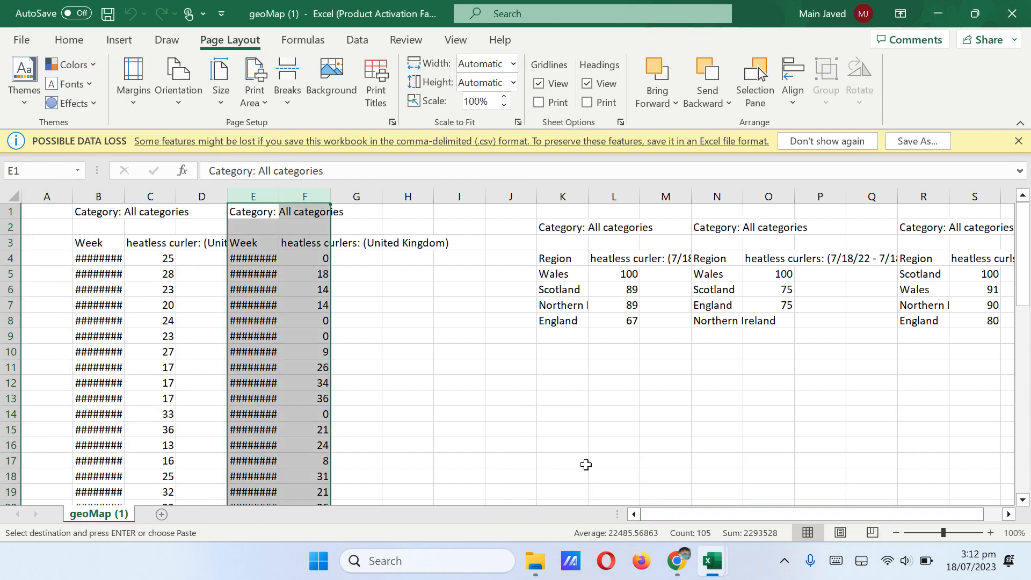
right_click(415, 198)
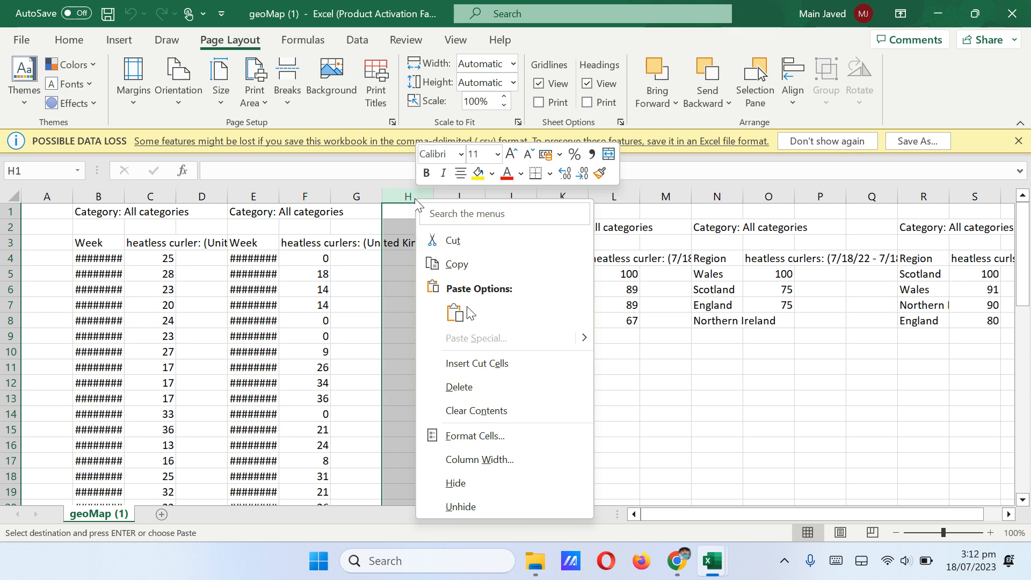
click(476, 363)
Step: Close multiTimeline (3) without saving, minimize geoMap (1) and delete the multiTimeline (3) file from the desktop
mouse_move(720, 573)
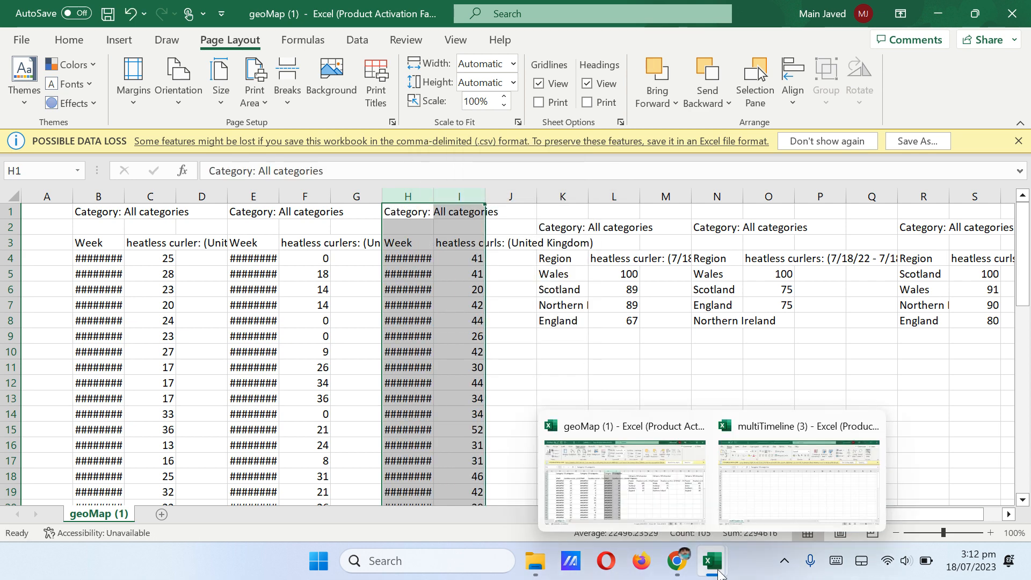
click(766, 458)
click(991, 10)
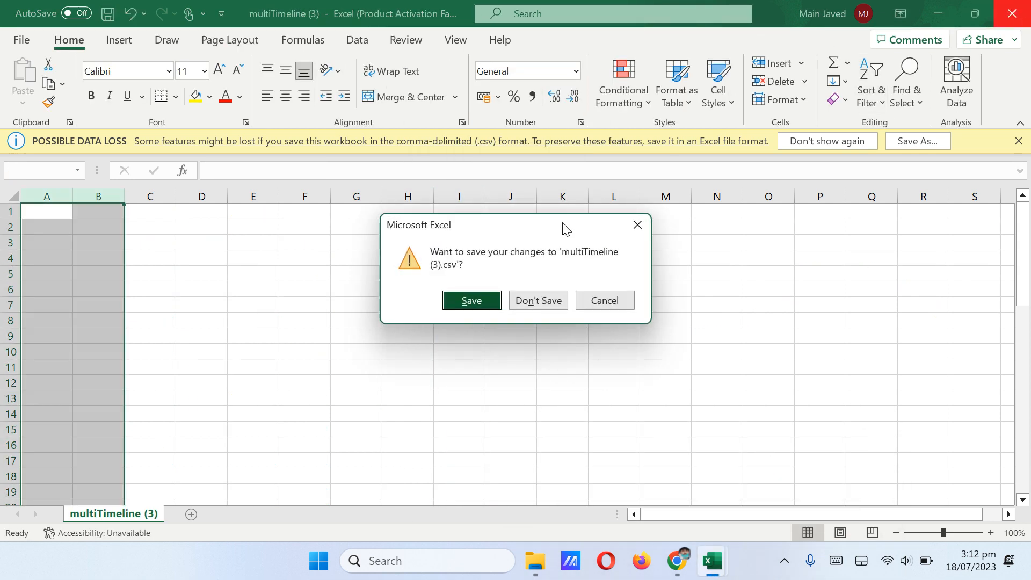
click(535, 298)
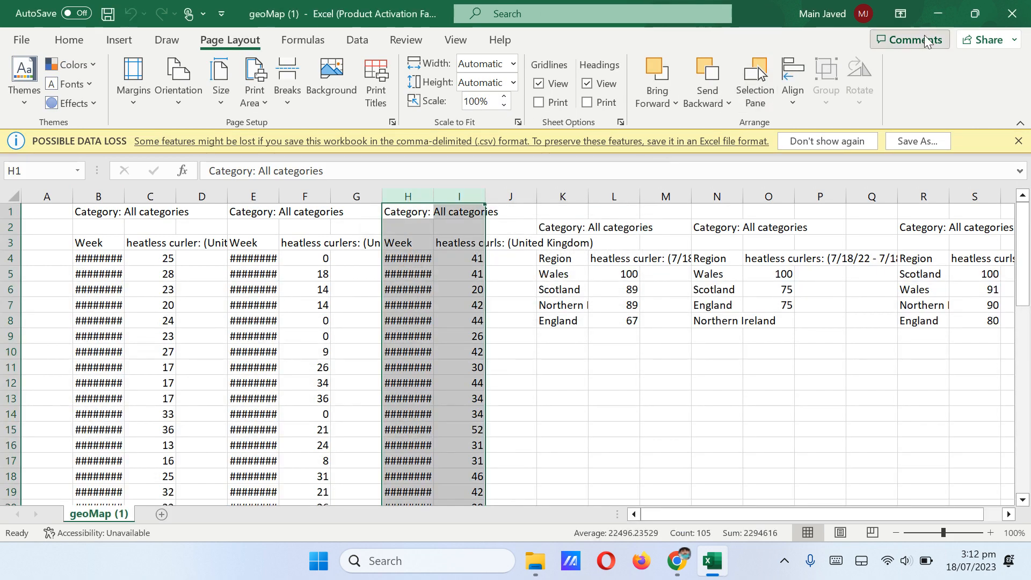
click(938, 13)
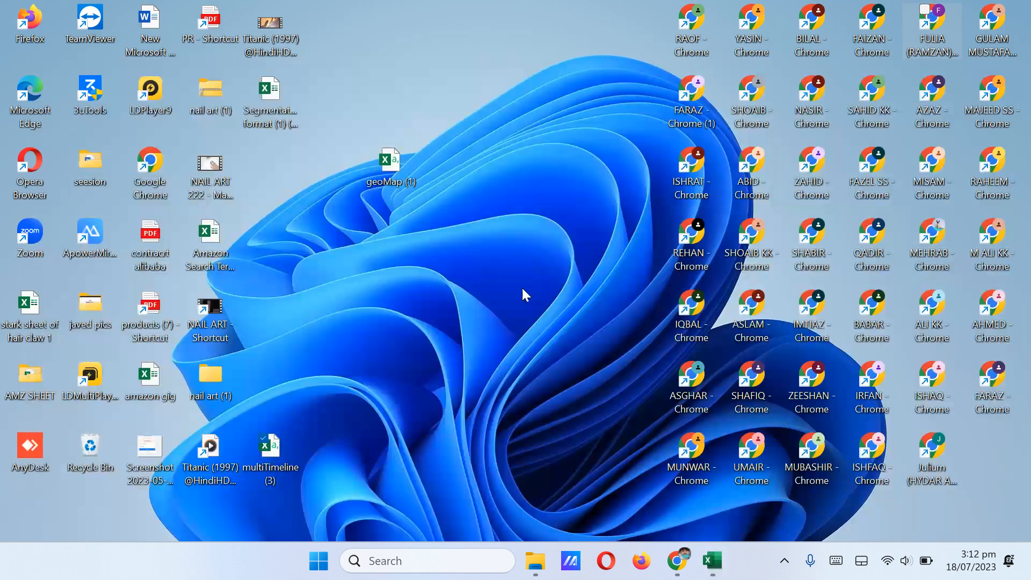
right_click(276, 438)
click(428, 458)
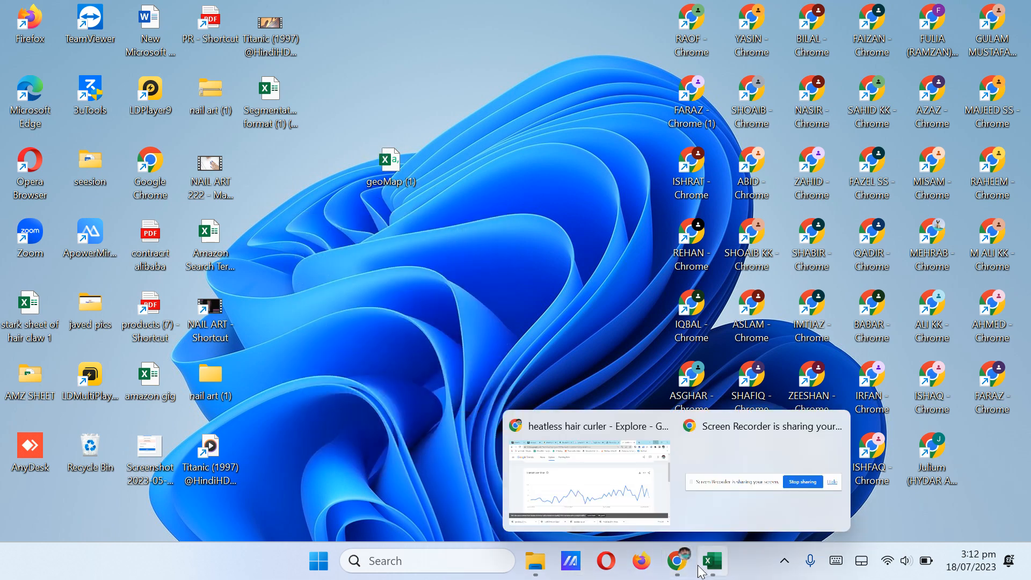
Step: Return to the geoMap (1) workbook and widen columns B and C to show the "heatless curler" week dates and header
click(707, 515)
click(591, 369)
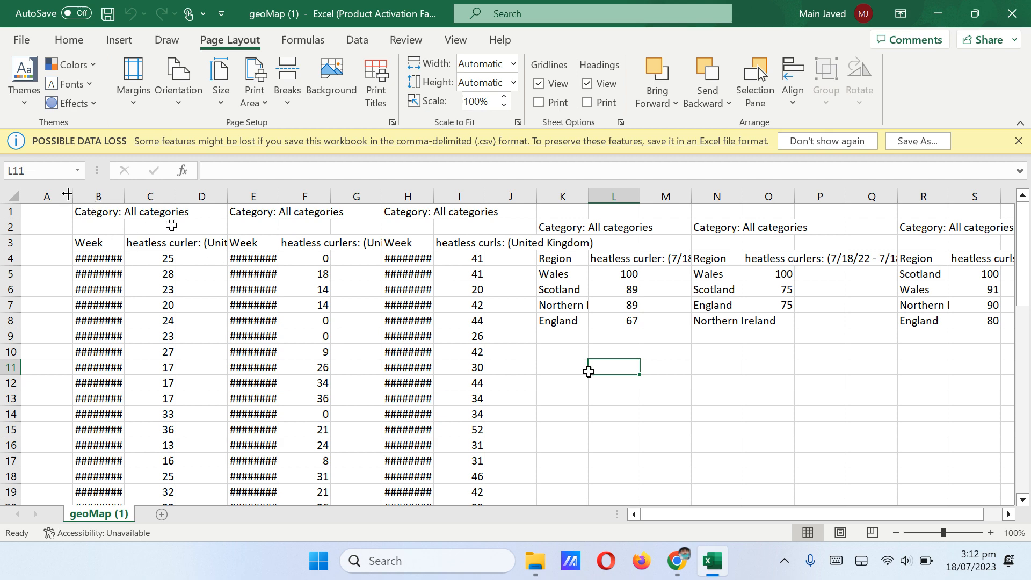
click(109, 243)
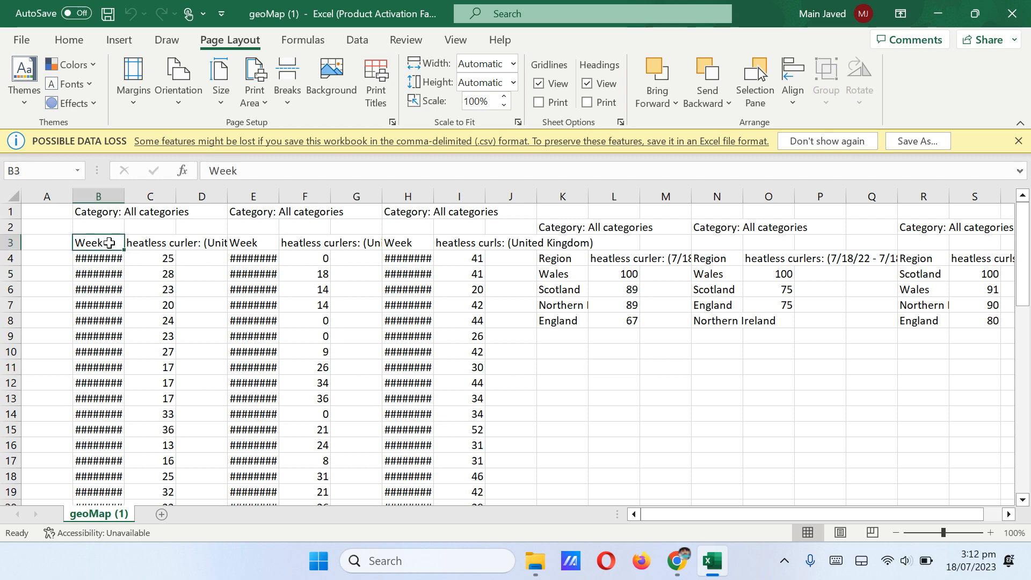
click(157, 247)
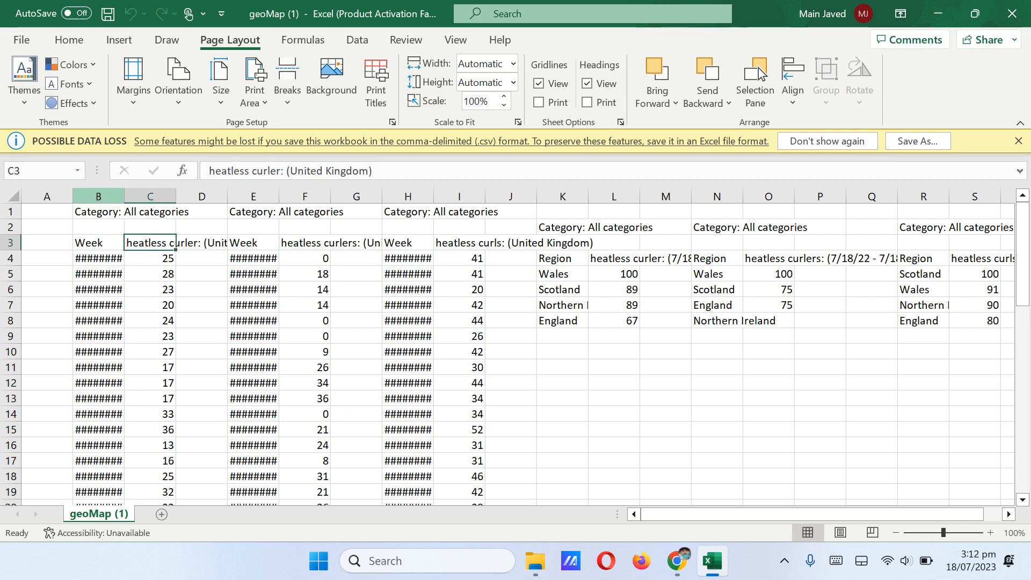
click(99, 197)
drag(124, 197, 245, 202)
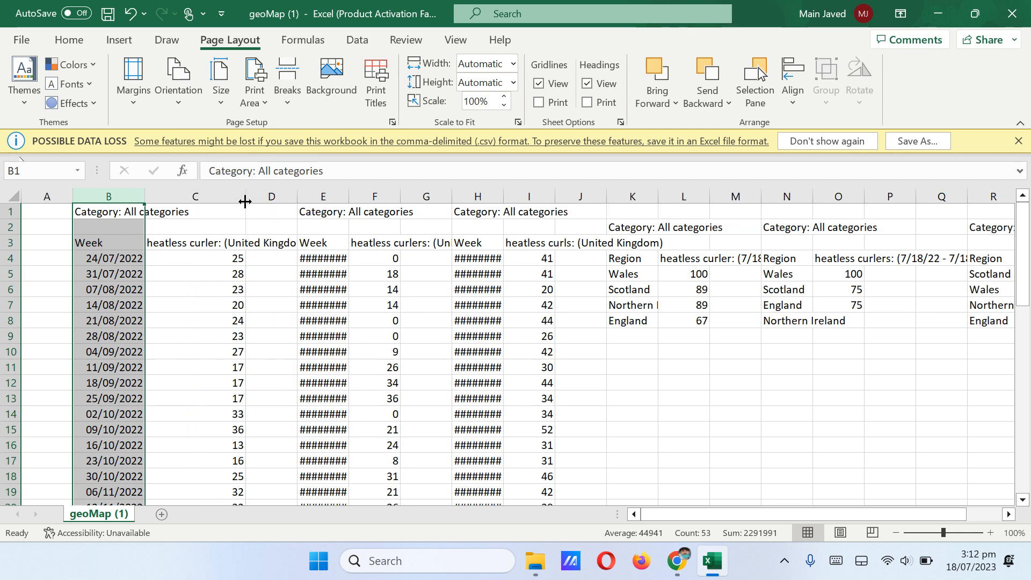
Step: Examine the "heatless curler" weekly trend, comparing each week date in column B with its search interest in column C
click(209, 249)
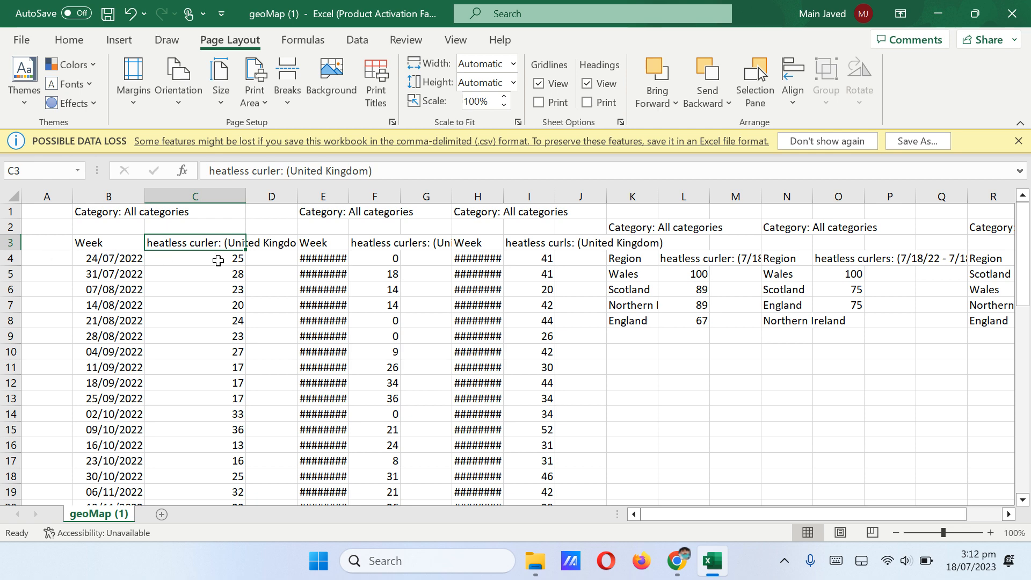
click(218, 260)
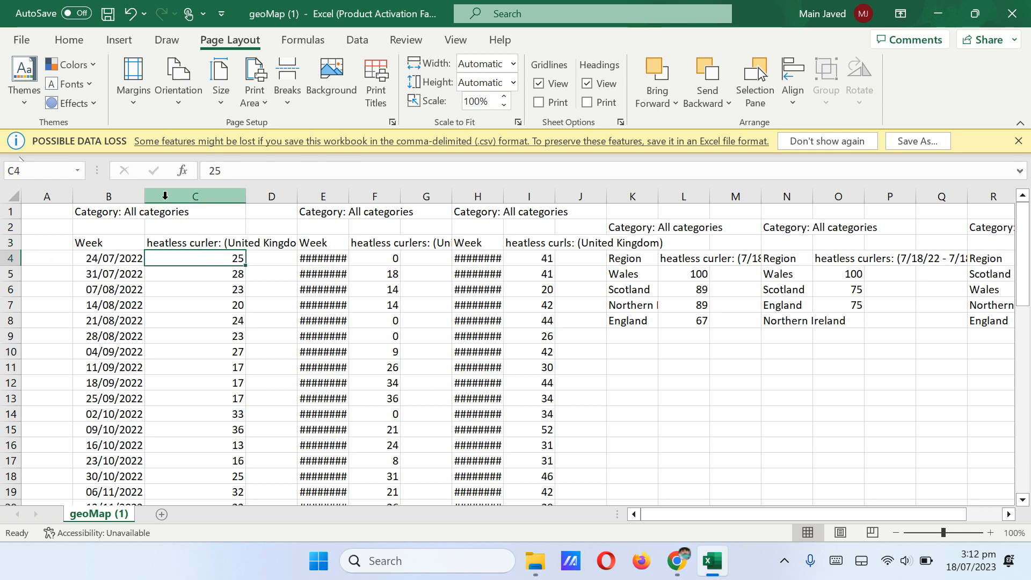
click(101, 263)
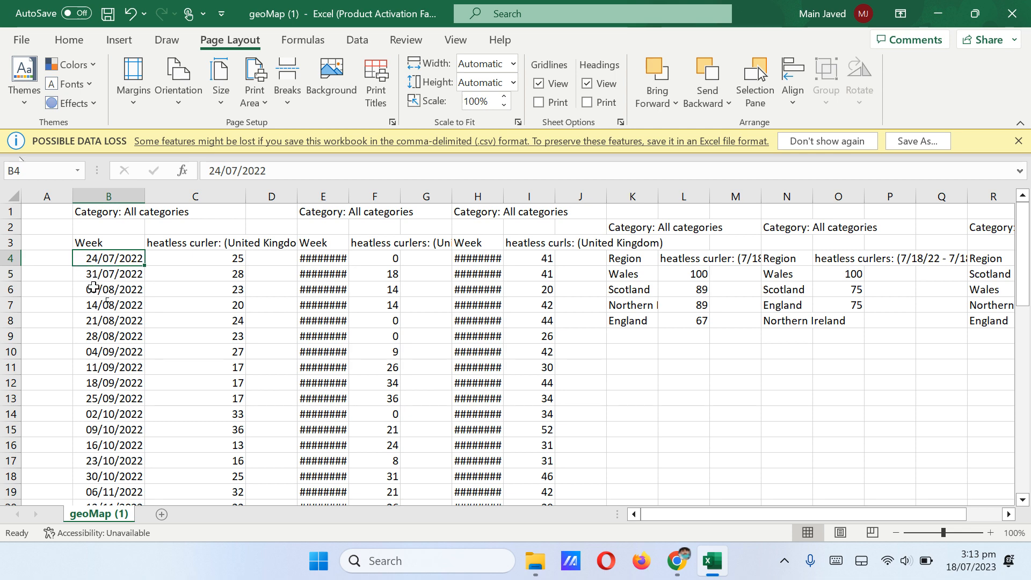
click(107, 273)
click(210, 276)
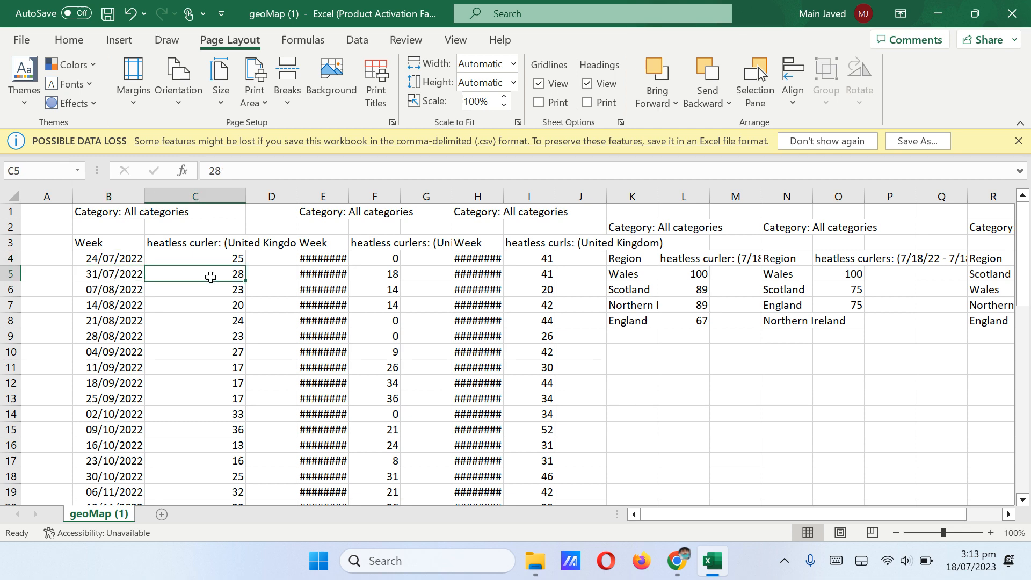
click(111, 294)
click(240, 292)
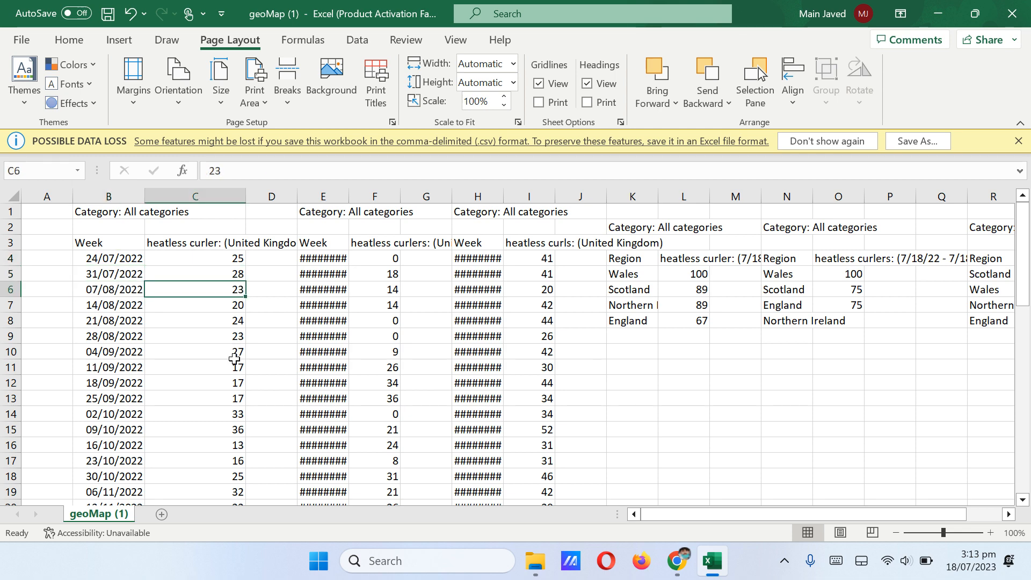
scroll(232, 353, down, 5)
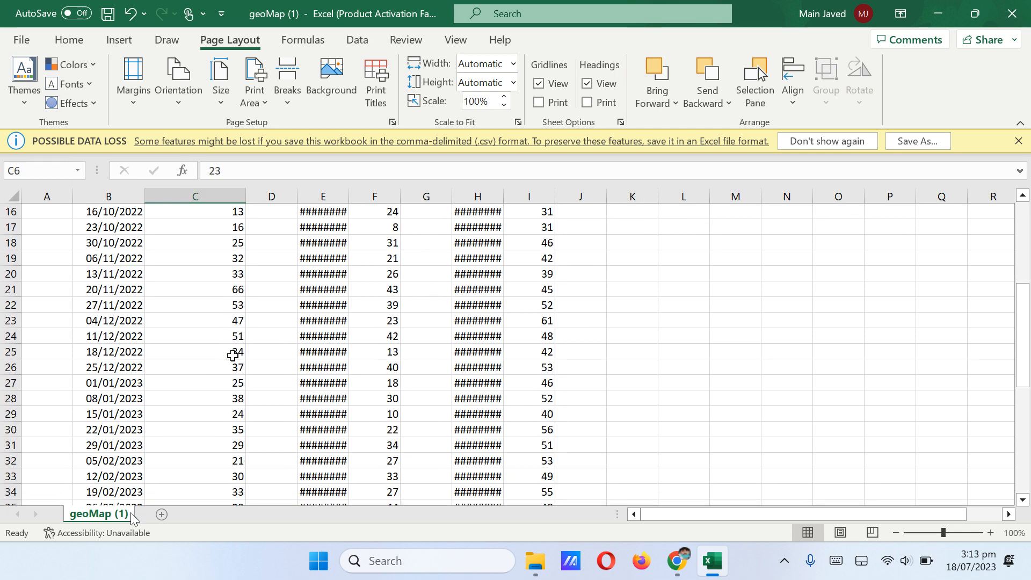
scroll(178, 441, up, 5)
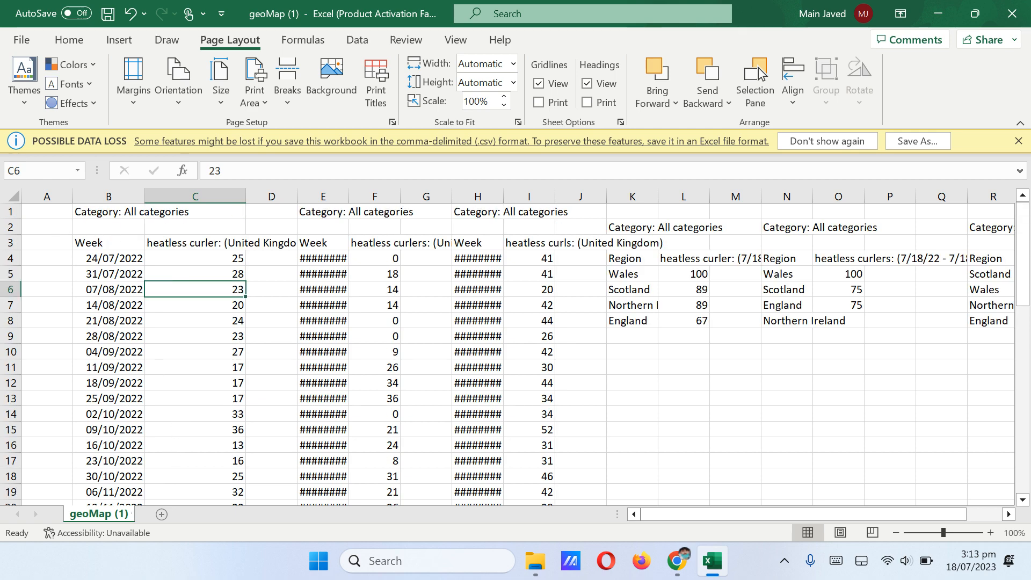
Step: Widen columns E and H to show the week dates of the "heatless curlers" and "heatless curls" trends
double_click(89, 243)
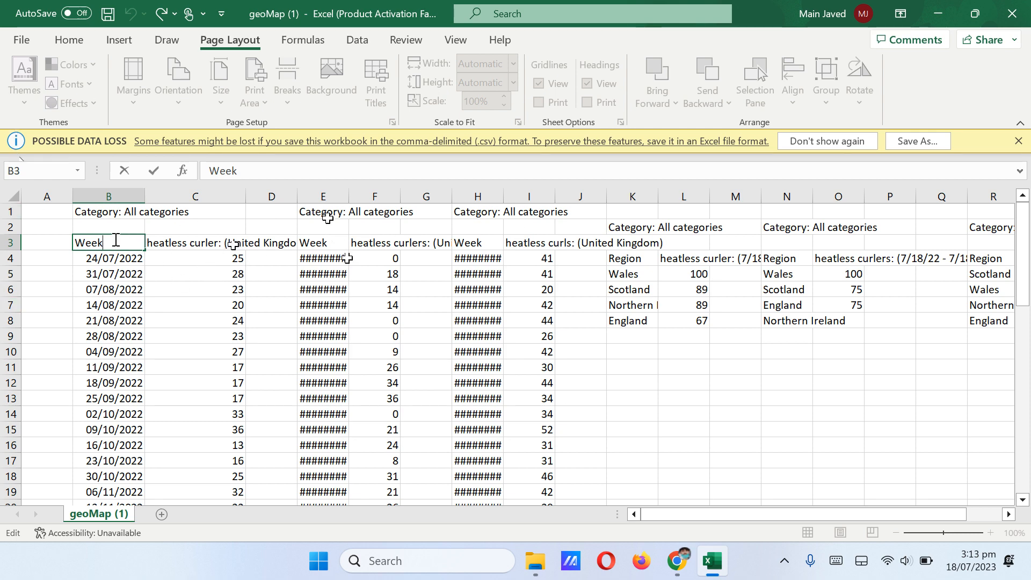
click(327, 192)
drag(350, 196, 374, 190)
click(502, 196)
drag(527, 196, 541, 201)
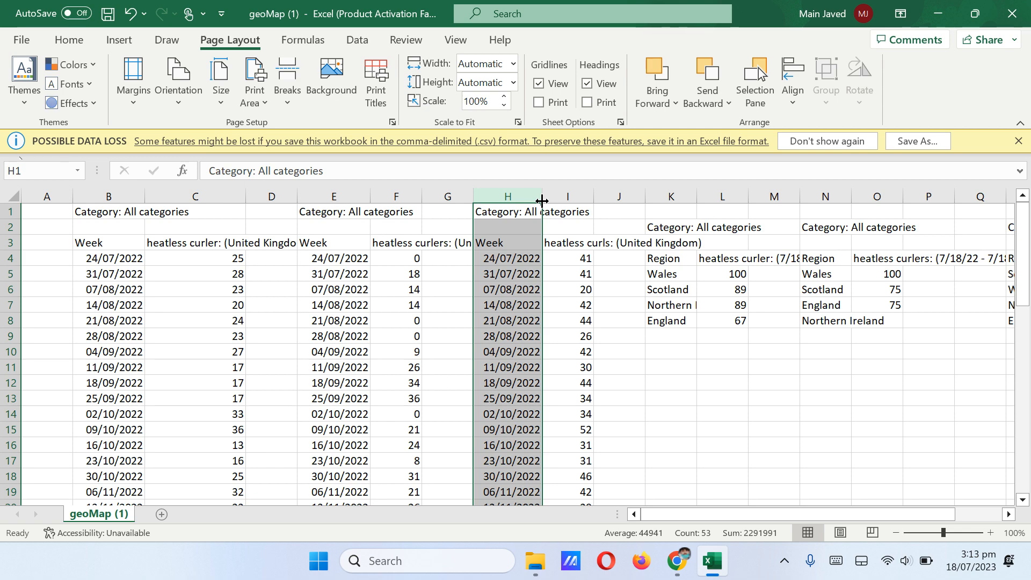
click(666, 336)
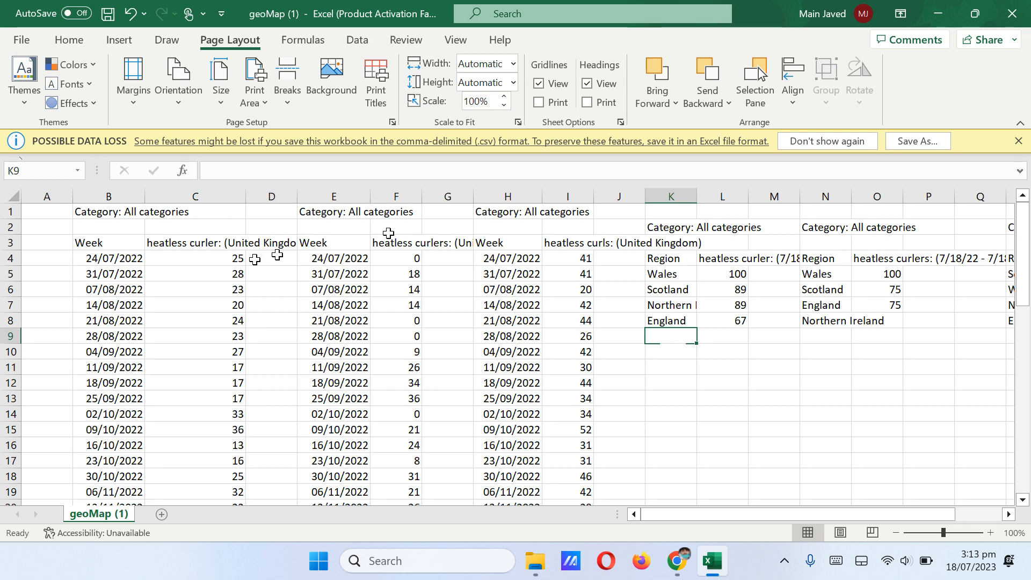
Step: Copy the header text "heatless curler: (United Kingdom)" from C3 and append it after "Week" in B3
double_click(227, 243)
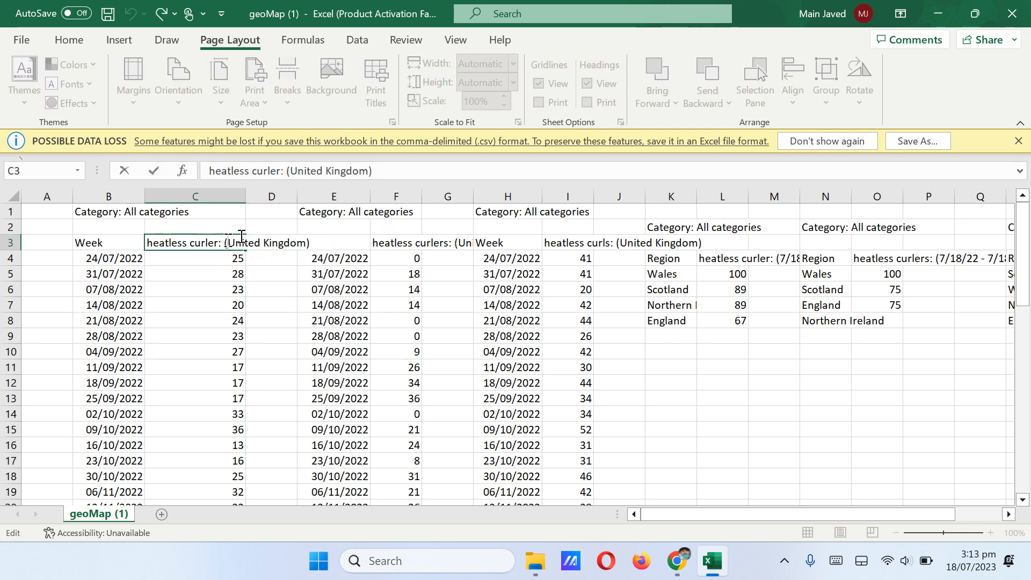
drag(340, 236, 148, 246)
right_click(149, 246)
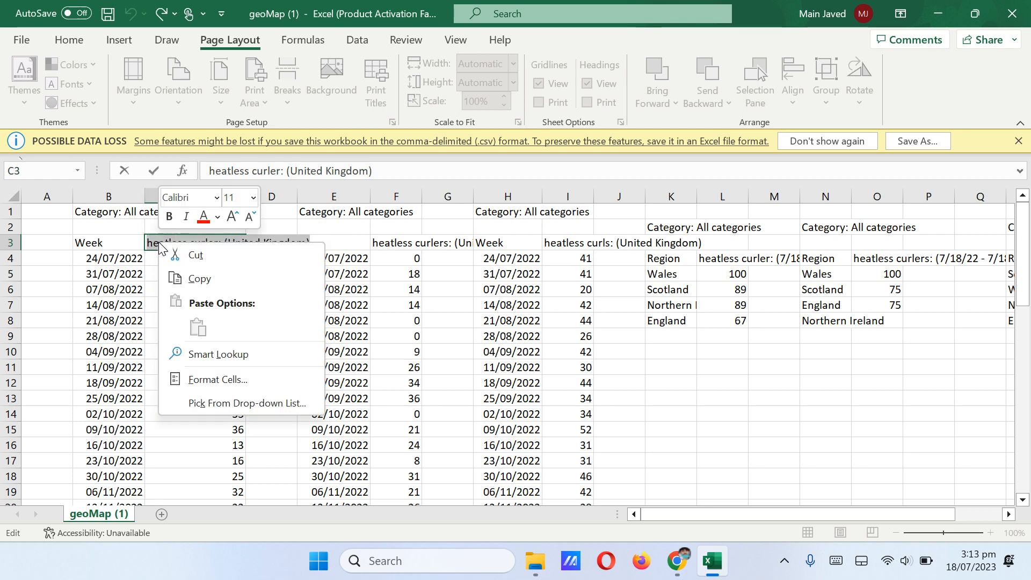
click(204, 278)
double_click(114, 242)
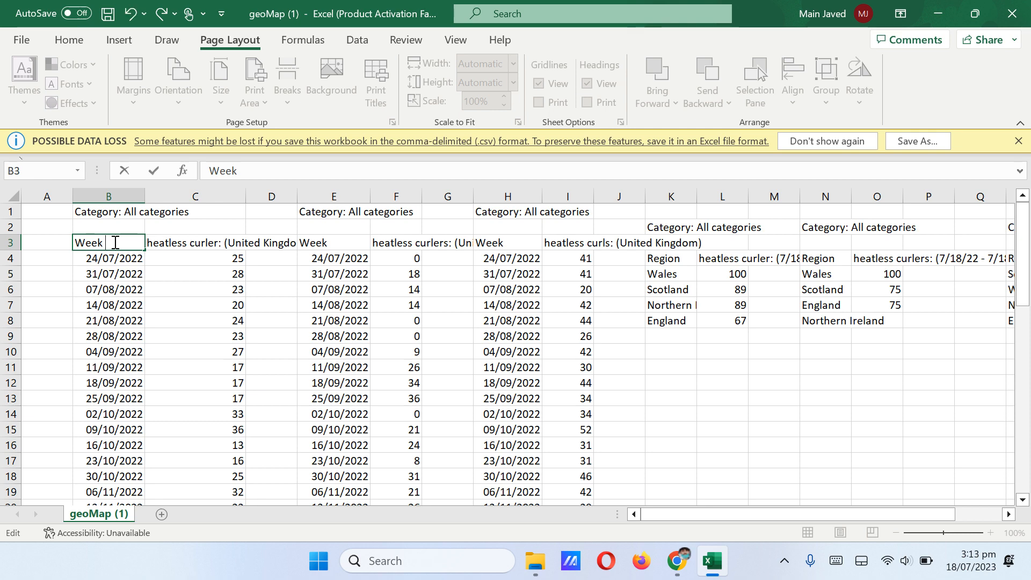
key(ctrl+v)
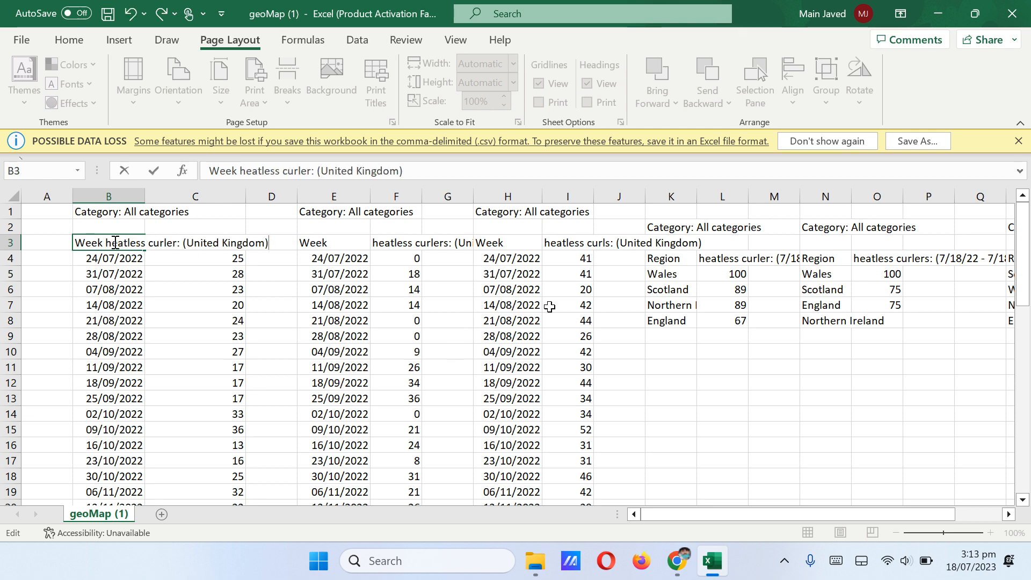
click(550, 306)
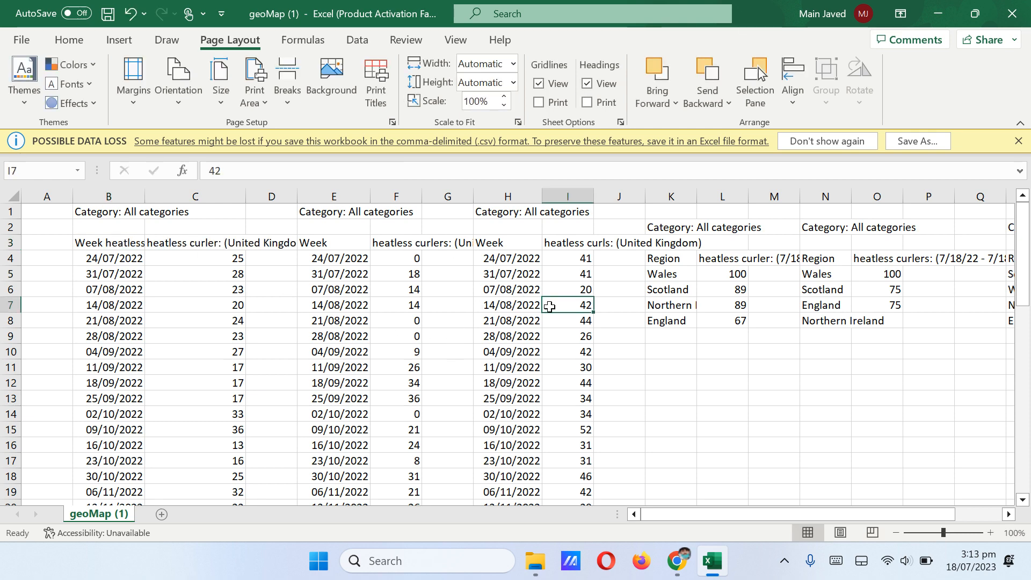
Step: Append the column F heading "heatless curlers: (United Kingdom)" after "Week" in cell E3
click(417, 246)
key(ctrl+Down)
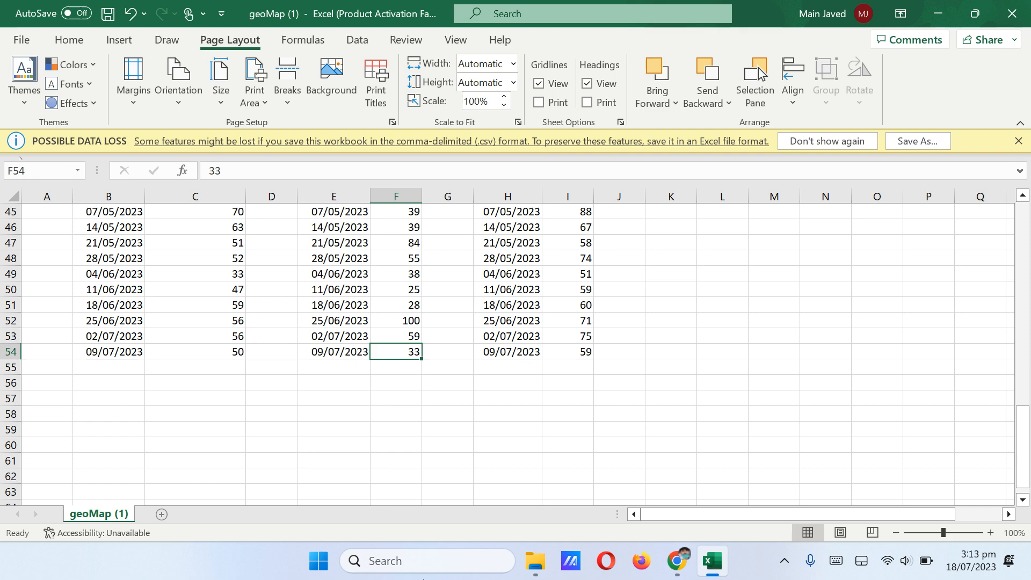
scroll(433, 311, up, 15)
double_click(414, 243)
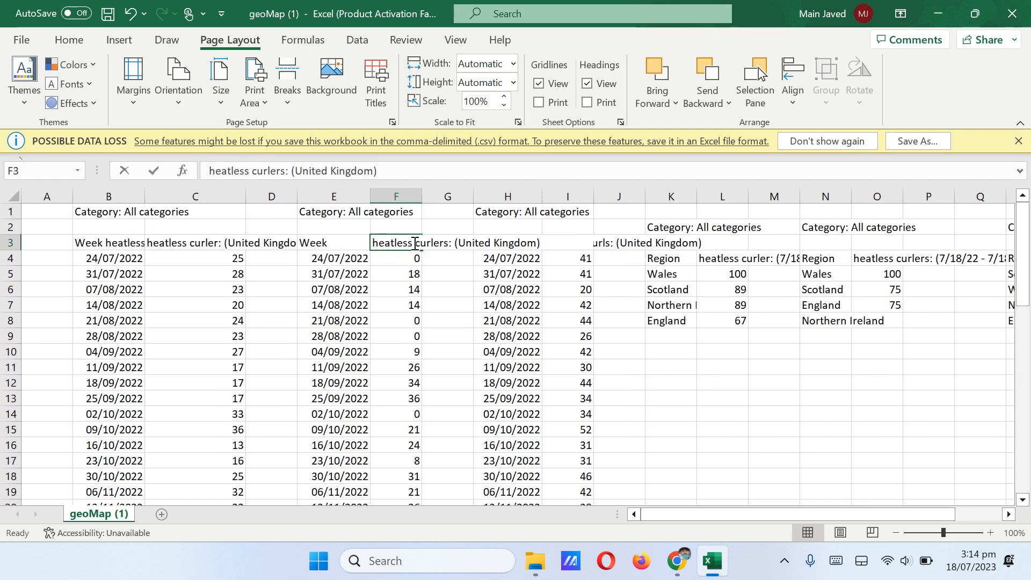
drag(553, 243, 371, 244)
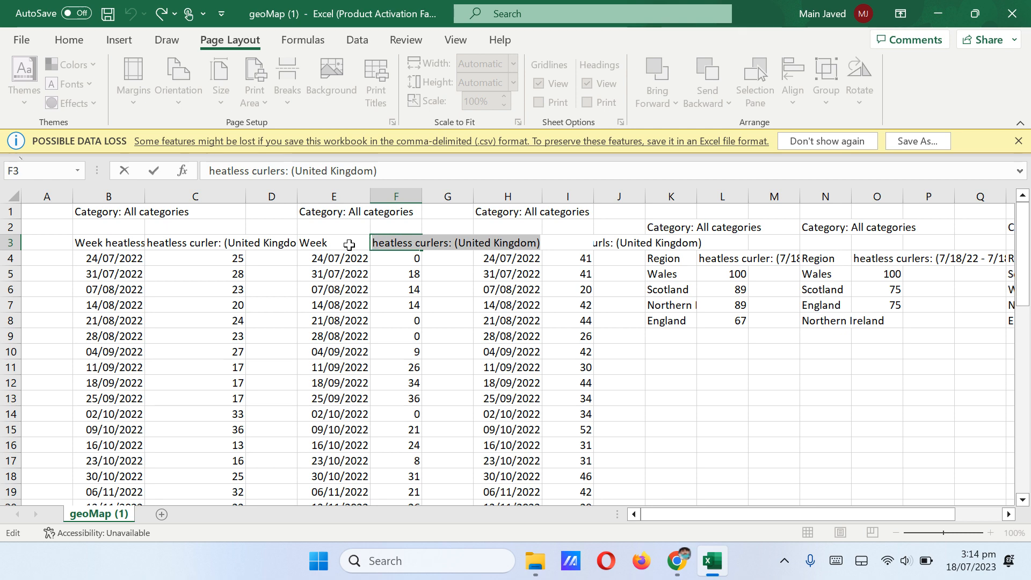
double_click(349, 245)
key(ctrl+v)
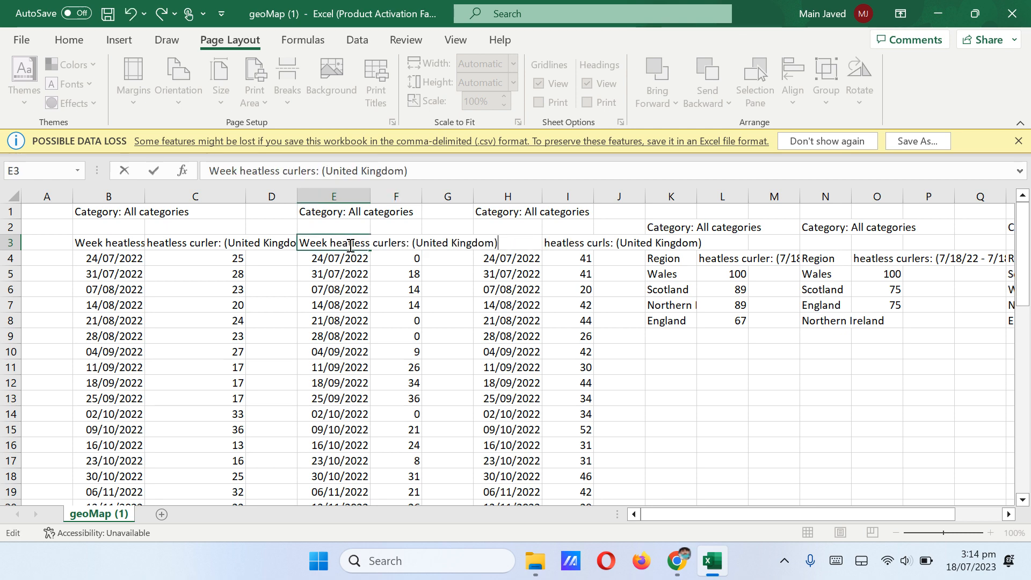
click(568, 309)
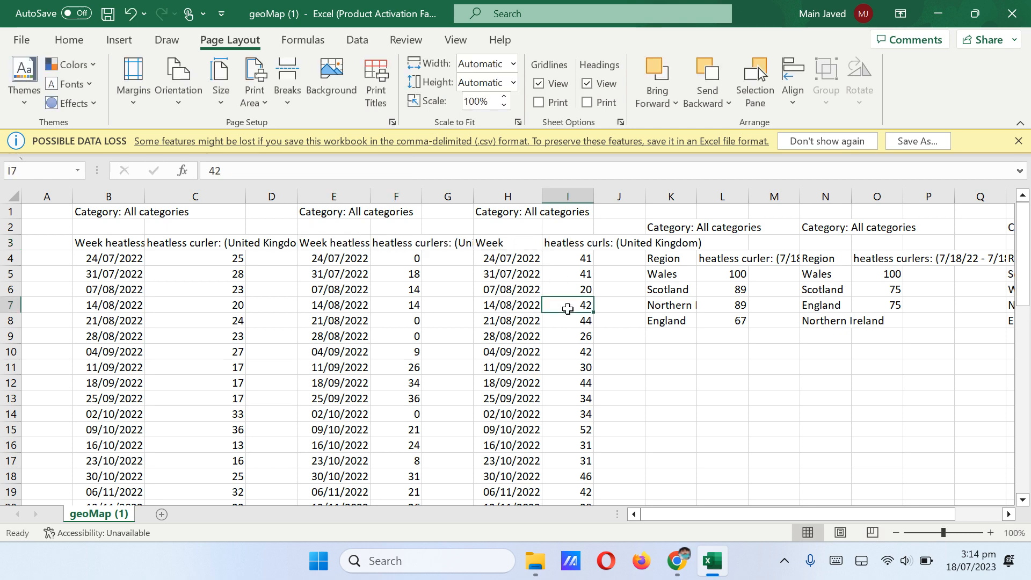
Step: Append the column I heading "heatless curls: (United Kingdom)" after "Week" in cell H3
click(585, 245)
double_click(585, 245)
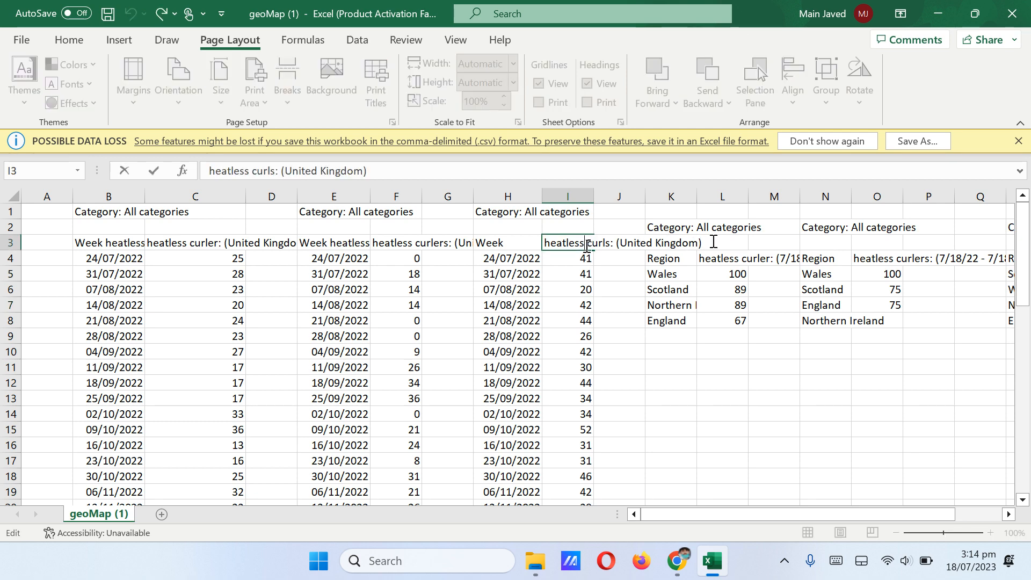
drag(713, 241, 546, 231)
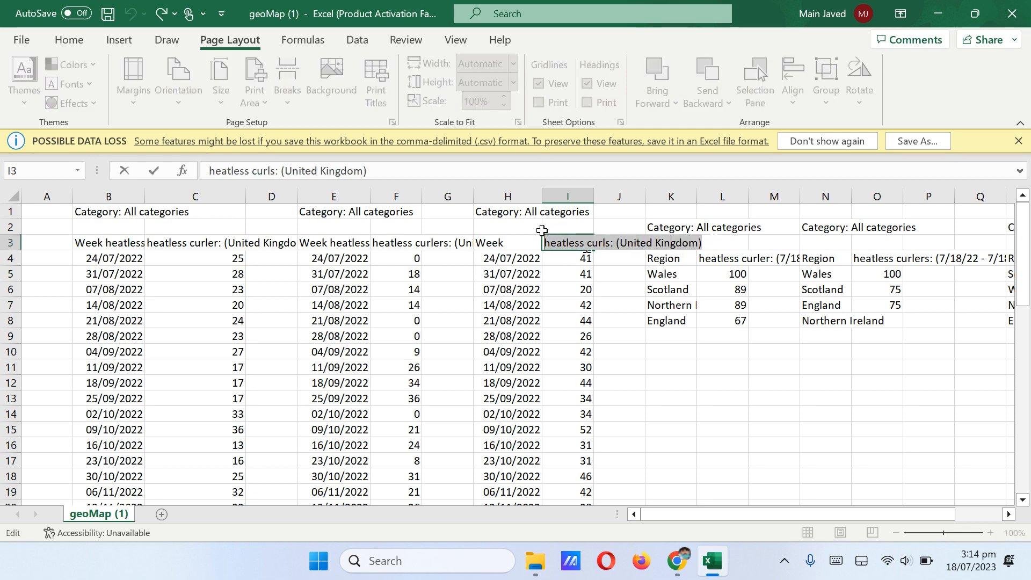
click(513, 245)
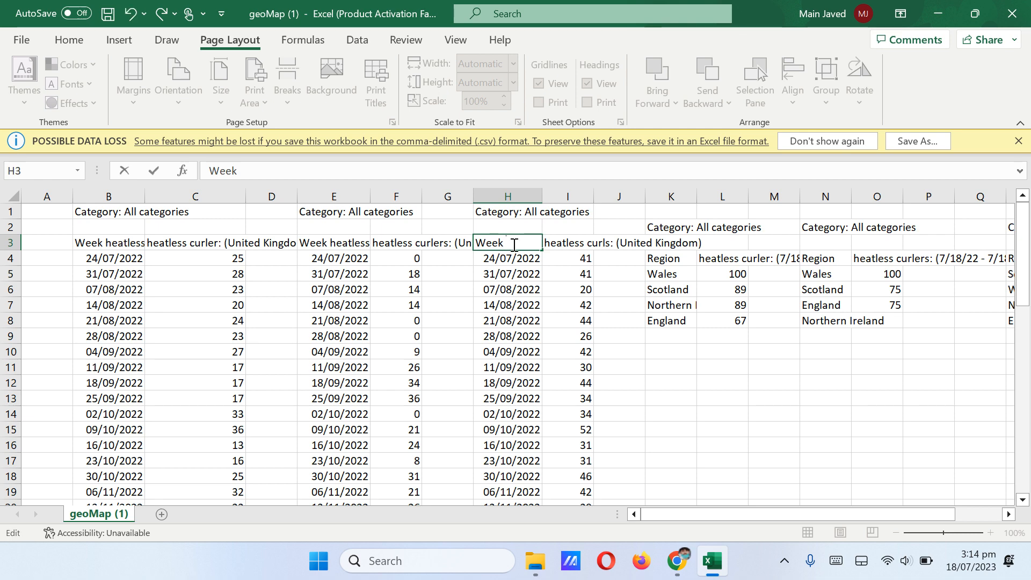
key(ctrl+v)
key(Return)
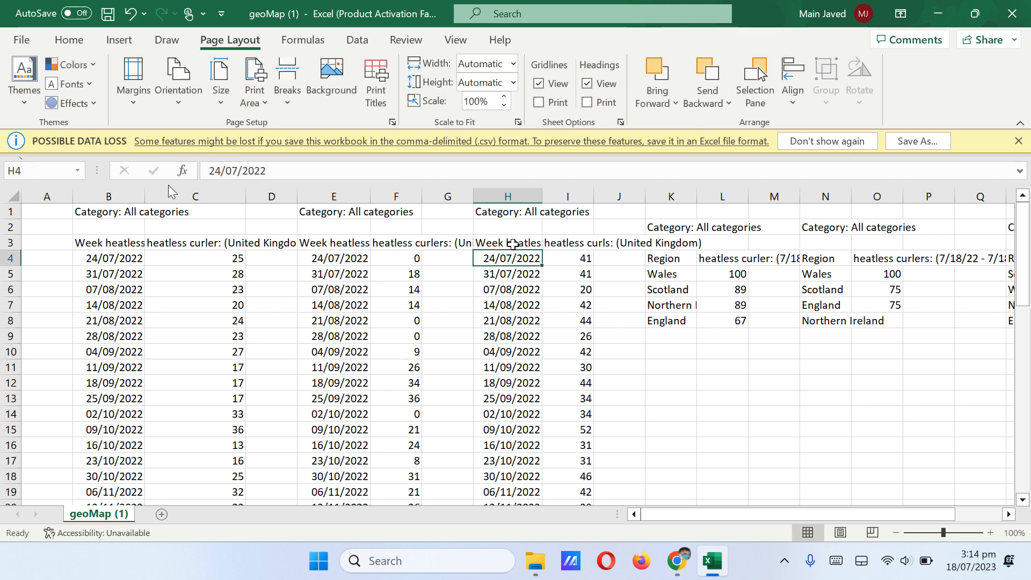
Step: Move the heatless curler week dates from column B to the empty column G
right_click(114, 194)
click(215, 241)
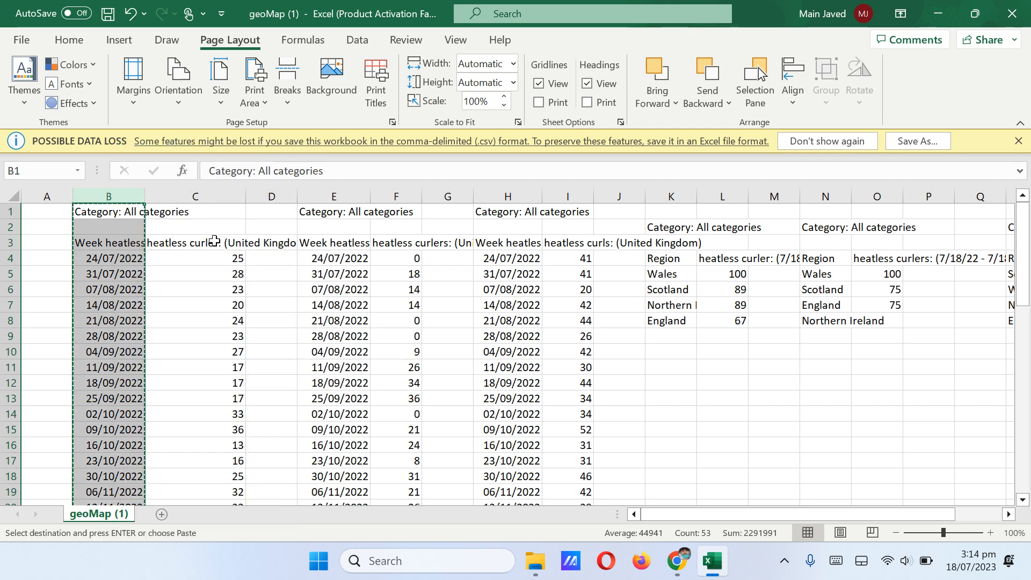
click(454, 196)
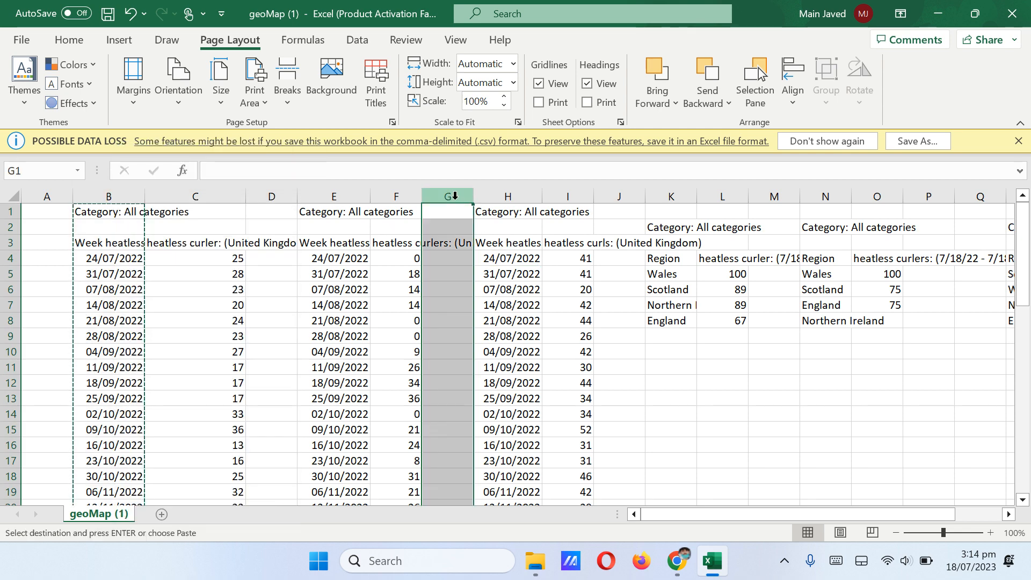
right_click(454, 197)
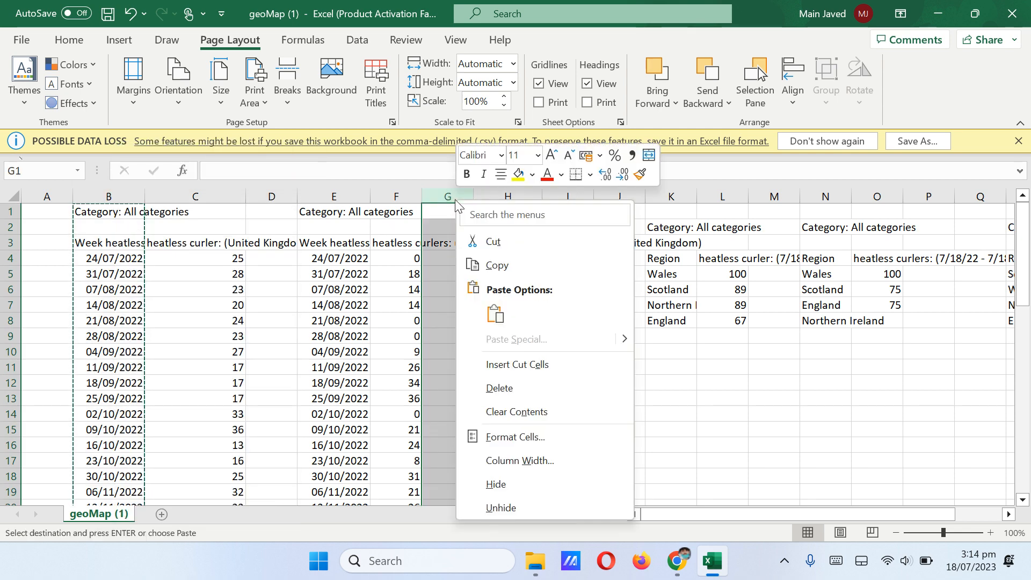
click(494, 314)
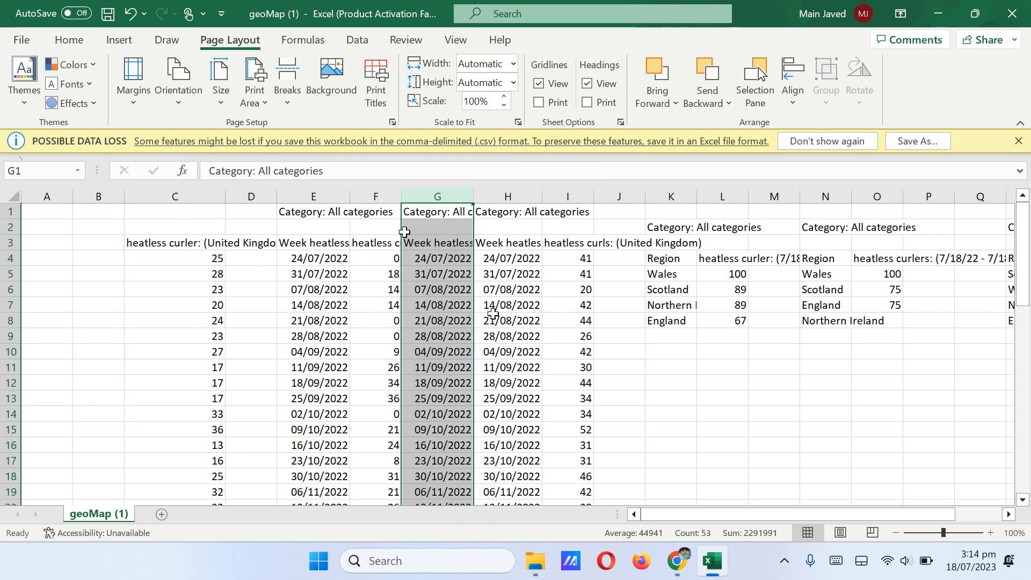
Step: Move the heatless curlers values from column F to the emptied column B
click(386, 193)
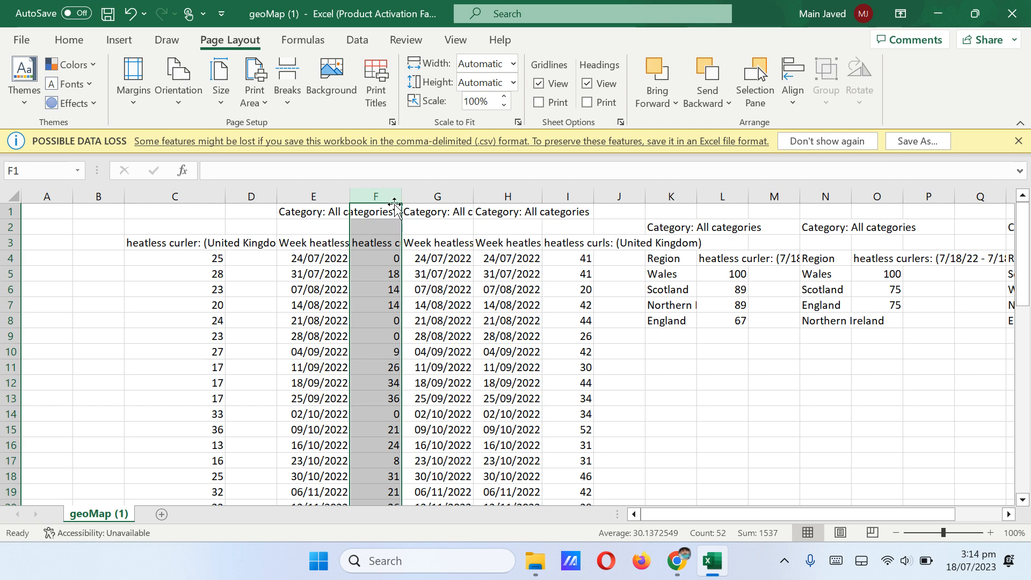
right_click(396, 204)
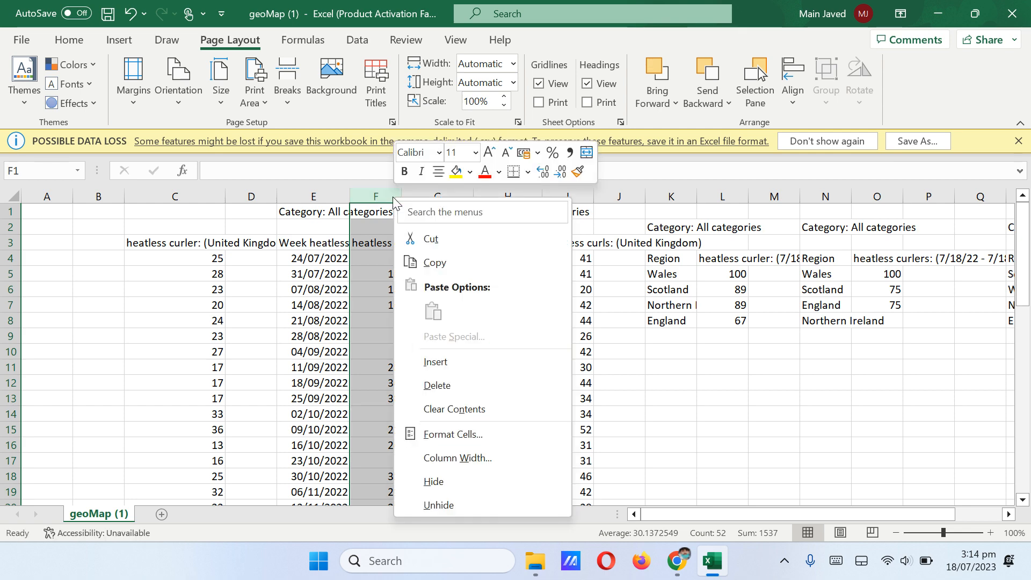
click(462, 240)
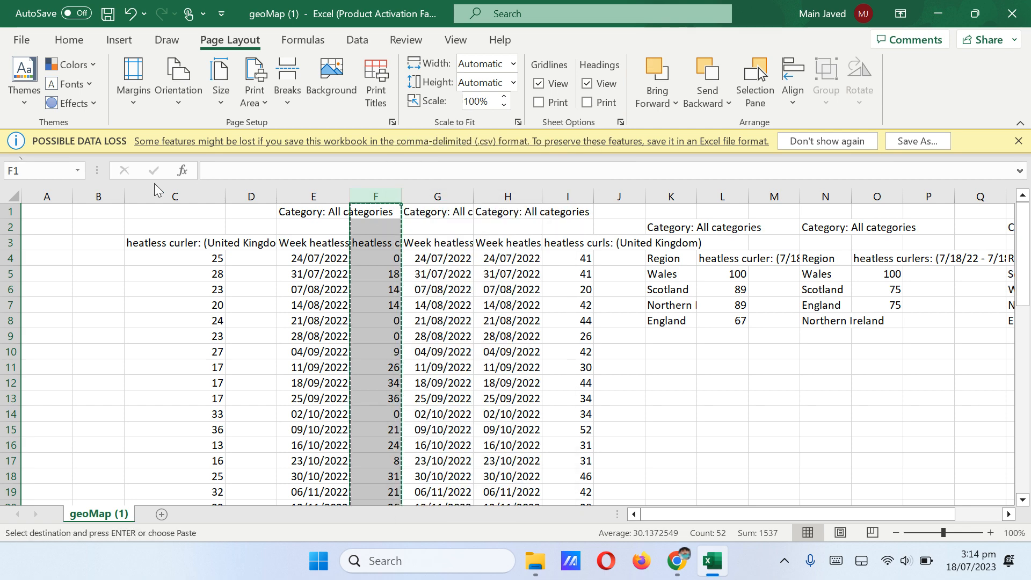
click(111, 195)
right_click(110, 198)
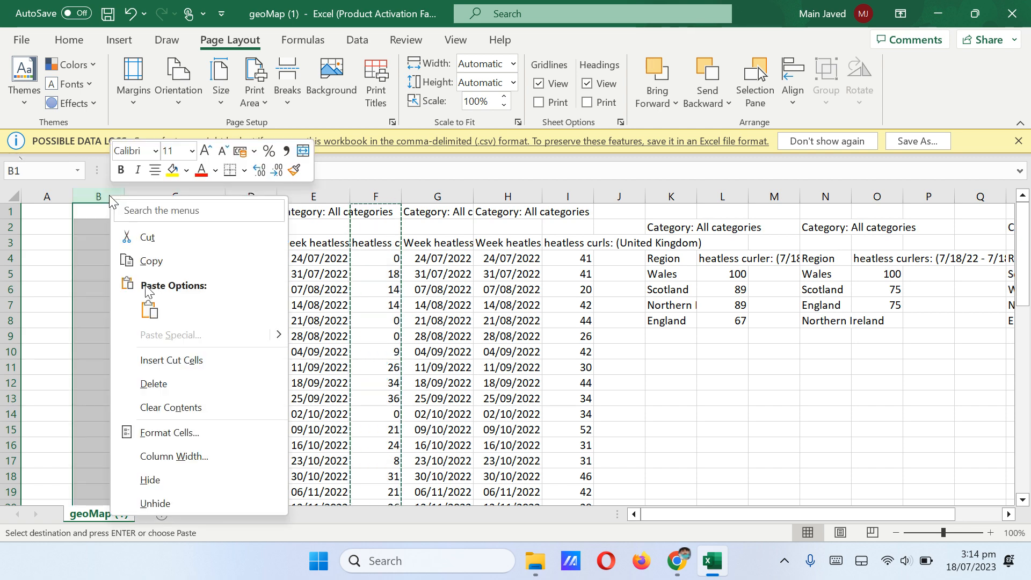
click(150, 308)
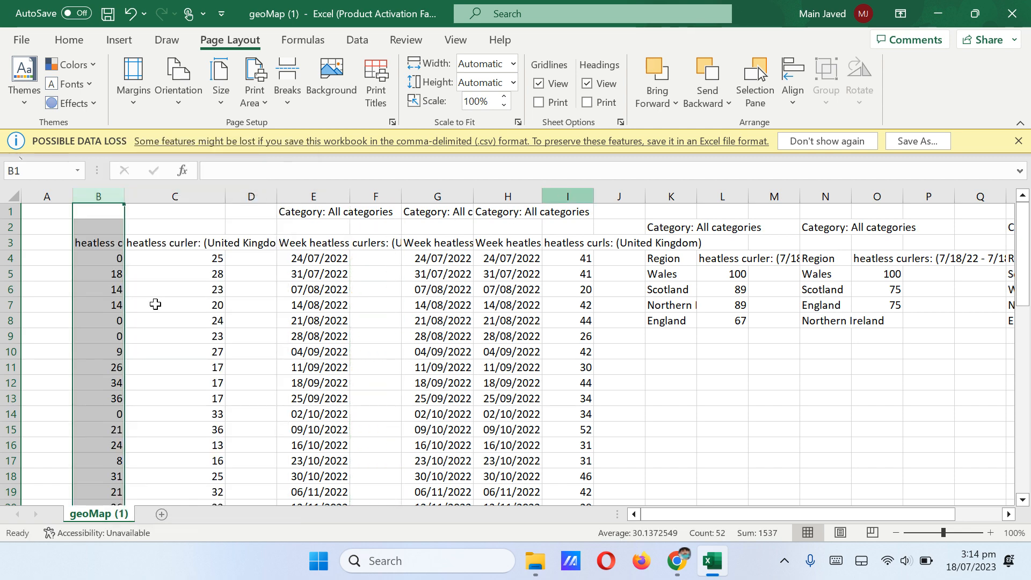
Step: Move the heatless curls values from column I to the empty column D, and narrow column C
click(567, 196)
right_click(564, 199)
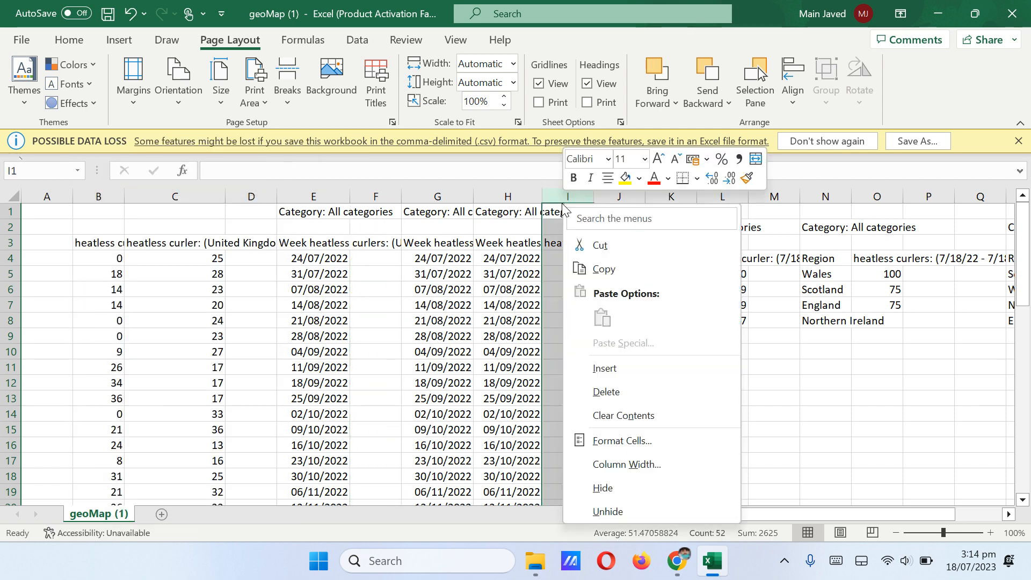
click(611, 246)
click(248, 196)
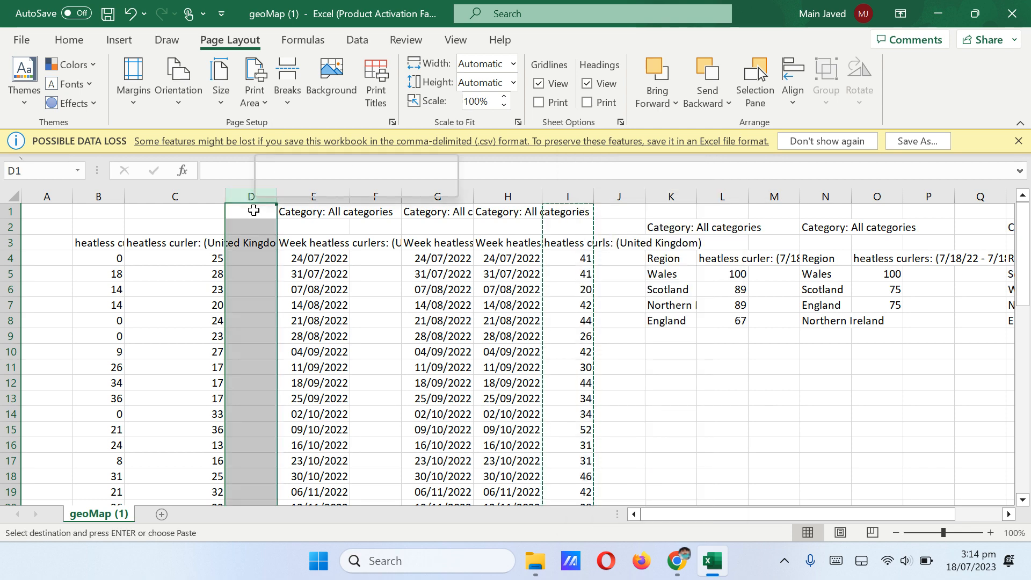
right_click(251, 199)
click(293, 325)
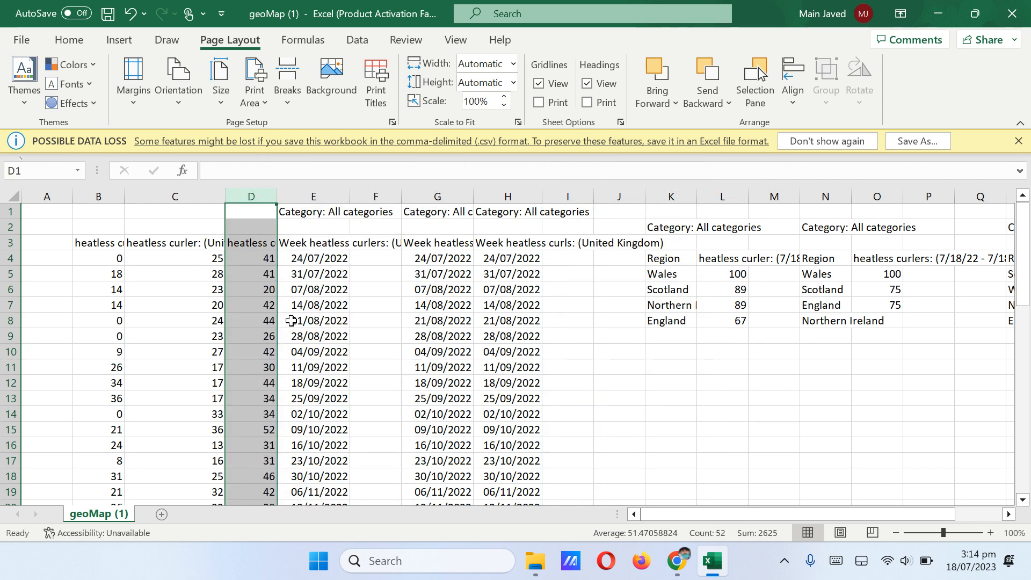
click(197, 193)
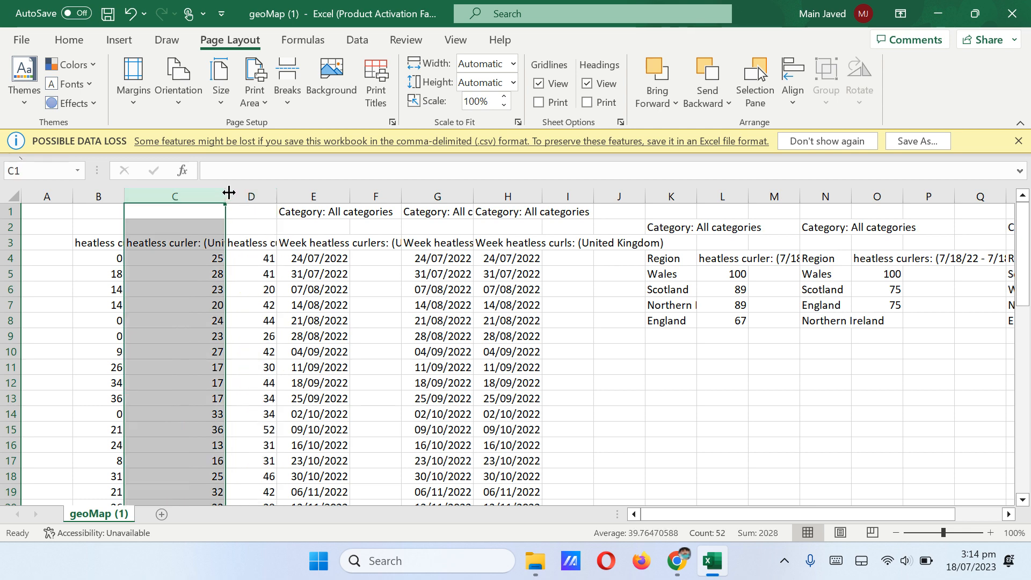
drag(225, 194, 160, 191)
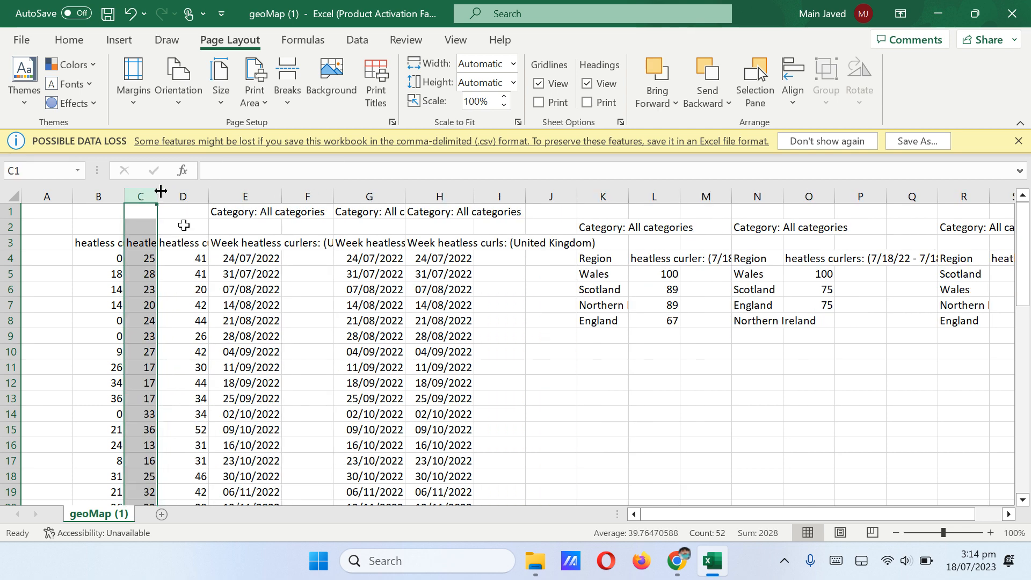
Step: Move the heatless curlers week dates from column E to the emptied column I
click(255, 196)
right_click(256, 196)
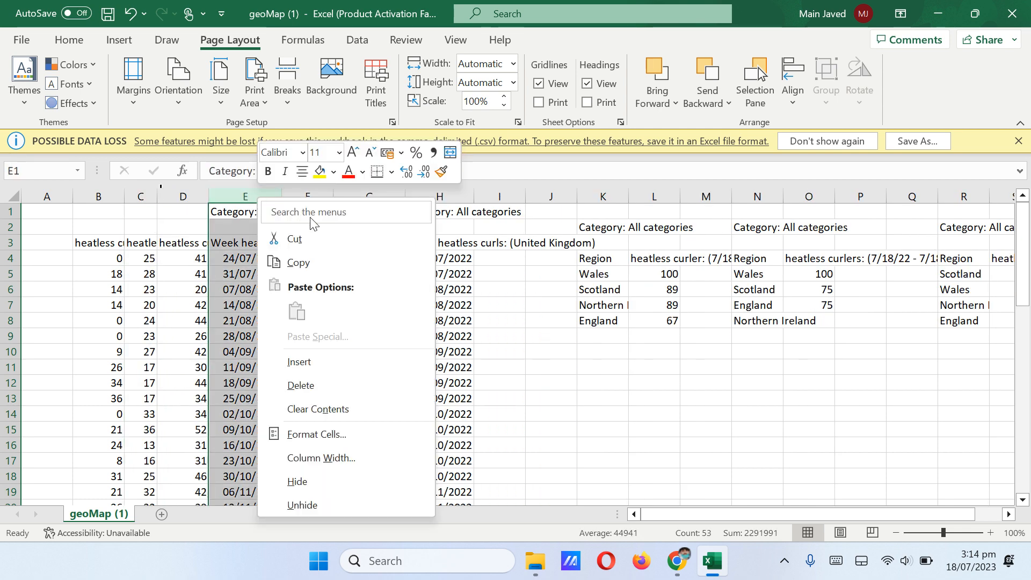
click(318, 232)
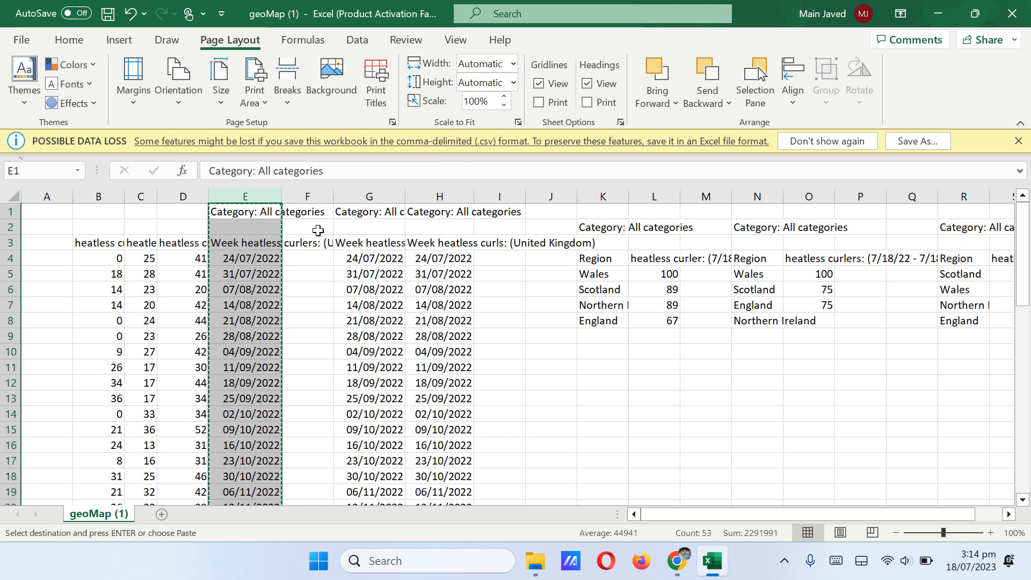
right_click(496, 188)
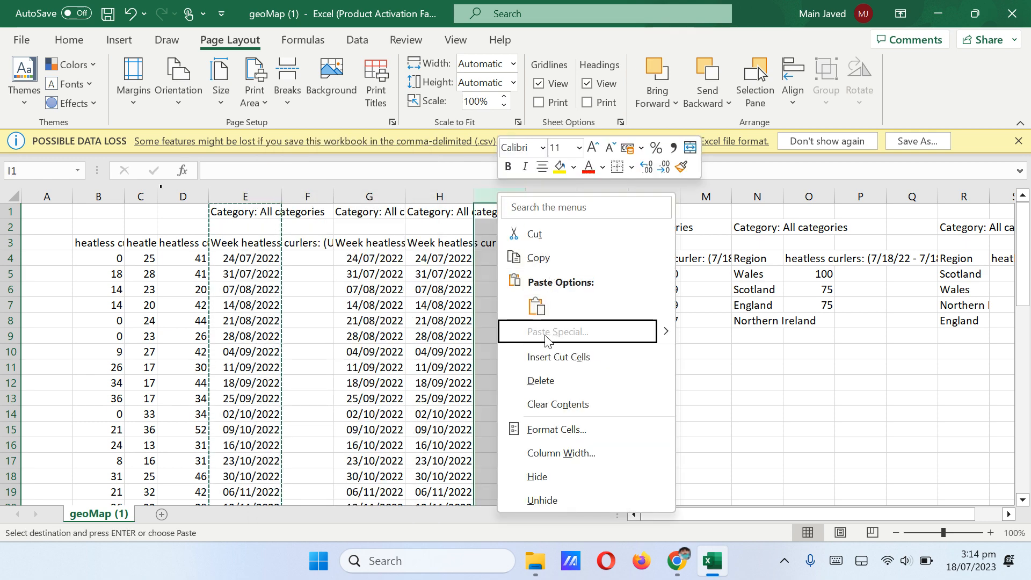
click(537, 305)
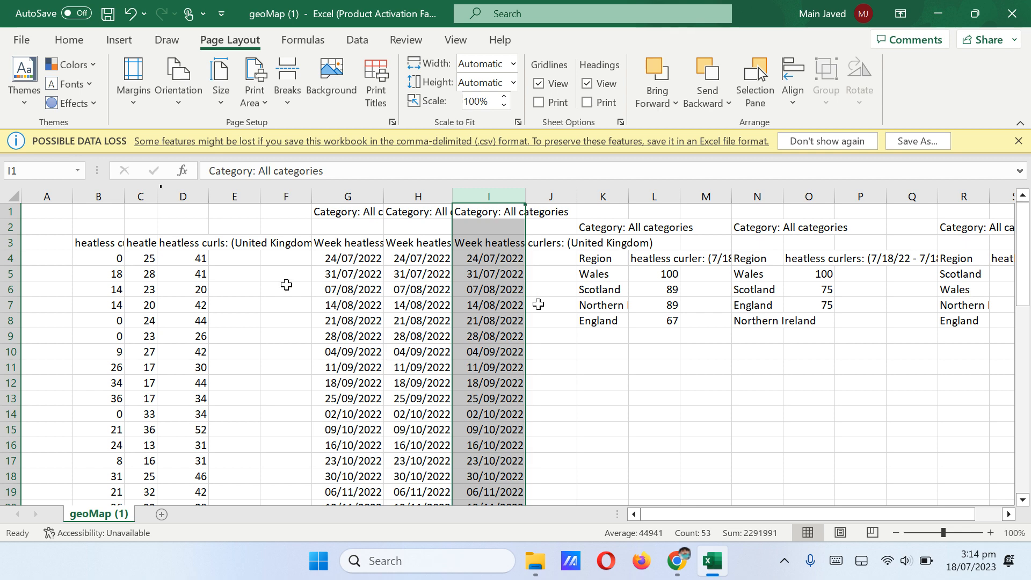
Step: Enter a period in cell E3 beside the heatless curls heading, and clear the extra period from F3
double_click(244, 246)
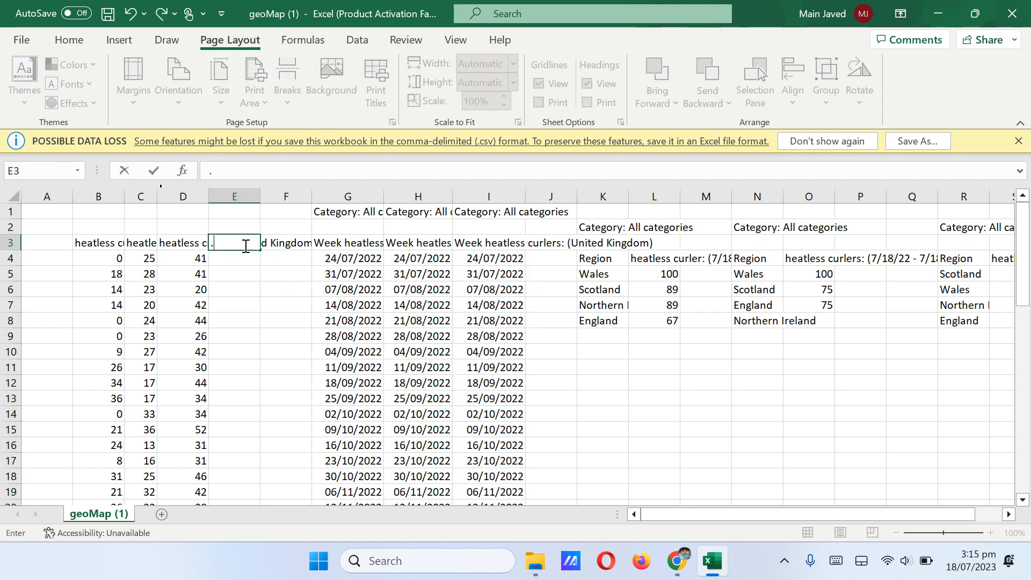
double_click(277, 240)
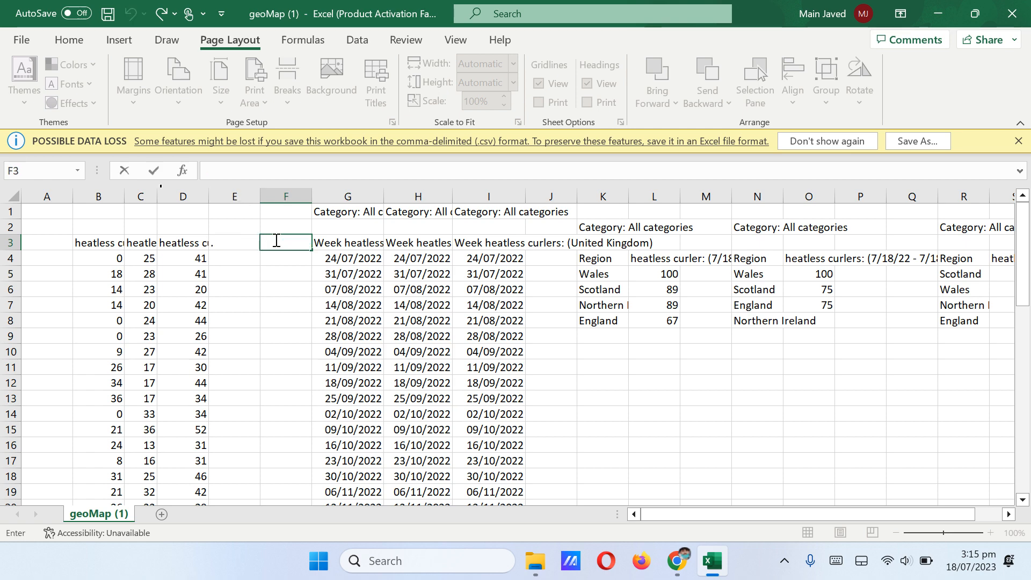
key(Return)
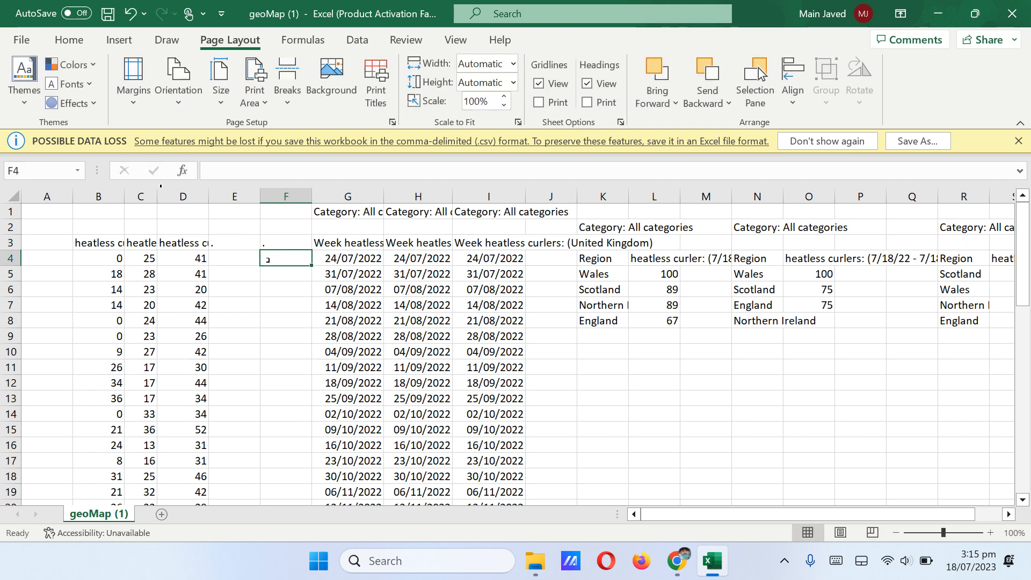
double_click(278, 243)
key(BackSpace)
click(275, 290)
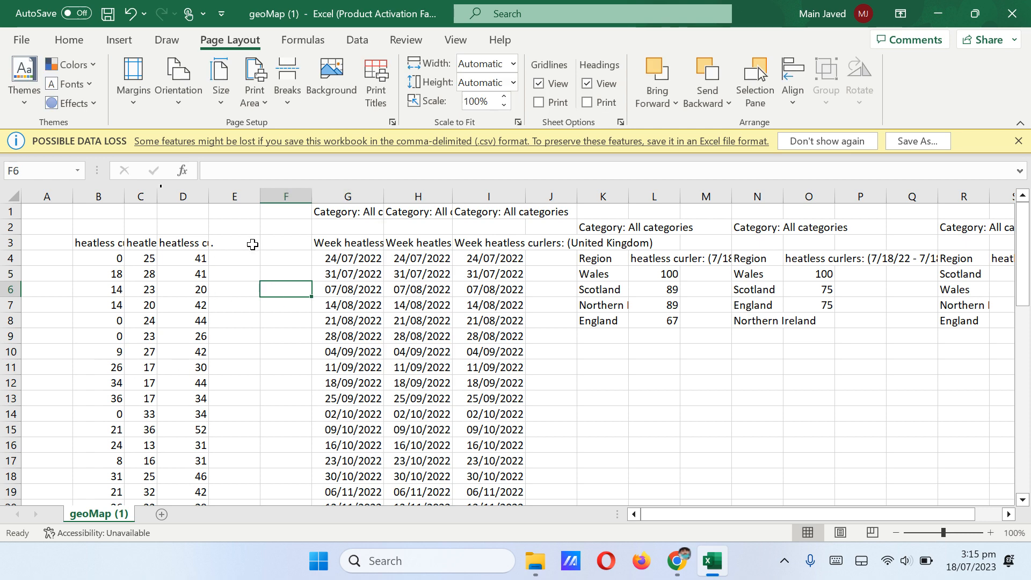
Step: Dismiss the possible data loss warning and widen columns B to D to one equal width
click(1018, 141)
drag(102, 172, 285, 171)
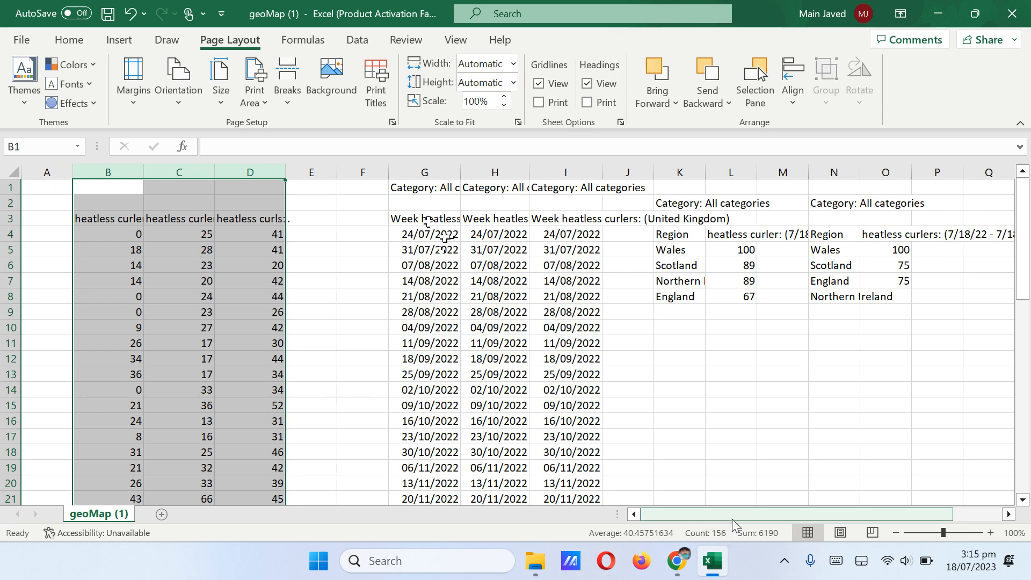
drag(733, 514, 829, 510)
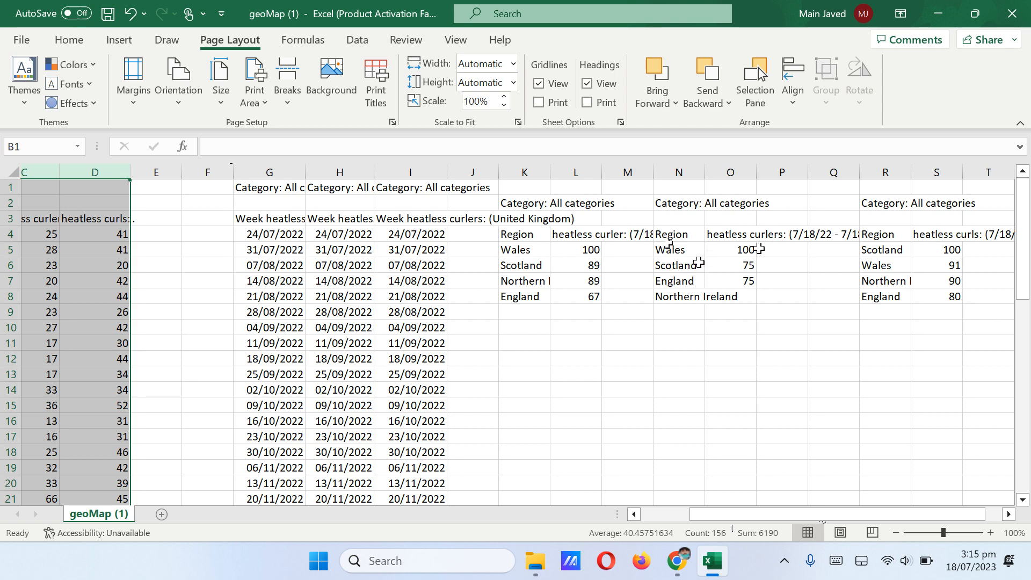
click(579, 248)
click(611, 335)
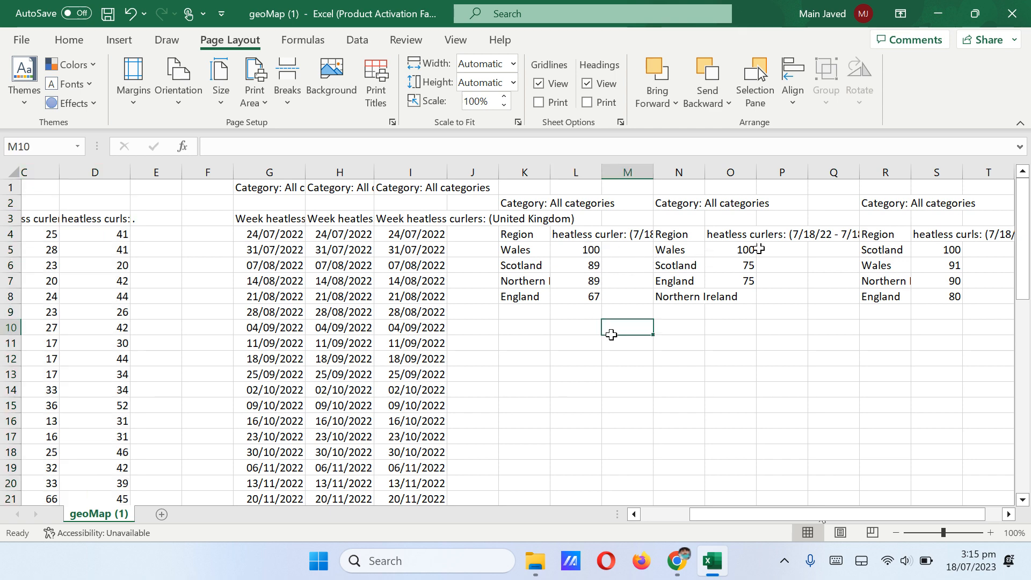
click(734, 280)
click(888, 280)
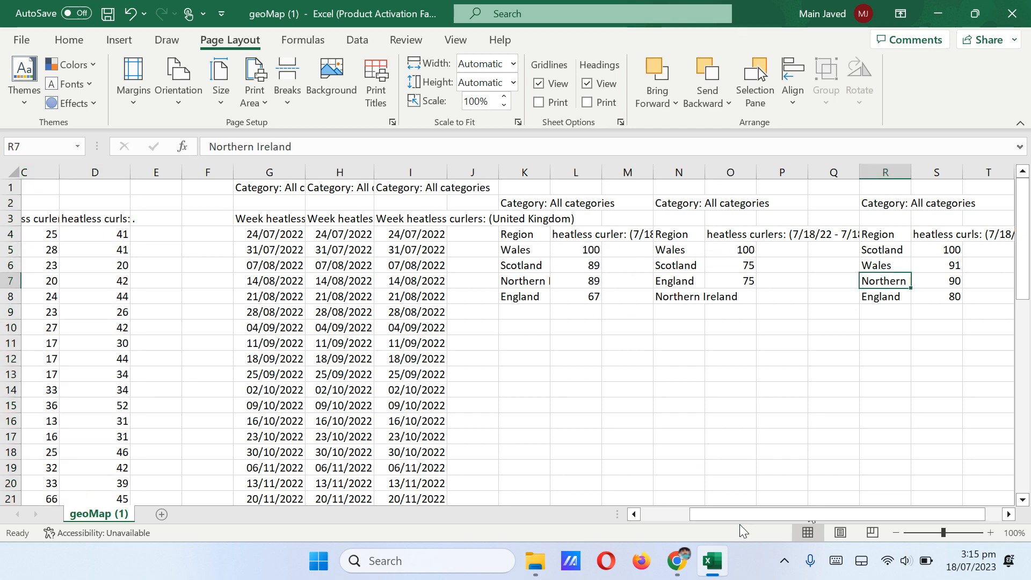
Step: Fill the whole heading row 3 with black and set its text color to red
drag(739, 524, 651, 521)
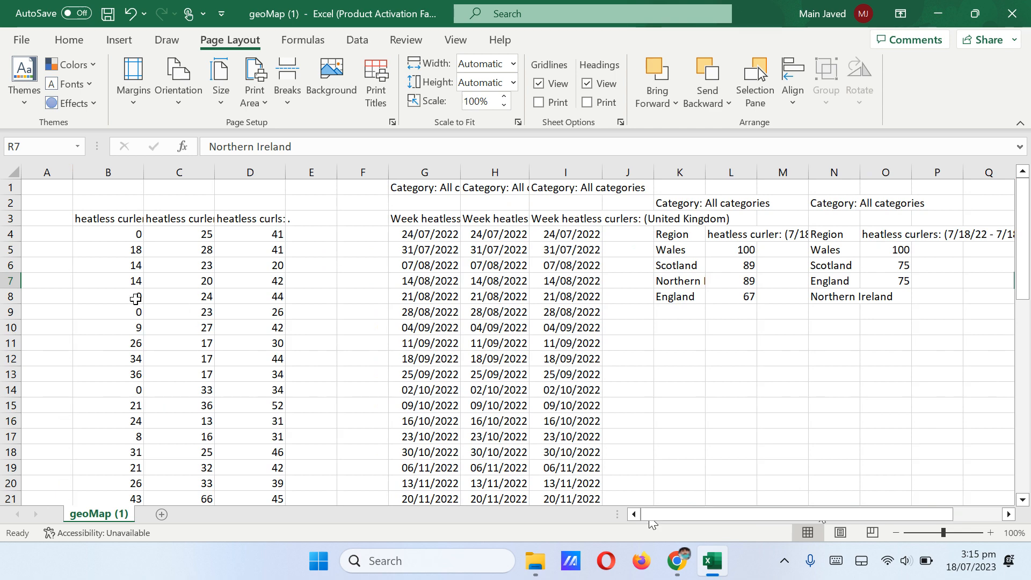
click(34, 218)
click(14, 217)
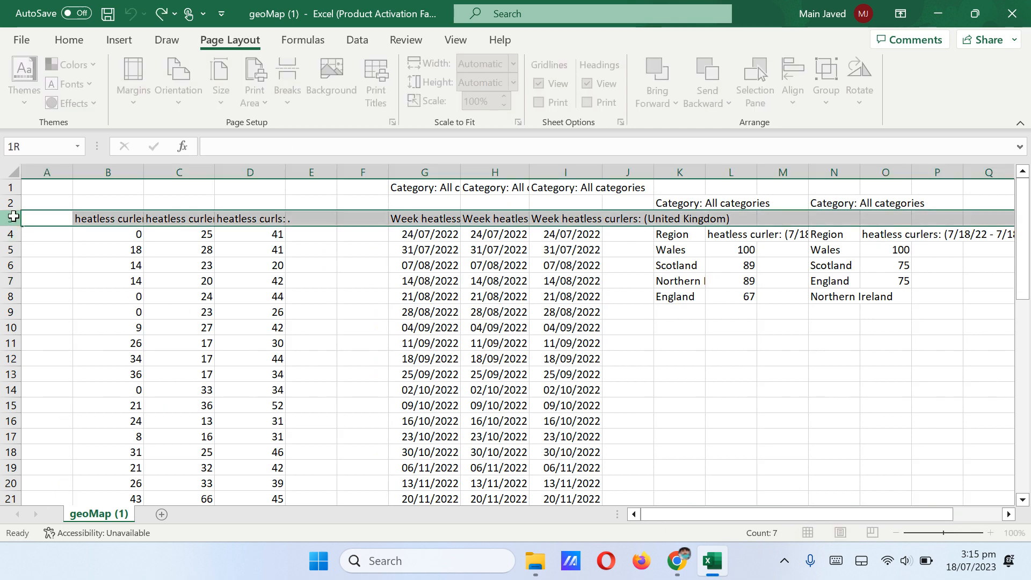
click(311, 327)
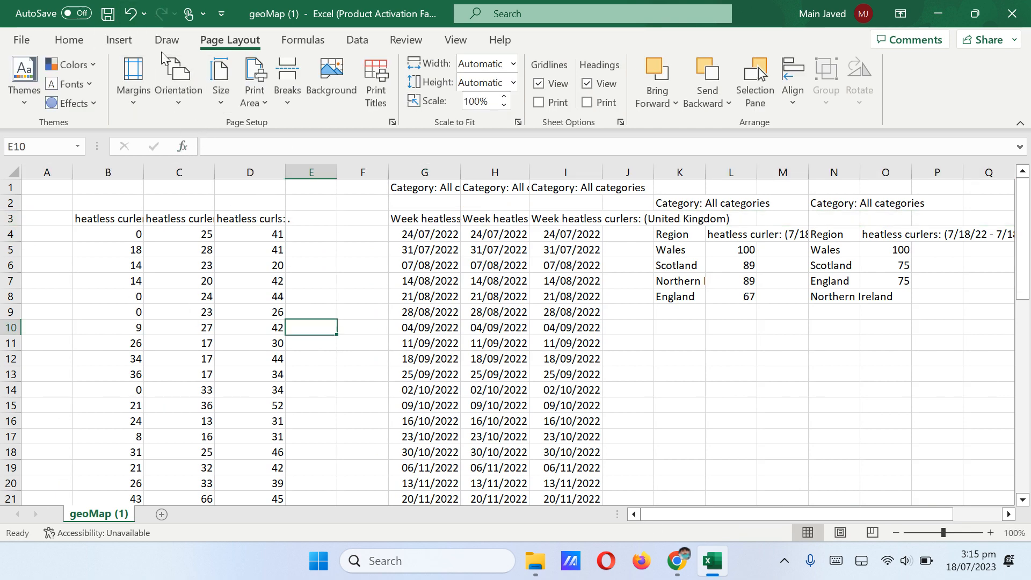
click(68, 41)
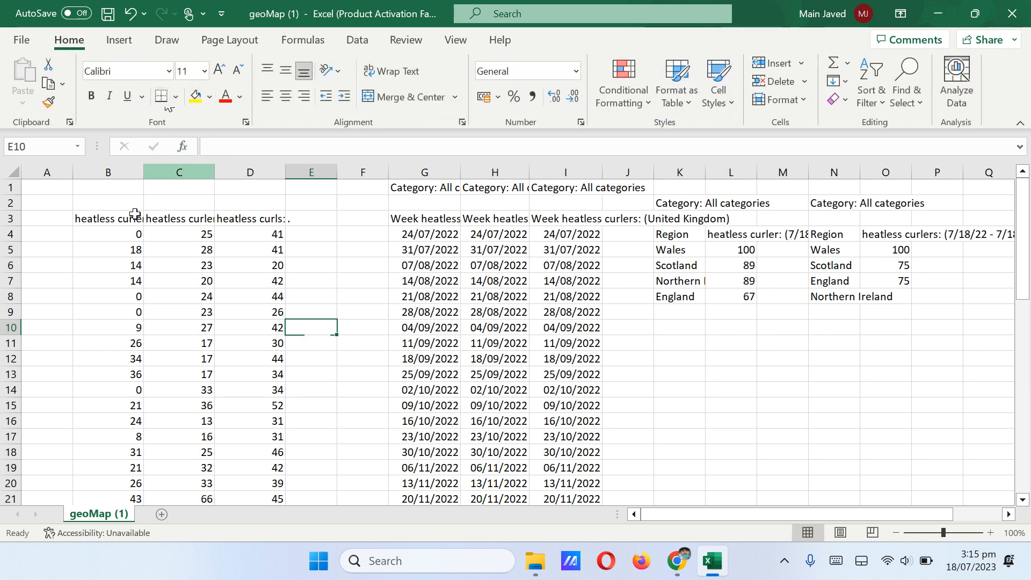
click(6, 219)
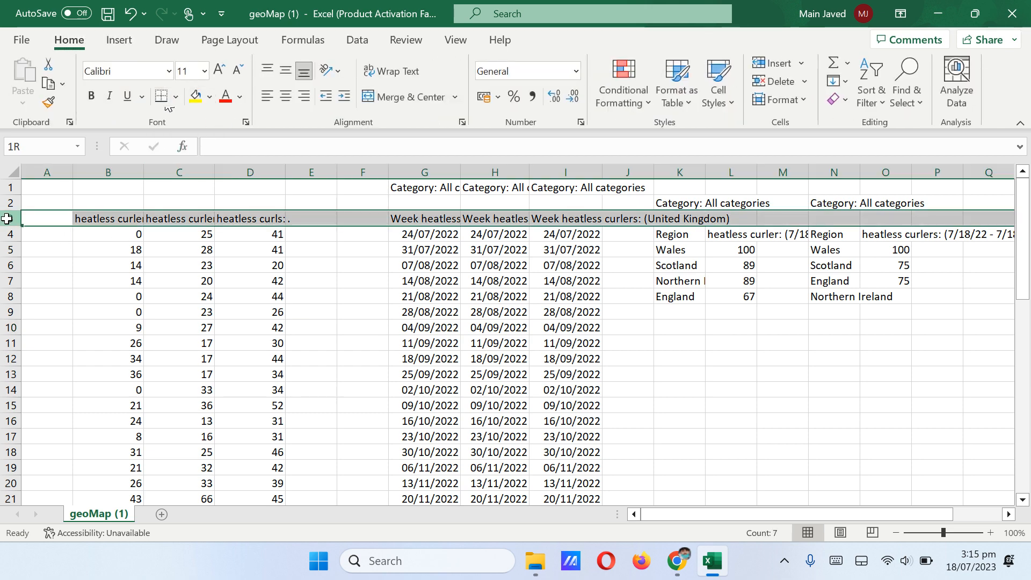
click(207, 99)
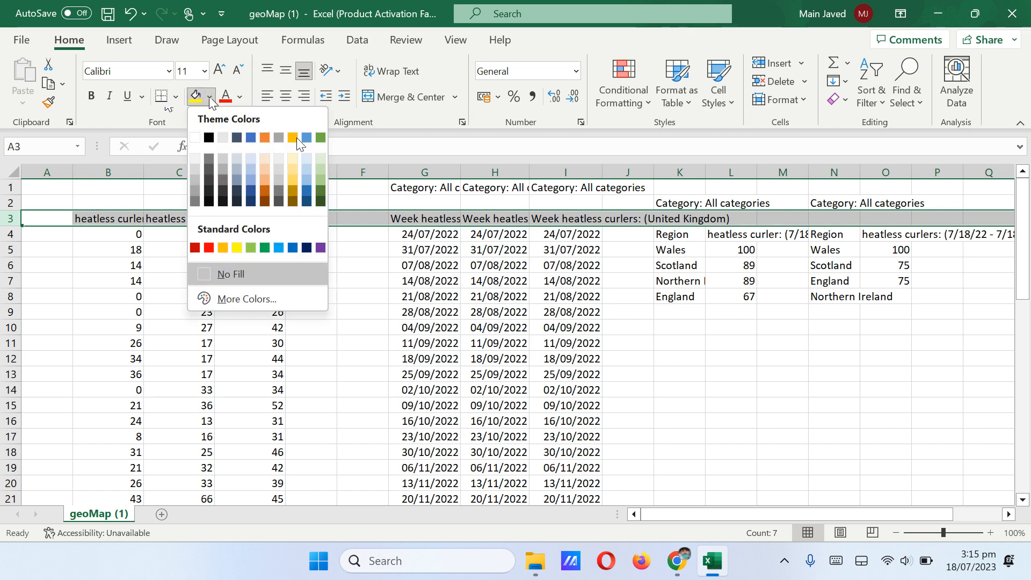
click(209, 138)
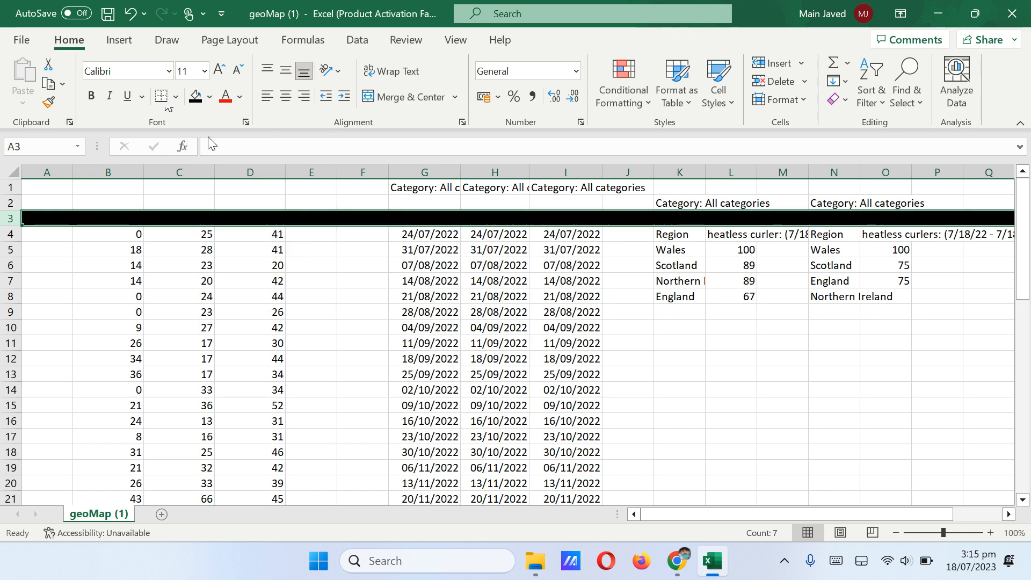
click(225, 97)
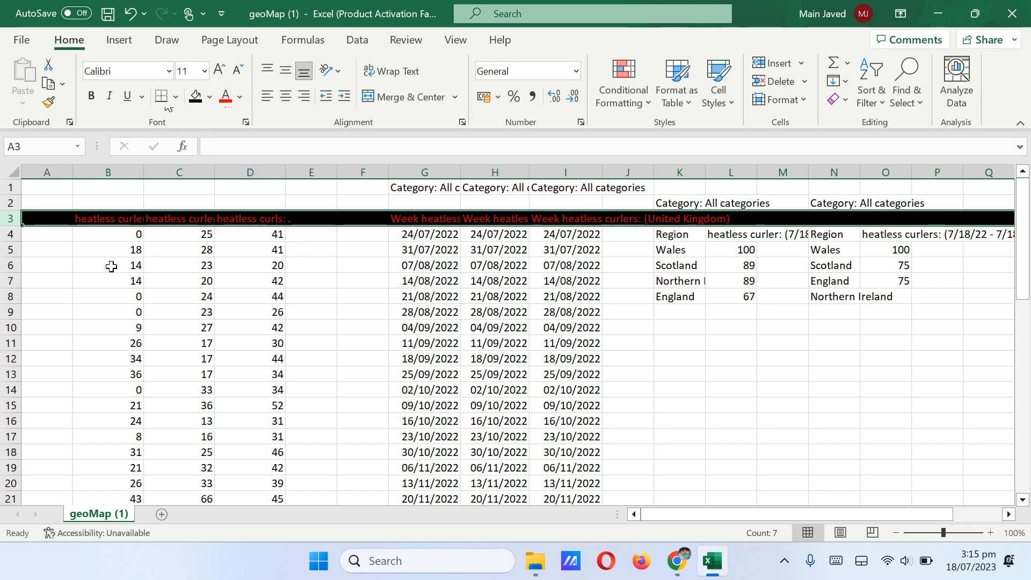
Step: Enter the heading REV in cell A3
double_click(58, 217)
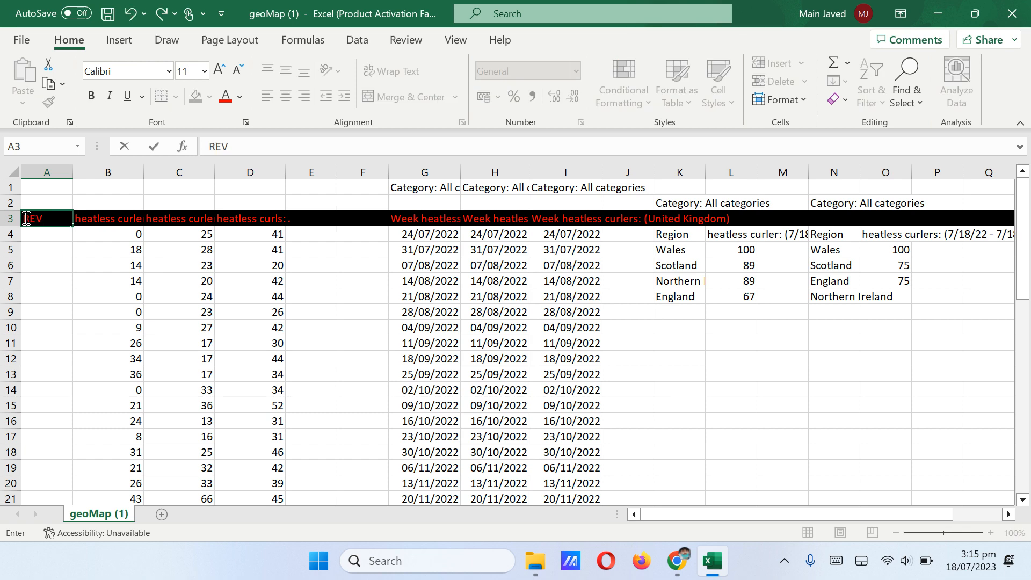
click(101, 188)
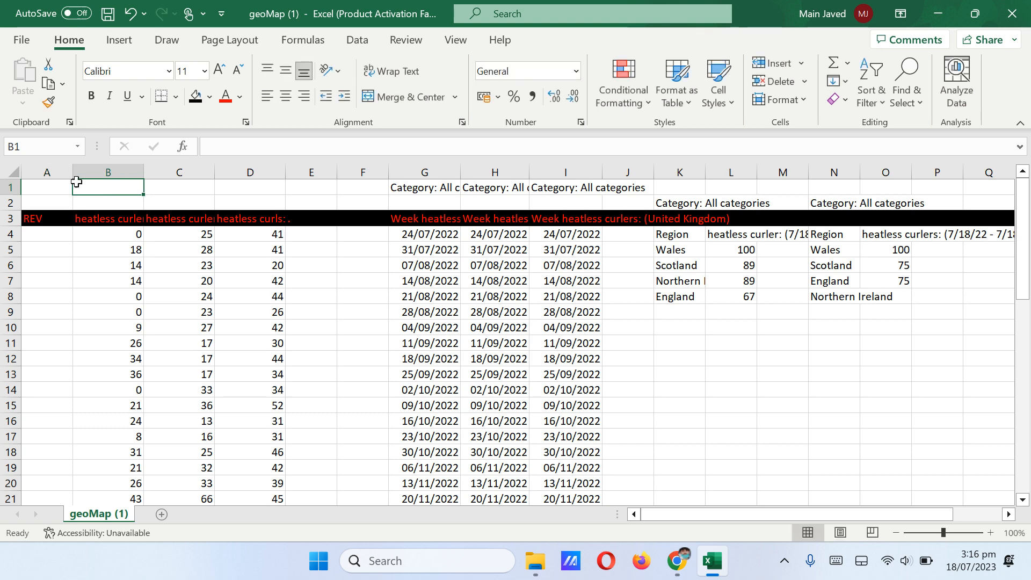
click(55, 173)
drag(54, 172, 146, 173)
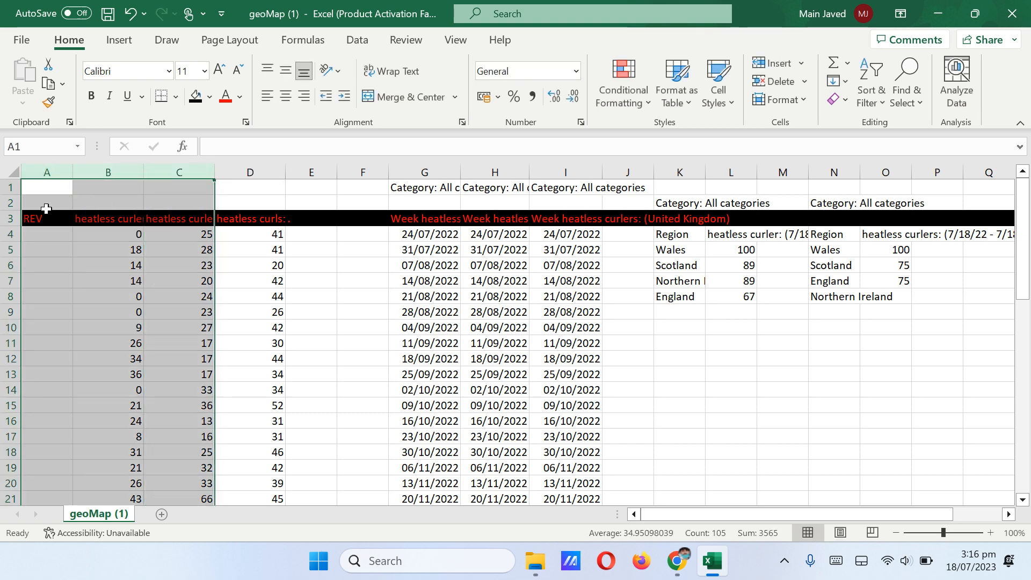
Step: Make heading row 3 taller and format its text as bold at font size 16
click(12, 218)
drag(14, 210, 20, 234)
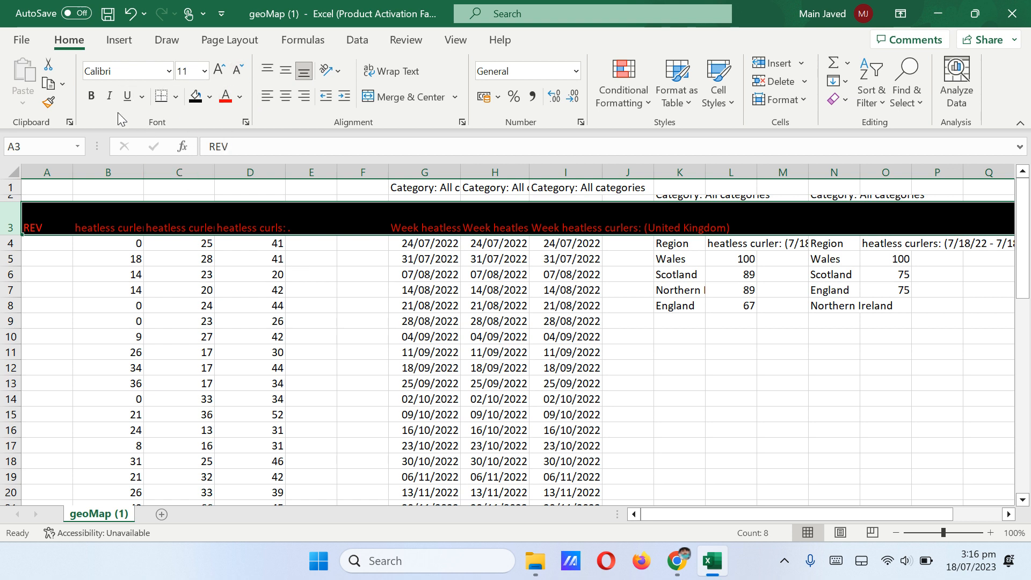
click(91, 97)
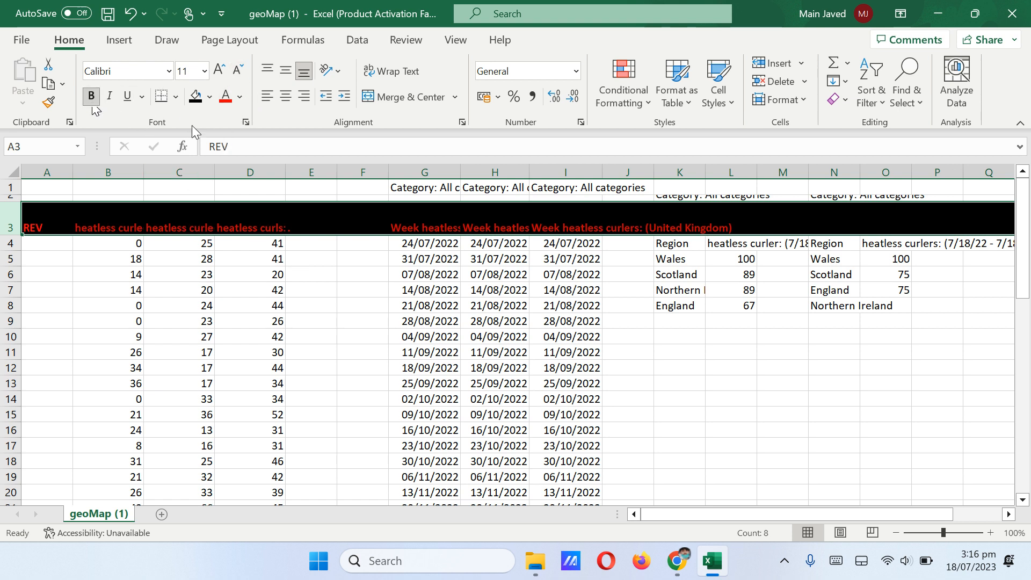
click(206, 71)
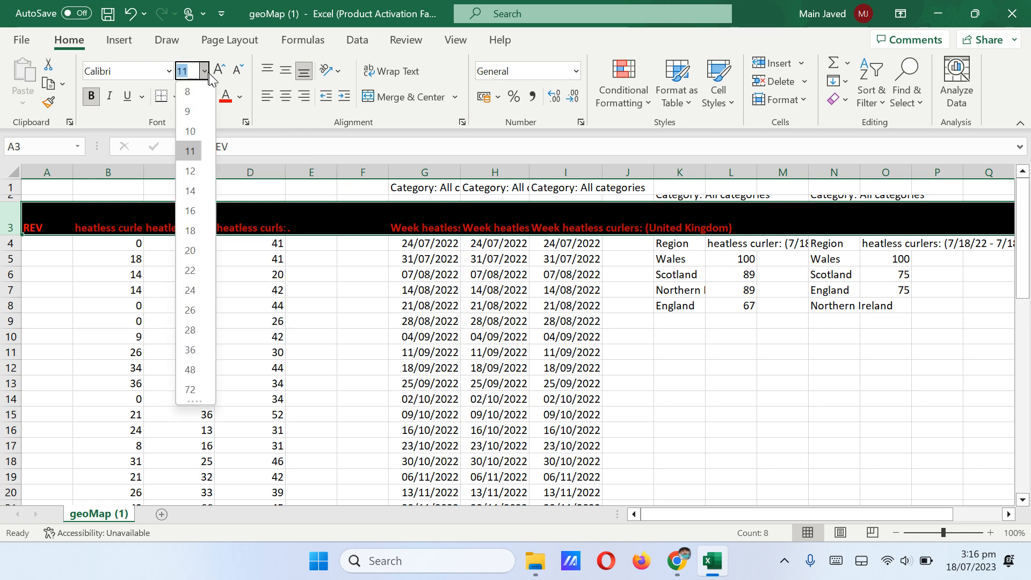
click(194, 211)
click(198, 308)
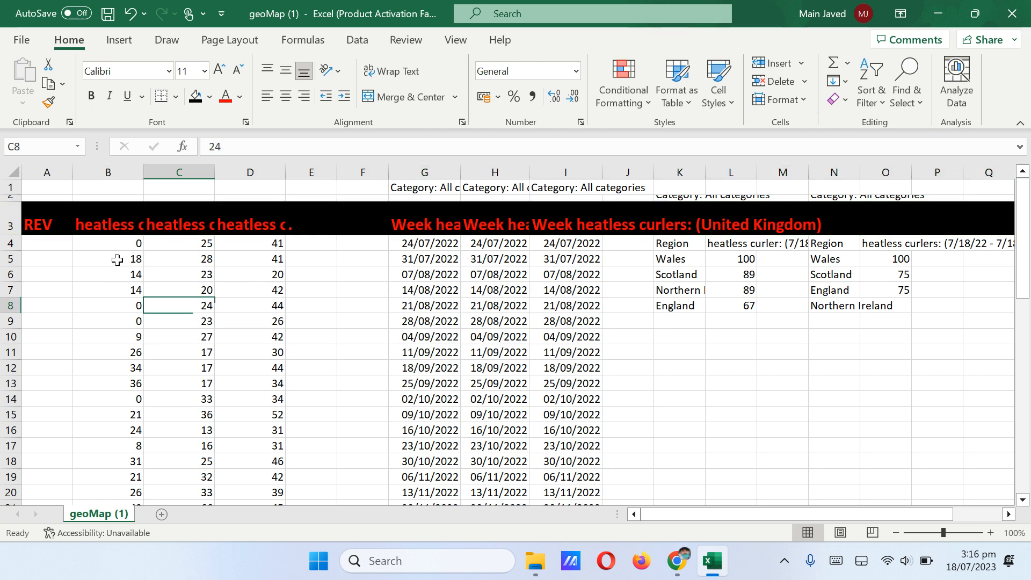
click(52, 248)
key(Right)
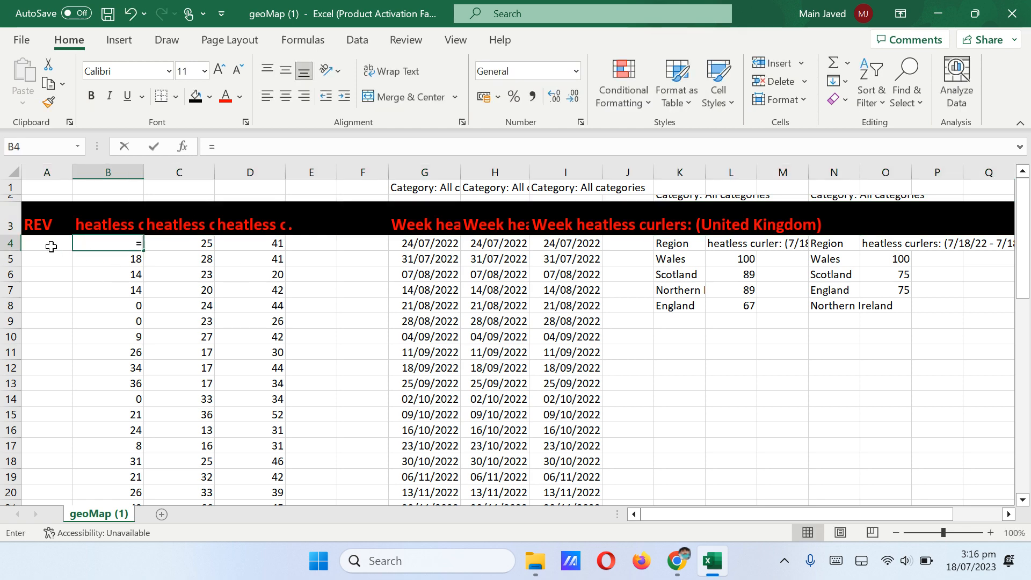
text(=)
click(51, 247)
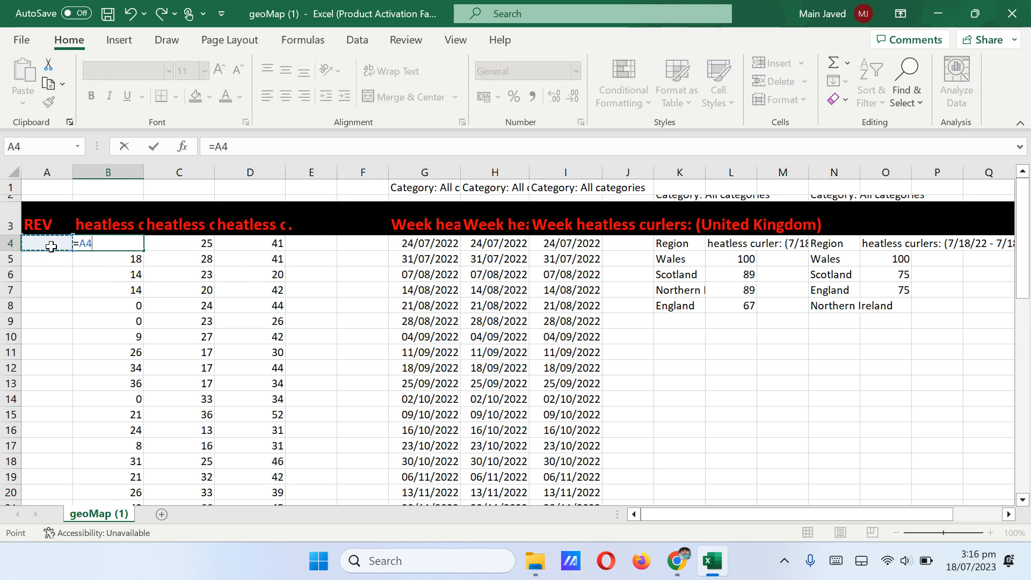
key(BackSpace)
key(BackSpace)
key(BackSpace)
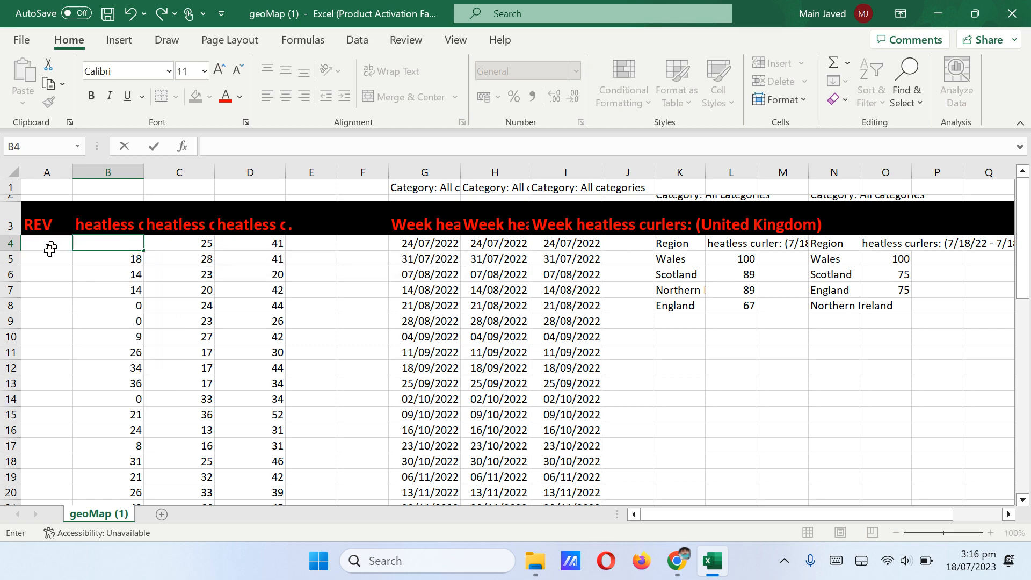
click(48, 252)
key(ctrl+z)
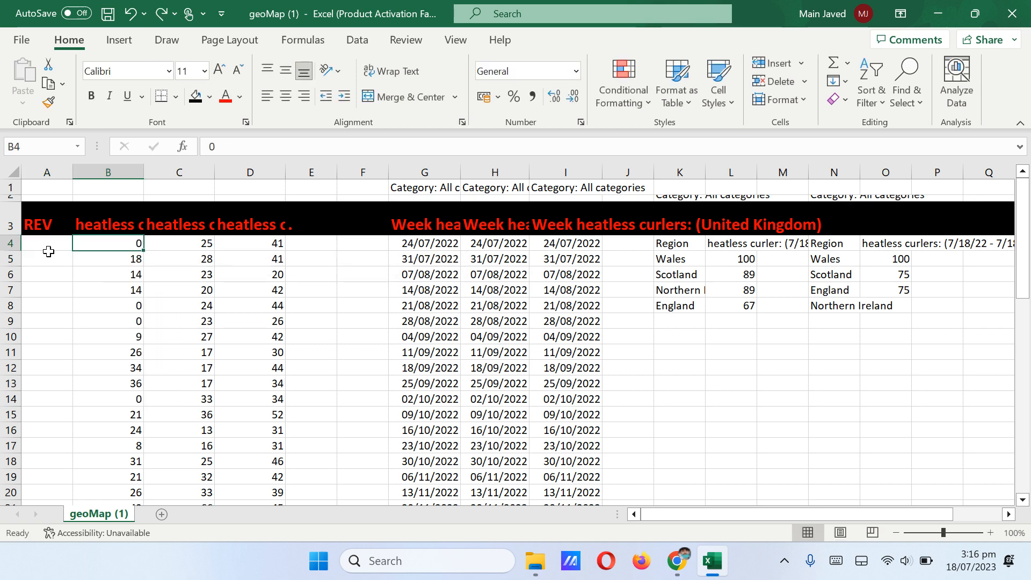
Step: Enter the formula =COUNTIF(B4:D4,">25") in cell A4 under the REV heading
click(49, 245)
text(=)
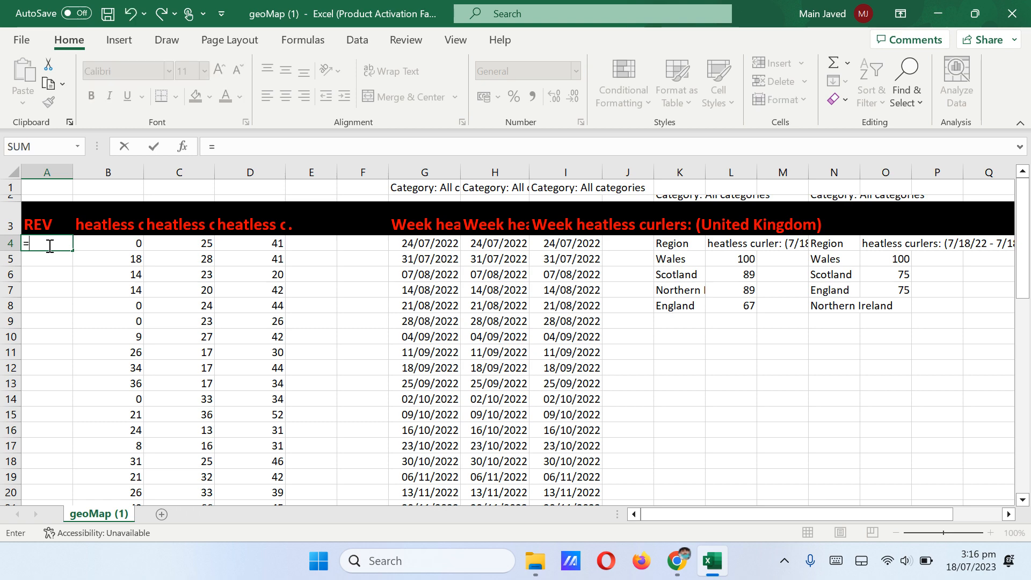
text(coun)
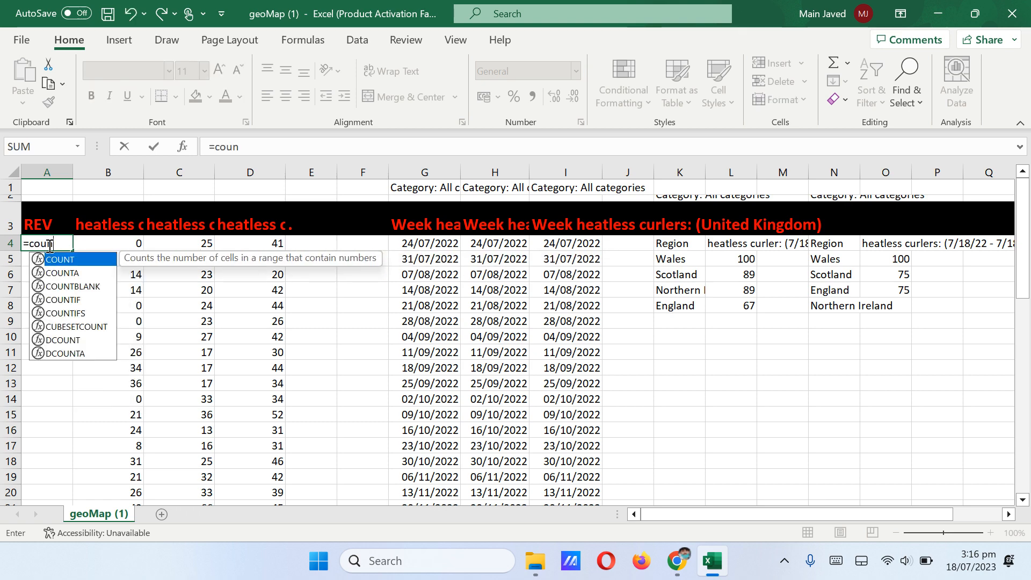
text(tif)
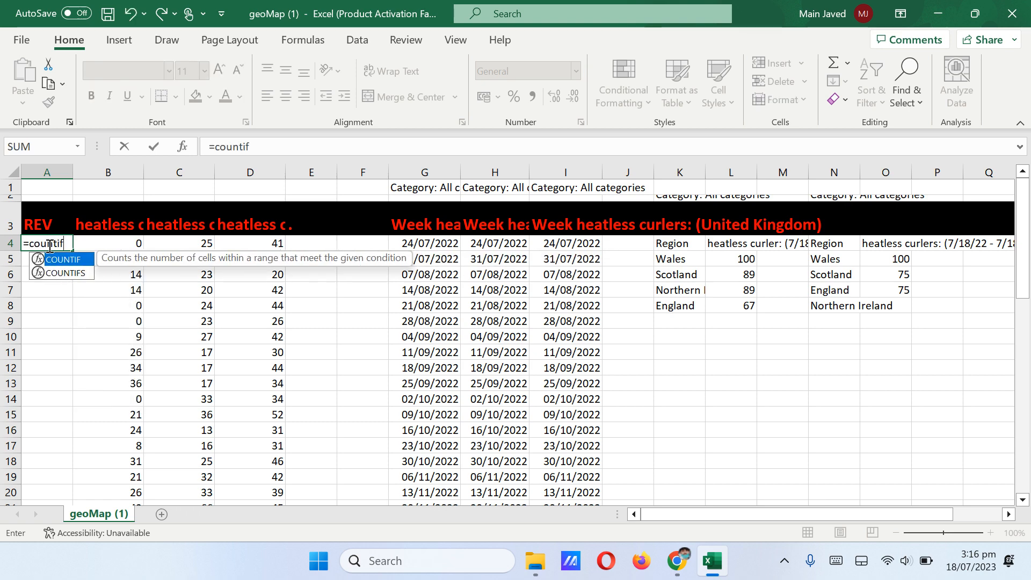
text(()
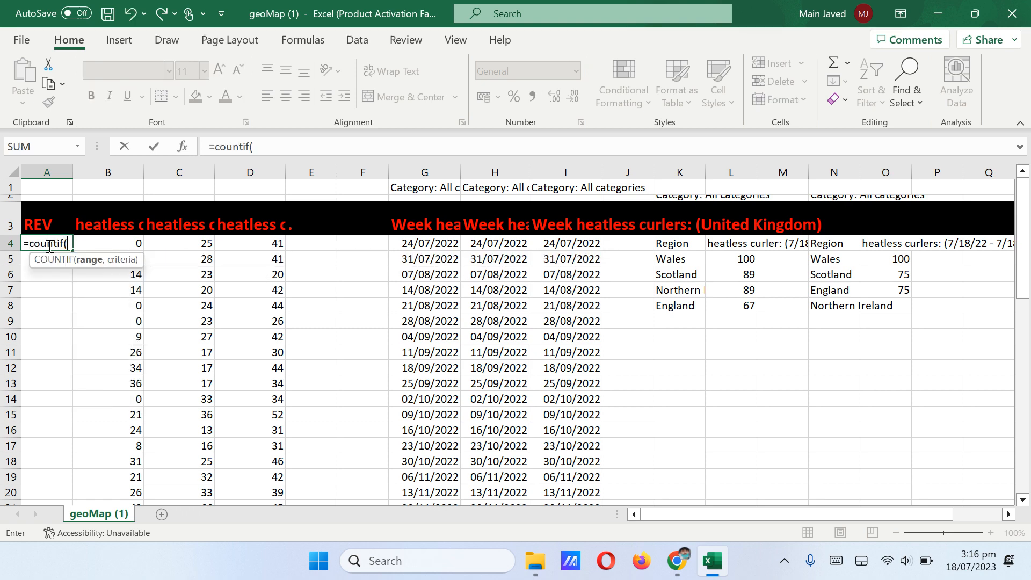
click(120, 239)
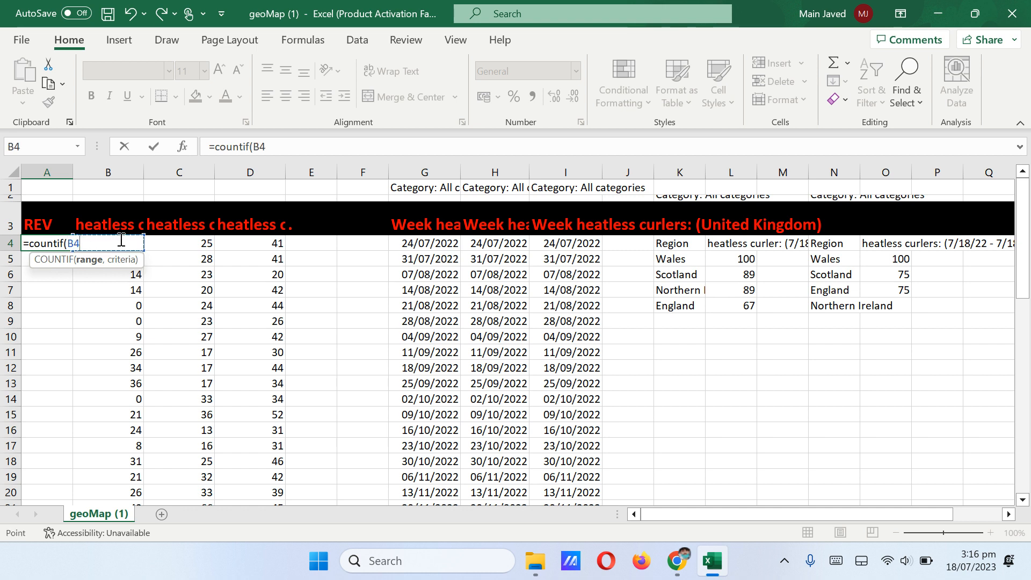
key(shift+Right)
key(shift+Right)
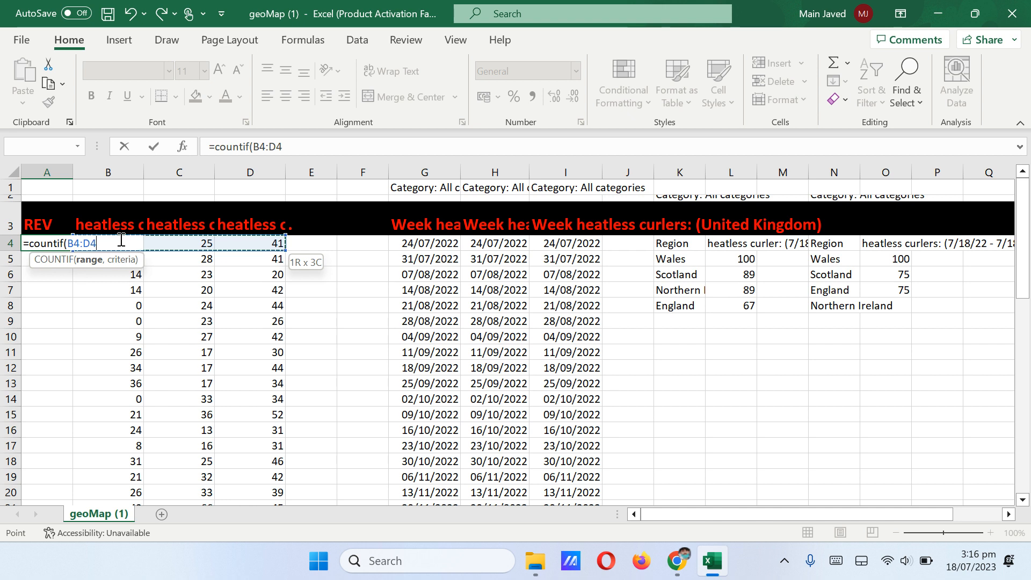
text(,>)
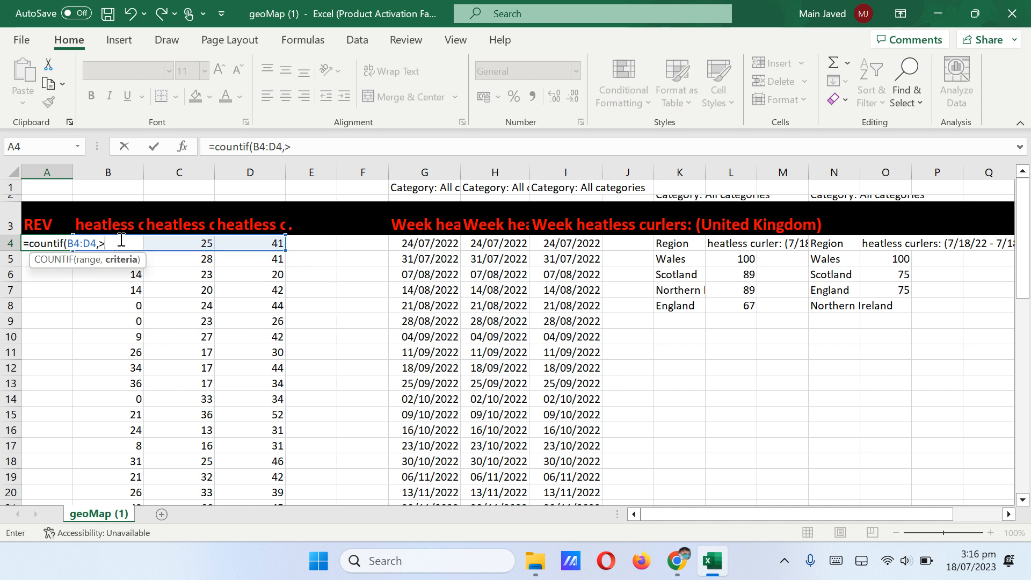
key(BackSpace)
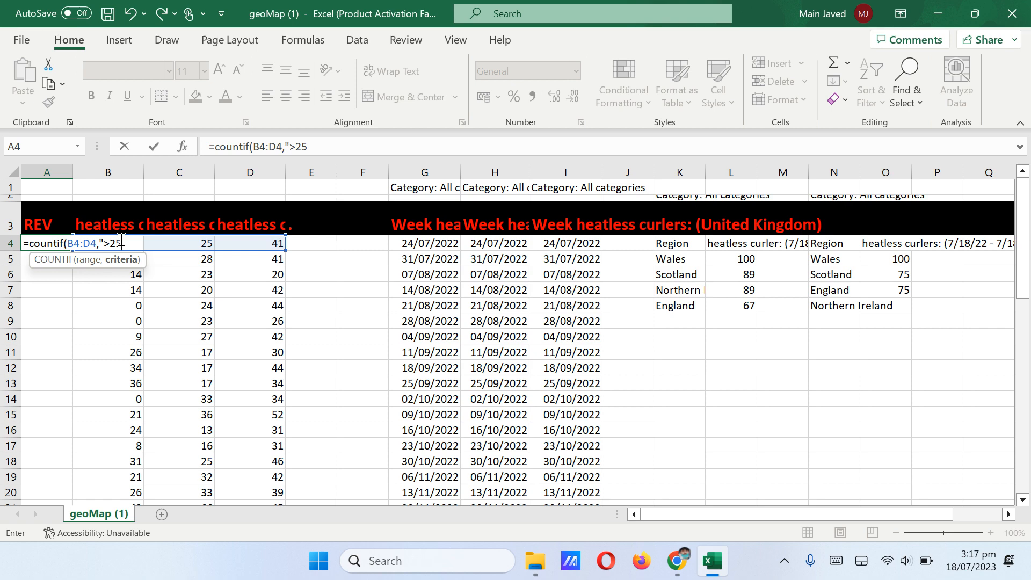
text())
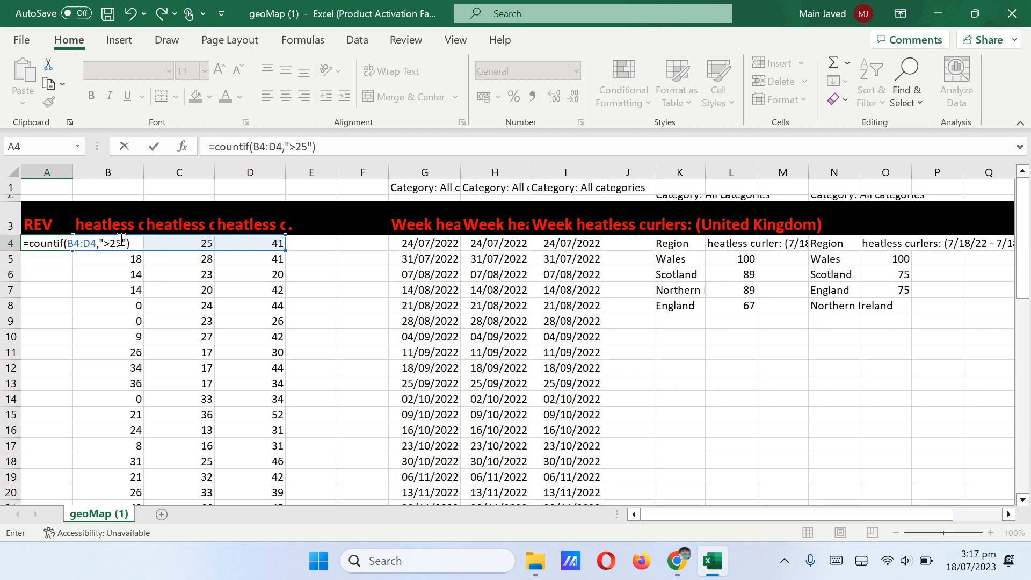
key(Return)
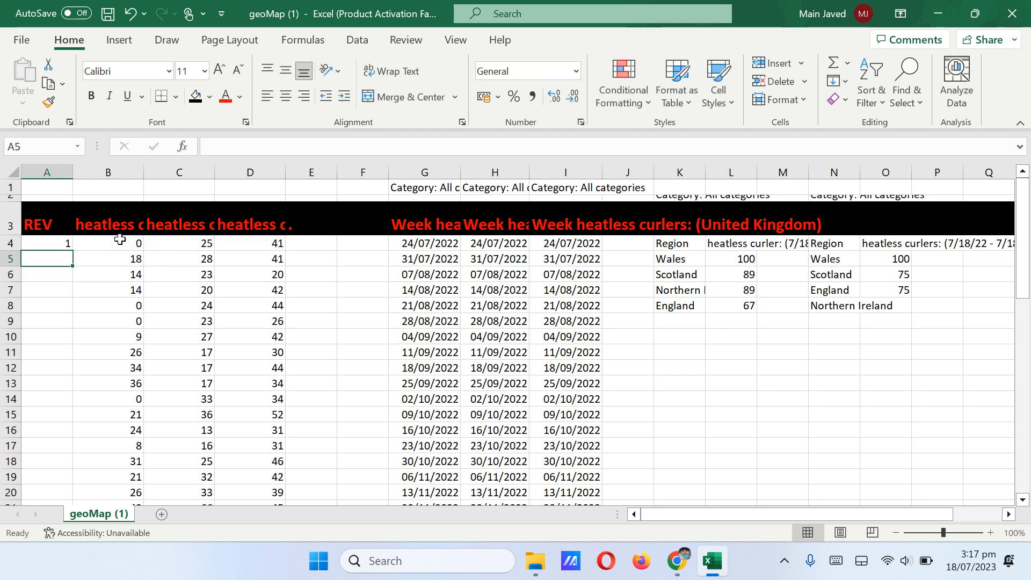
Step: Set the COUNTIF criterion in cell A4 to ">20" and review the formula
double_click(54, 241)
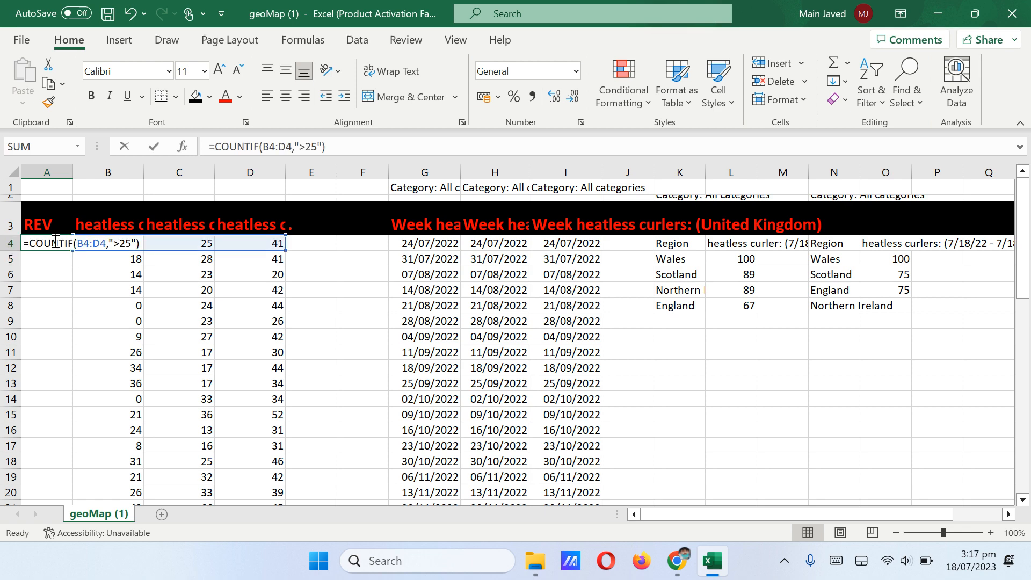
click(130, 241)
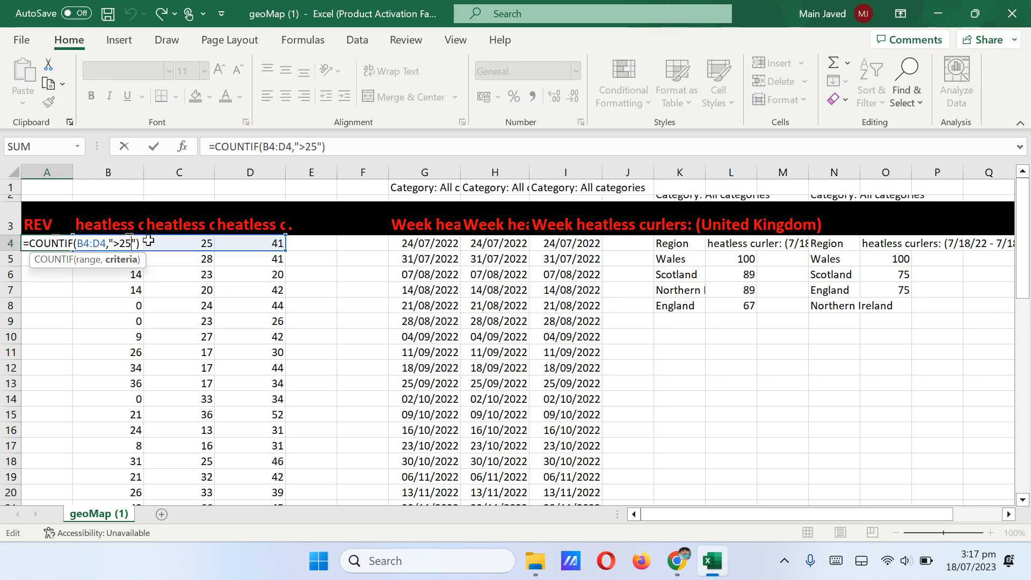
key(BackSpace)
text(0)
key(Return)
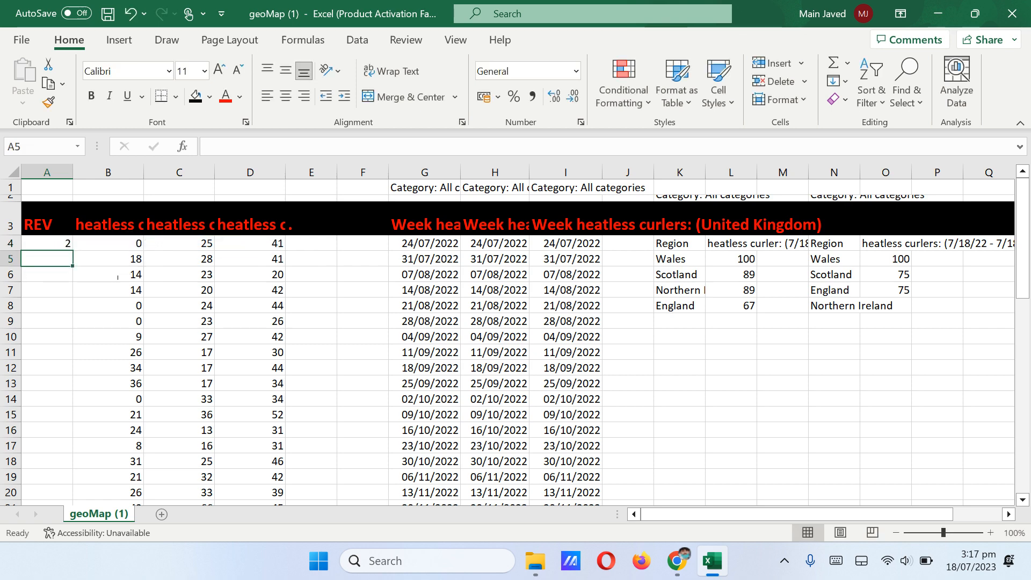
click(64, 244)
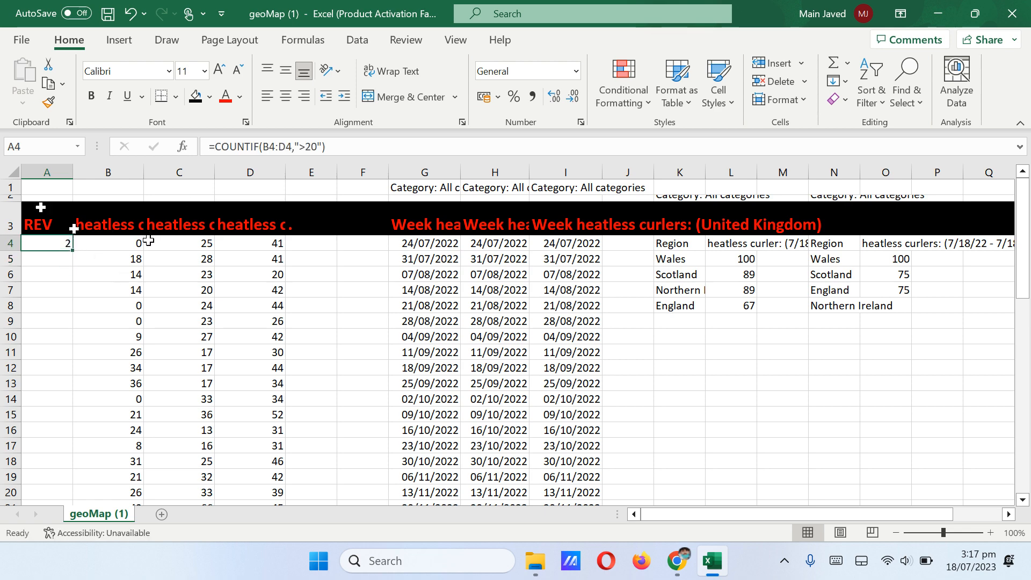
double_click(38, 244)
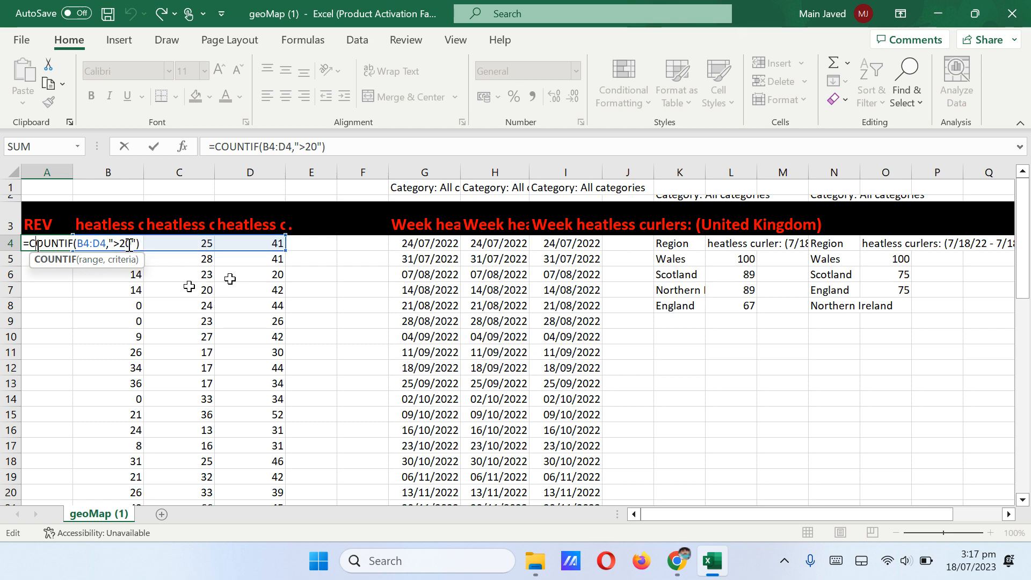
key(Return)
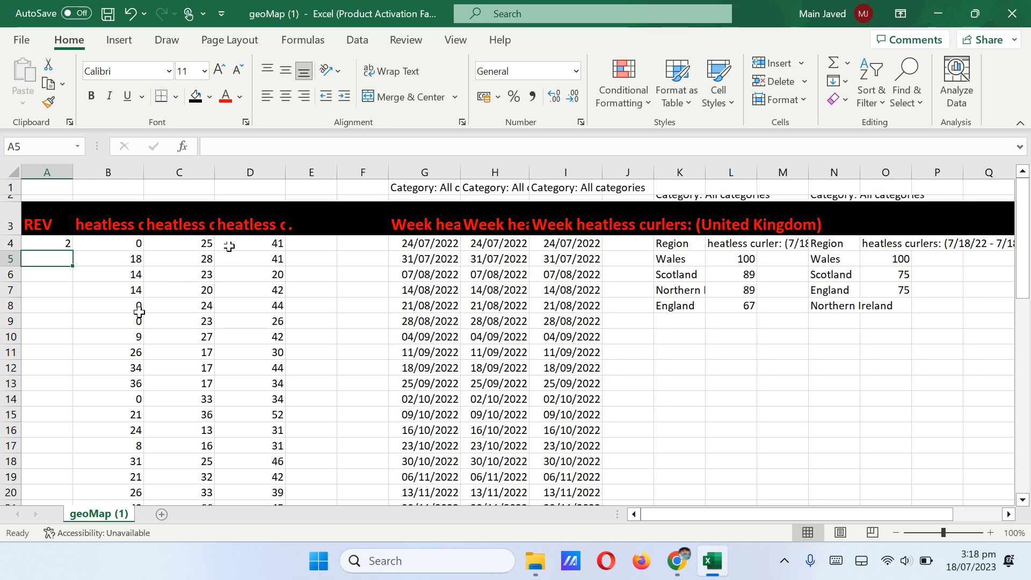
Step: Fill the COUNTIF formula in cell A4 down the REV column to the last data row
click(58, 245)
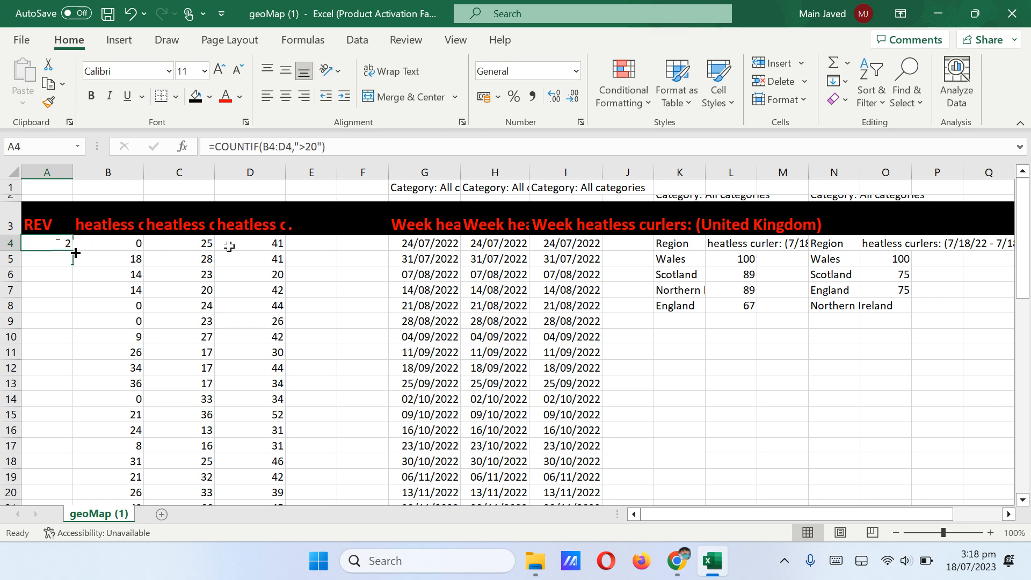
double_click(72, 250)
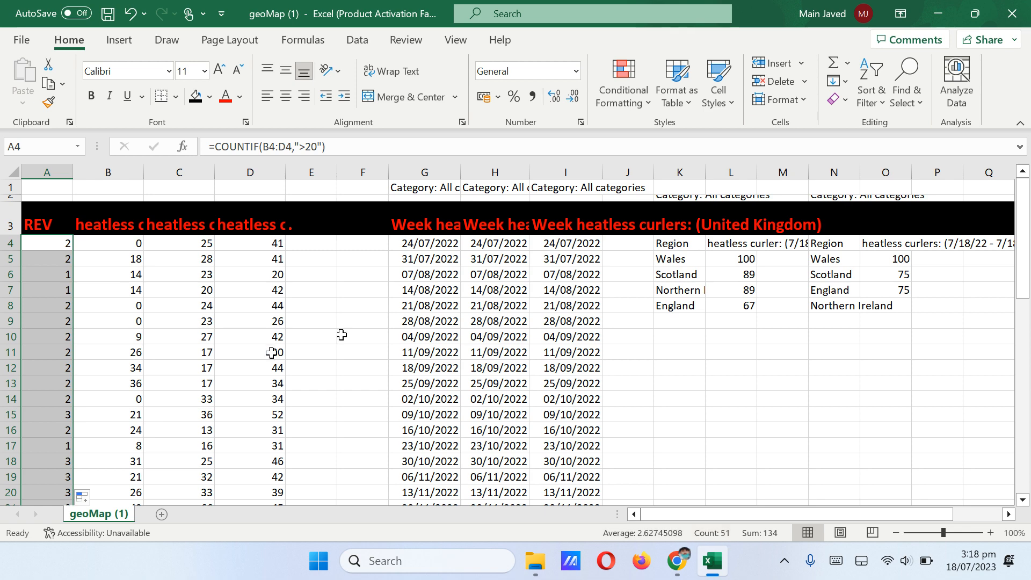
scroll(214, 327, down, 4)
scroll(114, 323, up, 4)
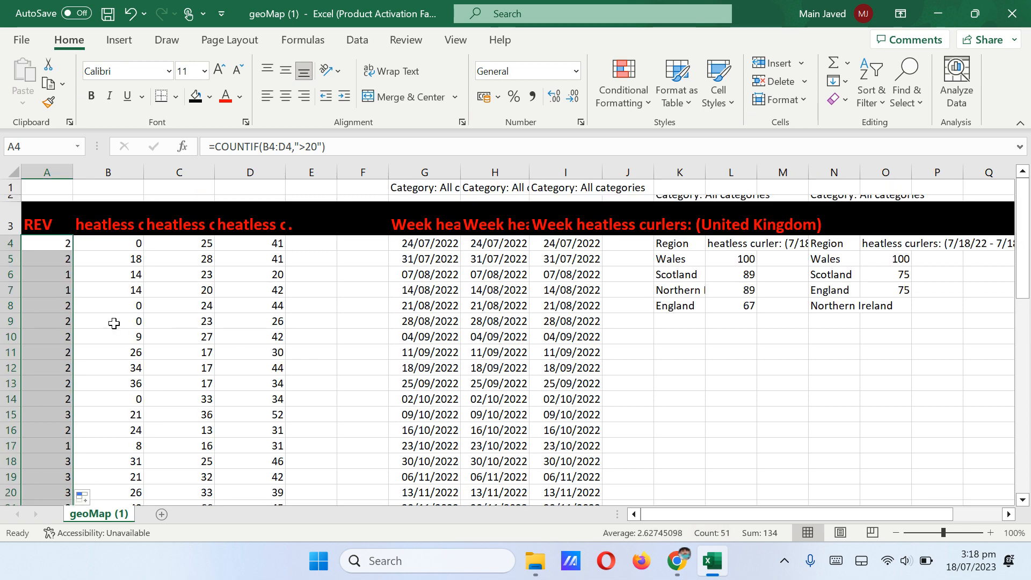
click(7, 208)
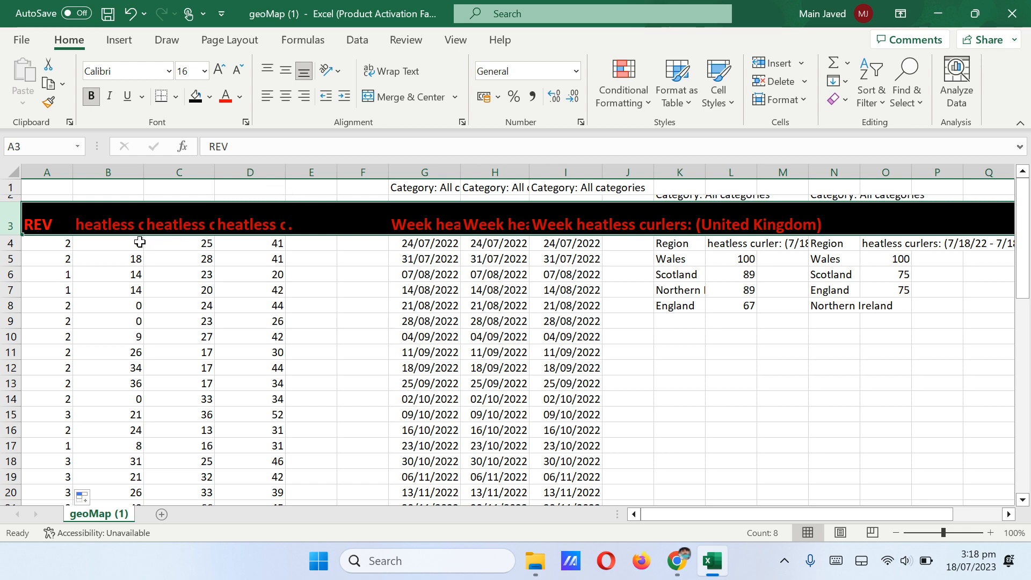
Step: Apply a green-yellow-red color scale to column B so its highest values are green
click(108, 171)
click(648, 86)
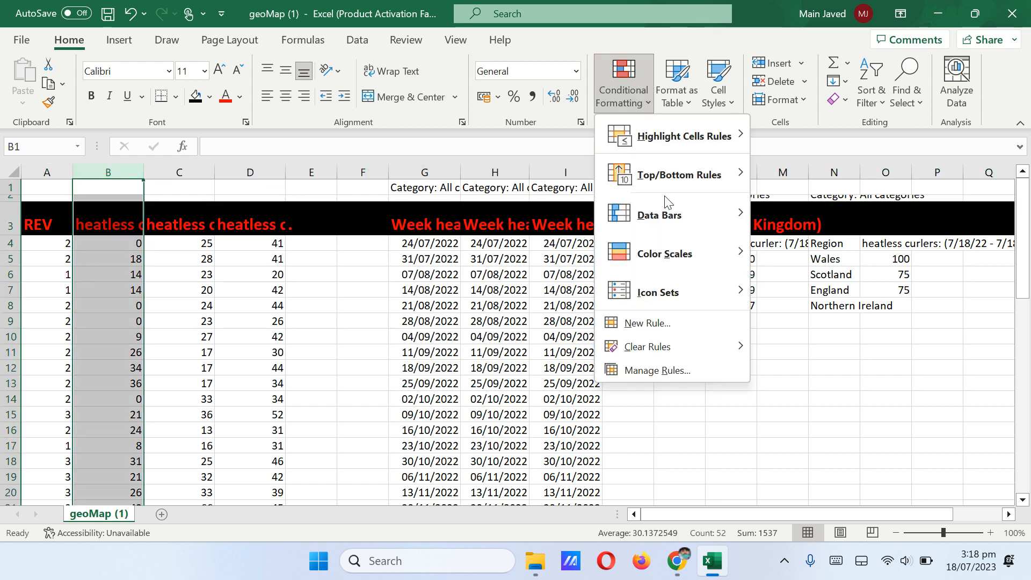
mouse_move(690, 266)
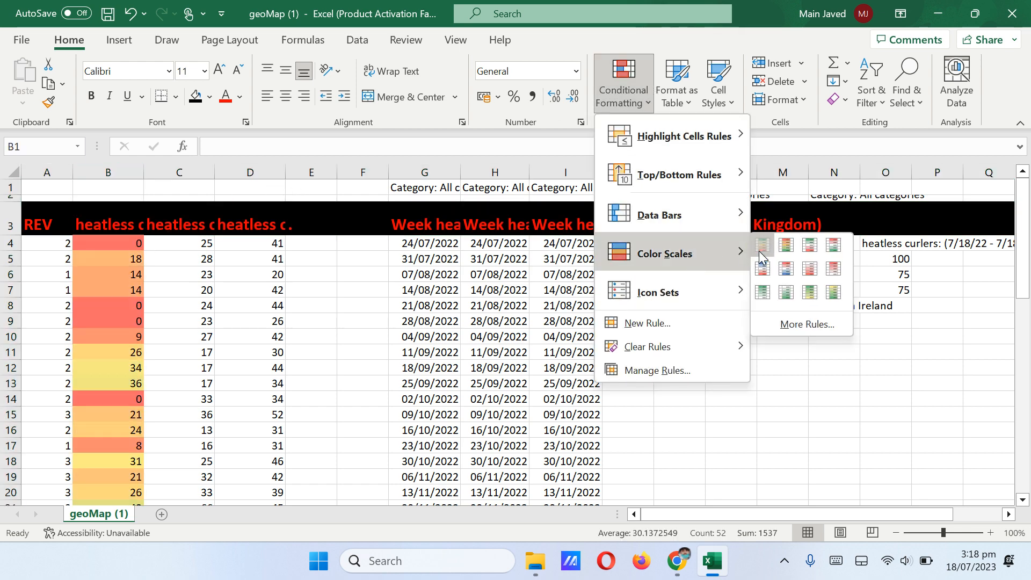
click(760, 246)
Step: Apply the same green-yellow-red color scale to column C
click(179, 172)
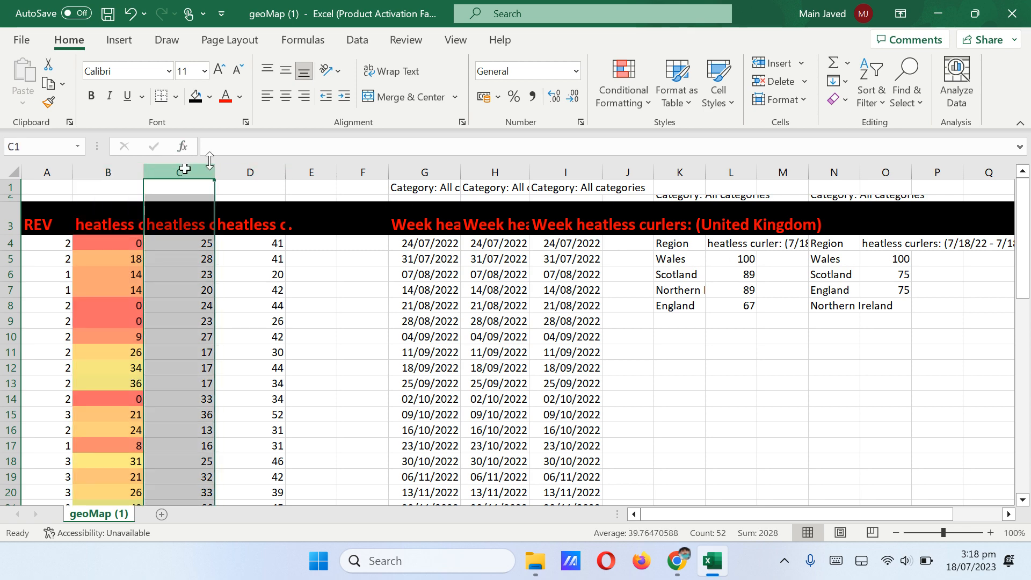
click(620, 92)
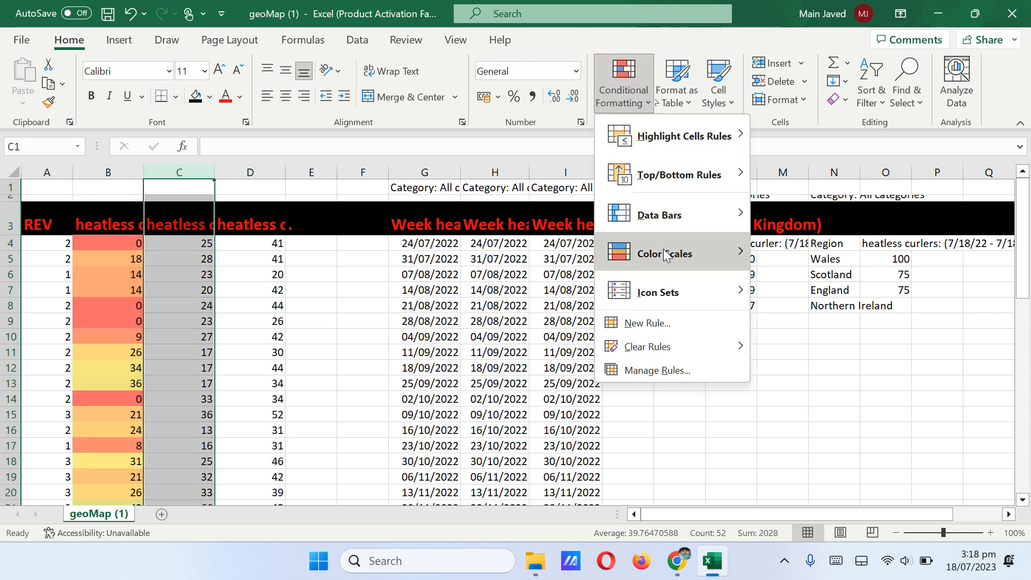
mouse_move(662, 251)
click(795, 246)
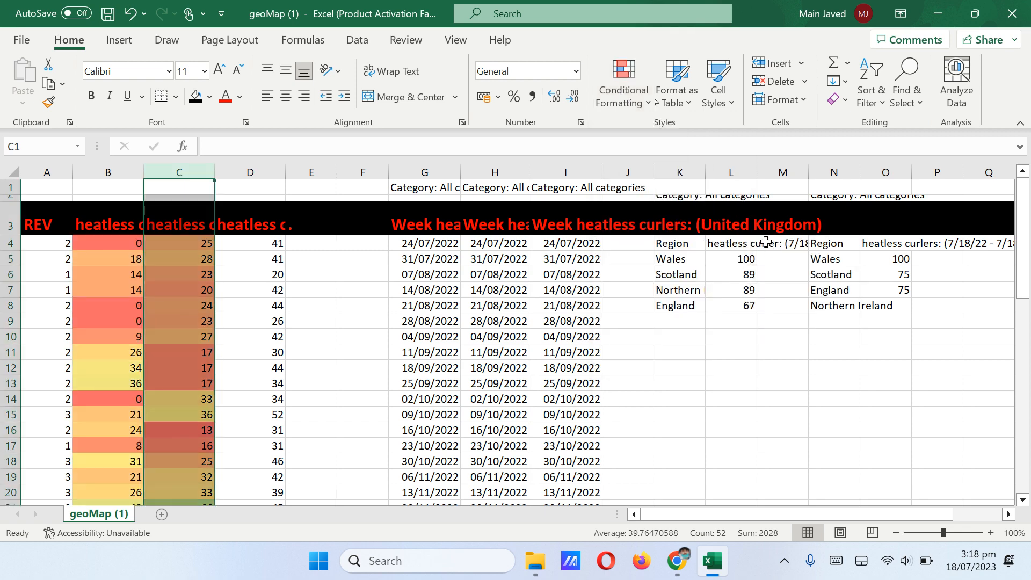
Step: Apply the green-yellow-red color scale to column D and check the coloring across the data rows
click(269, 171)
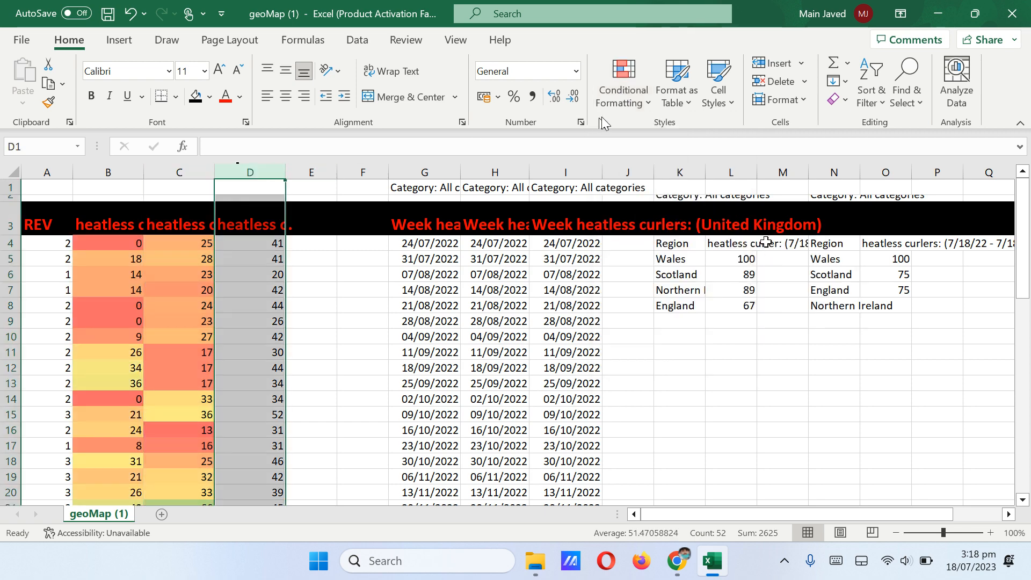
click(612, 108)
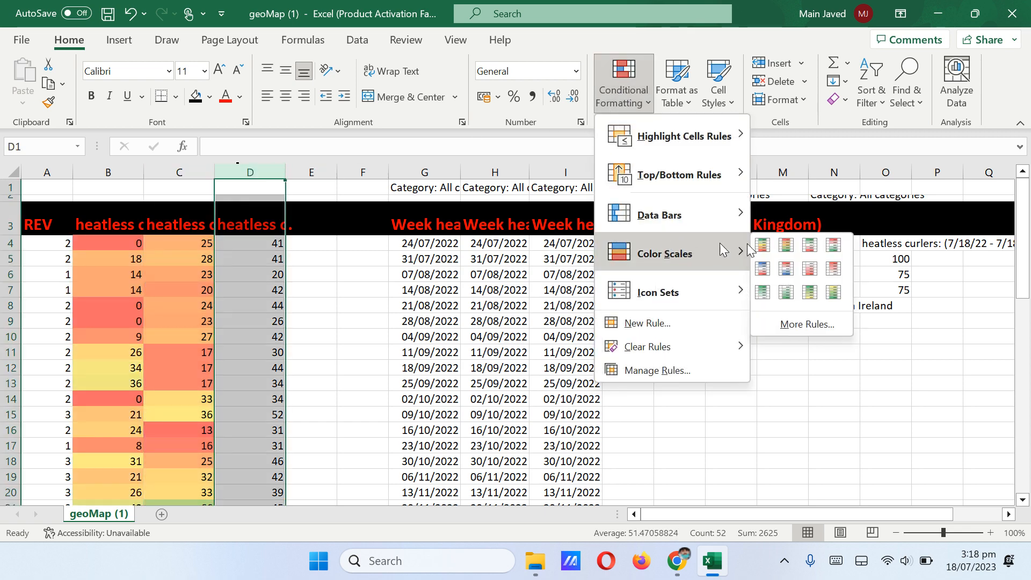
click(761, 246)
click(317, 304)
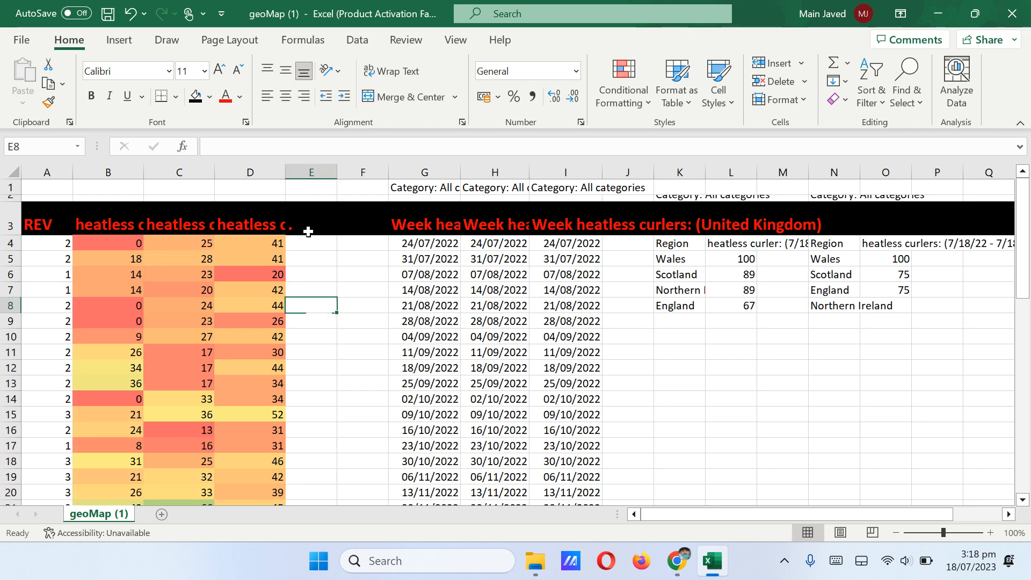
scroll(204, 490, down, 10)
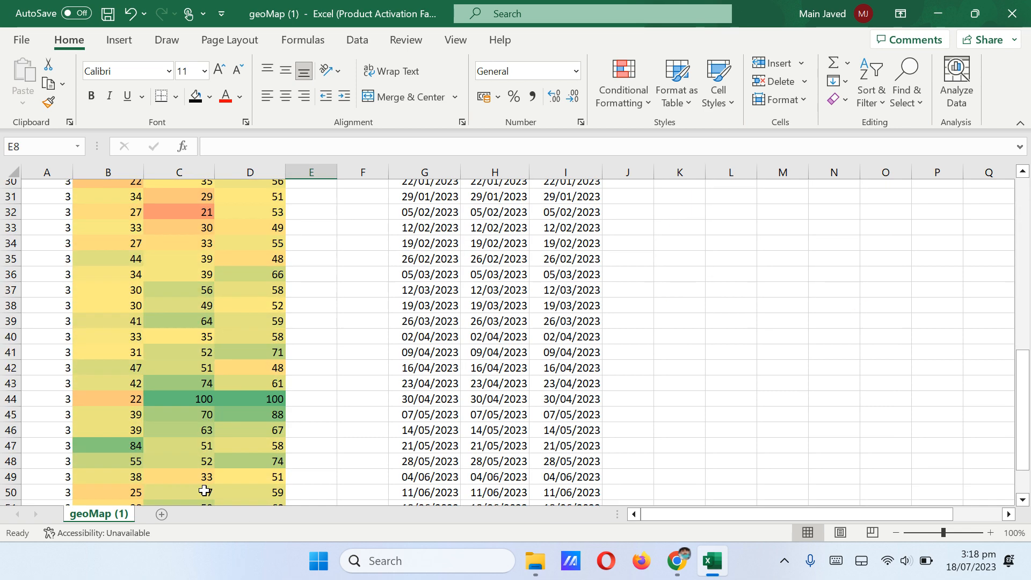
scroll(343, 392, up, 10)
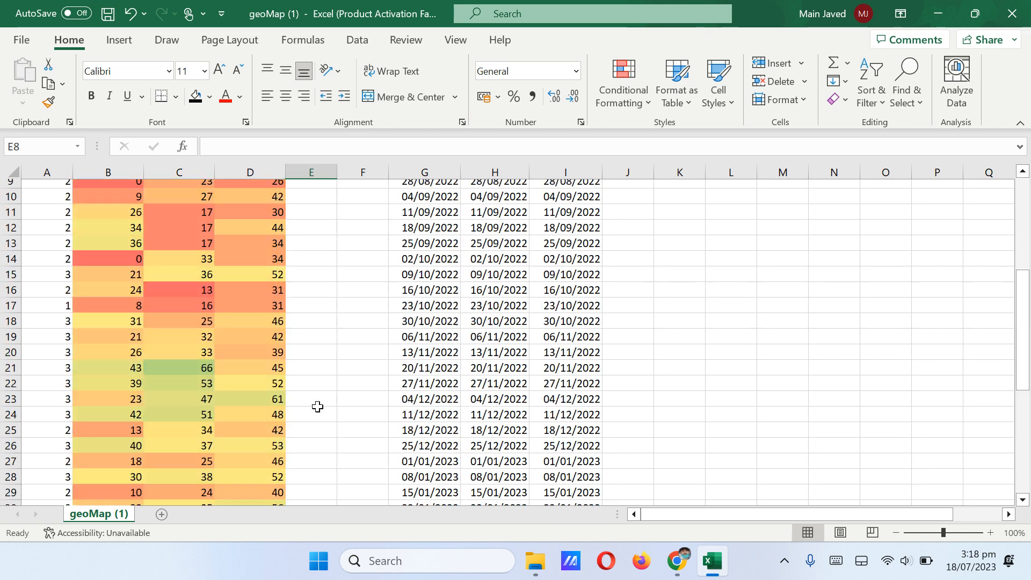
Step: Widen columns B and C to show more of their heatless curler headings
click(122, 172)
drag(144, 172, 159, 172)
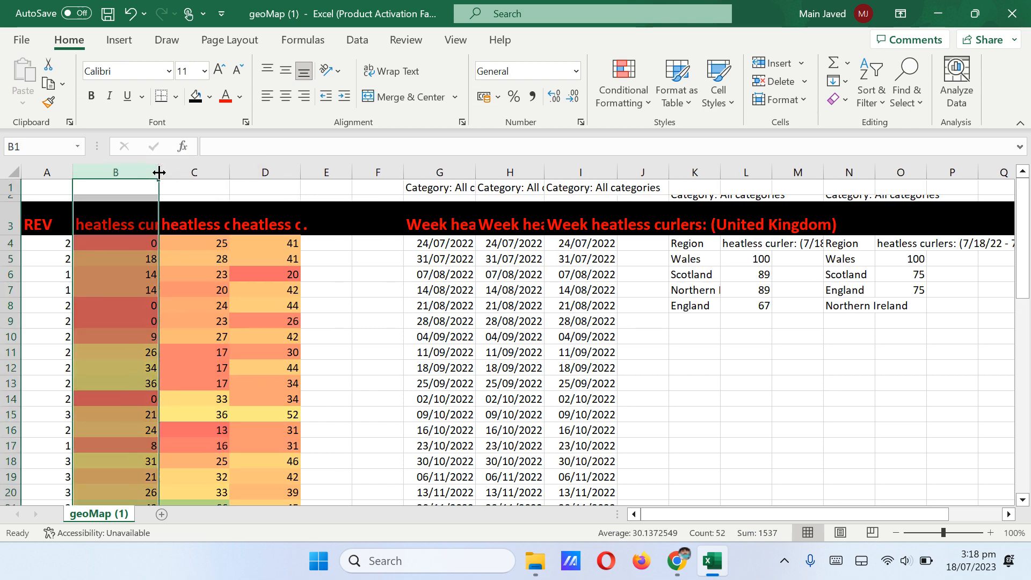
click(199, 171)
drag(230, 171, 247, 188)
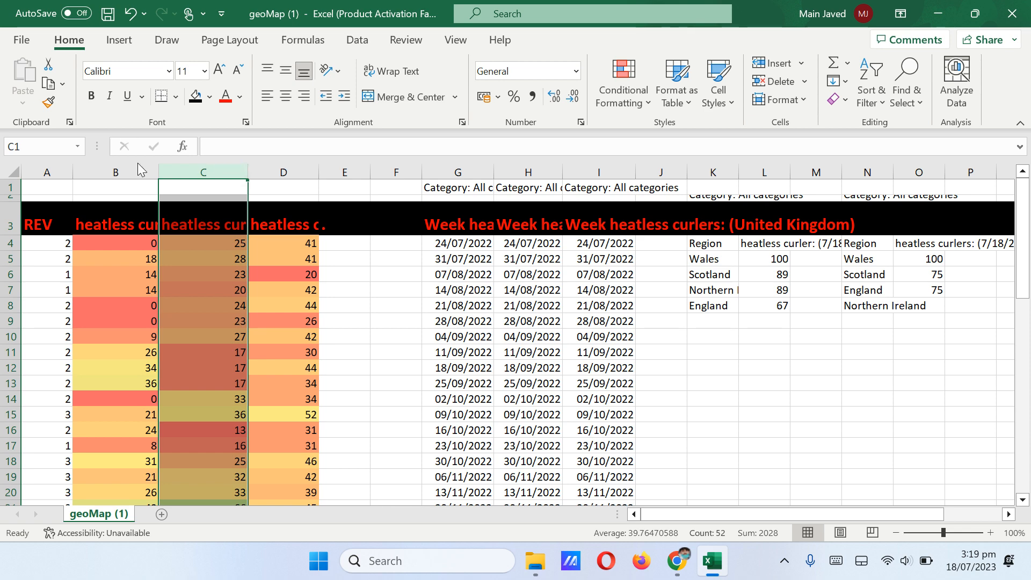
Step: Examine the trend values in row 44 and the rows below it against their week dates
scroll(207, 327, down, 11)
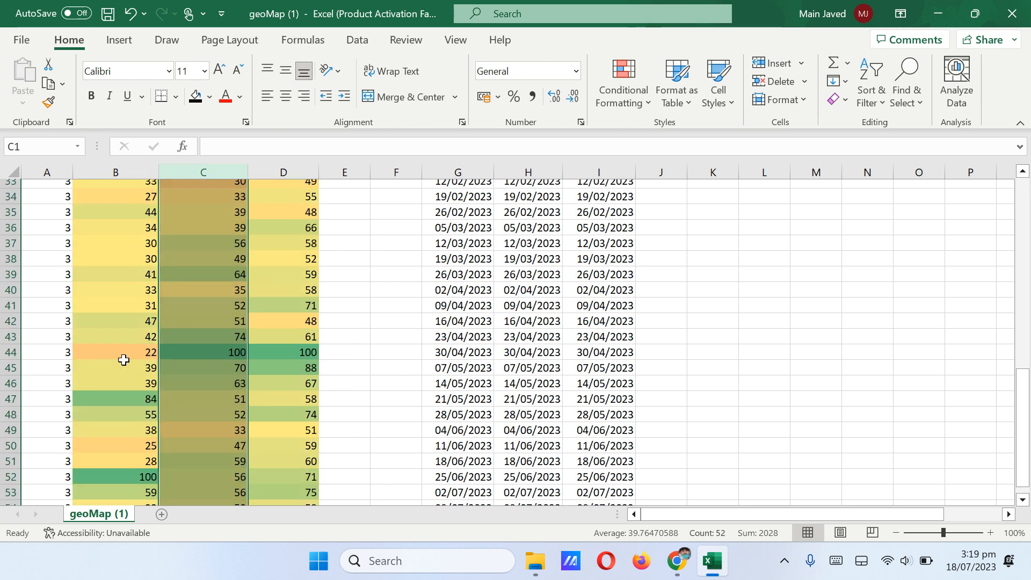
click(35, 350)
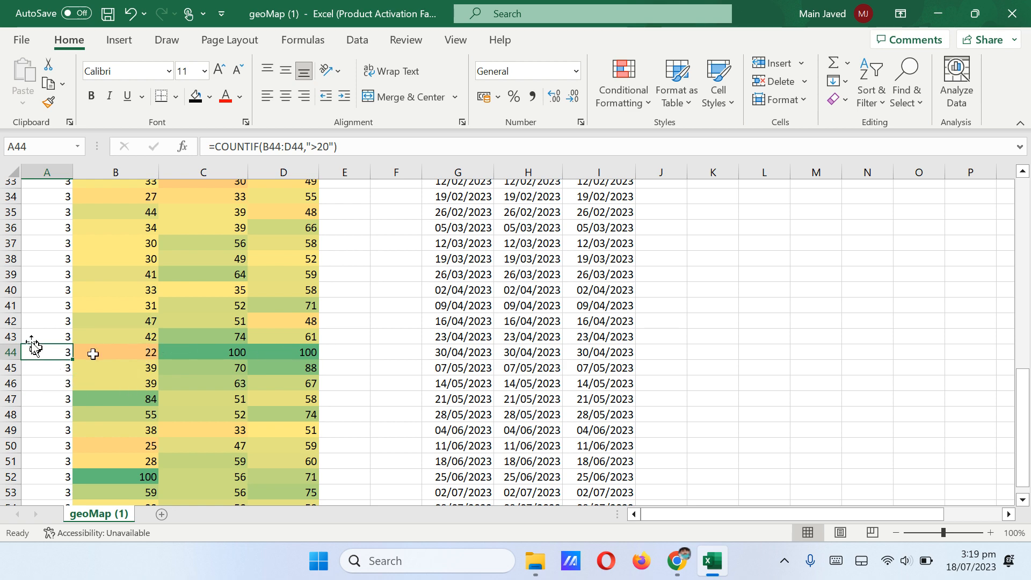
click(5, 352)
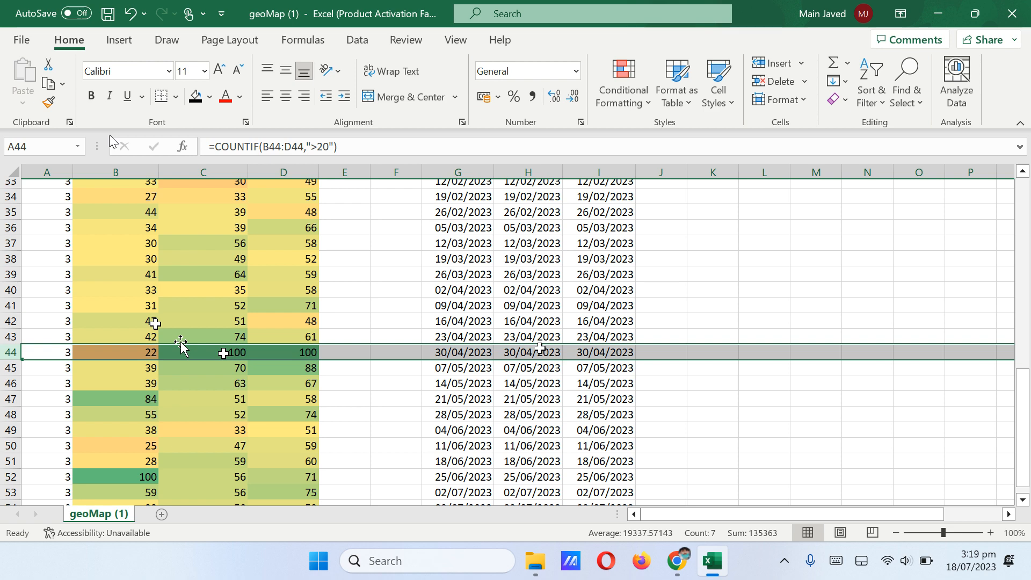
scroll(223, 353, down, 2)
scroll(223, 353, up, 1)
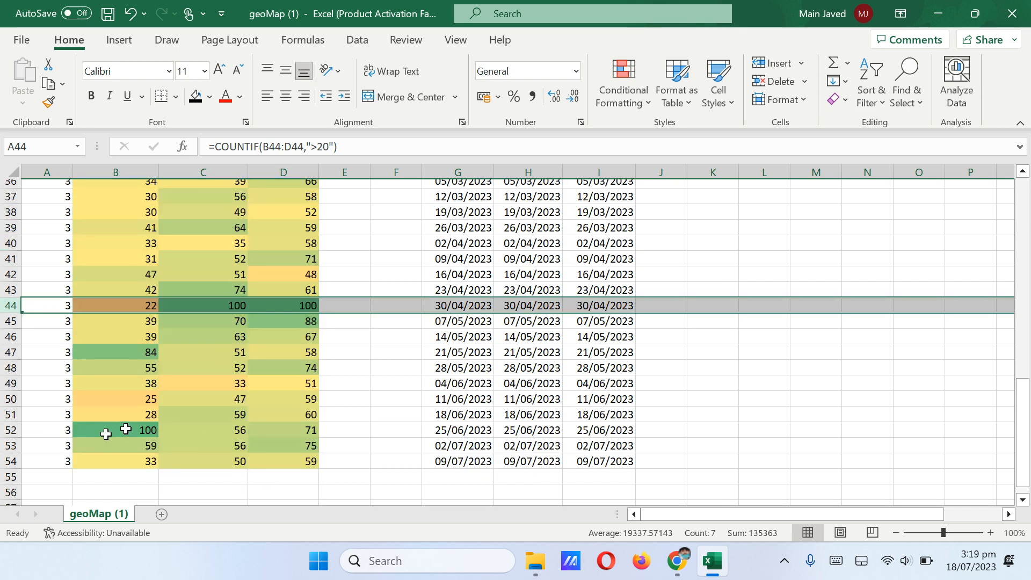
Step: Fill the 18/06/2023 date cells G51:I51 with dark green
click(465, 414)
drag(465, 414, 609, 410)
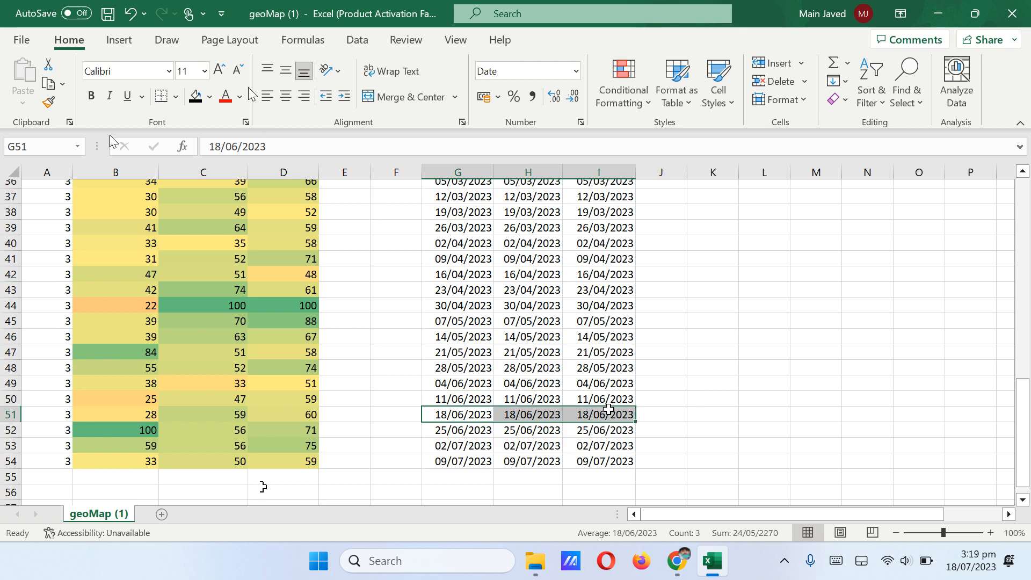
click(209, 96)
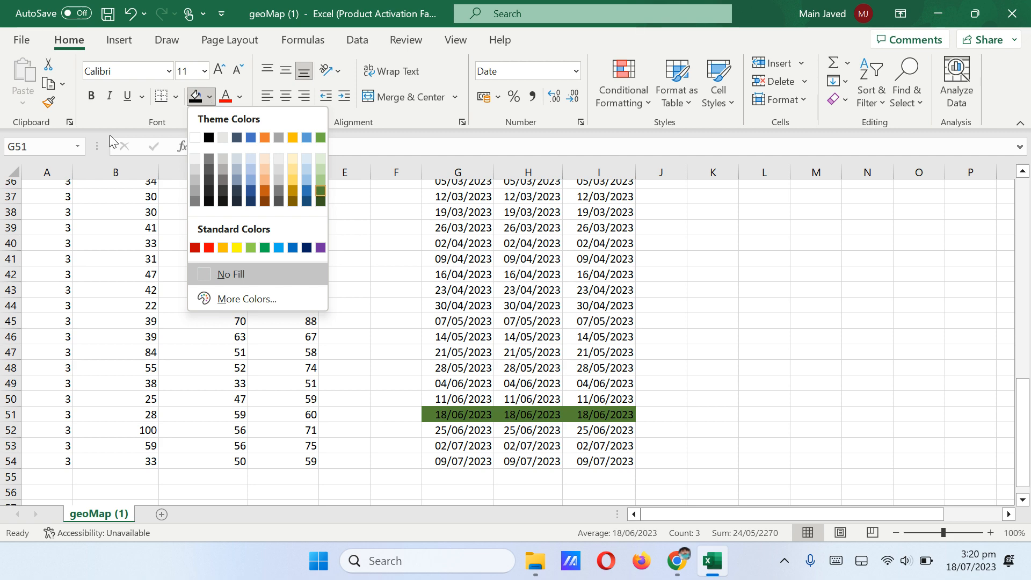
click(324, 191)
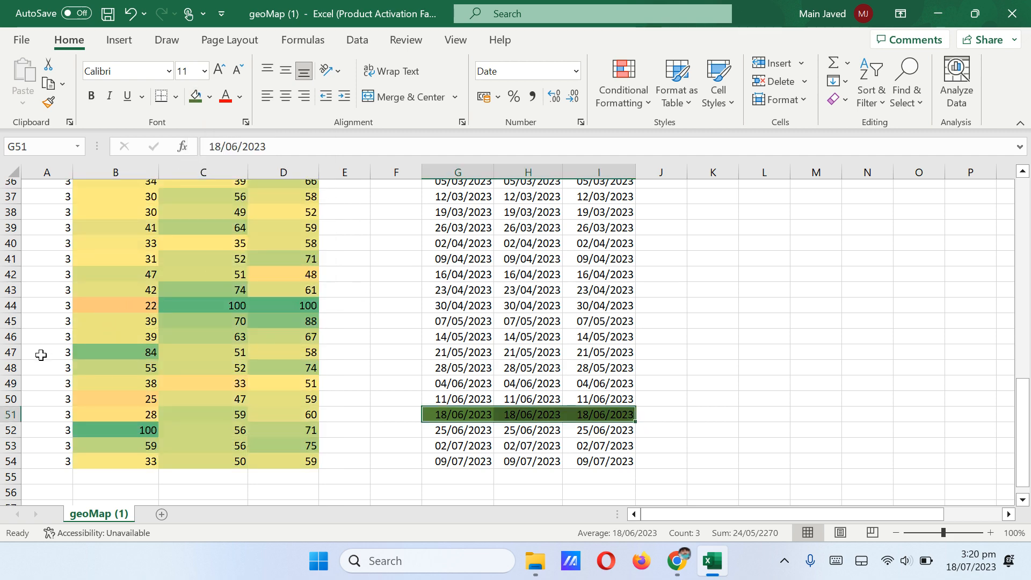
click(11, 352)
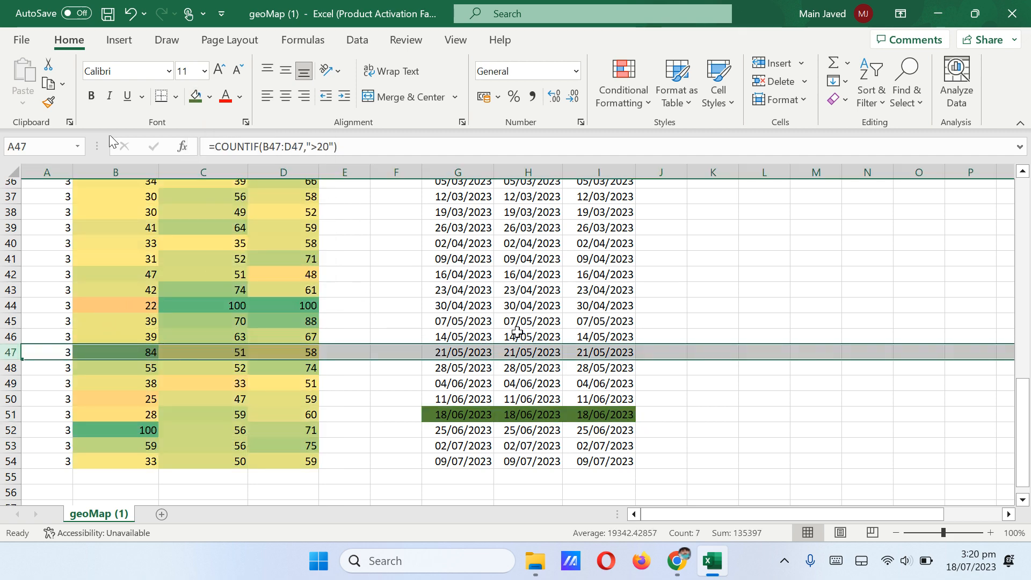
drag(477, 349, 594, 350)
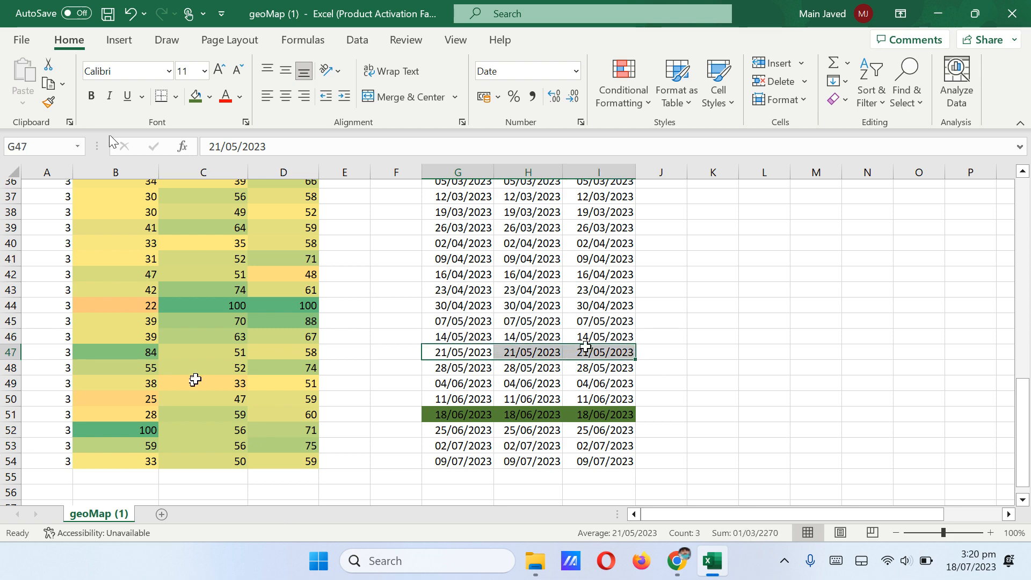
scroll(195, 379, up, 2)
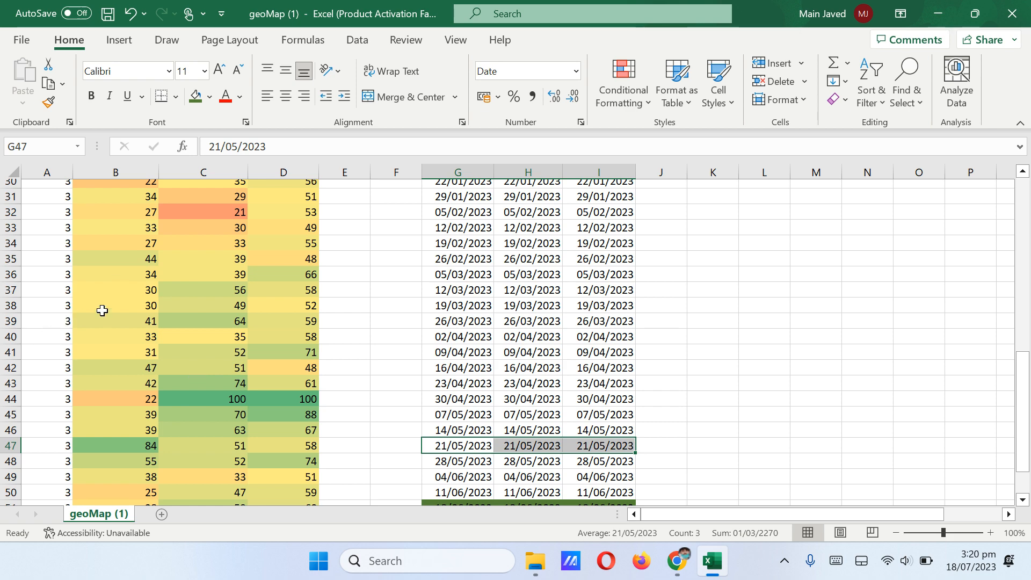
Step: Fill the date cells G37:I53, from 12/03/2023 to 02/07/2023, with light green
click(12, 287)
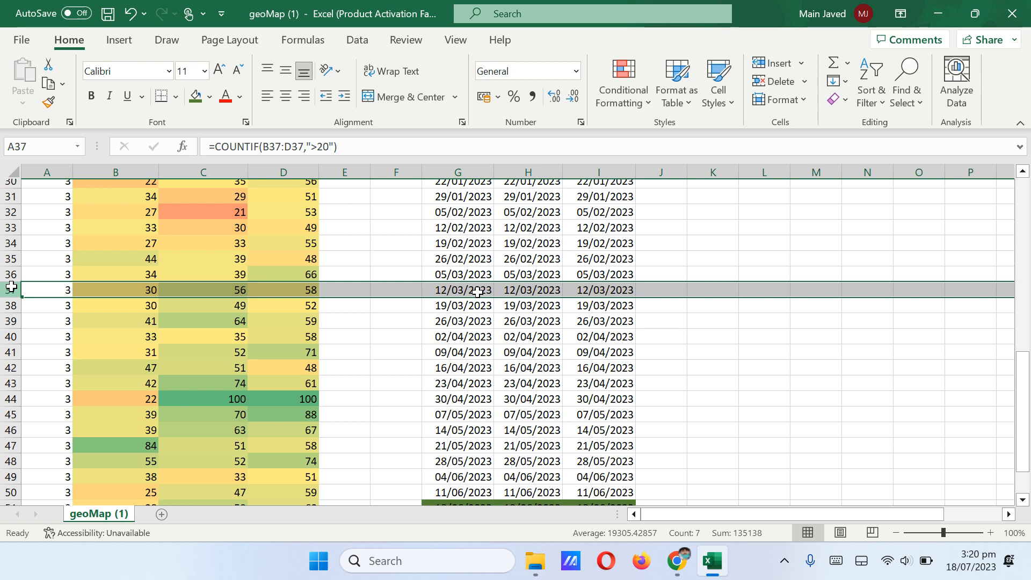
scroll(477, 292, down, 2)
scroll(475, 253, up, 1)
scroll(475, 253, up, 1)
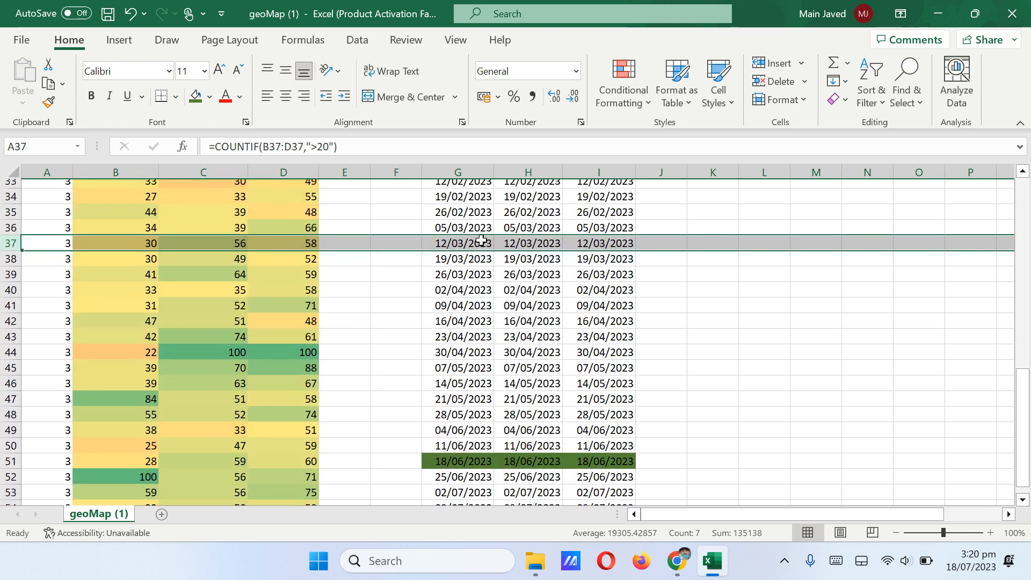
drag(463, 243, 585, 492)
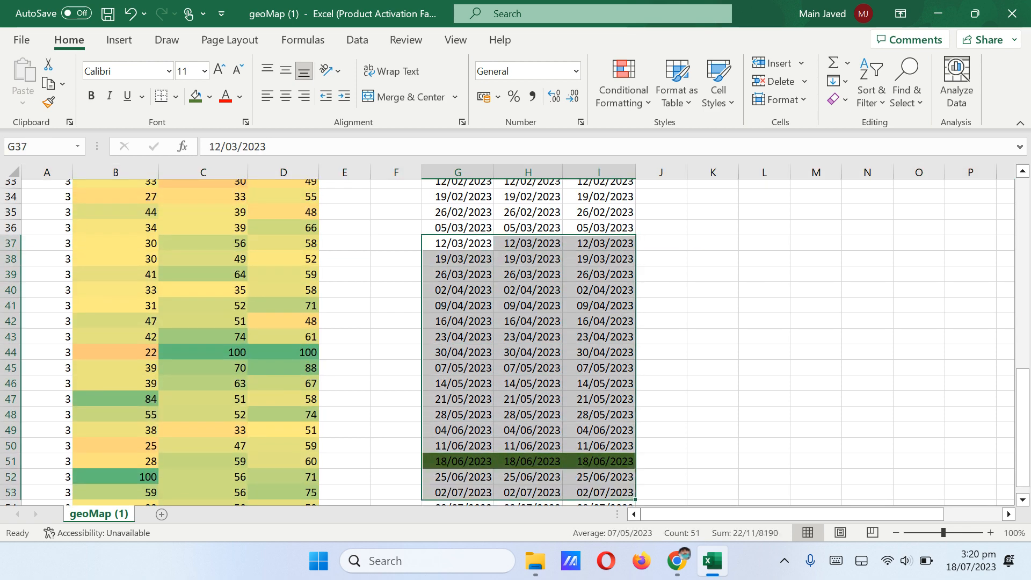
scroll(626, 478, down, 2)
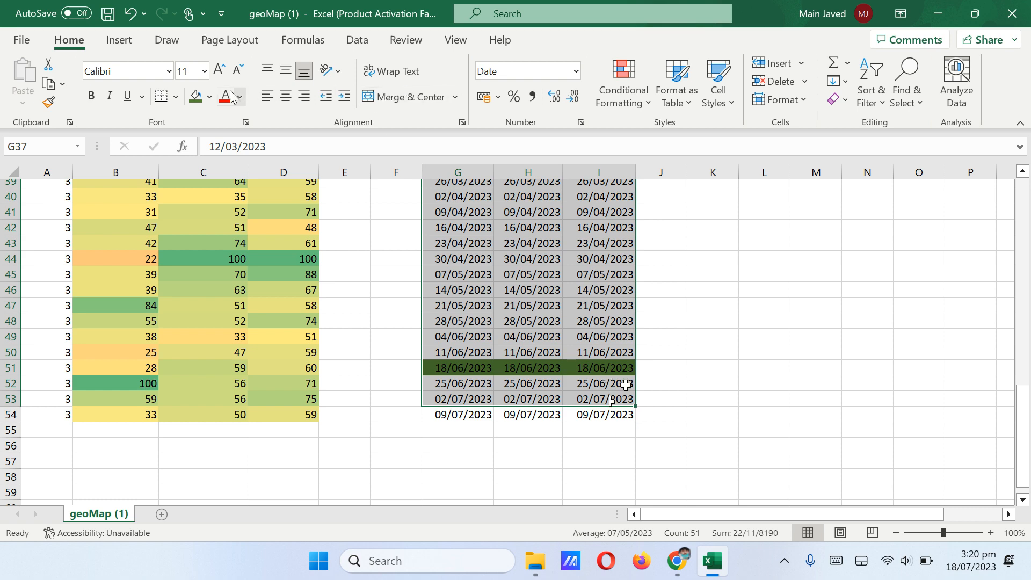
click(210, 97)
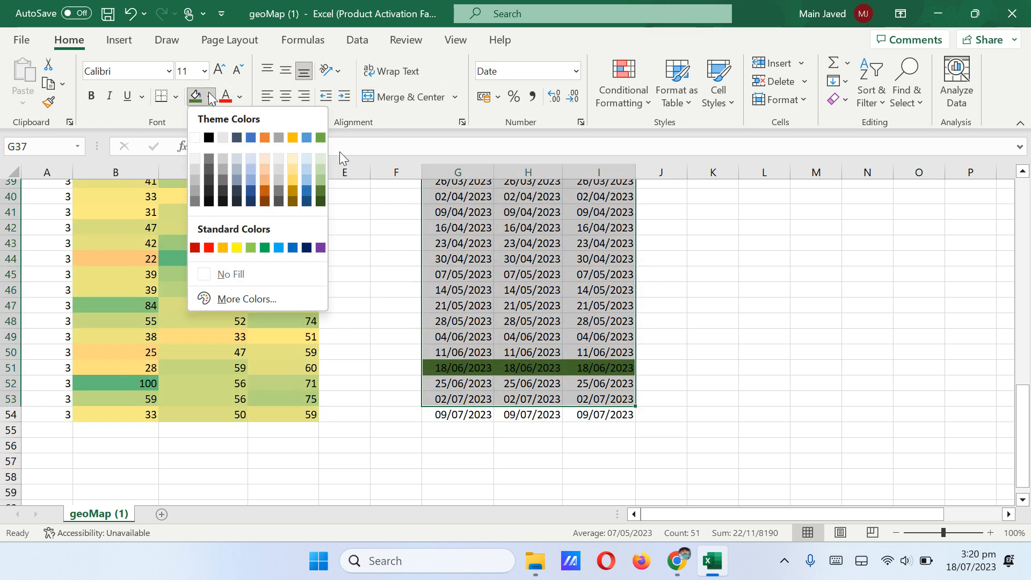
click(320, 182)
scroll(511, 299, up, 4)
scroll(505, 397, down, 2)
scroll(494, 499, down, 1)
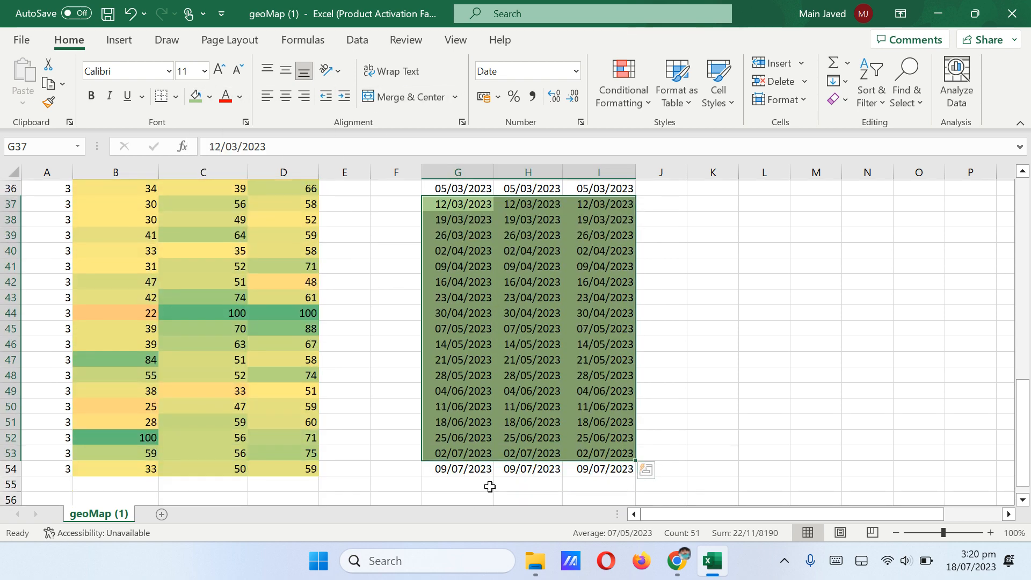
Step: Fill the last date cells G54:I54, dated 09/07/2023, with the same light green
drag(484, 472, 564, 463)
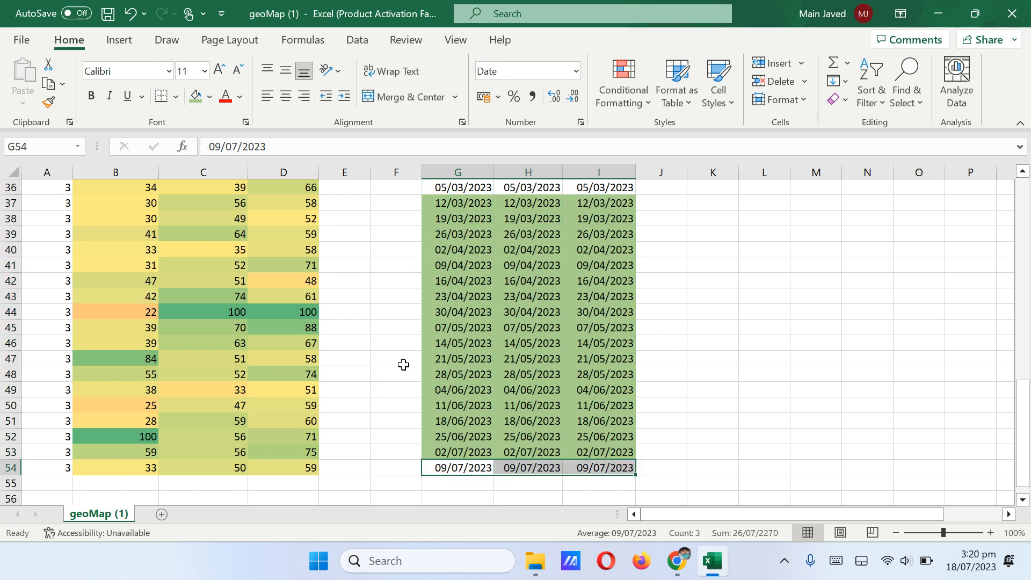
click(196, 97)
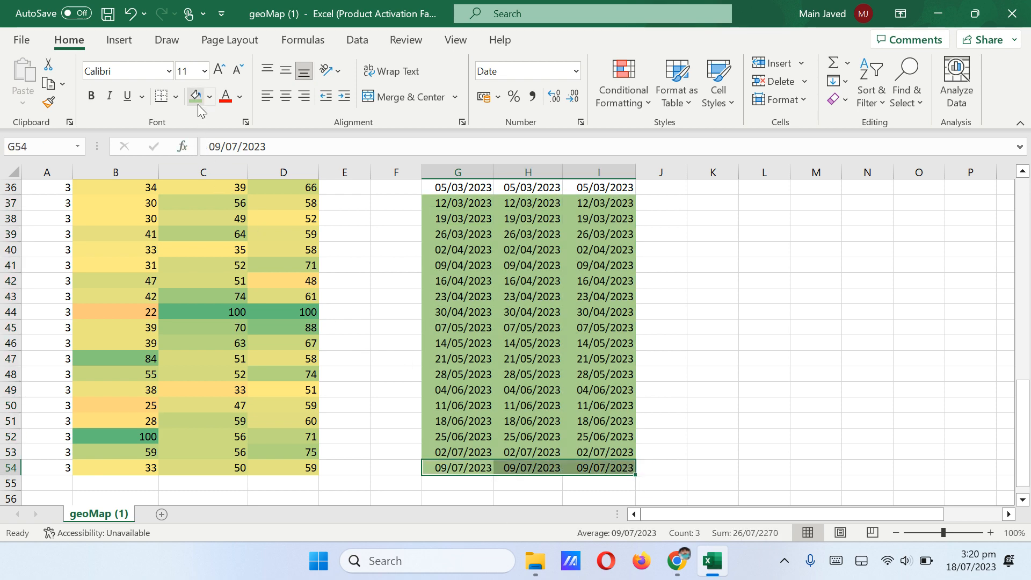
click(648, 392)
scroll(559, 394, up, 1)
scroll(559, 393, down, 1)
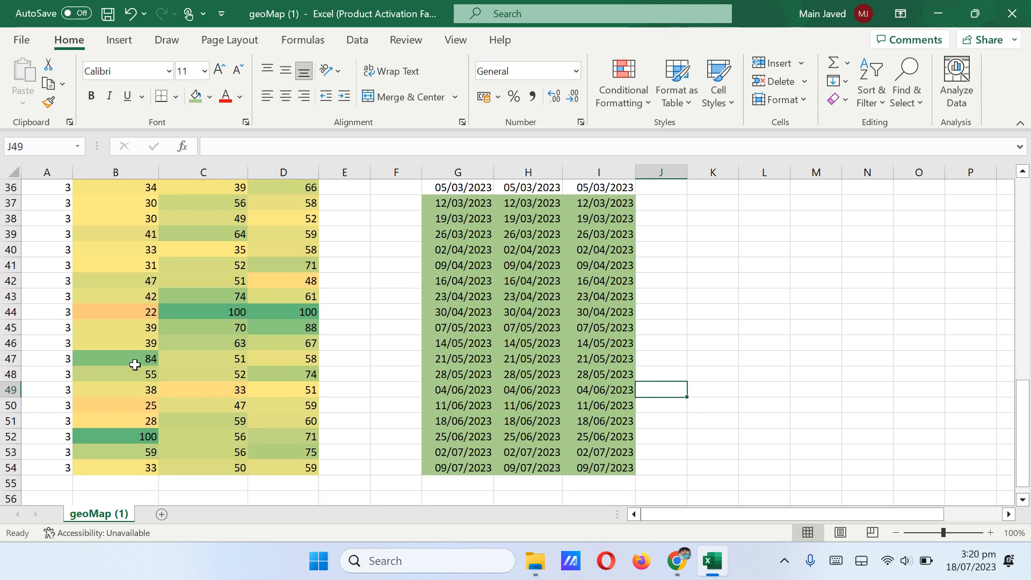
Step: Compare the color-scaled trend values with their week dates, covering the unfilled dates G4:I16 and the green dates from row 37 down
scroll(145, 258, up, 12)
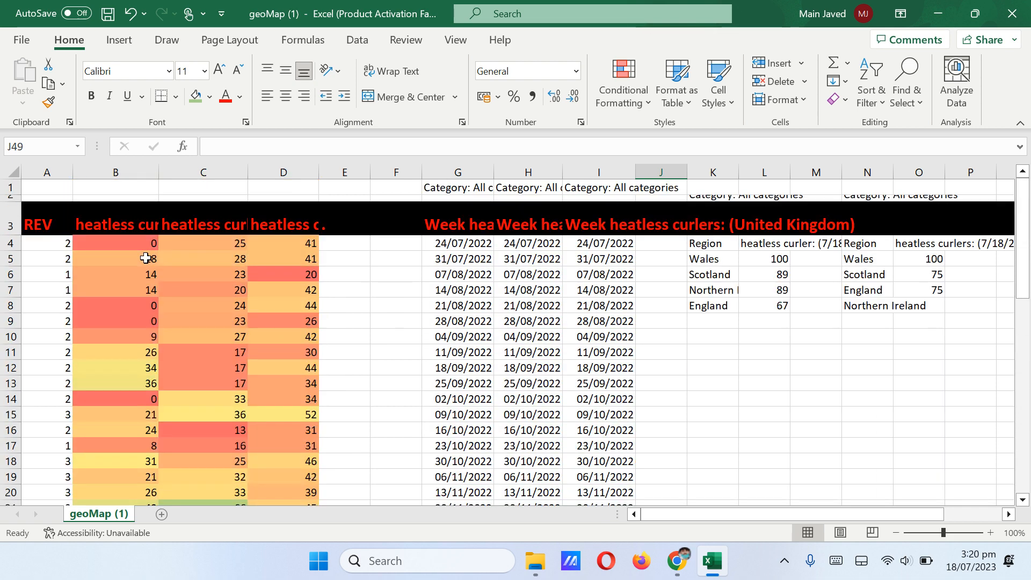
scroll(146, 258, down, 6)
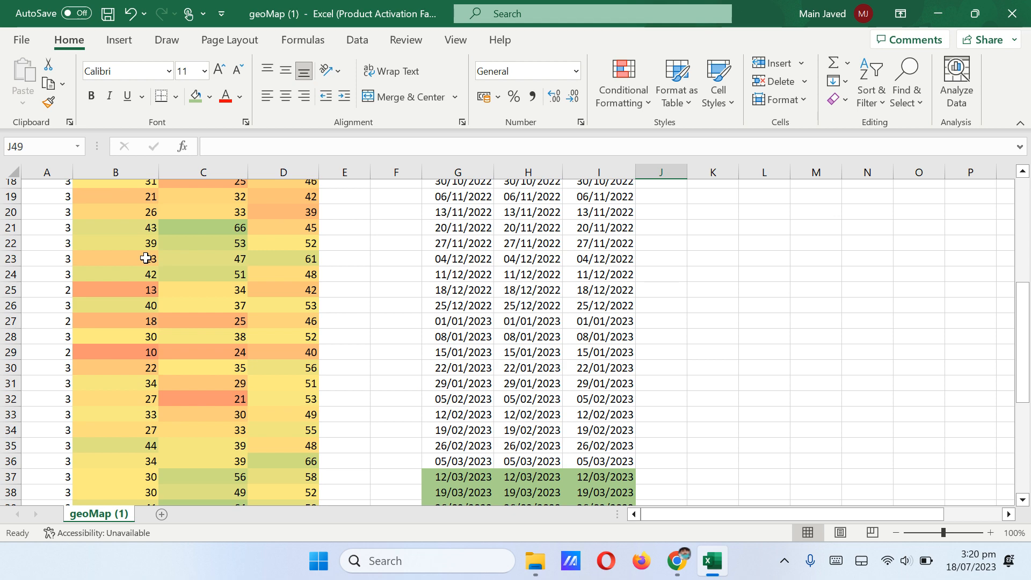
scroll(544, 332, down, 4)
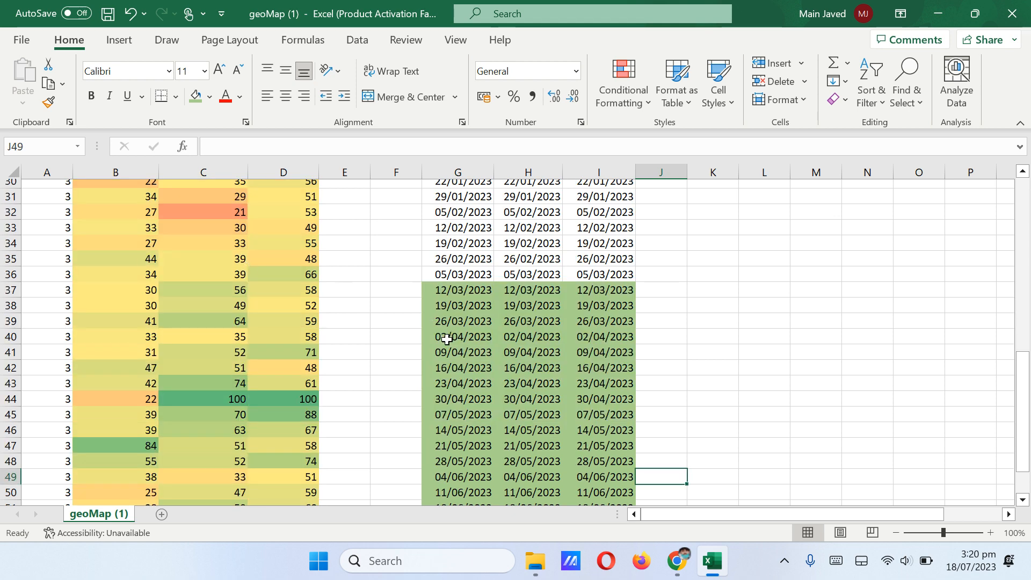
scroll(545, 414, down, 3)
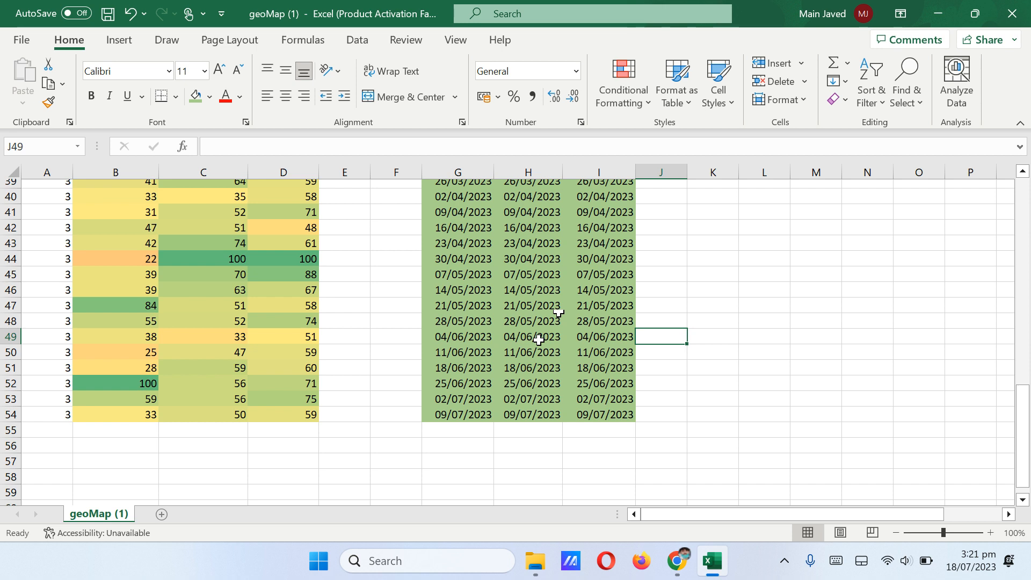
scroll(410, 315, up, 13)
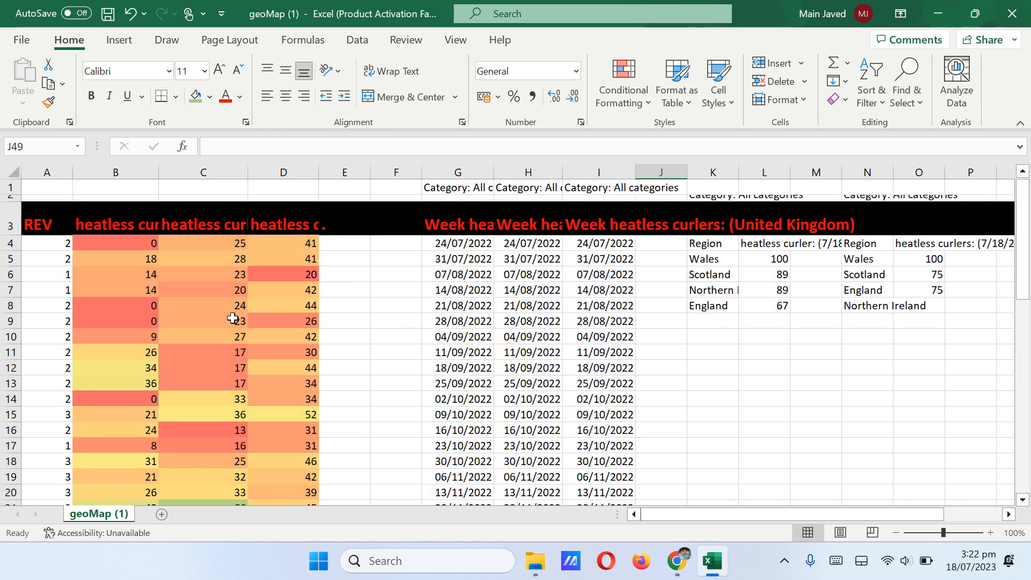
click(475, 240)
drag(475, 240, 595, 432)
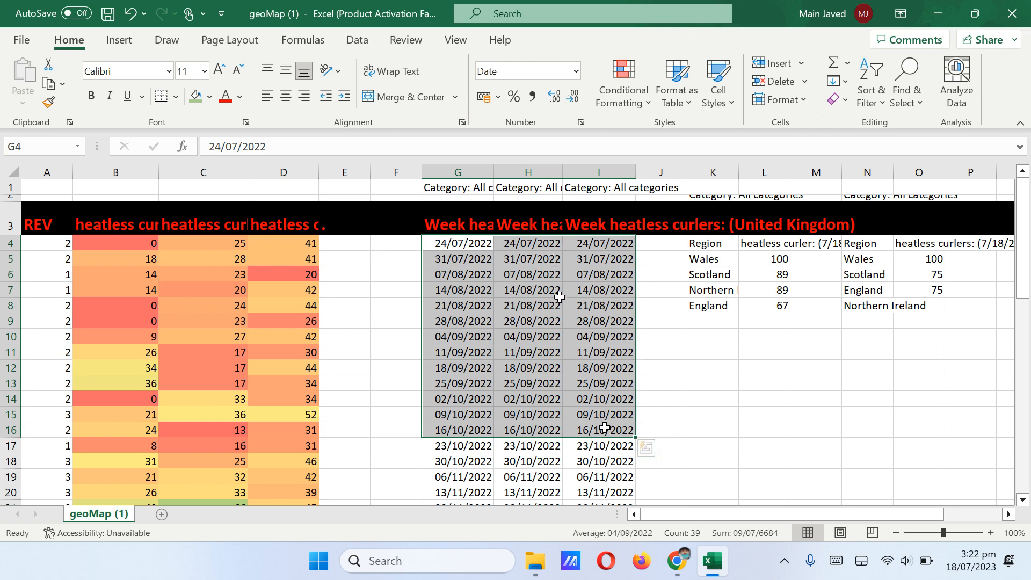
scroll(536, 362, down, 2)
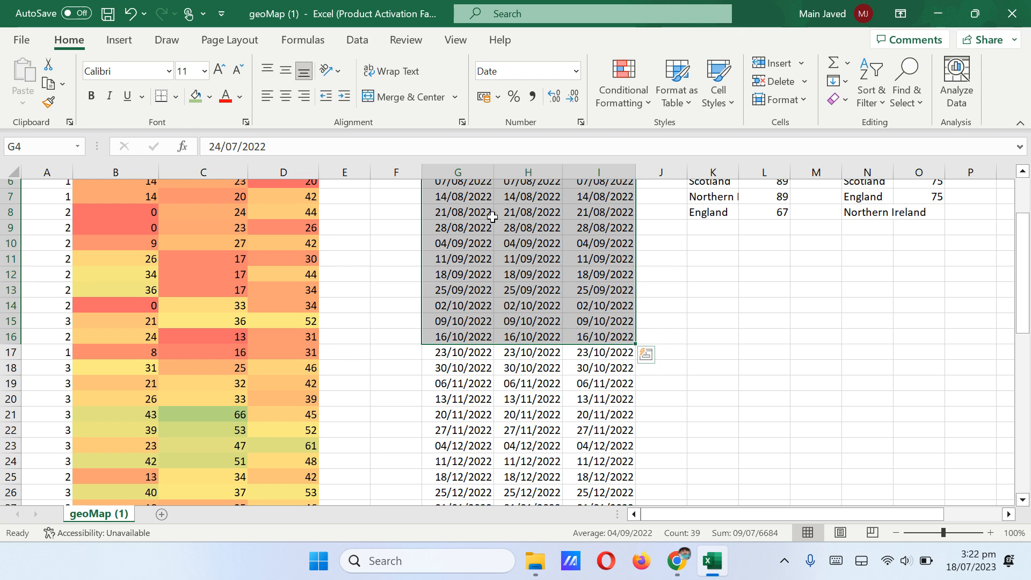
scroll(434, 404, up, 2)
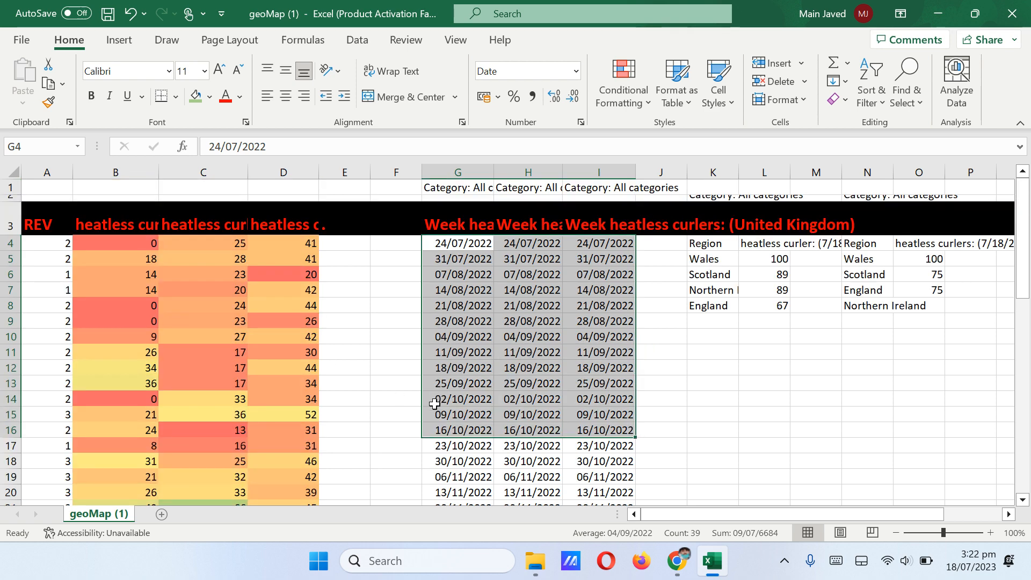
click(368, 404)
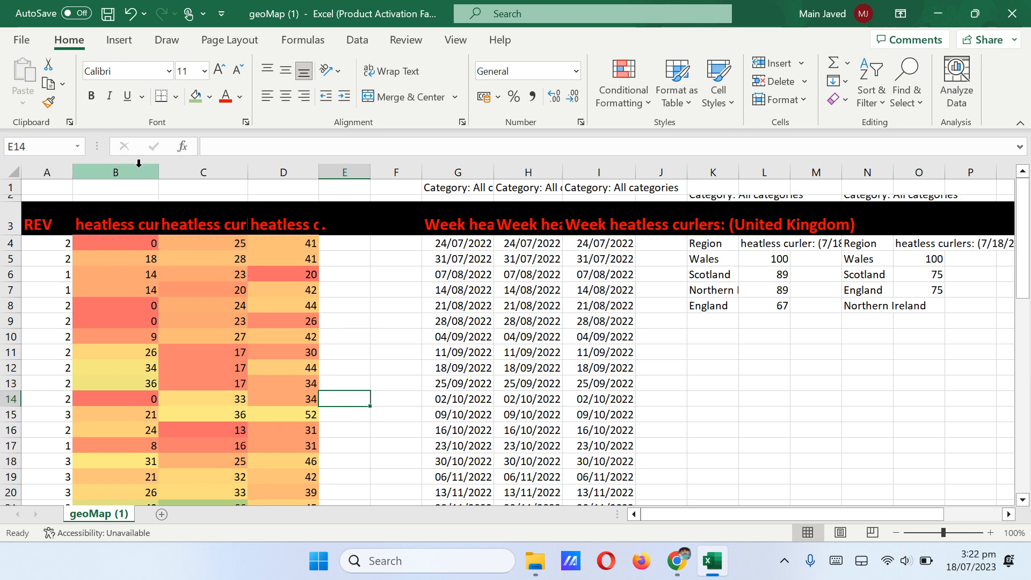
Step: Widen column B slightly to show more of its heatless curlers heading, and select the heading in C3
click(136, 206)
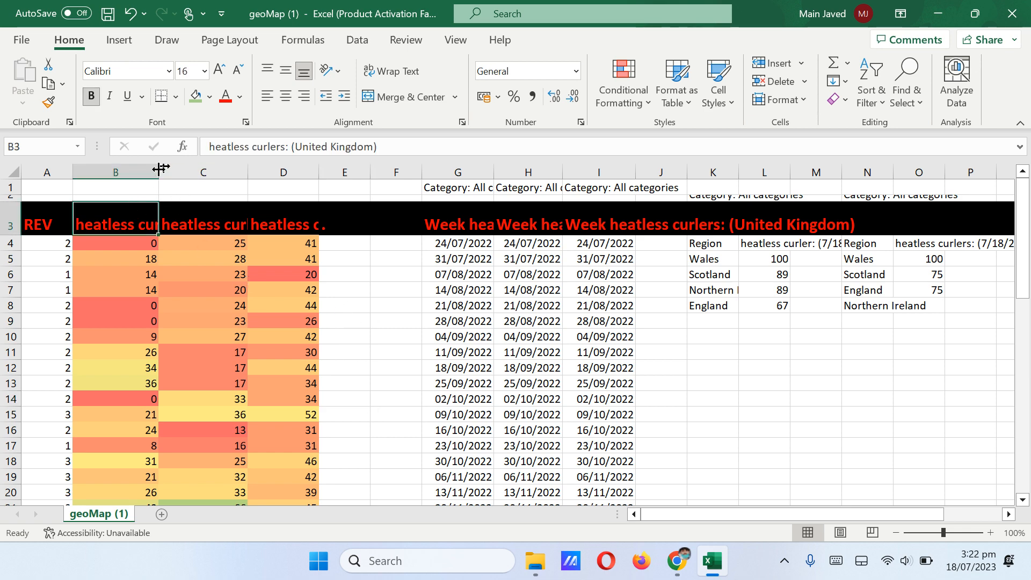
drag(160, 168, 174, 171)
click(219, 211)
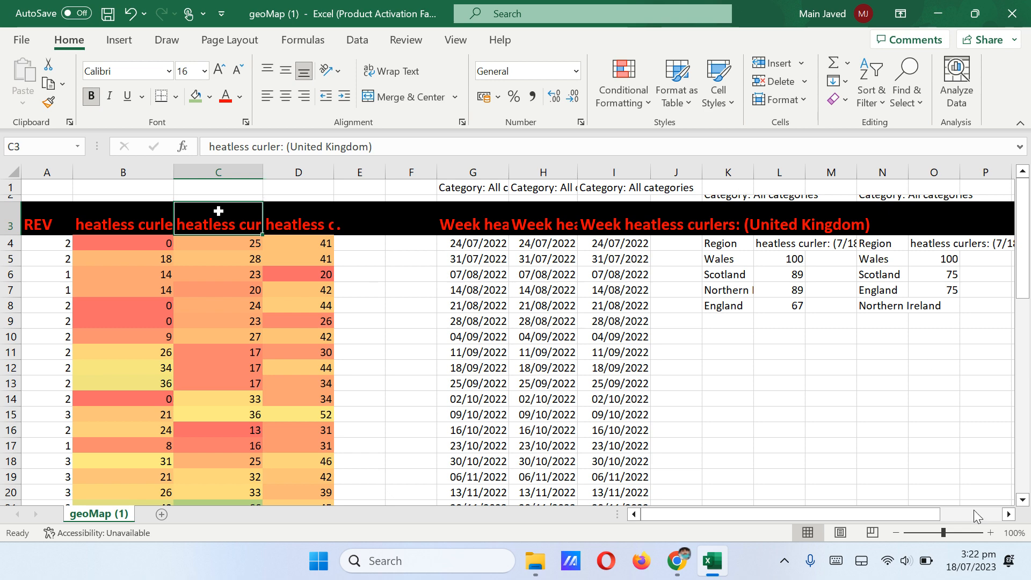
Step: Switch to Chrome and search Google in a new tab for the suggested query "heat less hear curler headband uk wholsaler"
mouse_move(676, 560)
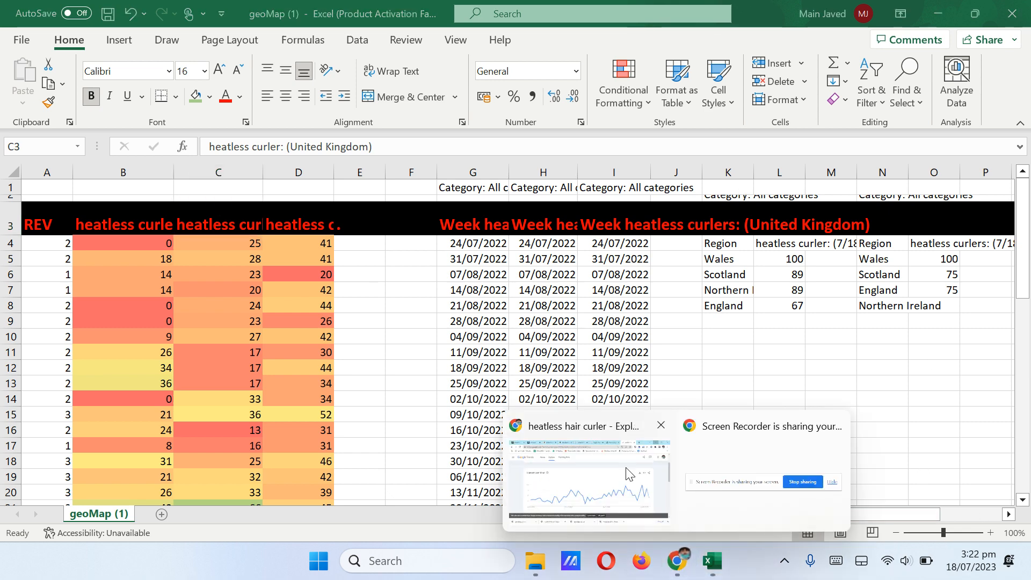
click(609, 456)
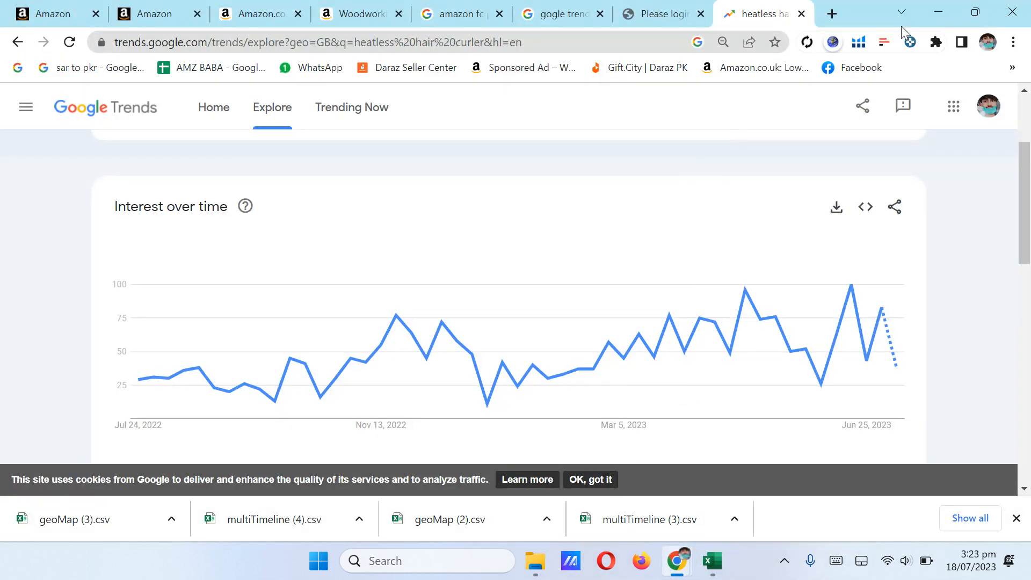
double_click(833, 12)
click(483, 337)
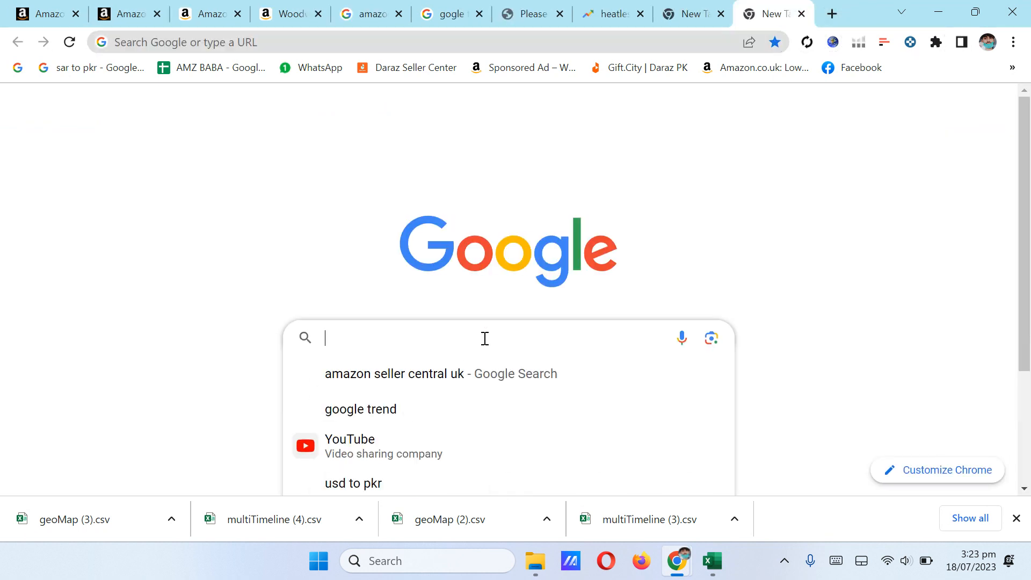
text(hea)
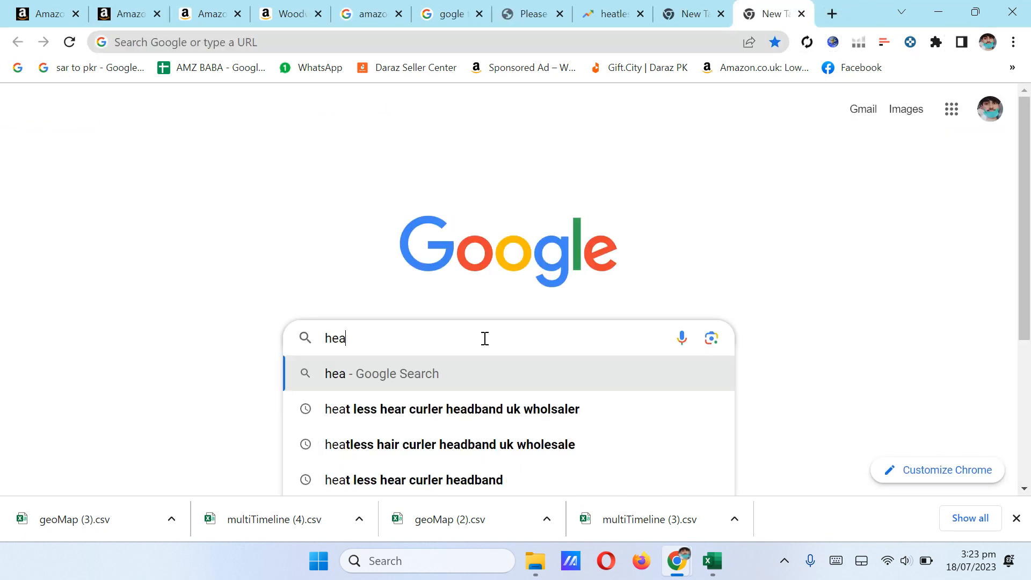
click(465, 410)
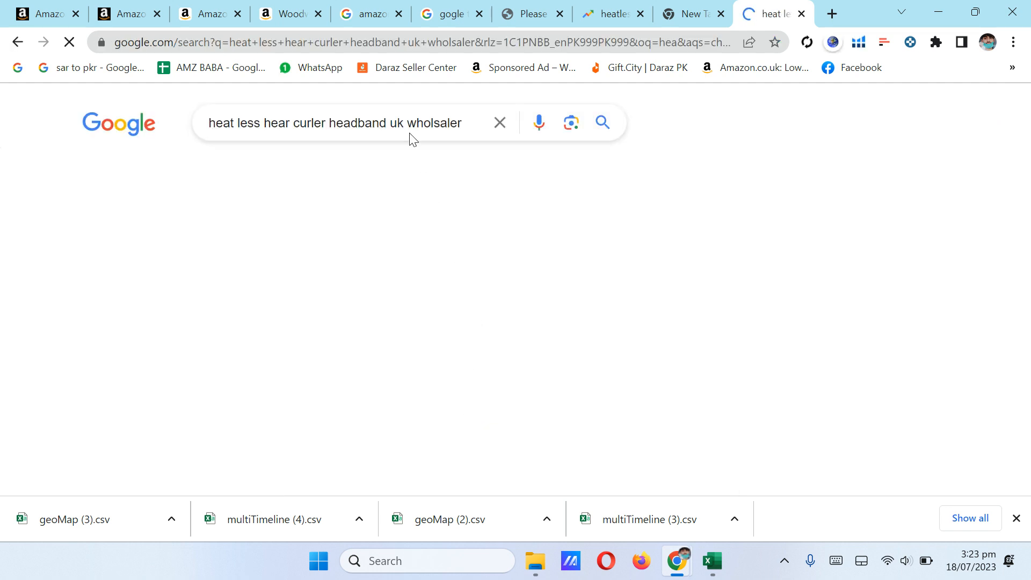
Step: Shorten the search query to "heat less hear curler headband" and run the search again
click(465, 127)
key(BackSpace)
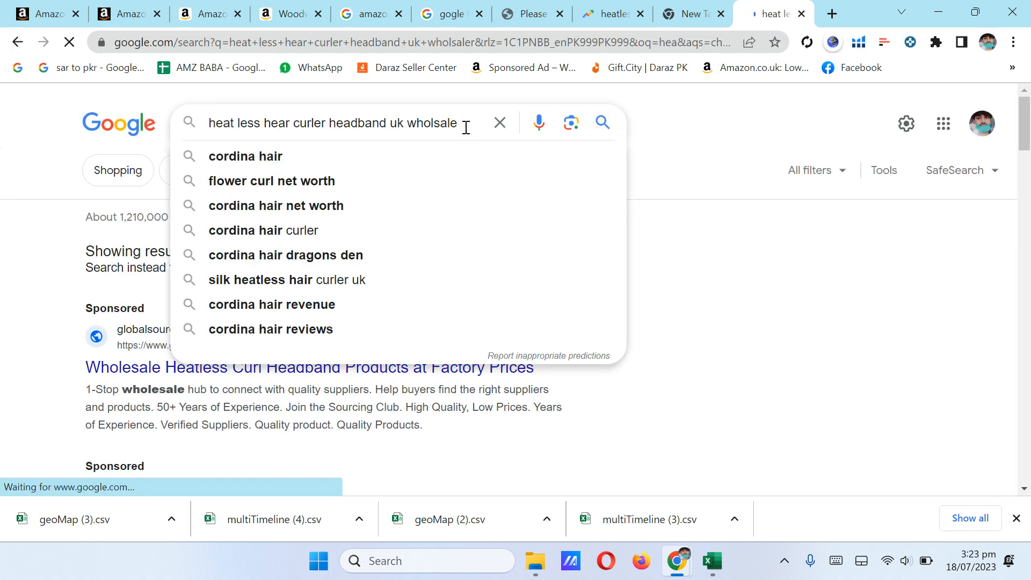
key(BackSpace)
key(BackSpace)
key(BackSpace)
key(BackSpace)
key(BackSpace)
key(BackSpace)
key(BackSpace)
key(BackSpace)
key(BackSpace)
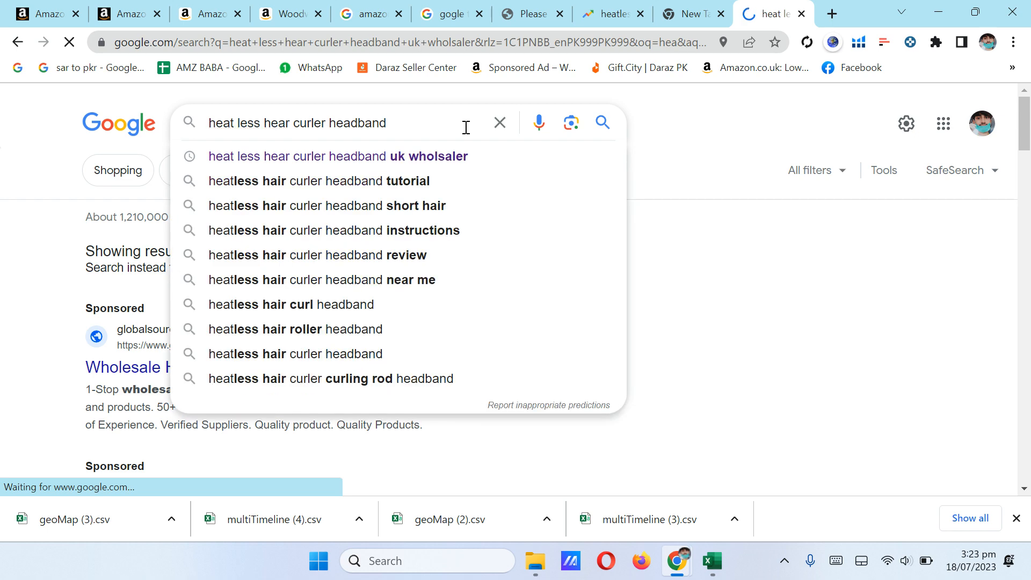
key(Return)
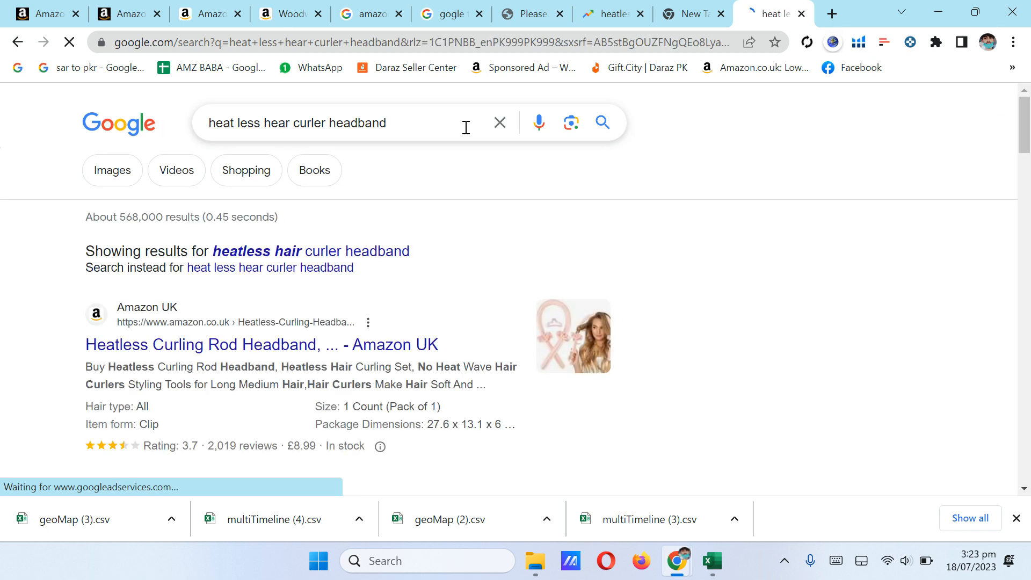
Step: Open the Amazon UK "Heatless Curling Rod Headband" result in a new tab and view its product details
scroll(442, 299, down, 1)
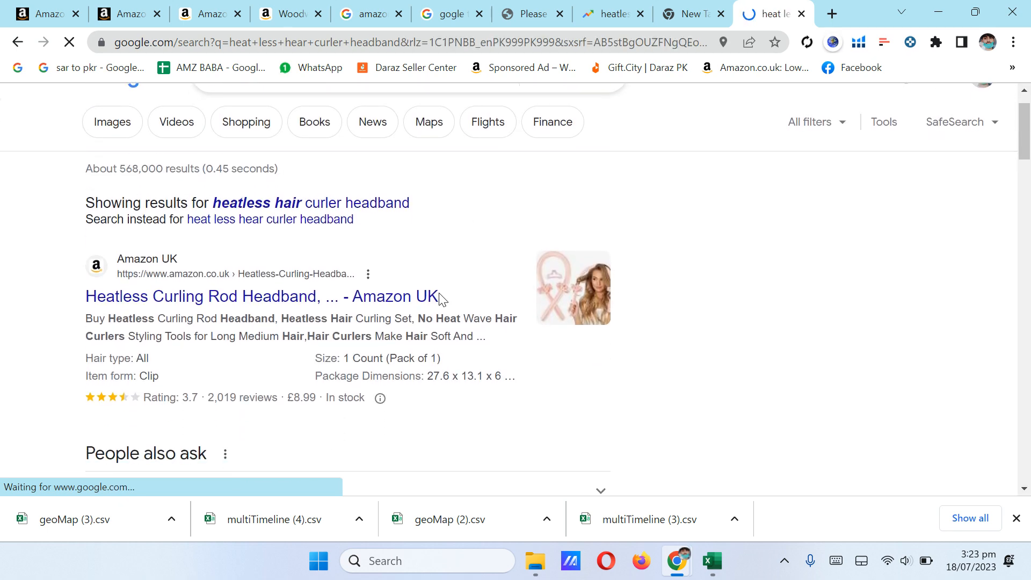
scroll(368, 392, down, 2)
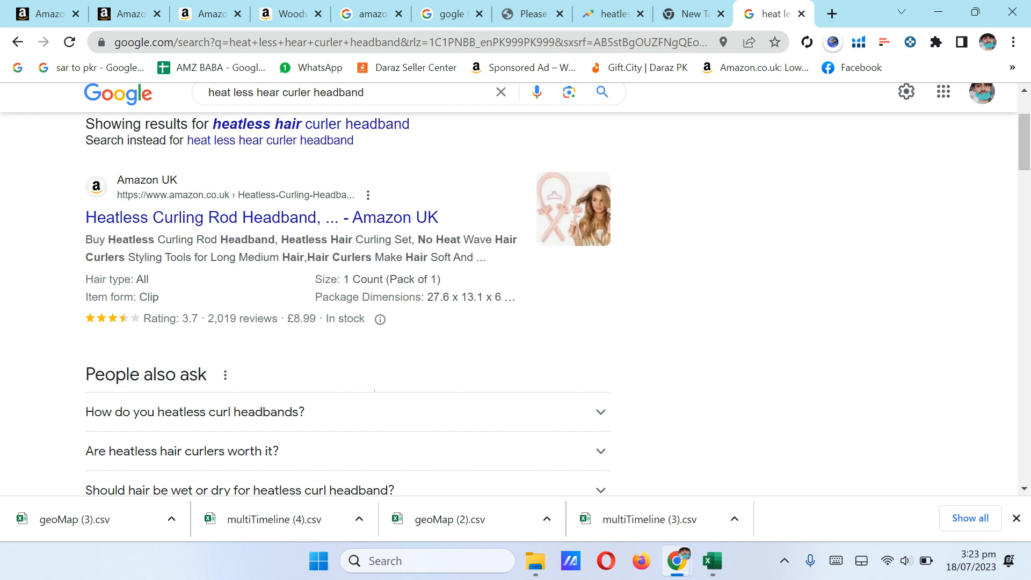
right_click(297, 226)
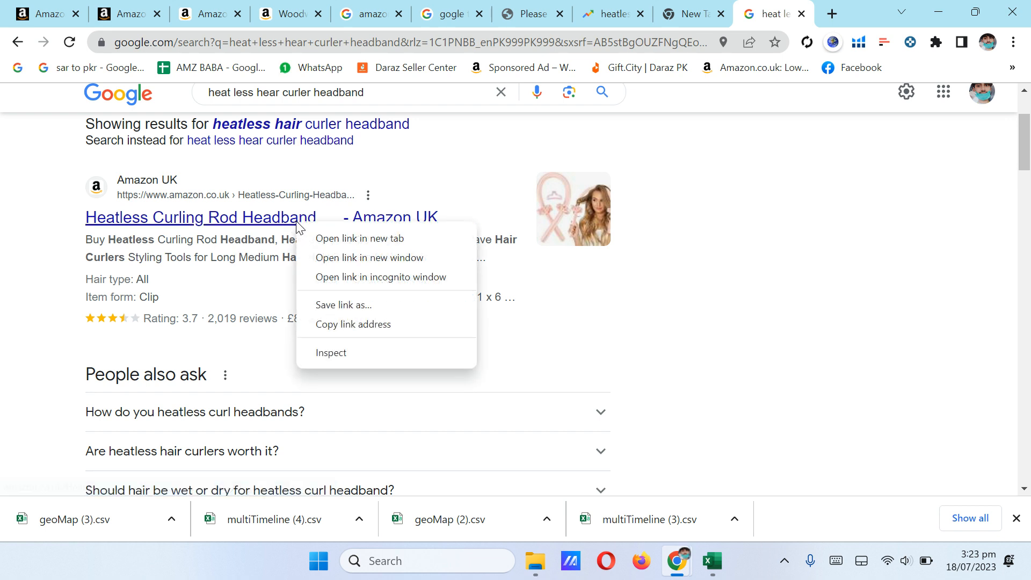
click(337, 236)
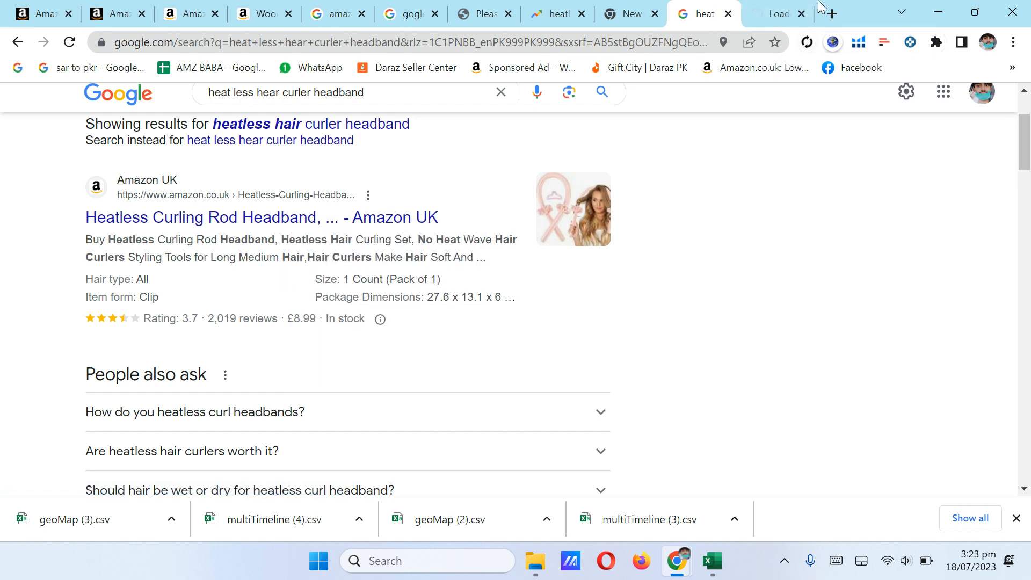
click(780, 8)
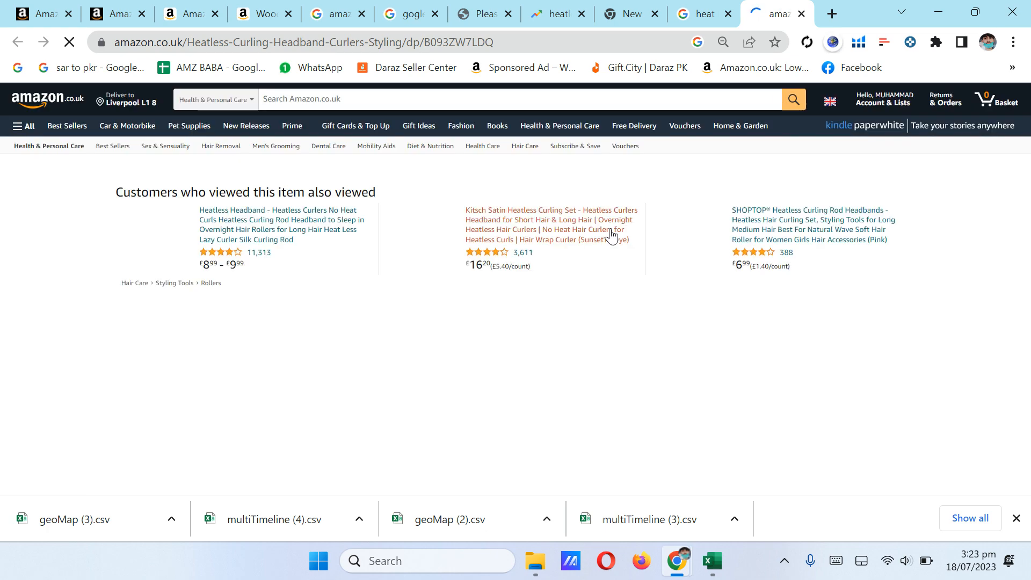
scroll(612, 236, down, 5)
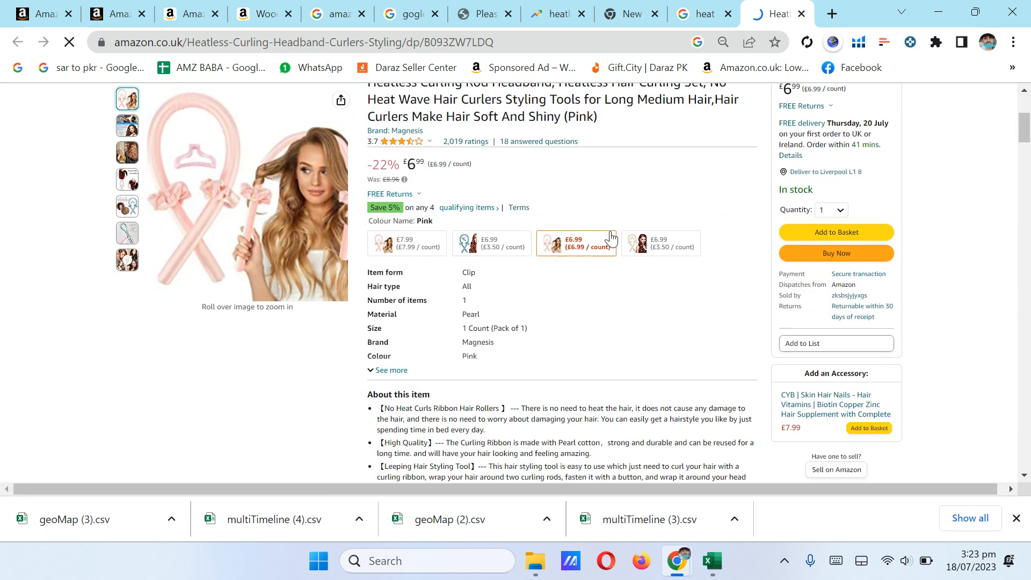
Step: Return to the Google results and examine the other heatless curler listings for their sellers, ratings and prices
click(688, 16)
scroll(536, 263, down, 10)
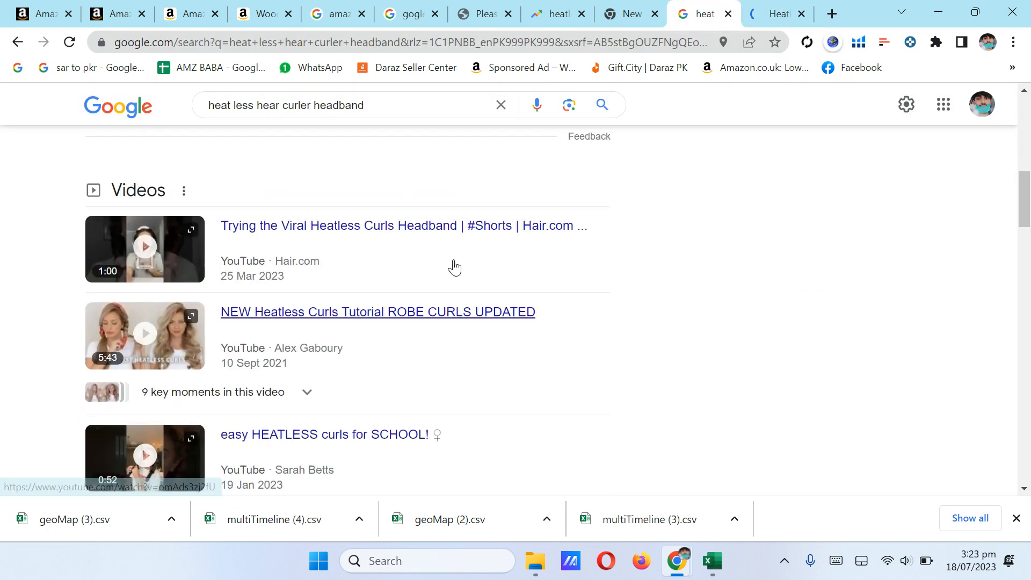
scroll(460, 260, down, 2)
scroll(352, 161, up, 1)
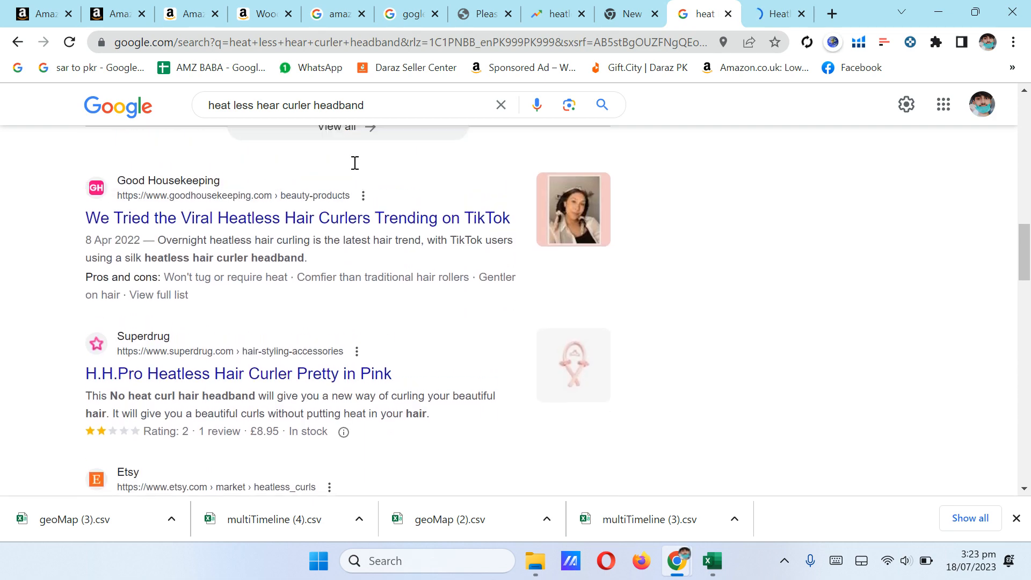
scroll(302, 232, down, 8)
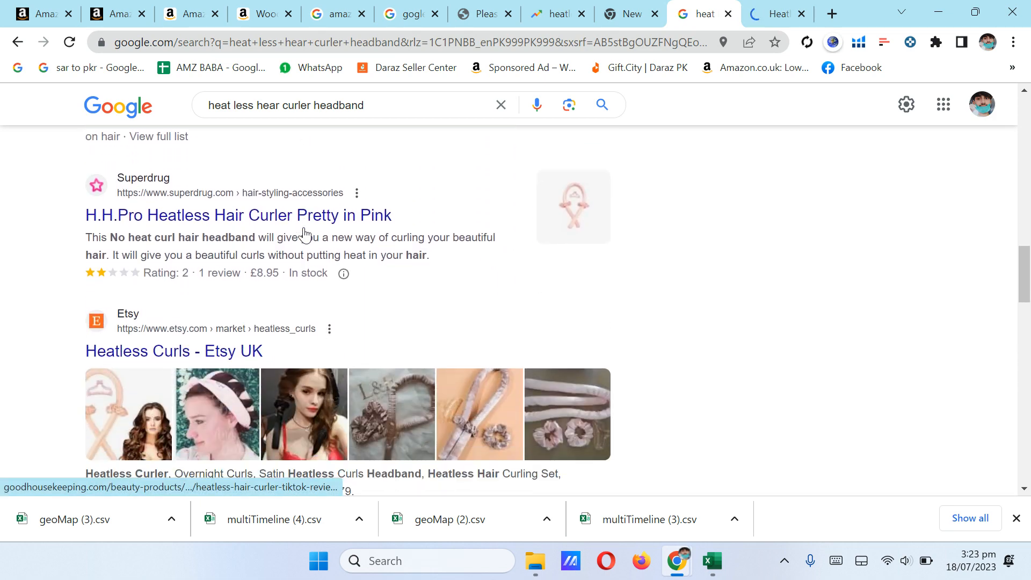
scroll(304, 232, down, 6)
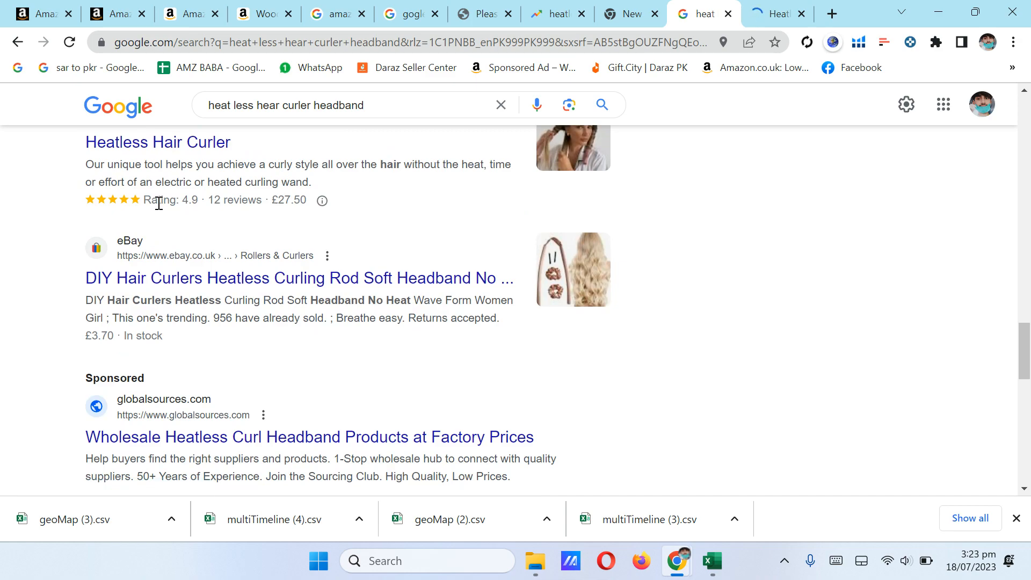
scroll(161, 258, up, 3)
scroll(148, 295, up, 1)
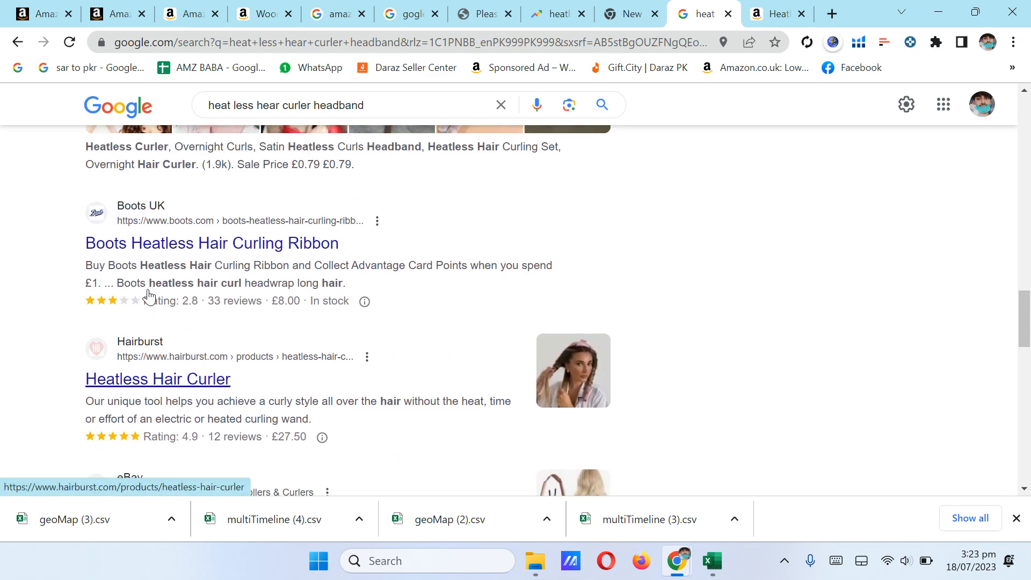
scroll(148, 294, down, 8)
scroll(156, 292, up, 13)
scroll(156, 292, up, 15)
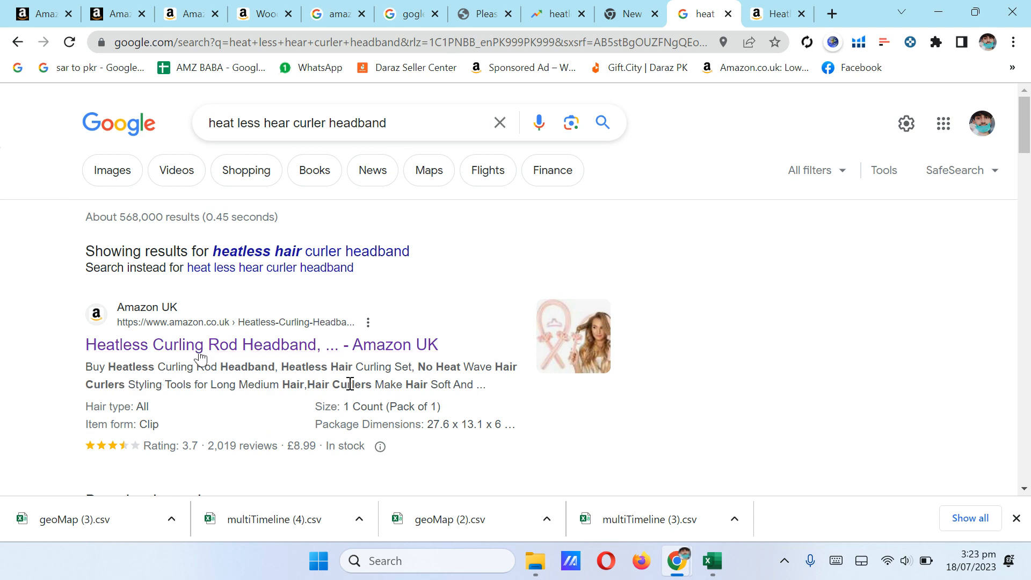
Step: Switch back to the Excel sheet and review the trend values down to the green-filled week dates
click(711, 560)
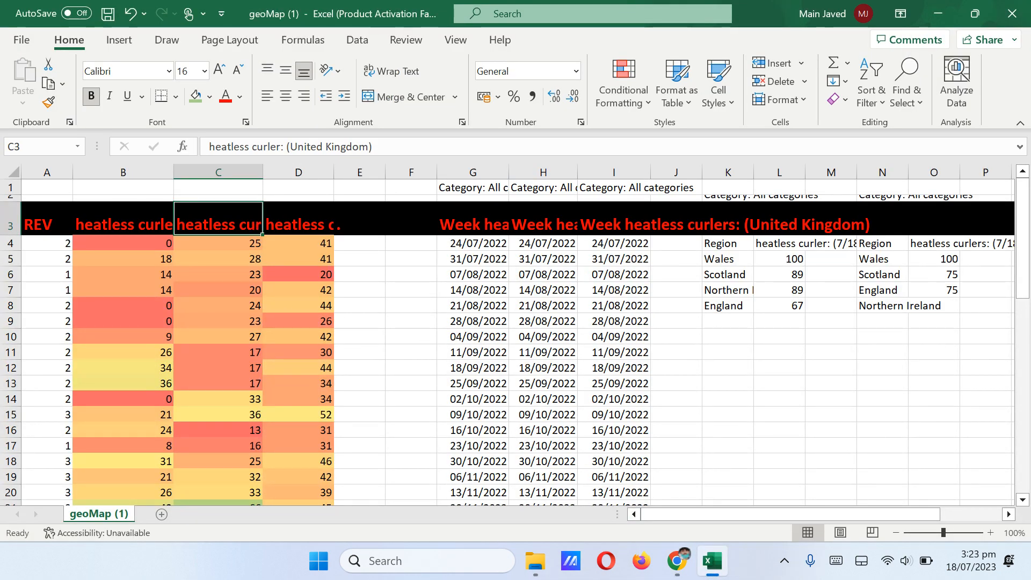
click(440, 305)
key(Left)
key(Left)
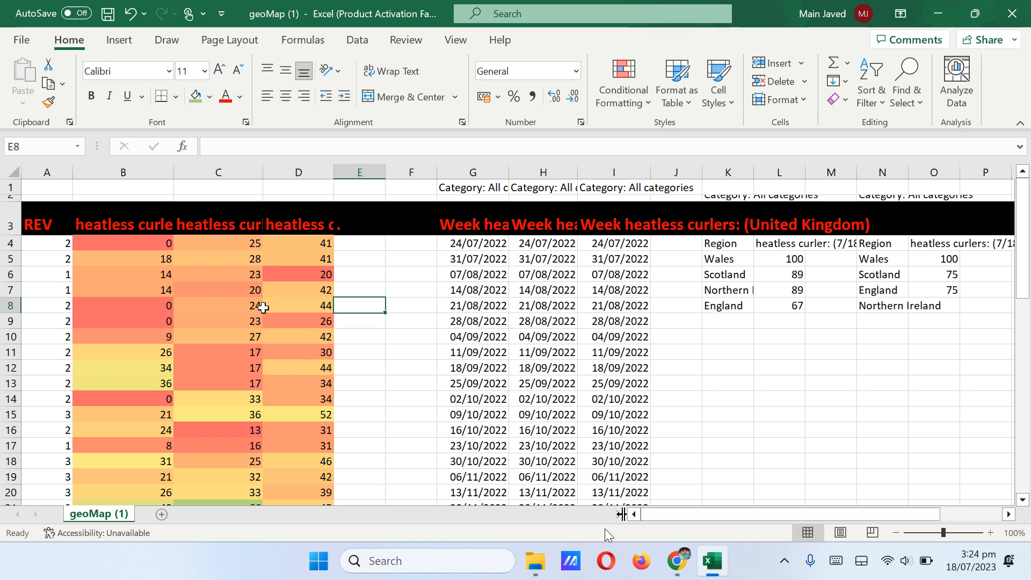
scroll(438, 304, down, 5)
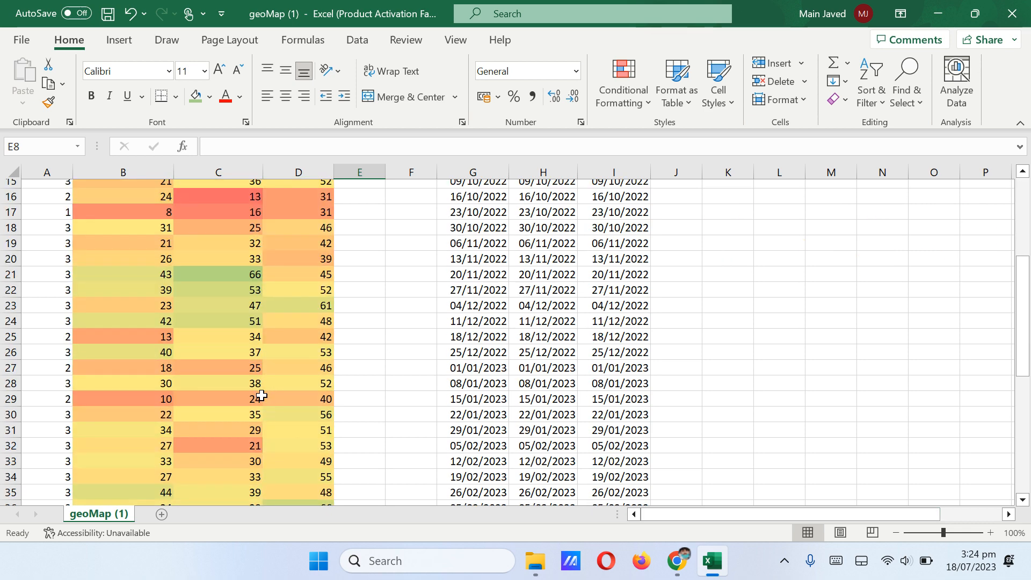
scroll(605, 528, down, 6)
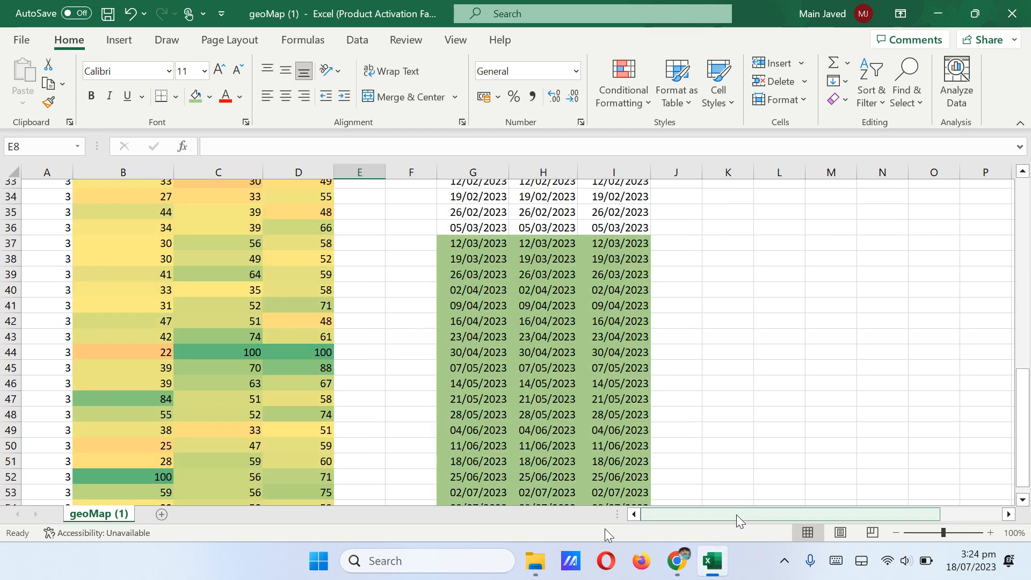
Step: Apply the green-yellow-red color scale to the heatless curler region values in L5:L8
drag(735, 514, 802, 511)
scroll(669, 331, up, 11)
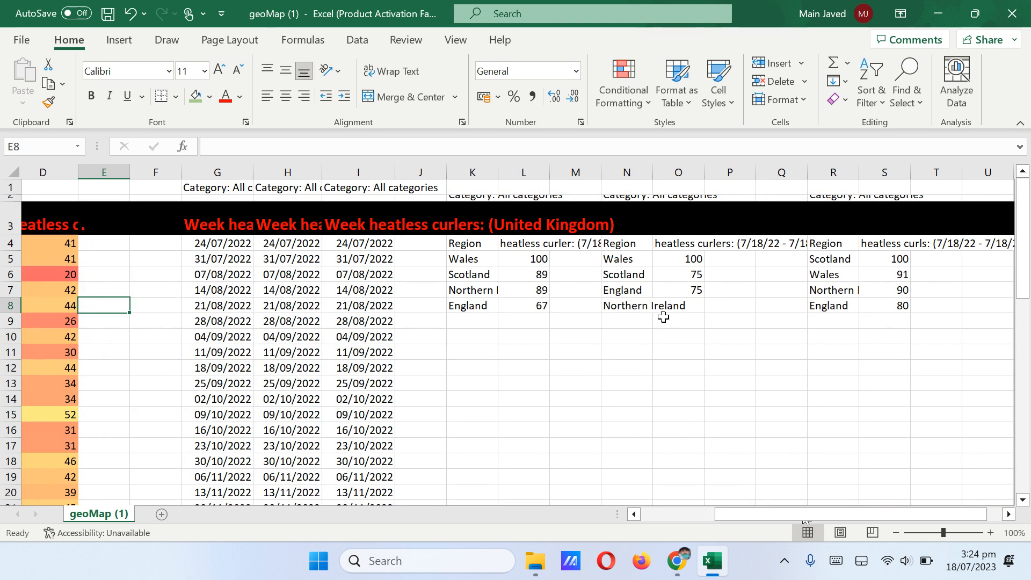
drag(539, 260, 543, 308)
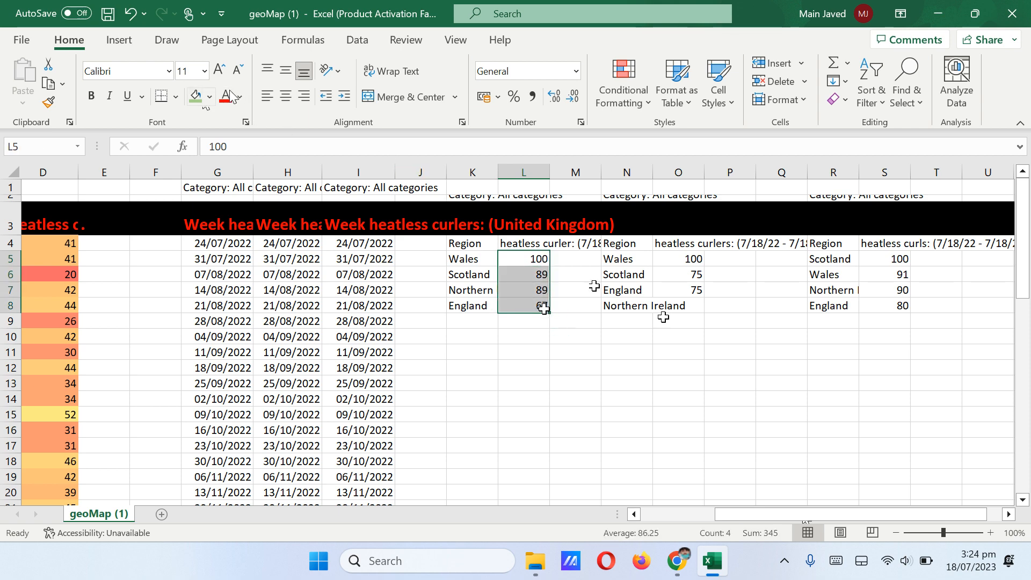
click(635, 87)
mouse_move(654, 246)
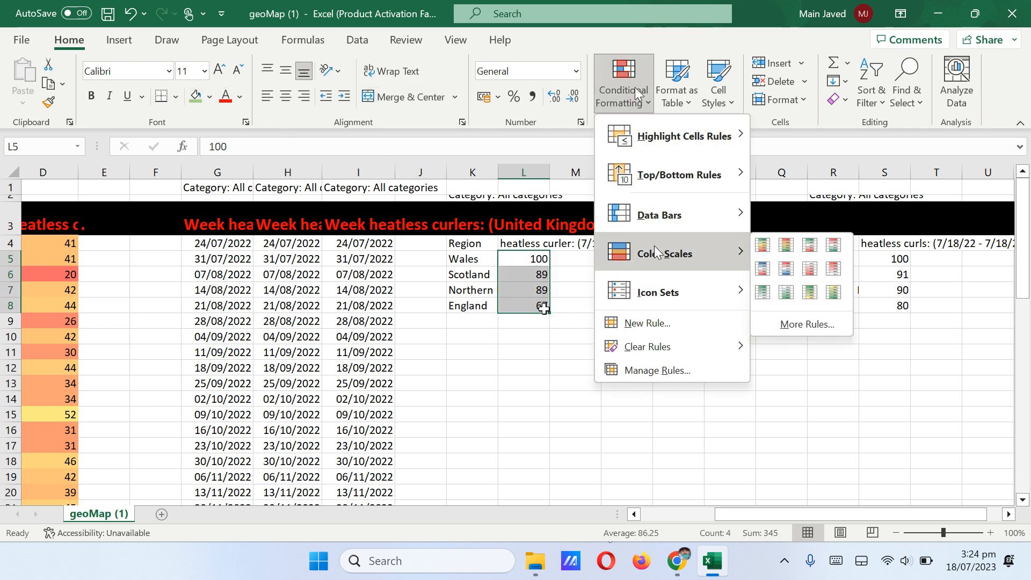
click(765, 243)
click(746, 291)
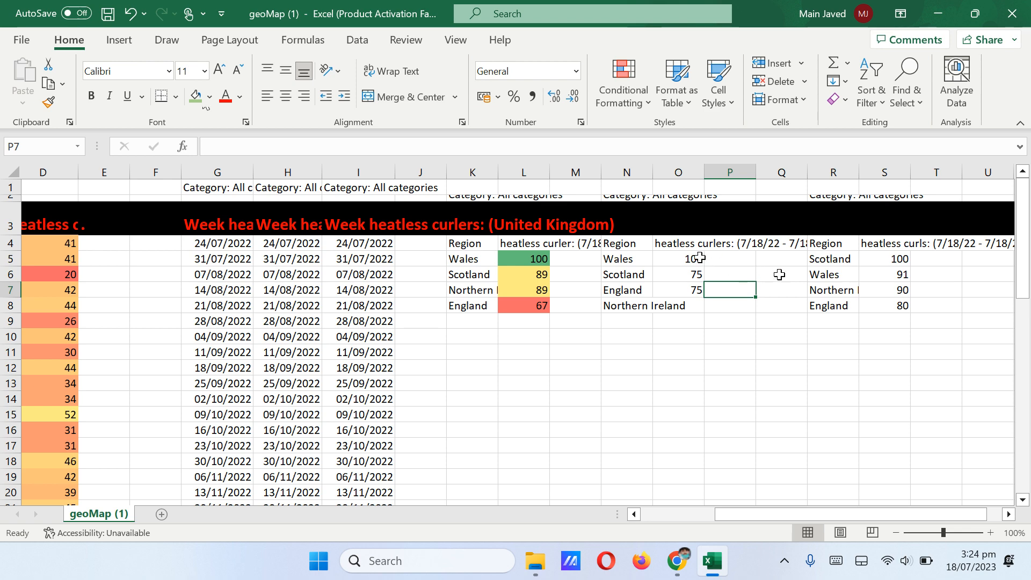
Step: Apply the green-yellow-red color scale to the heatless curlers region values in O5:O8
drag(696, 256, 696, 292)
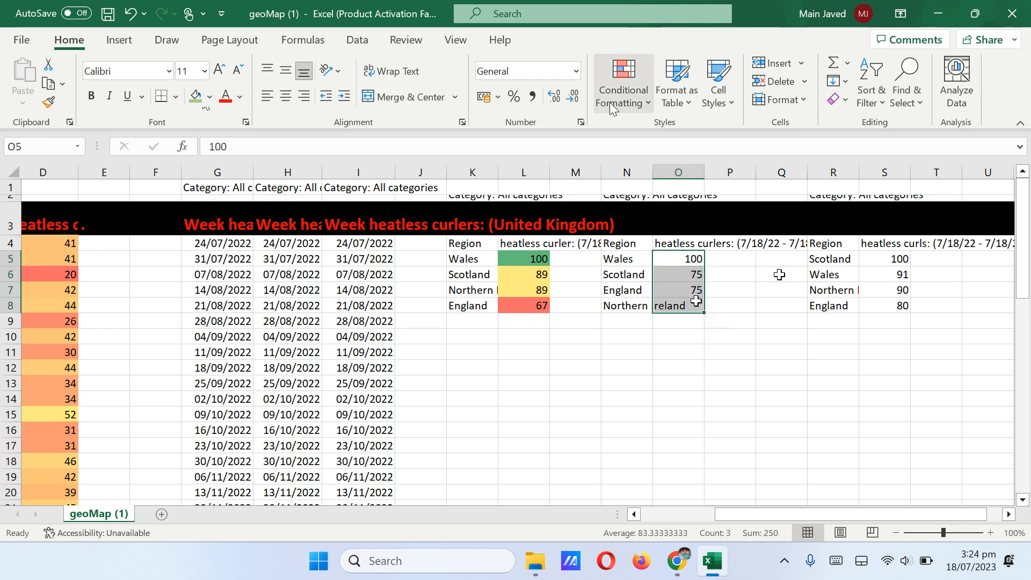
click(623, 95)
mouse_move(650, 256)
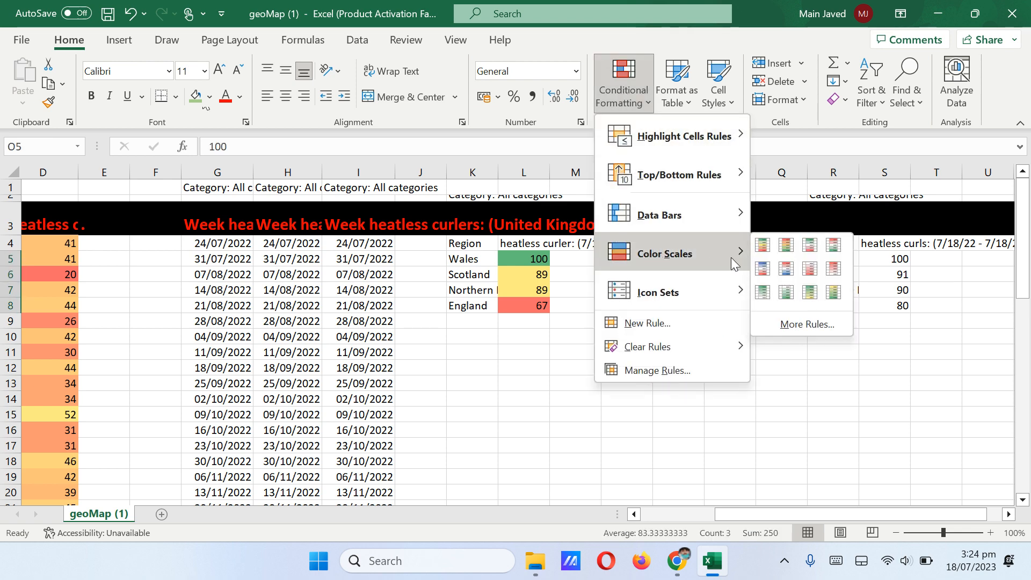
click(765, 243)
Step: Apply the green-yellow-red color scale to the heatless curls values for Wales, Northern Ireland and England in S6:S8
click(897, 260)
drag(891, 276, 902, 303)
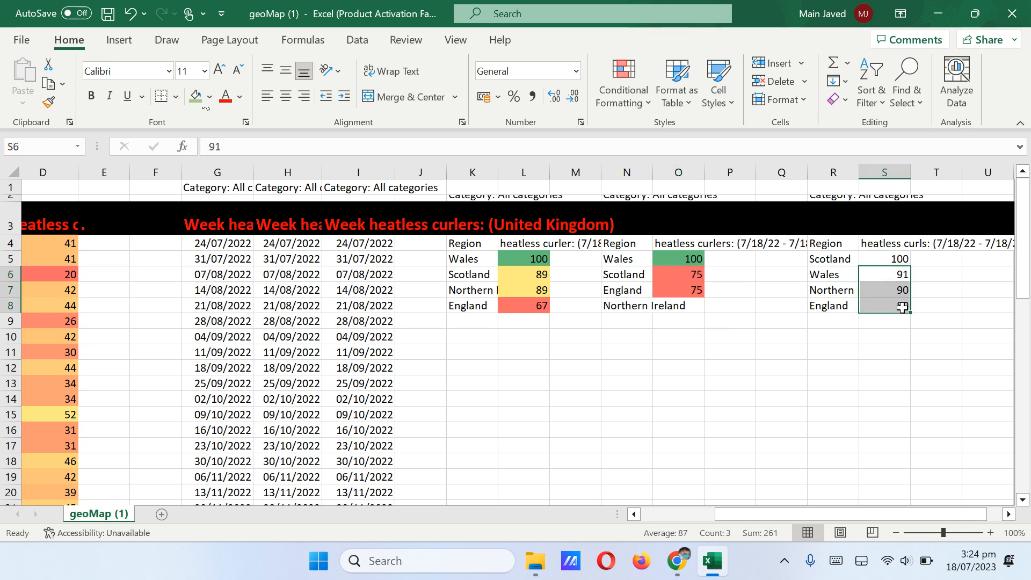
click(617, 80)
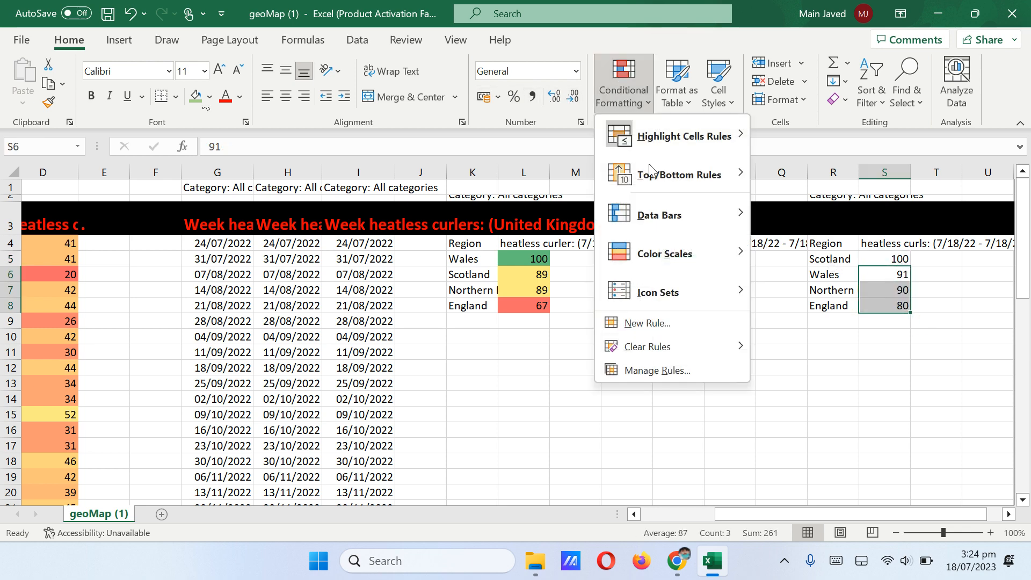
click(762, 245)
click(759, 341)
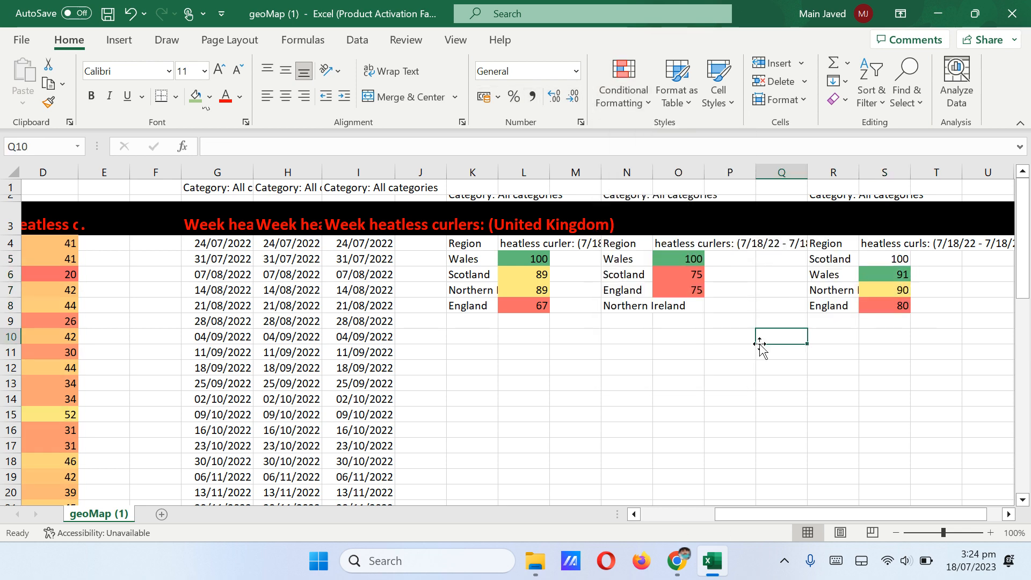
Step: Compare the Wales entries and their interest values across the three region tables
click(461, 258)
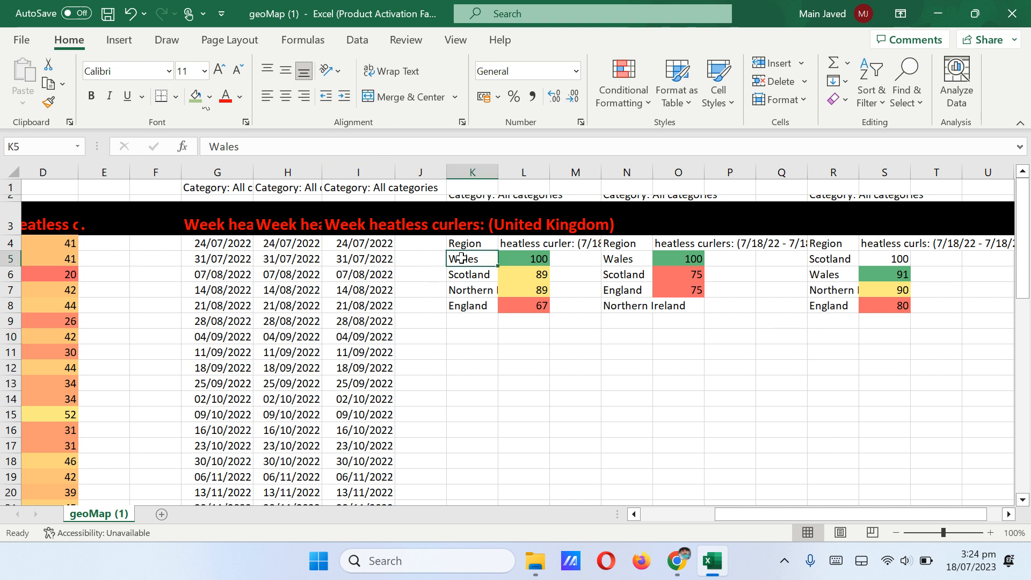
click(624, 262)
click(823, 275)
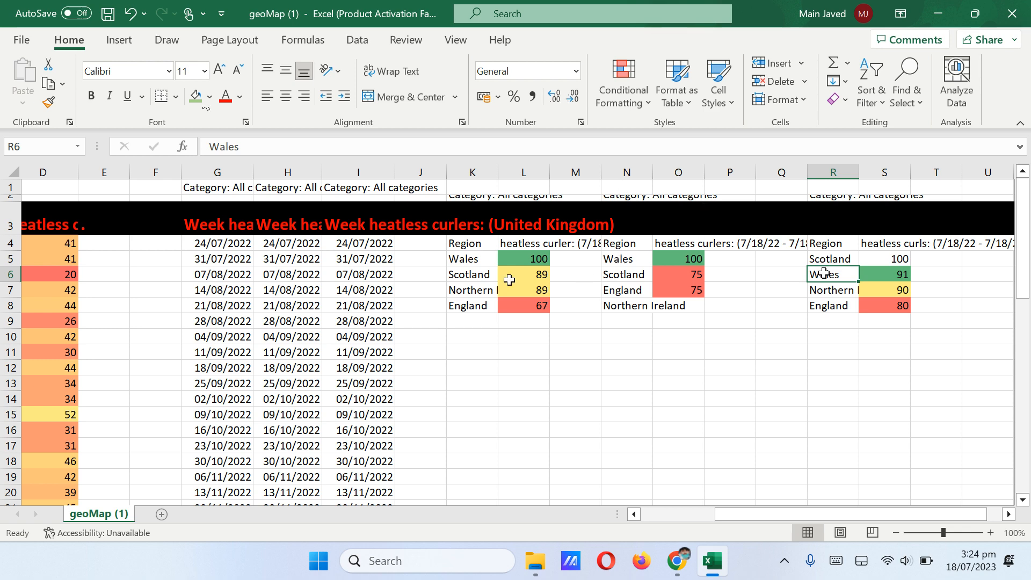
click(481, 262)
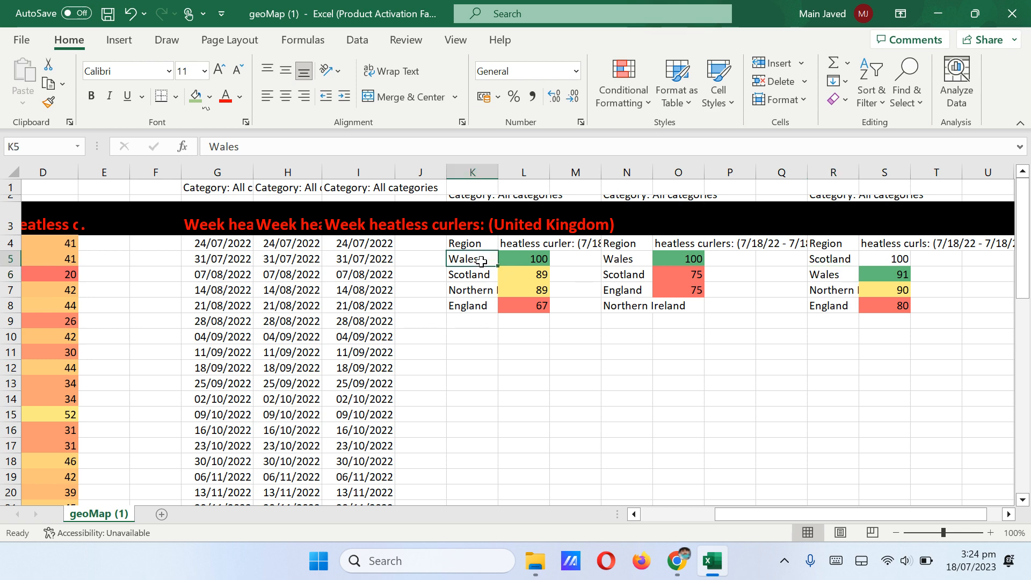
click(548, 254)
click(662, 261)
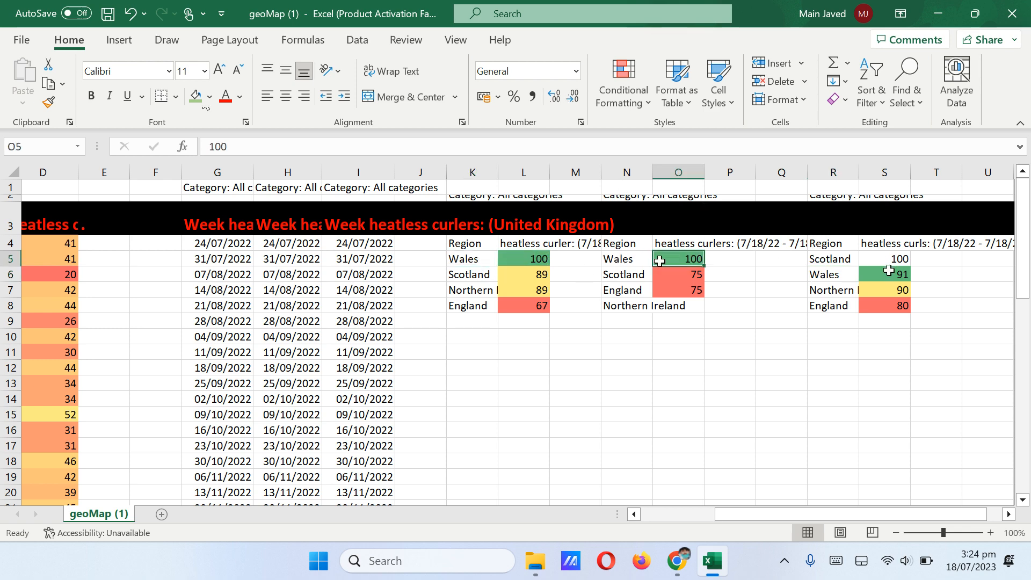
click(889, 272)
Step: Fill the Scotland value cell S5 in the heatless curls table with standard green
click(900, 260)
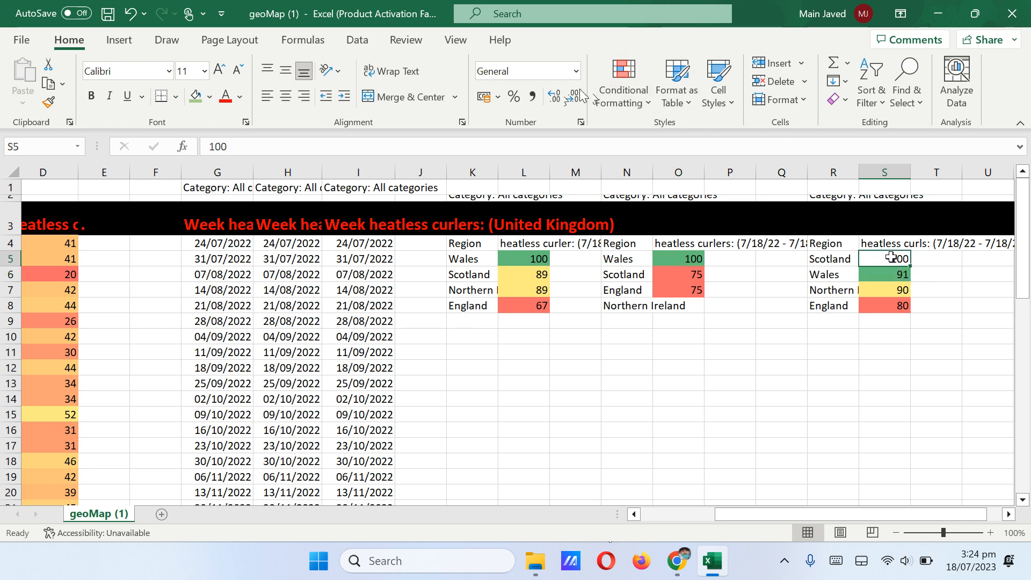
click(209, 98)
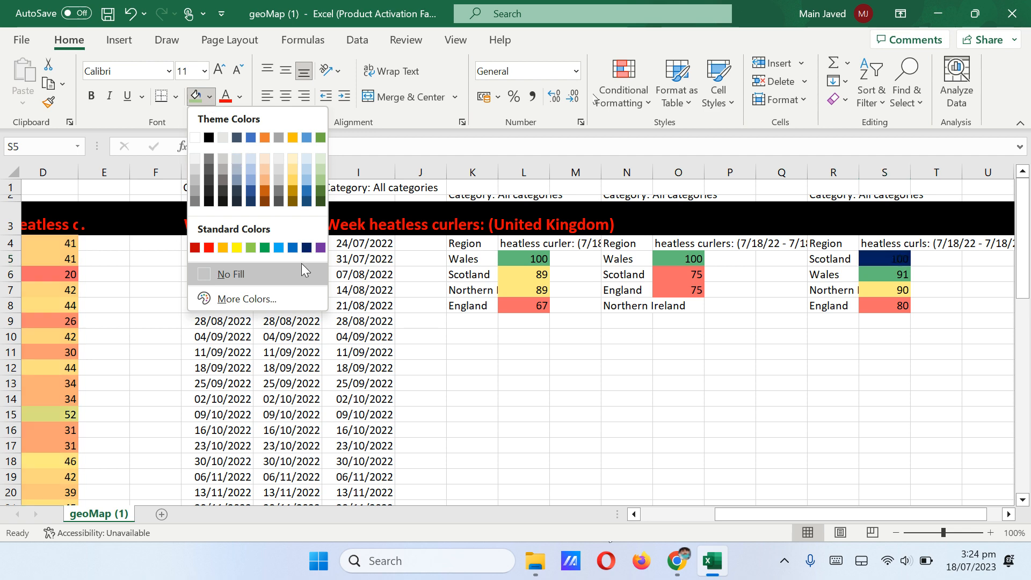
click(265, 248)
click(677, 382)
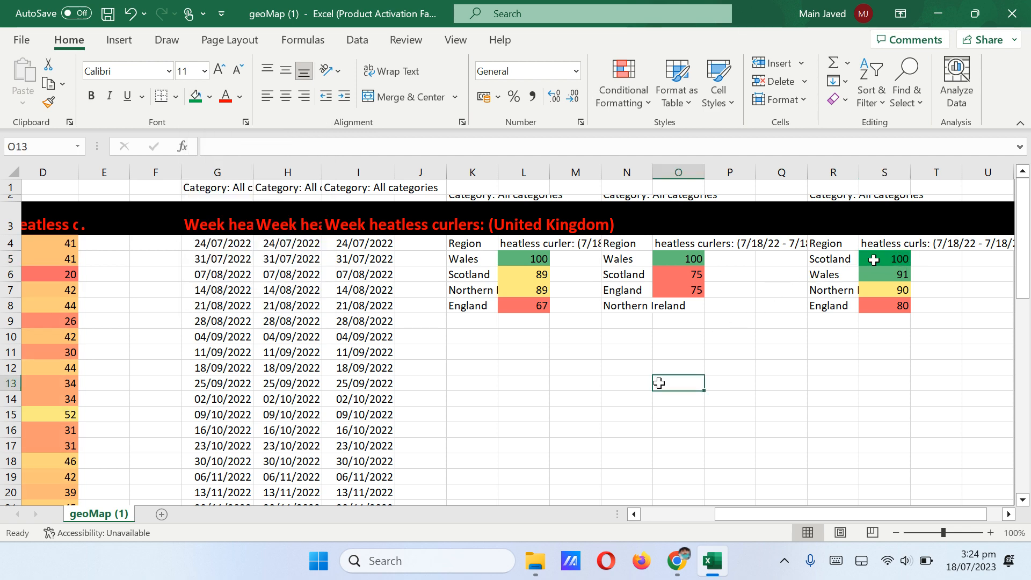
Step: Check the highest values in the three region tables and return to the keyword trend columns at the sheet's start
click(529, 258)
click(658, 258)
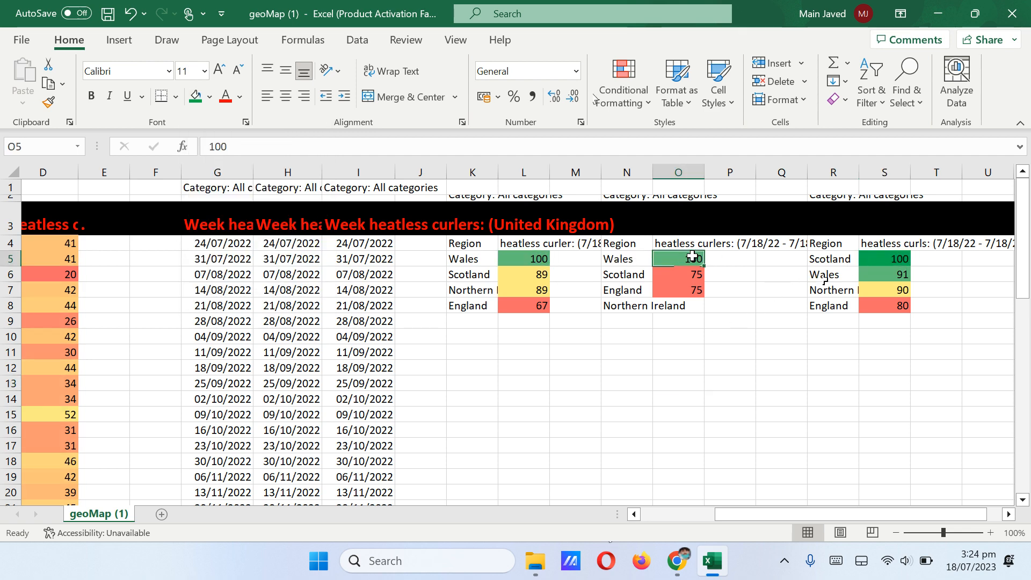
click(907, 249)
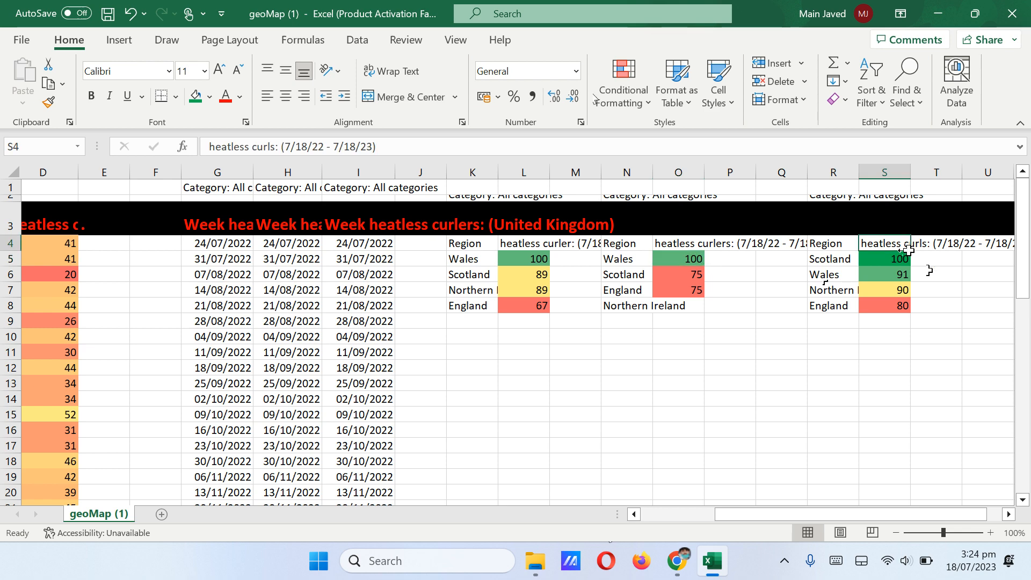
click(876, 273)
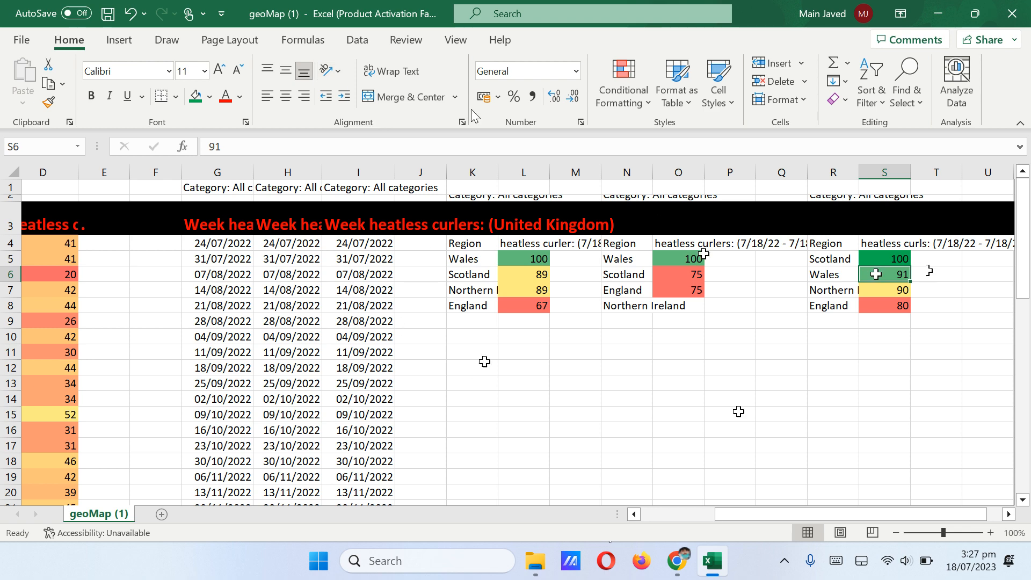
scroll(876, 274, down, 1)
drag(730, 512, 607, 505)
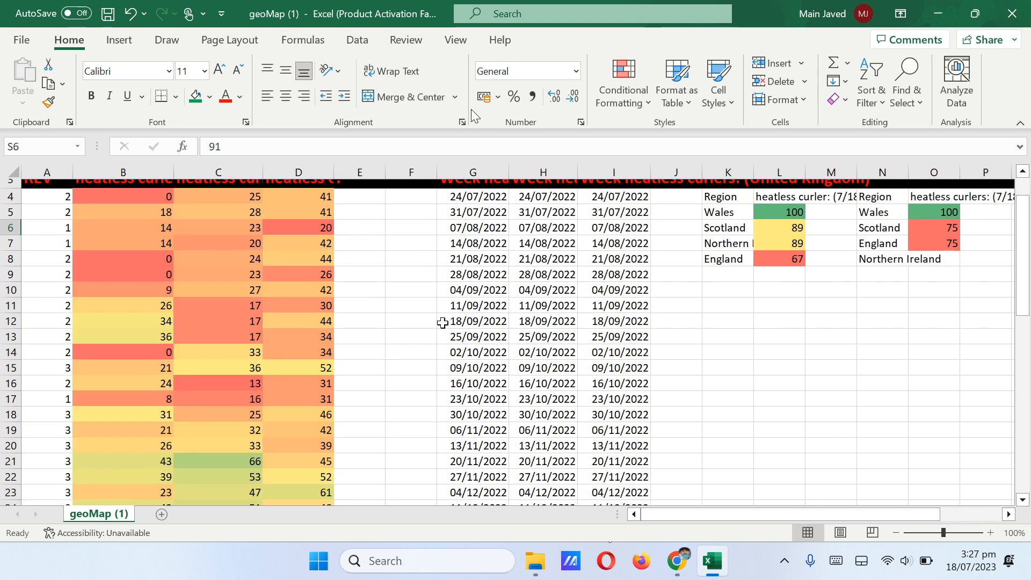
scroll(442, 323, up, 1)
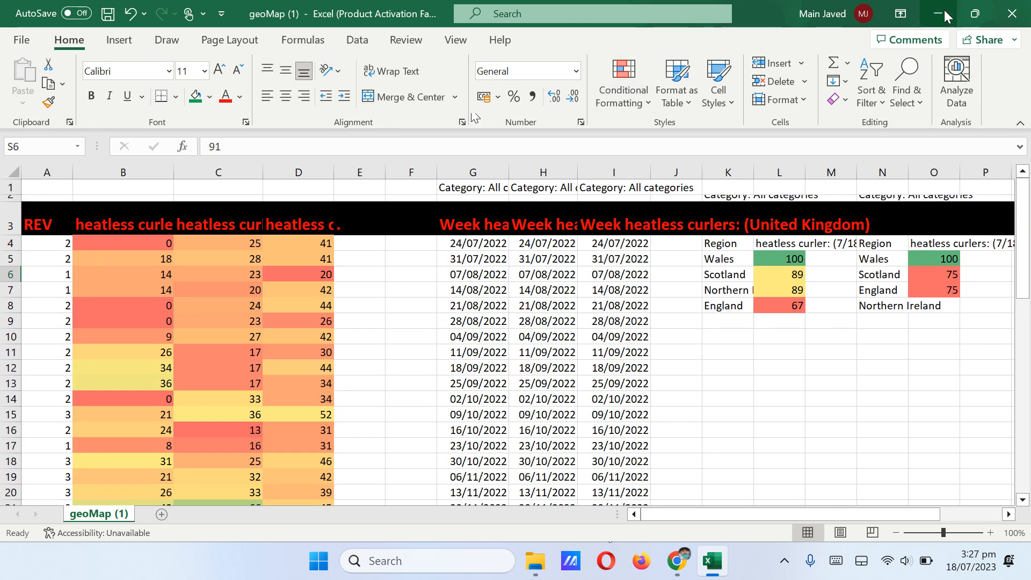
Step: Open the Segmentation format (1) (2) workbook from the desktop, look at its blank Segmentation tables, and minimise it
click(942, 14)
click(940, 11)
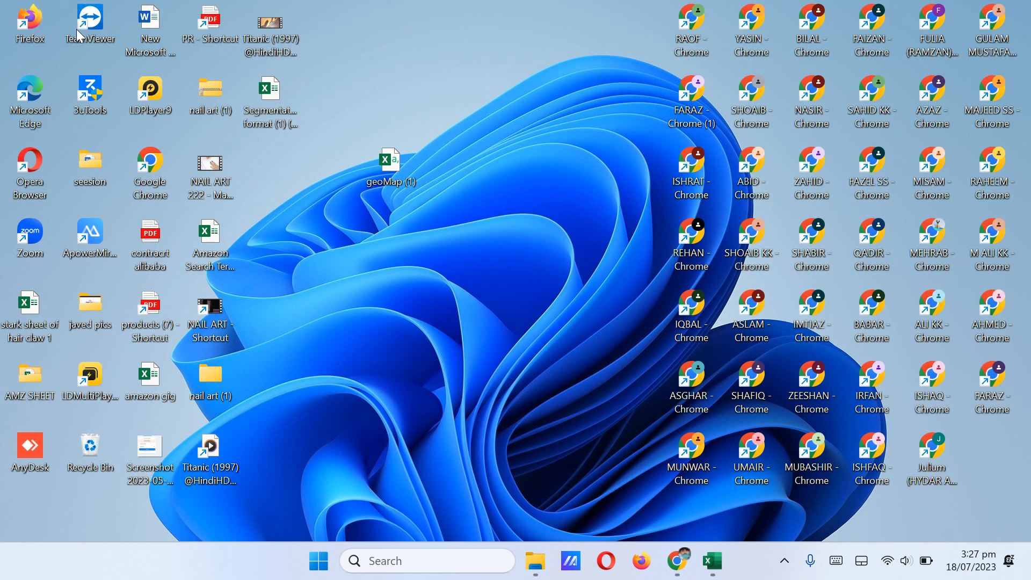
double_click(288, 114)
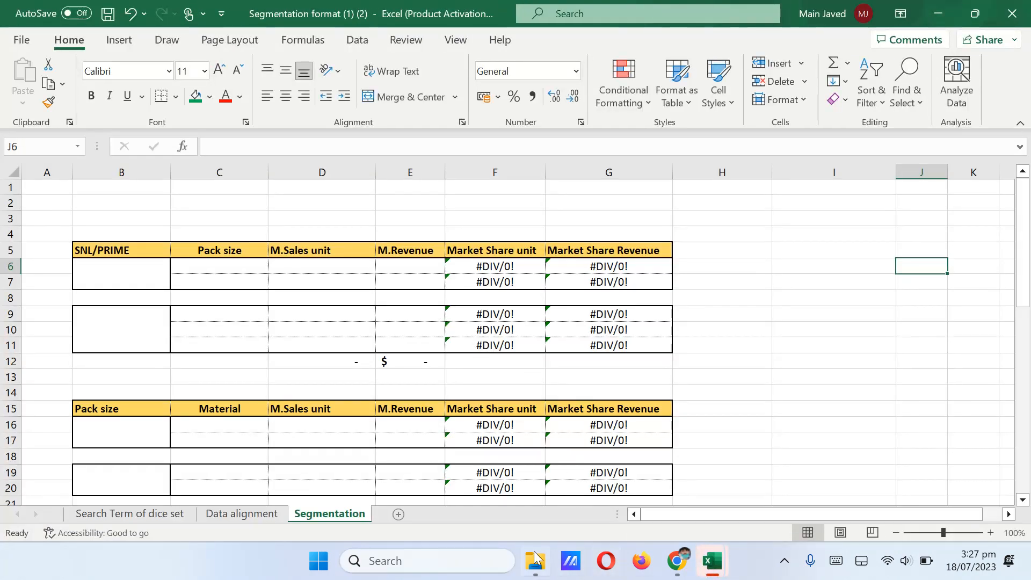
click(950, 7)
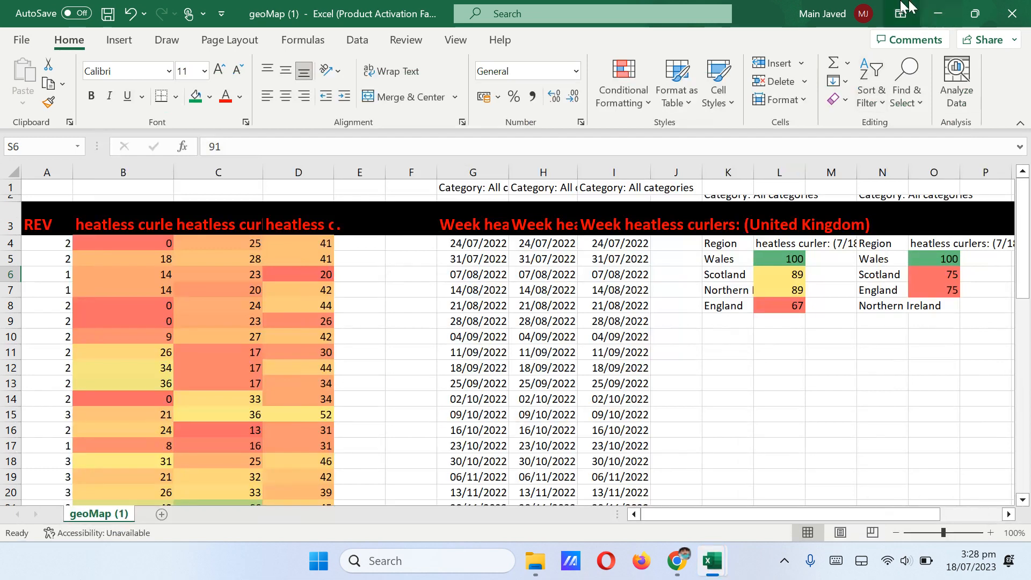
Step: Minimise the geoMap workbook and open the AMZ SHEET folder from the desktop to look through its files
click(940, 7)
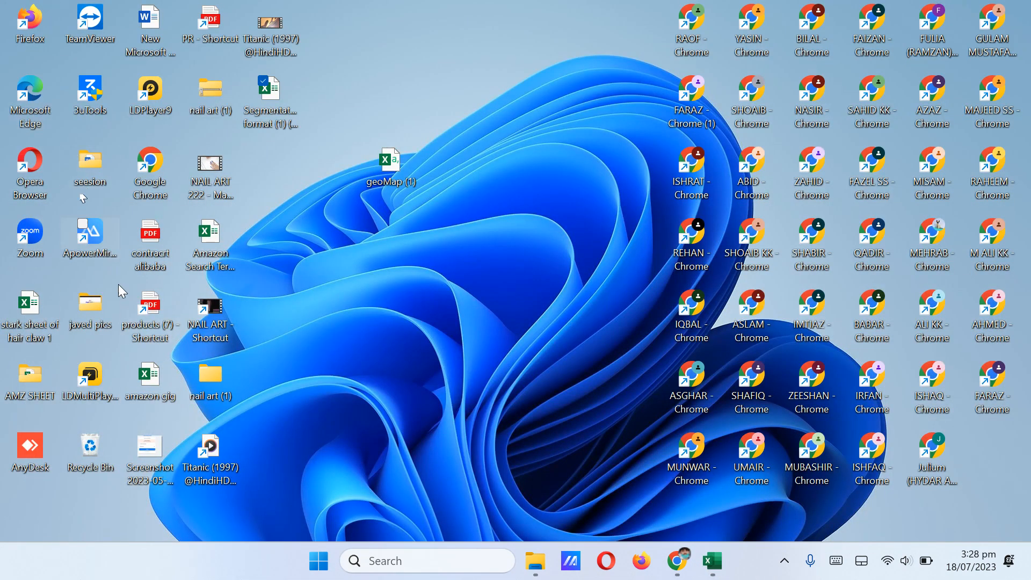
click(18, 394)
double_click(19, 395)
scroll(354, 359, down, 1)
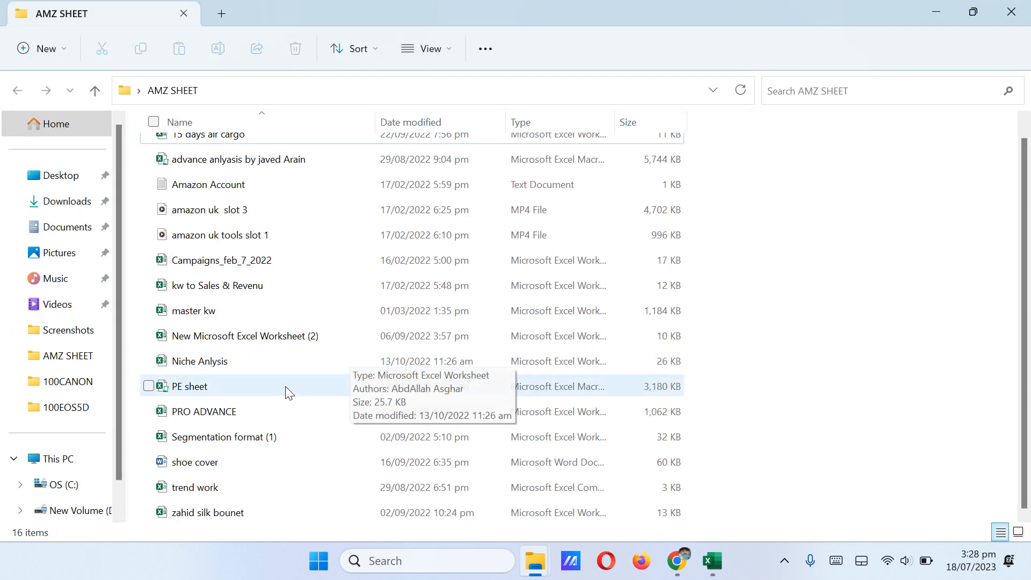
Step: Open the "shoe cover" Word document from the AMZ SHEET folder and dismiss the Office Activation Wizard
click(250, 465)
double_click(249, 465)
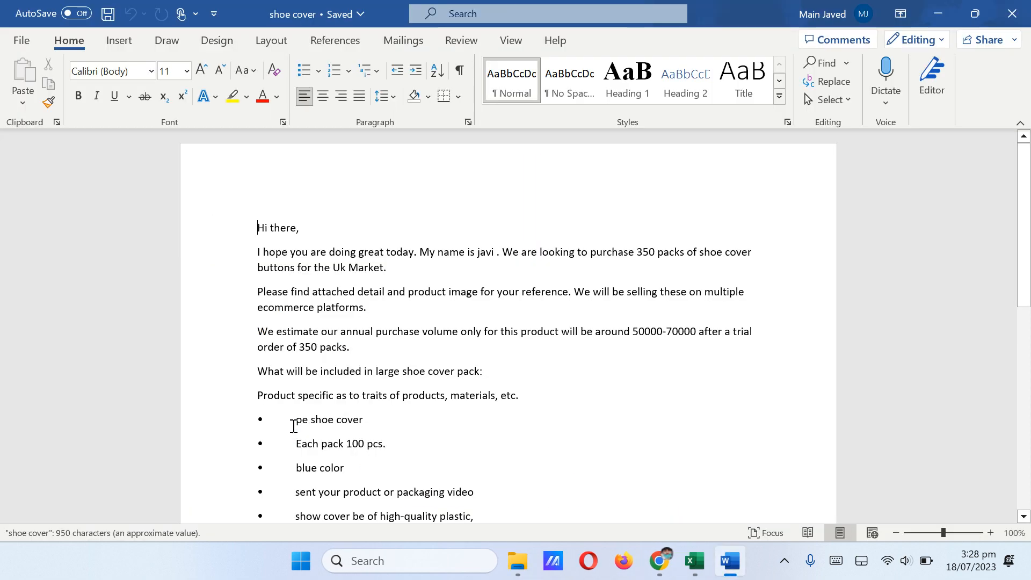
scroll(292, 424, down, 2)
scroll(293, 424, up, 2)
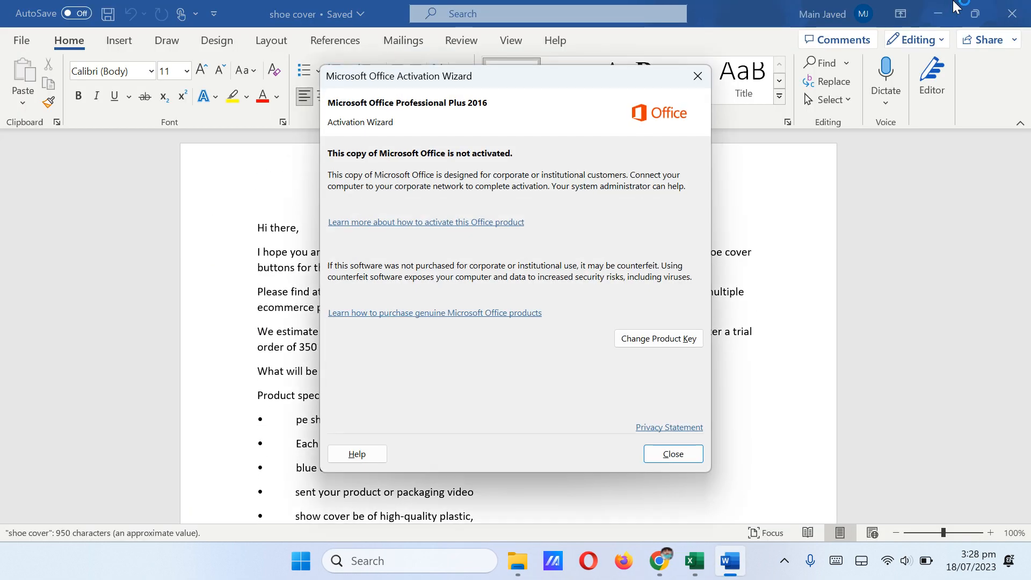
click(673, 454)
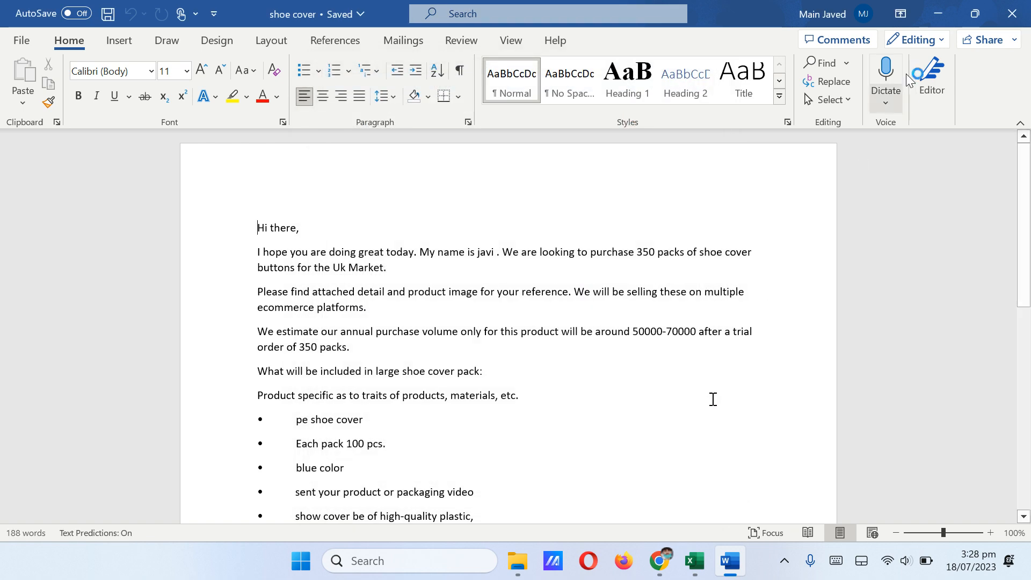
Step: Open the Segmentation format (1) workbook from the AMZ SHEET folder and view its filled SNL/PRIME table
click(936, 14)
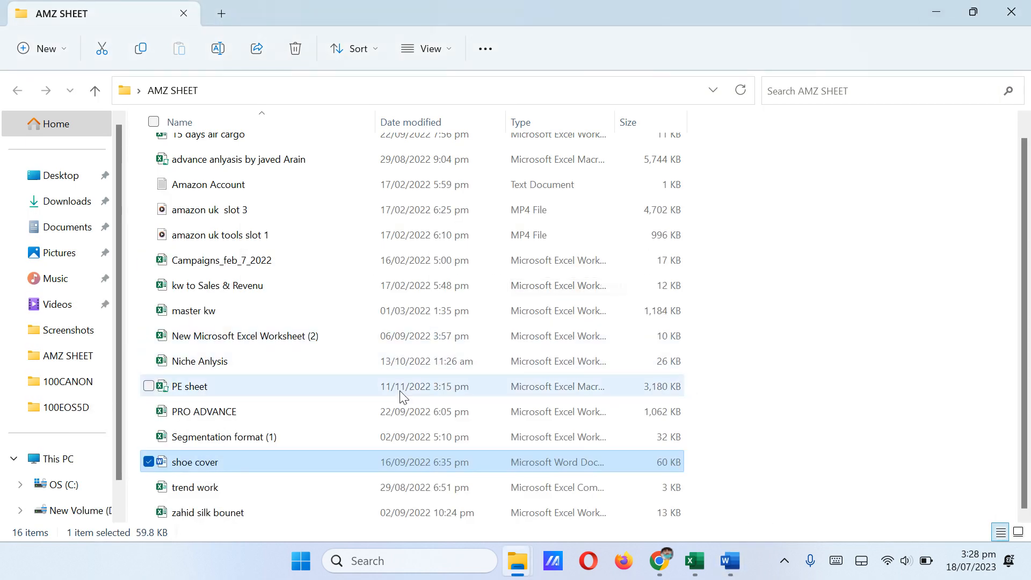
double_click(286, 441)
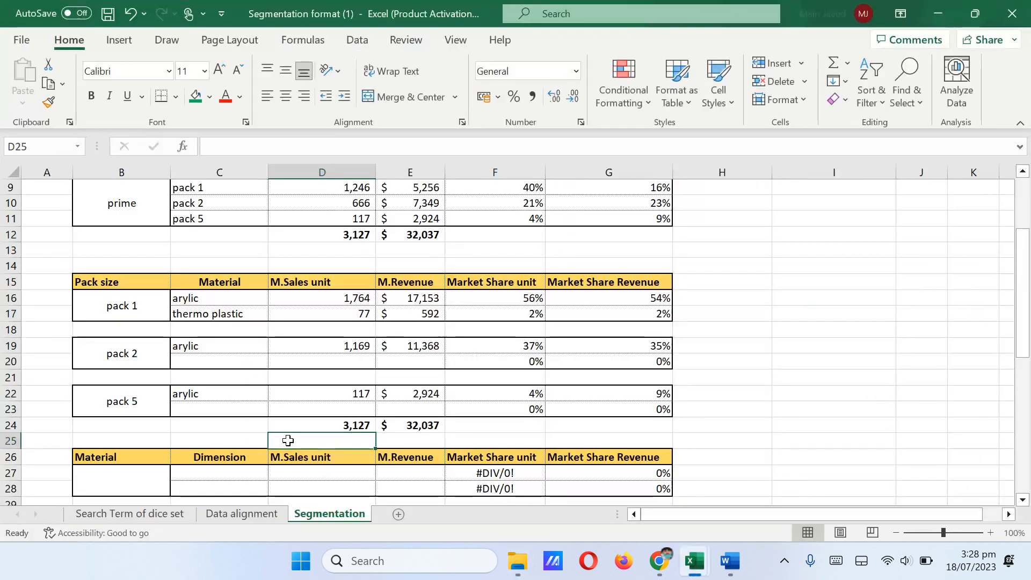
scroll(568, 364, up, 3)
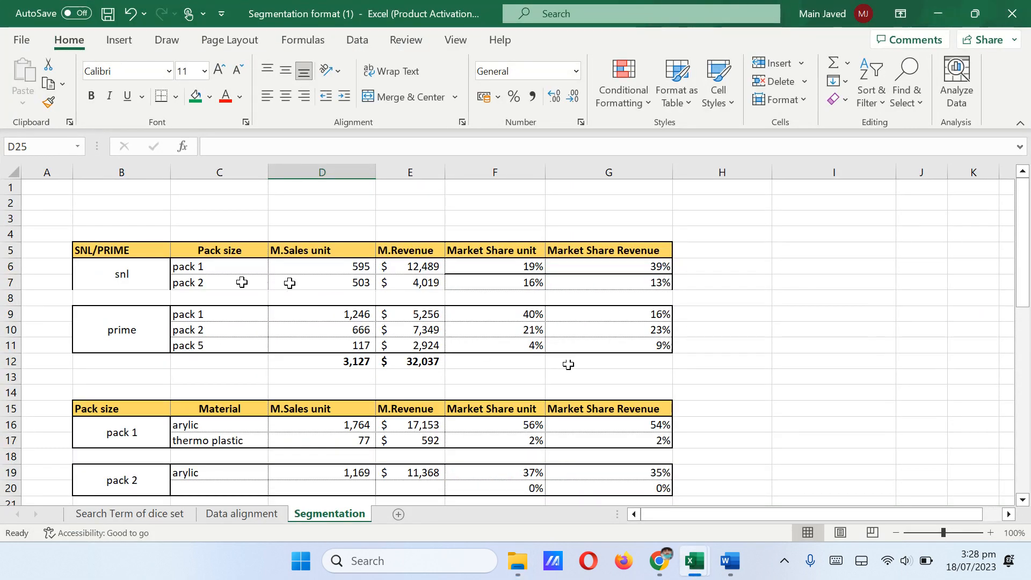
Step: Switch back to the shoe cover document in Word and read the supplier inquiry through to its product and packaging tables
click(729, 560)
scroll(709, 350, down, 3)
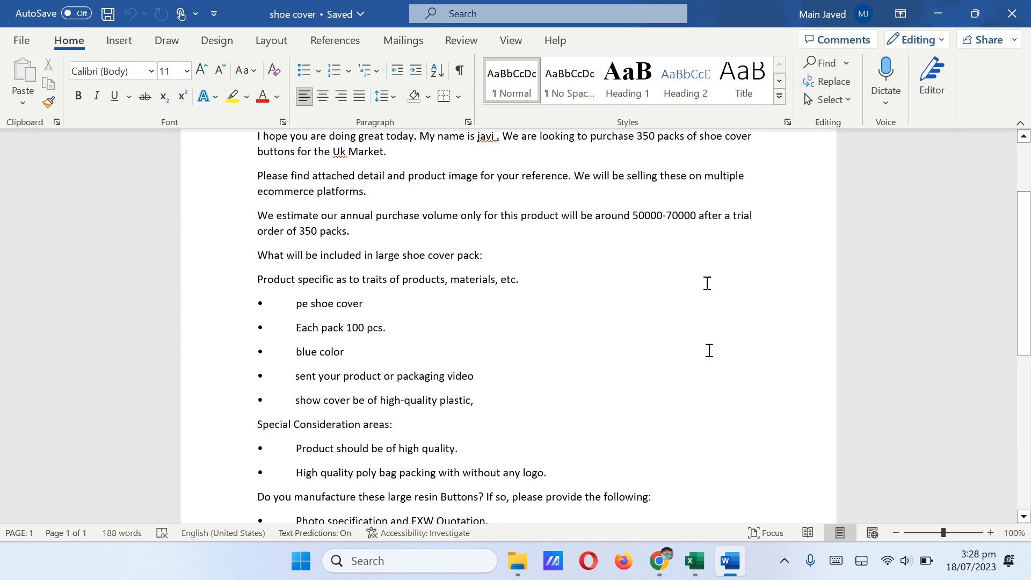
scroll(612, 293, up, 2)
scroll(612, 290, up, 1)
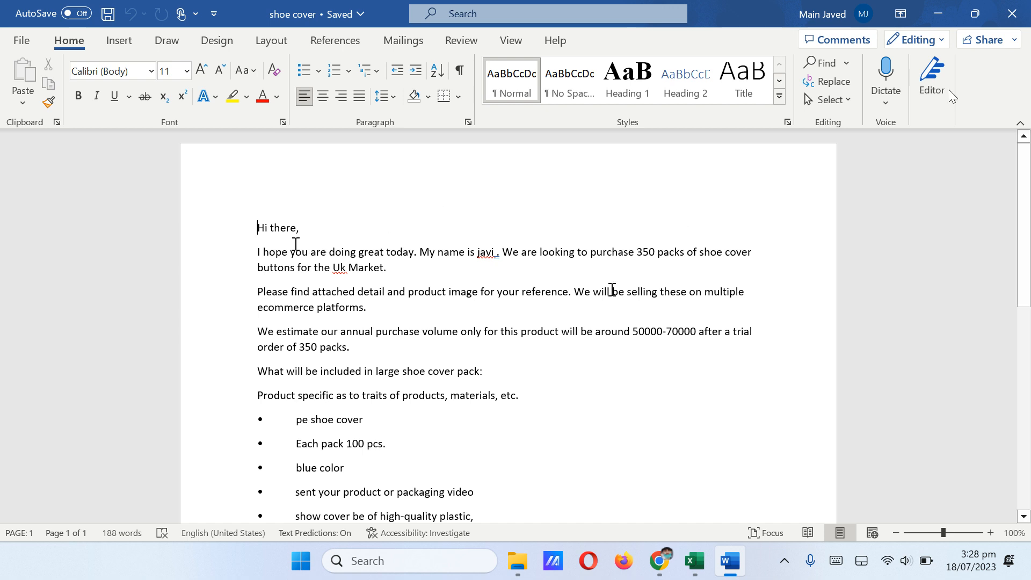
scroll(298, 241, down, 7)
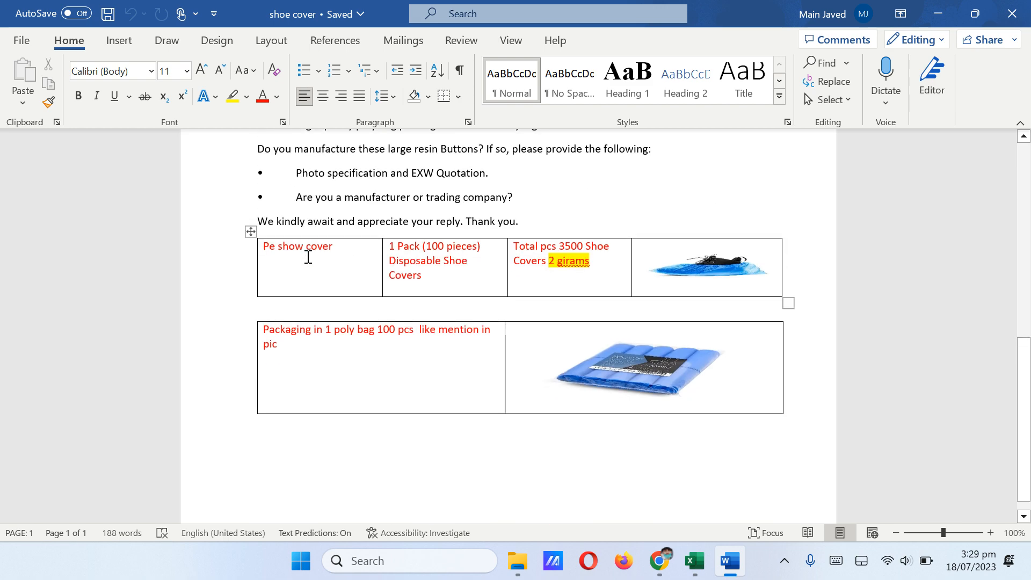
Step: Switch to the Segmentation format (1) workbook and compare its SNL/PRIME, pack size and material market share tables
scroll(307, 256, up, 4)
scroll(307, 257, up, 4)
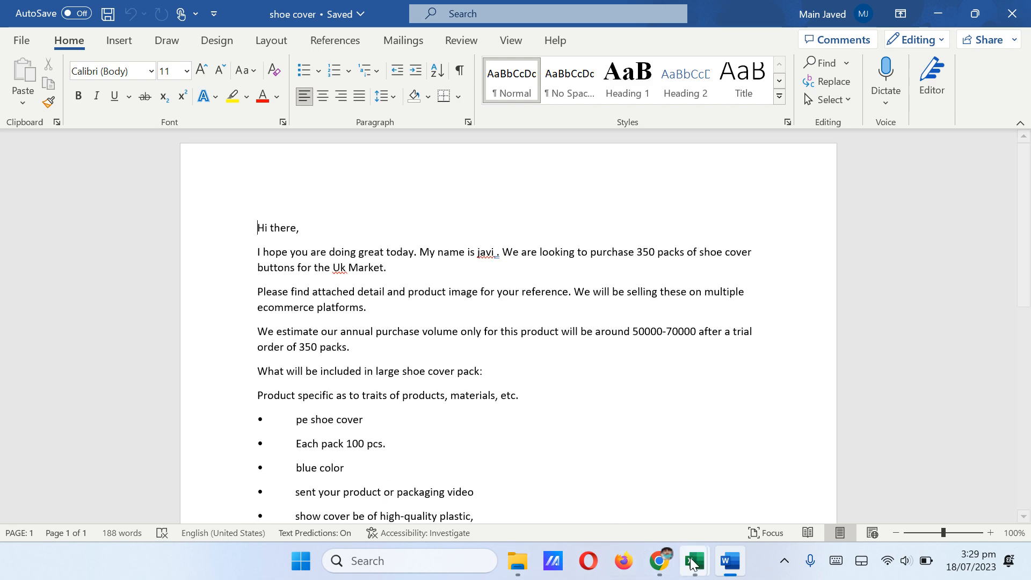
mouse_move(692, 568)
click(810, 474)
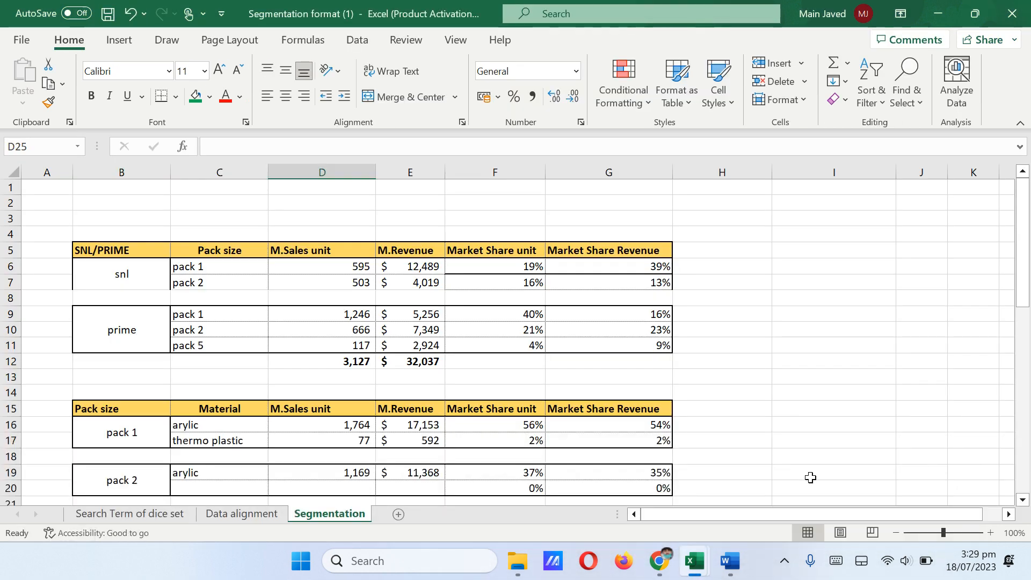
scroll(528, 341, down, 2)
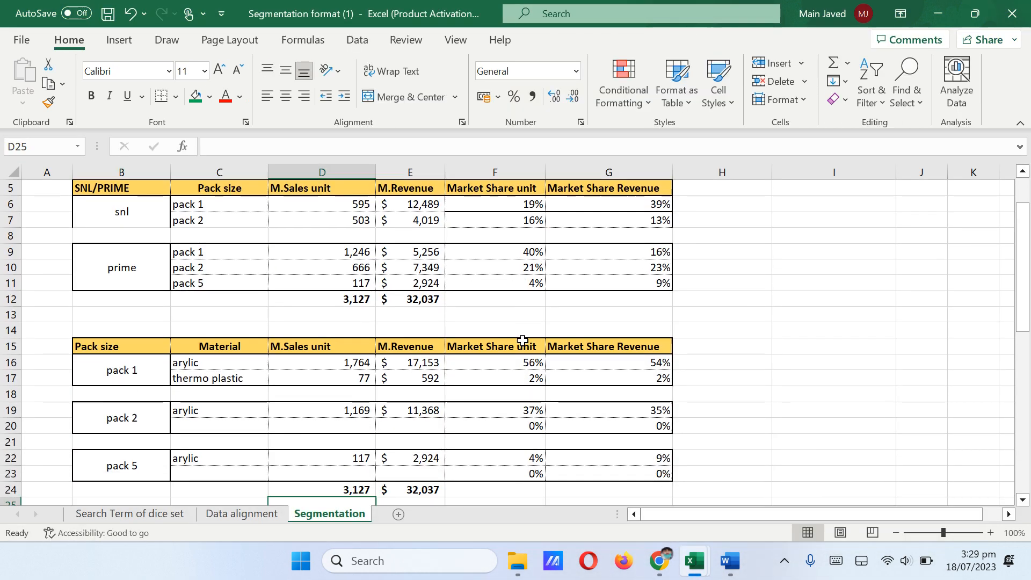
scroll(528, 337, down, 3)
scroll(531, 334, up, 5)
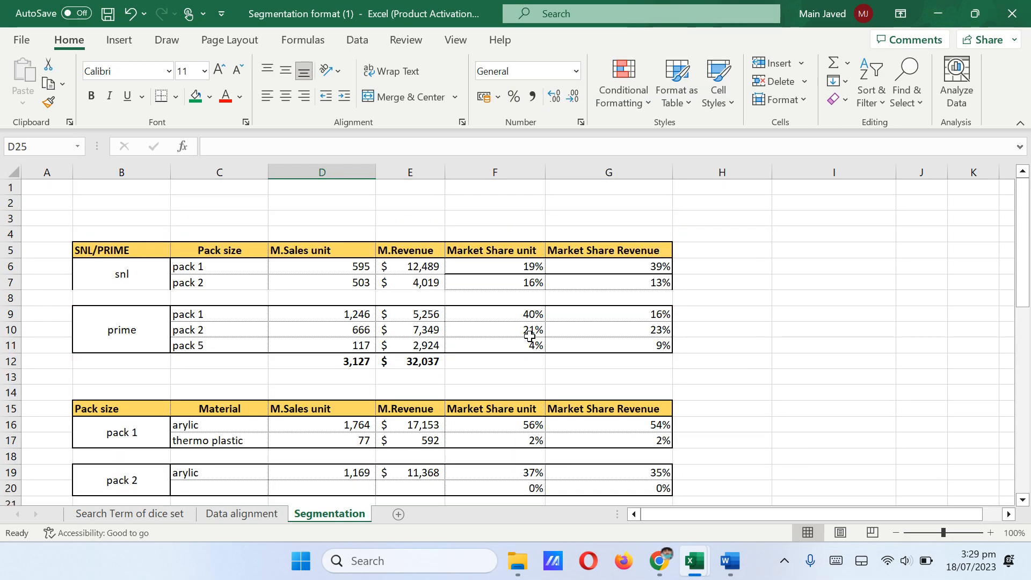
scroll(349, 351, down, 3)
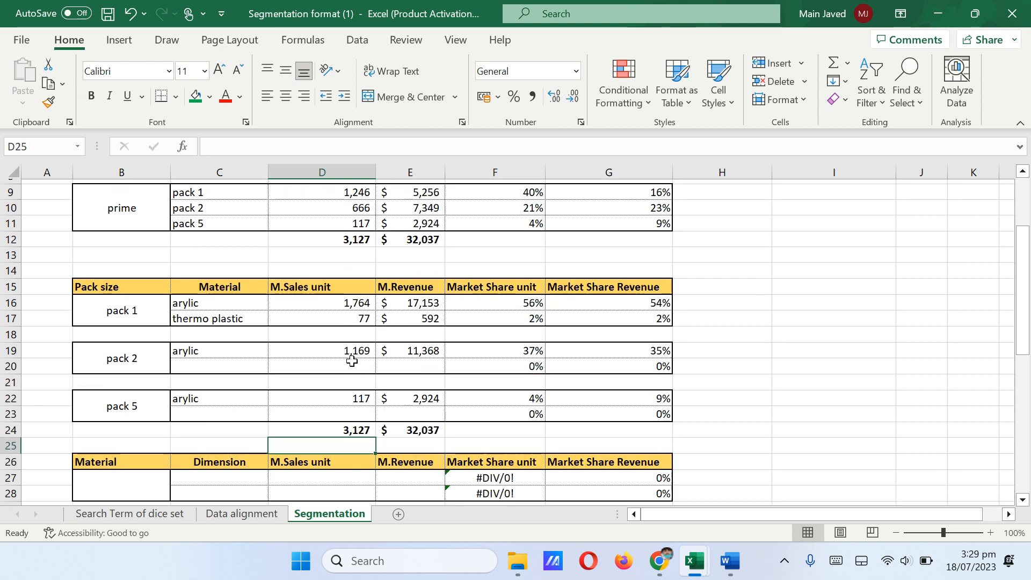
scroll(466, 440, up, 3)
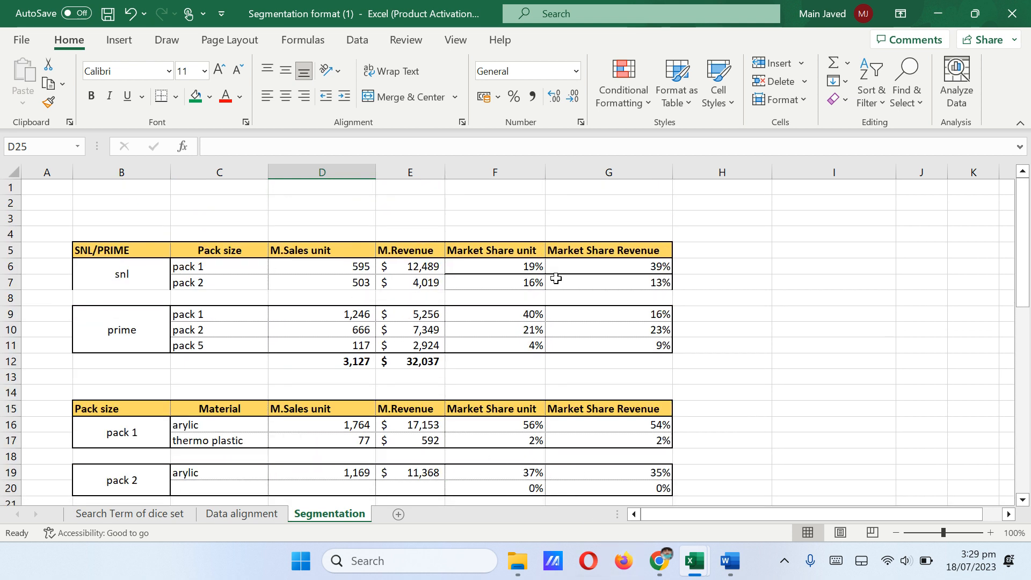
click(722, 285)
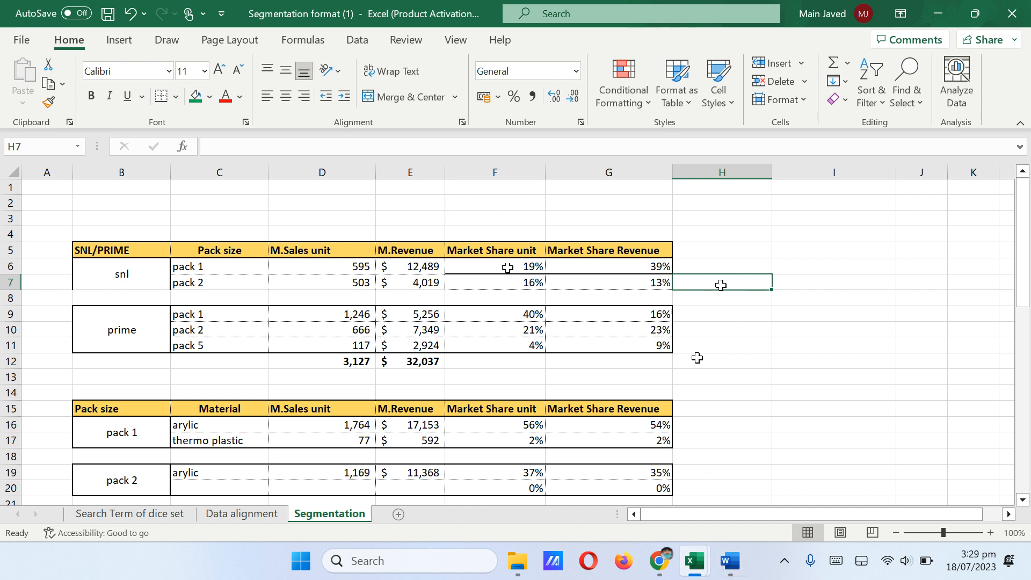
Step: Return to the shoe cover document in Word and examine the sender's name and the "350 packs" quantity in the introduction
click(729, 473)
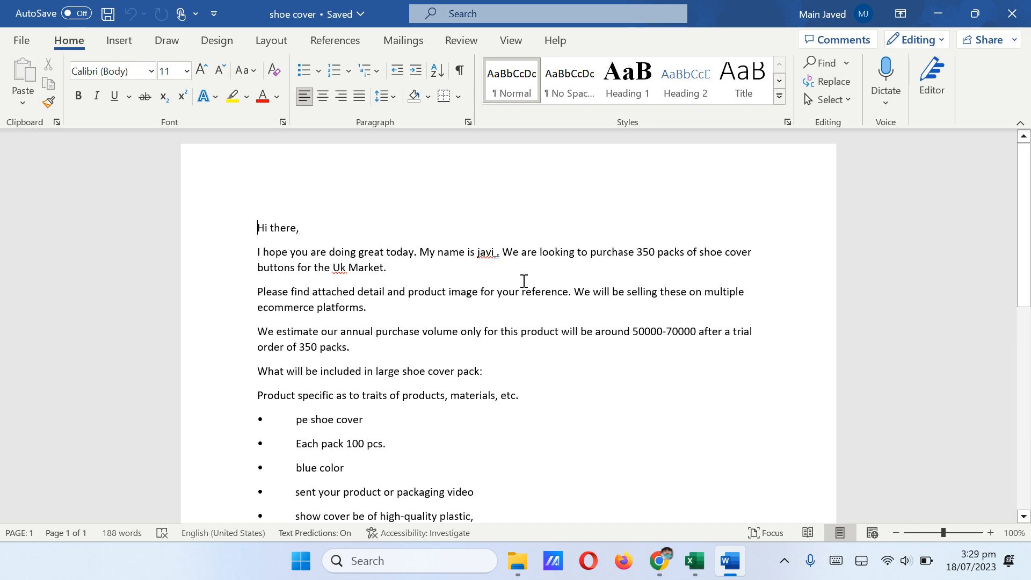
drag(472, 252, 502, 253)
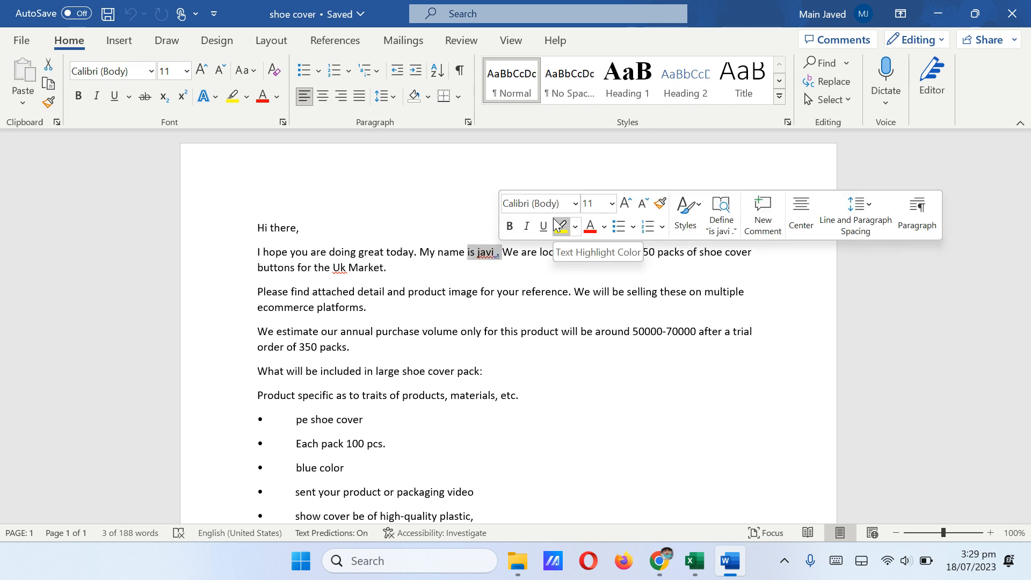
click(557, 225)
click(808, 268)
drag(479, 249, 510, 253)
click(491, 260)
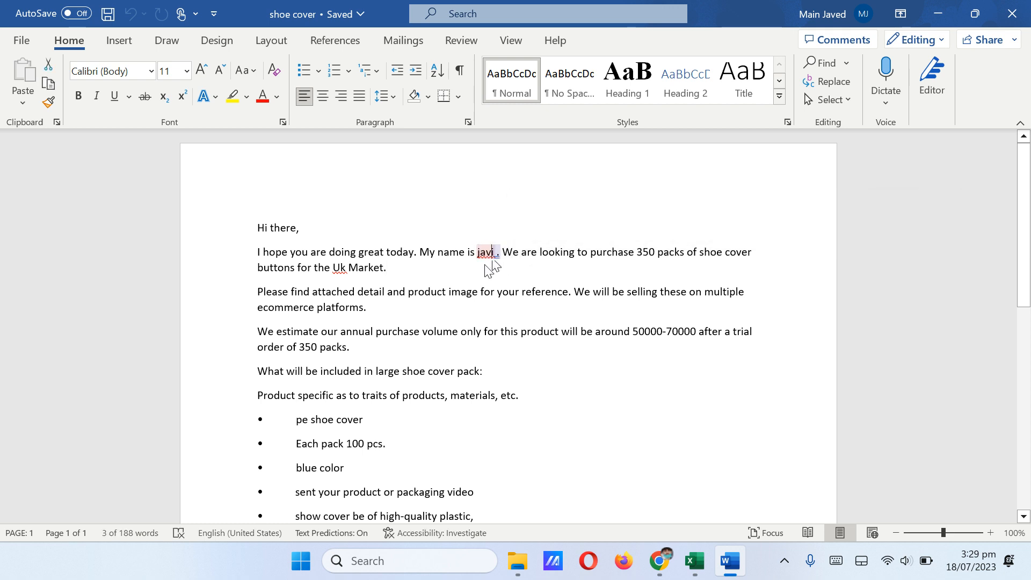
click(465, 256)
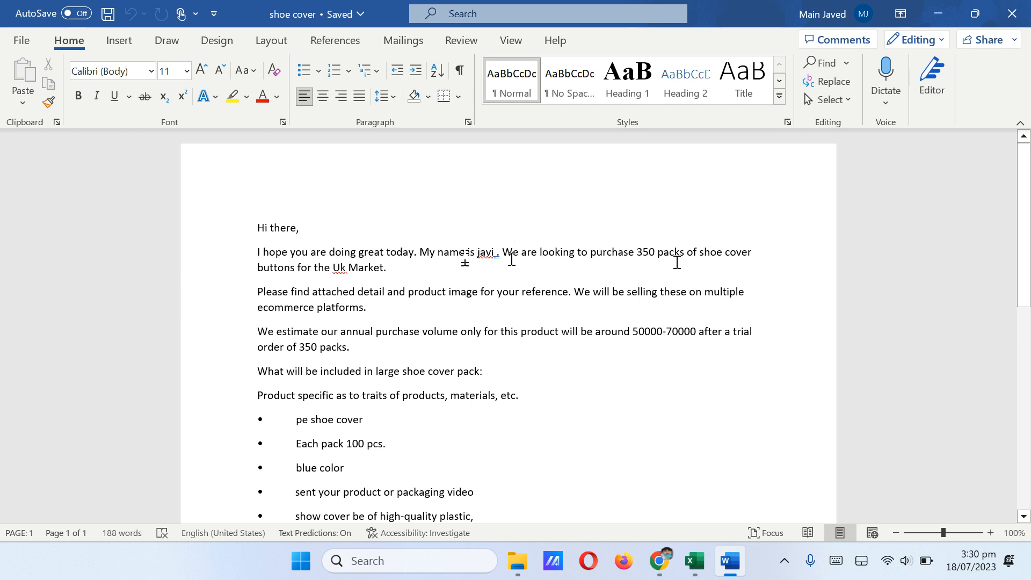
drag(638, 250, 681, 260)
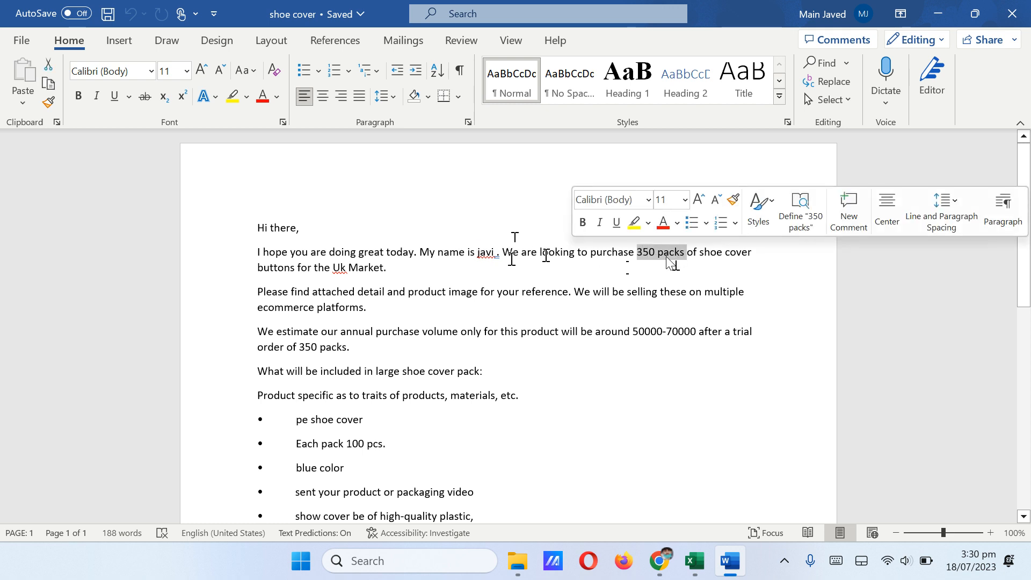
text(350)
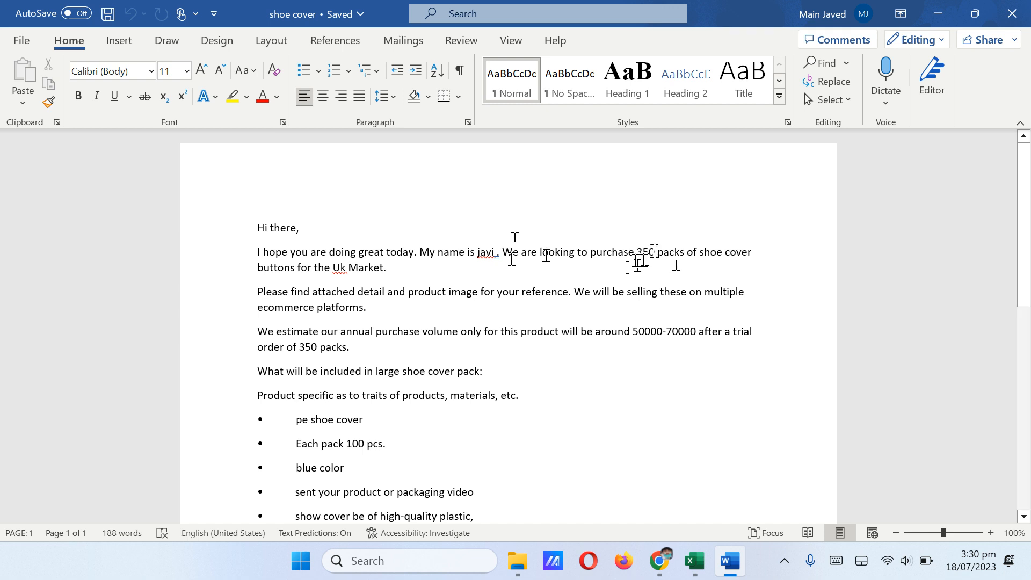
click(646, 261)
Step: Delete the word "buttons" from the purchase sentence so it reads "shoe cover for the Uk Market"
click(298, 270)
key(BackSpace)
key(BackSpace)
key(BackSpace)
key(BackSpace)
key(BackSpace)
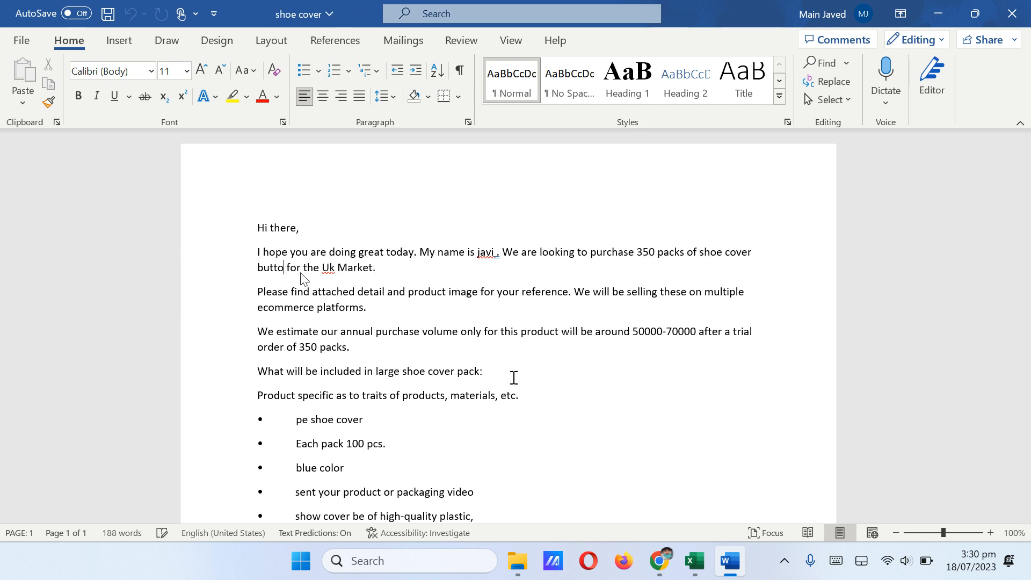
key(BackSpace)
key(BackSpace)
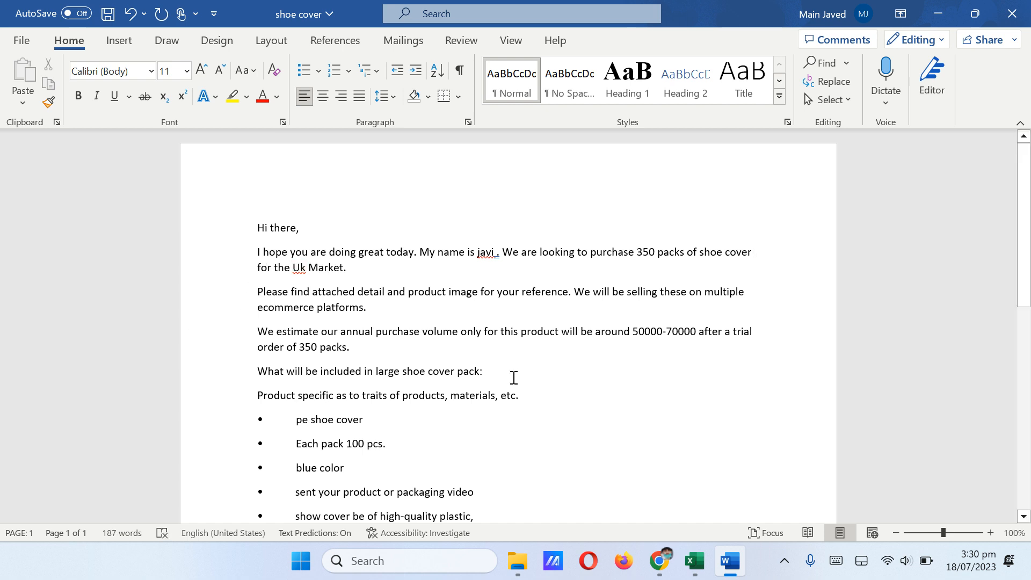
Step: Review the product-specific bullets on material, pack quantity, color, video request and plastic quality, selecting lines to examine them
scroll(361, 274, down, 1)
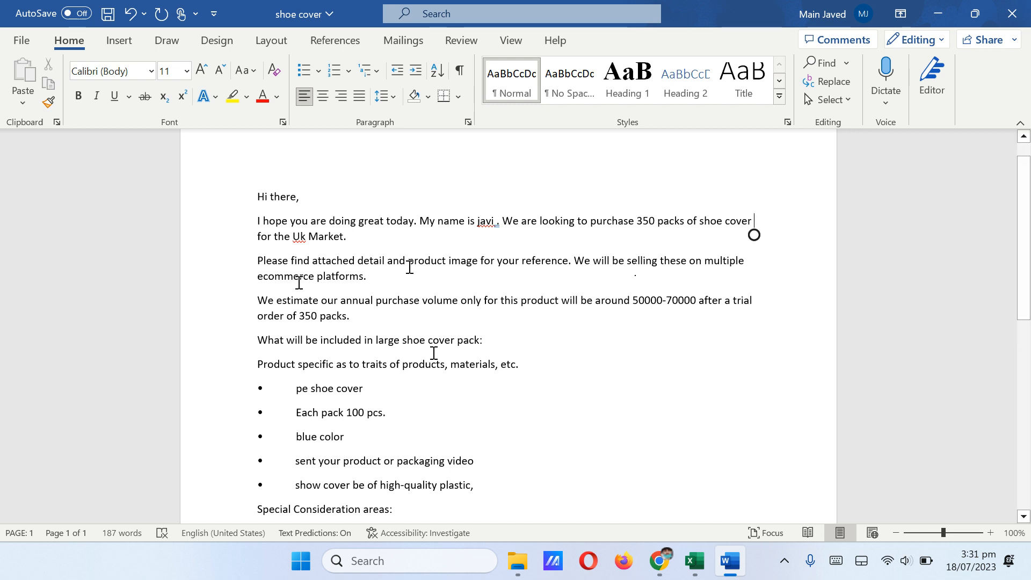
scroll(429, 352, down, 2)
scroll(433, 353, down, 2)
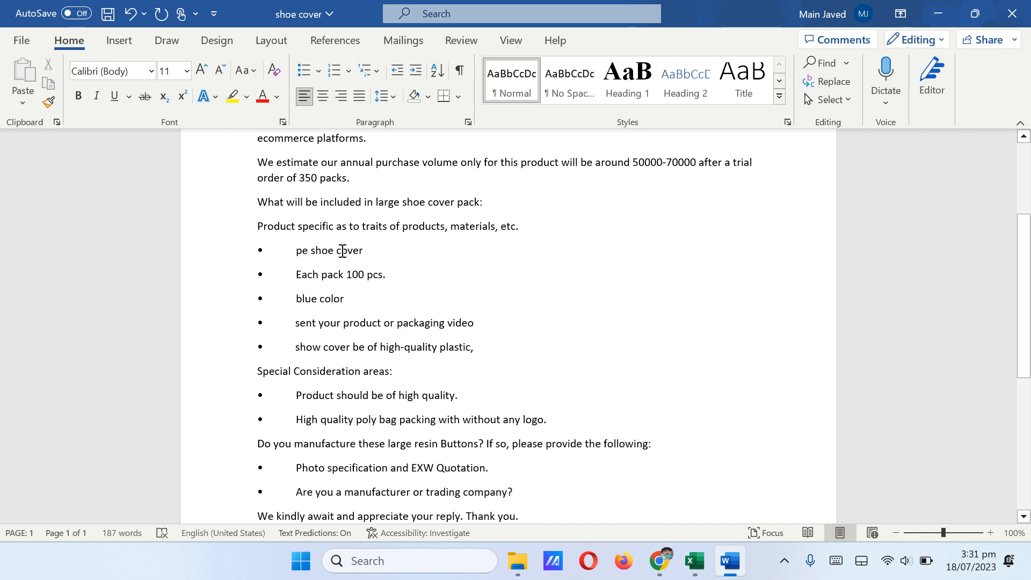
drag(296, 251, 356, 252)
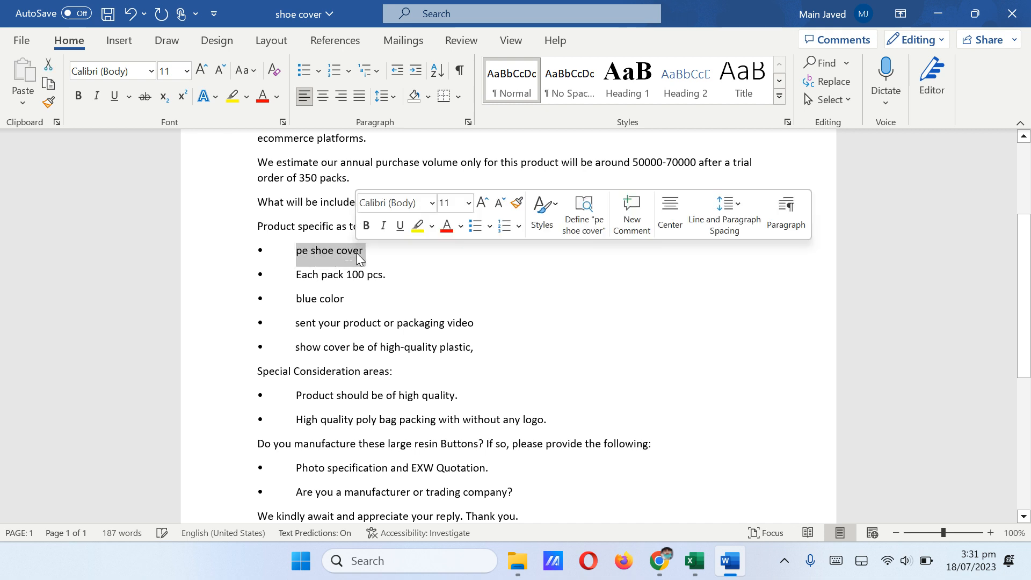
click(285, 253)
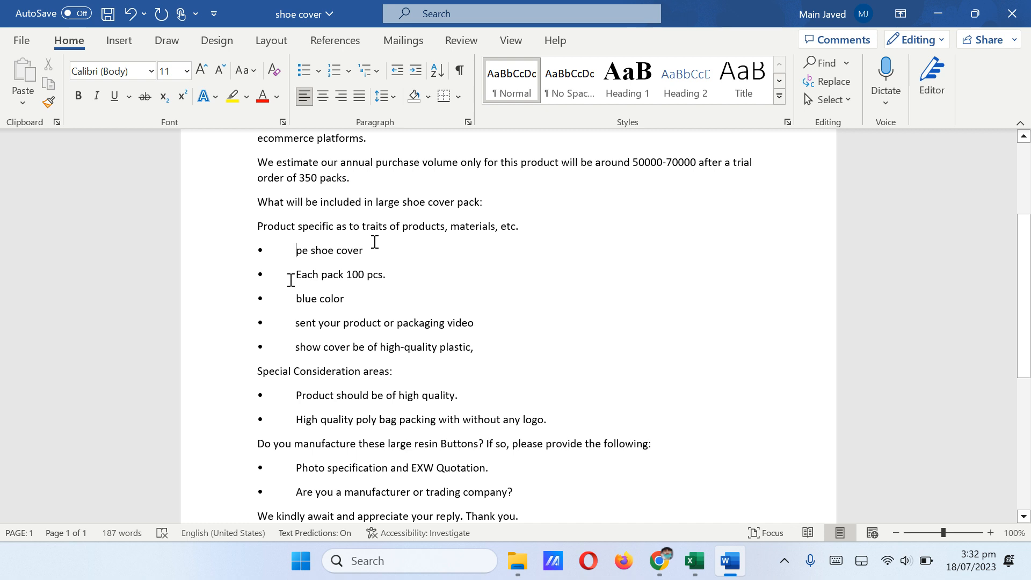
mouse_move(290, 279)
mouse_down()
mouse_move(384, 280)
mouse_move(361, 299)
mouse_move(288, 293)
mouse_up()
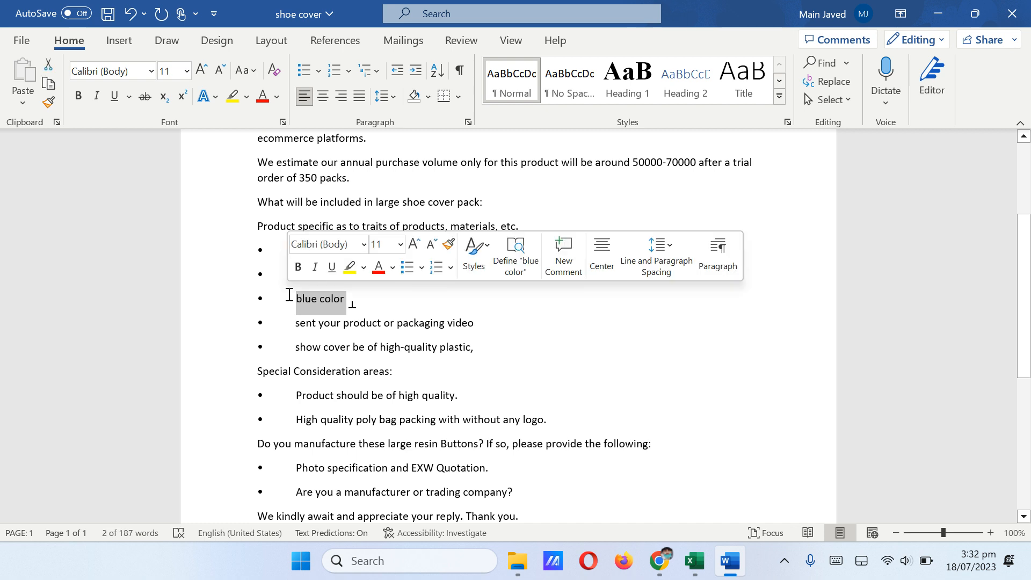
click(296, 333)
drag(295, 334, 469, 321)
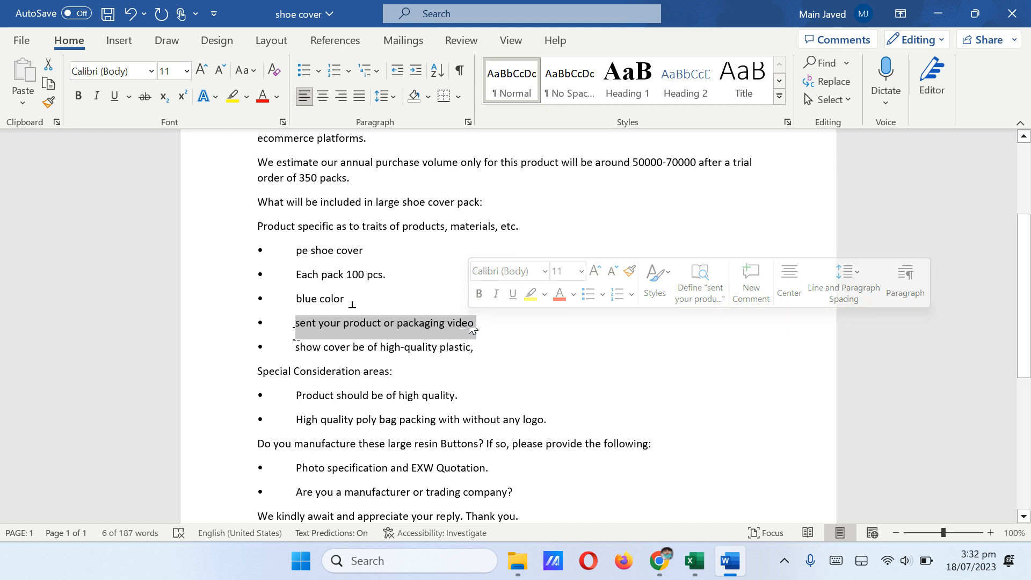
drag(474, 345, 297, 367)
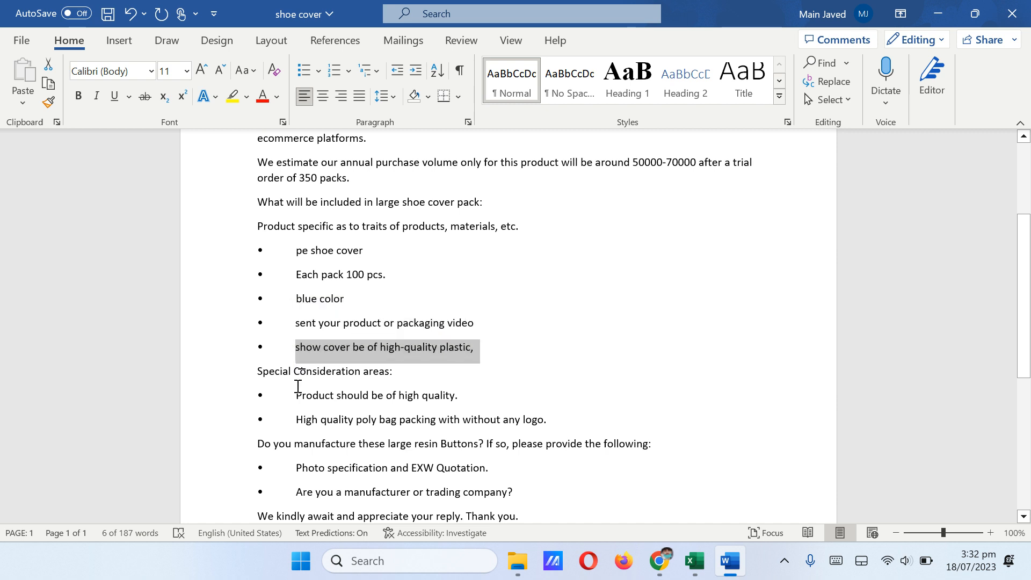
click(297, 386)
click(359, 294)
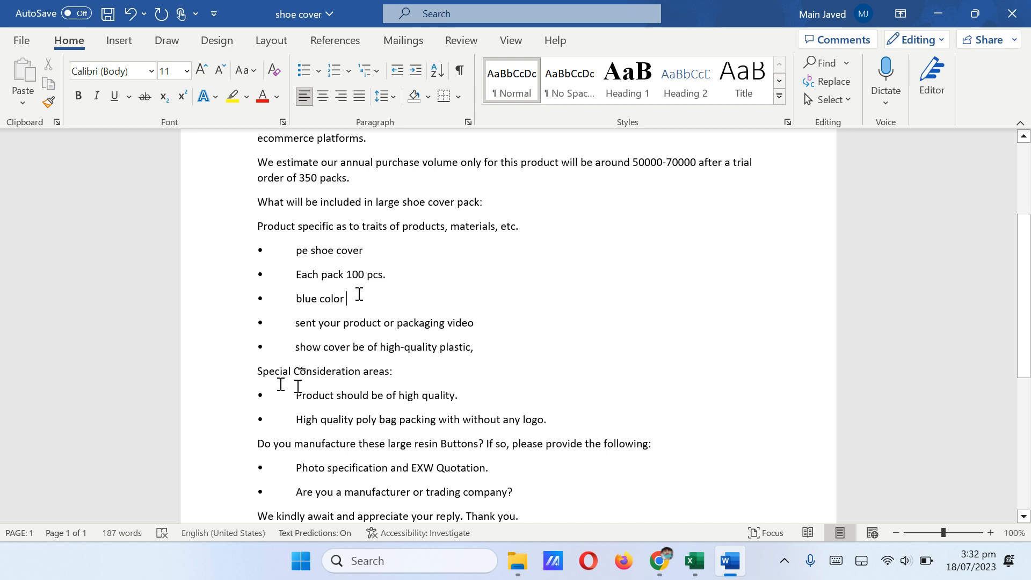
Step: Replace "large resin Buttons" with "shoe covers" in the "Do you manufacture these" question
scroll(280, 383, down, 1)
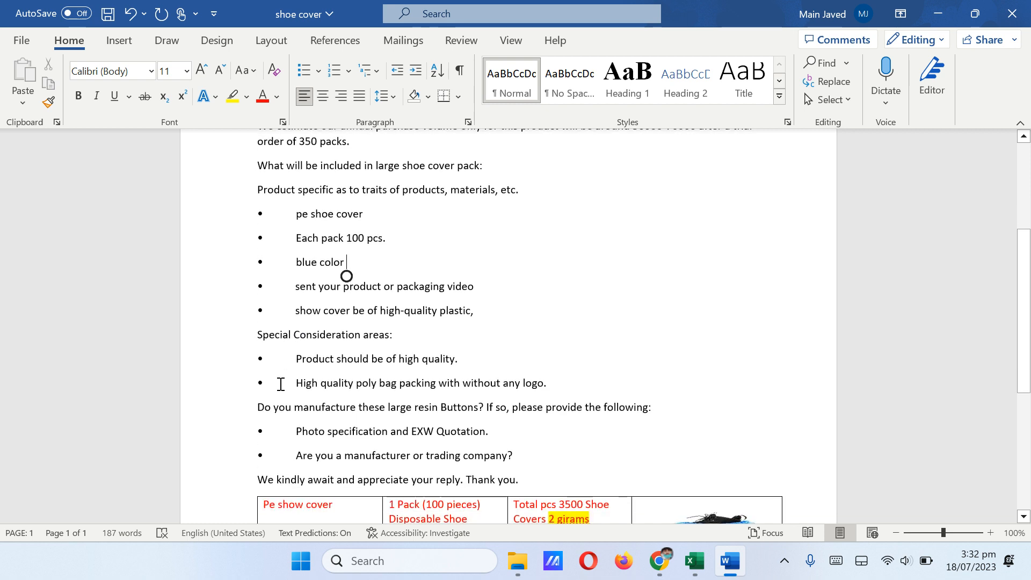
scroll(280, 384, down, 1)
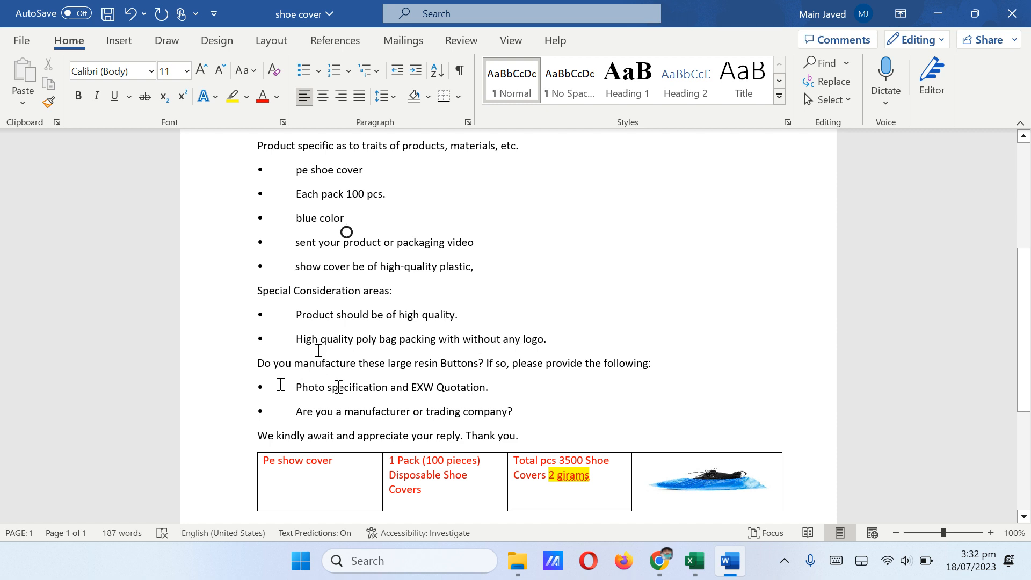
click(480, 364)
key(BackSpace)
key(BackSpace)
key(BackSpace)
key(BackSpace)
key(BackSpace)
key(BackSpace)
key(BackSpace)
key(BackSpace)
key(BackSpace)
key(BackSpace)
key(BackSpace)
key(BackSpace)
key(BackSpace)
key(BackSpace)
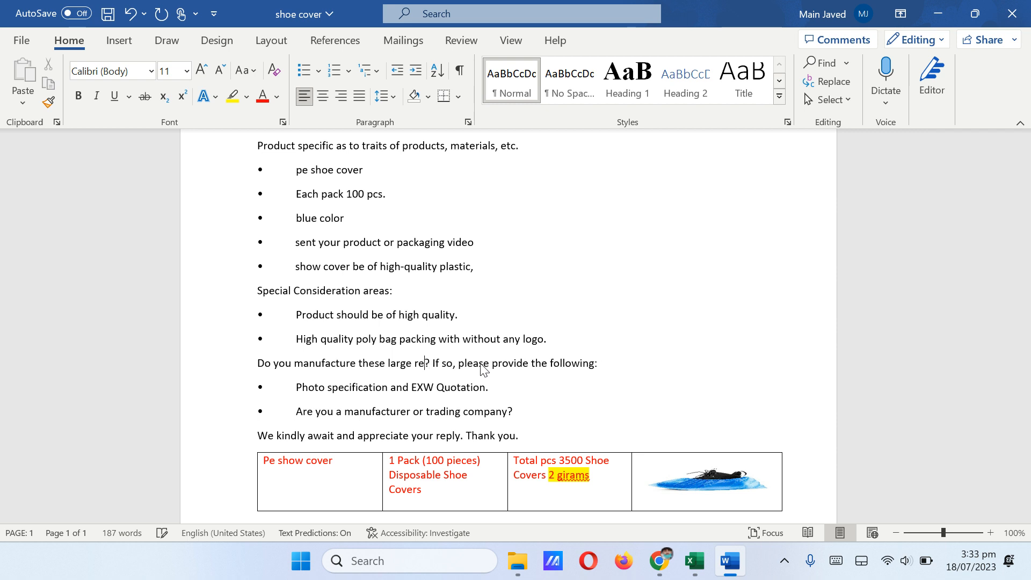
key(BackSpace)
key(BackSpace)
key(BackSpace)
key(BackSpace)
key(BackSpace)
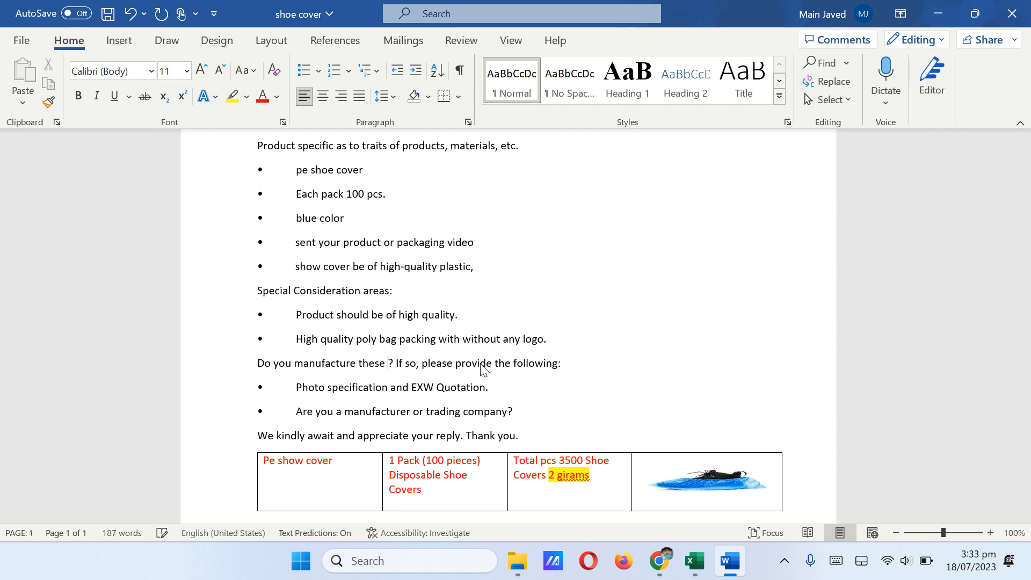
text(shoe )
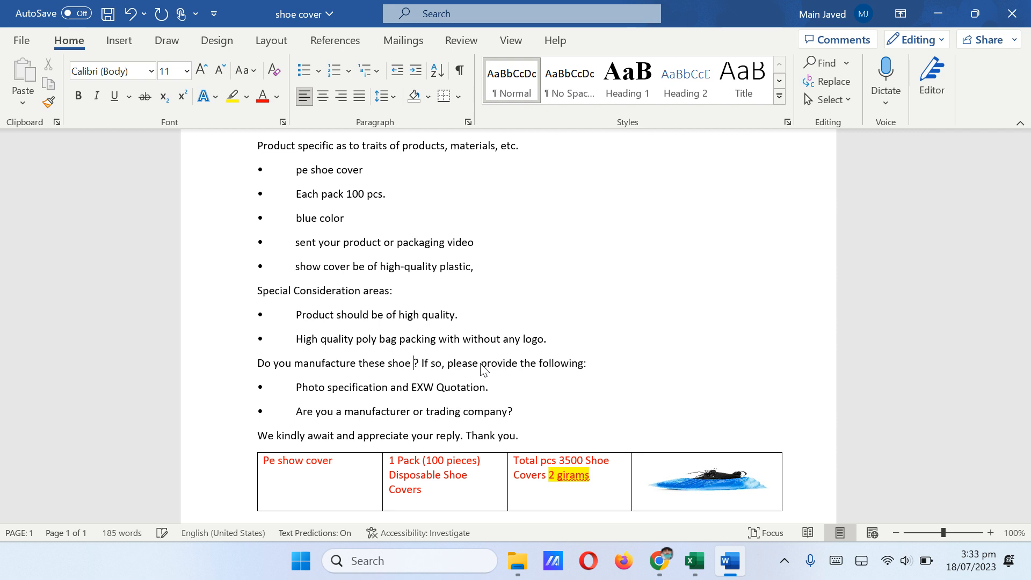
text(cover)
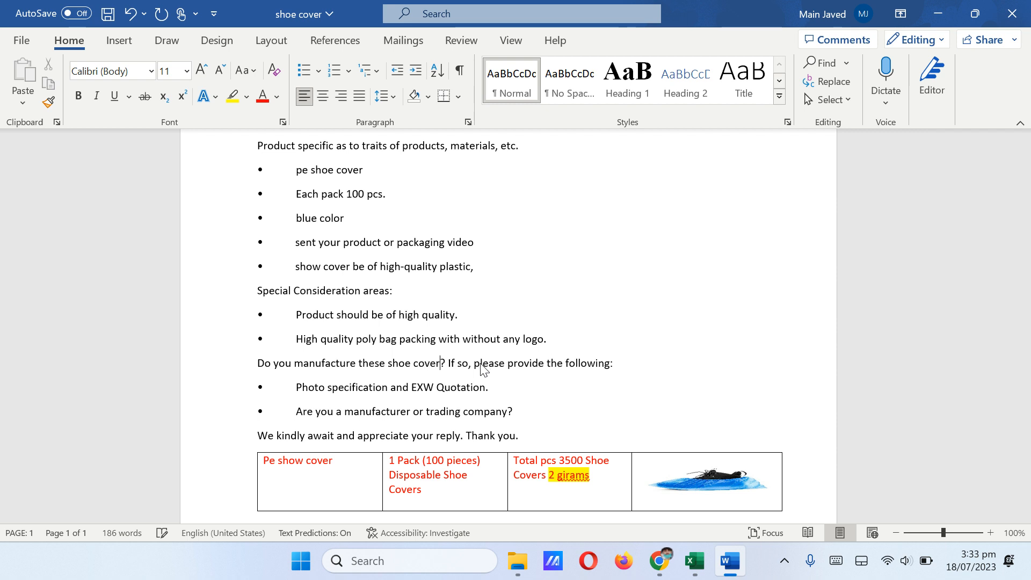
text(s)
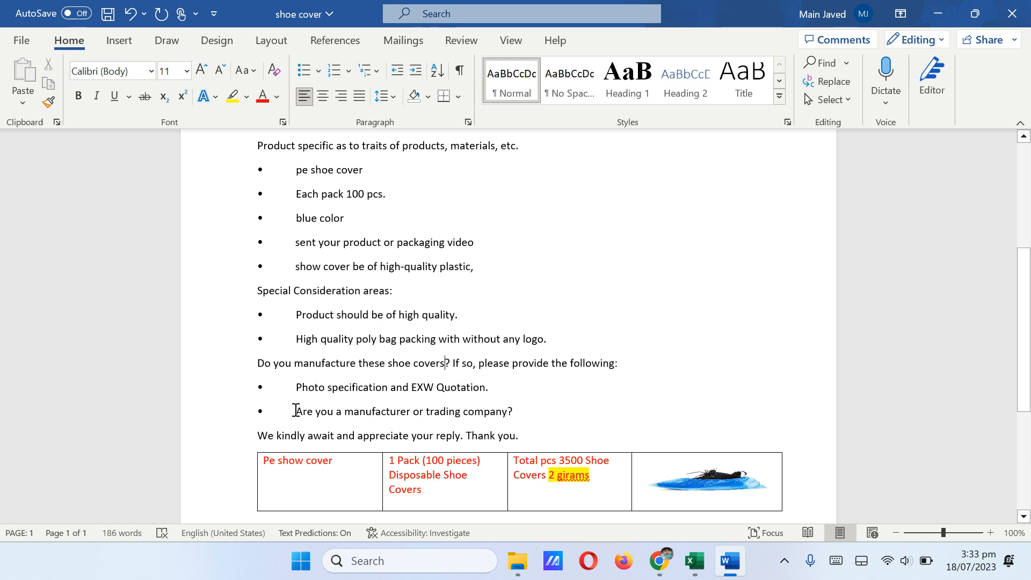
Step: Examine the product and packaging tables below the closing line, selecting the product name and the shoe cover picture
scroll(416, 403, down, 3)
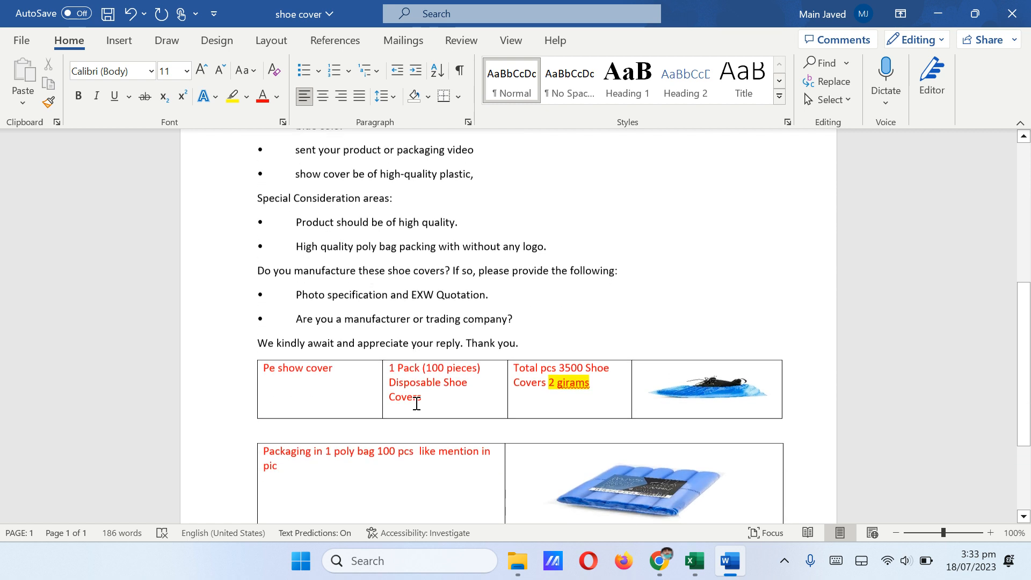
scroll(416, 403, down, 1)
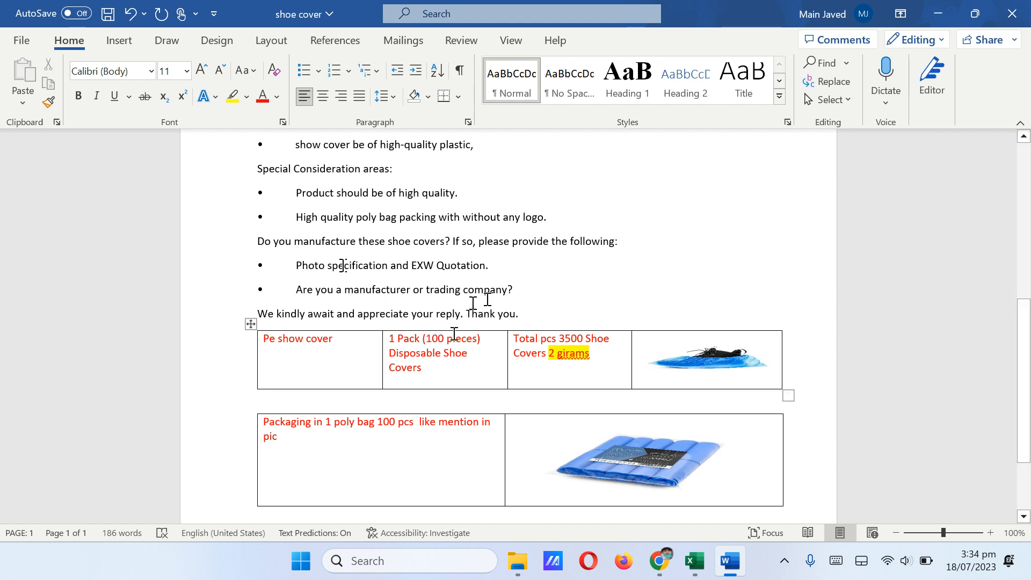
scroll(454, 333, down, 1)
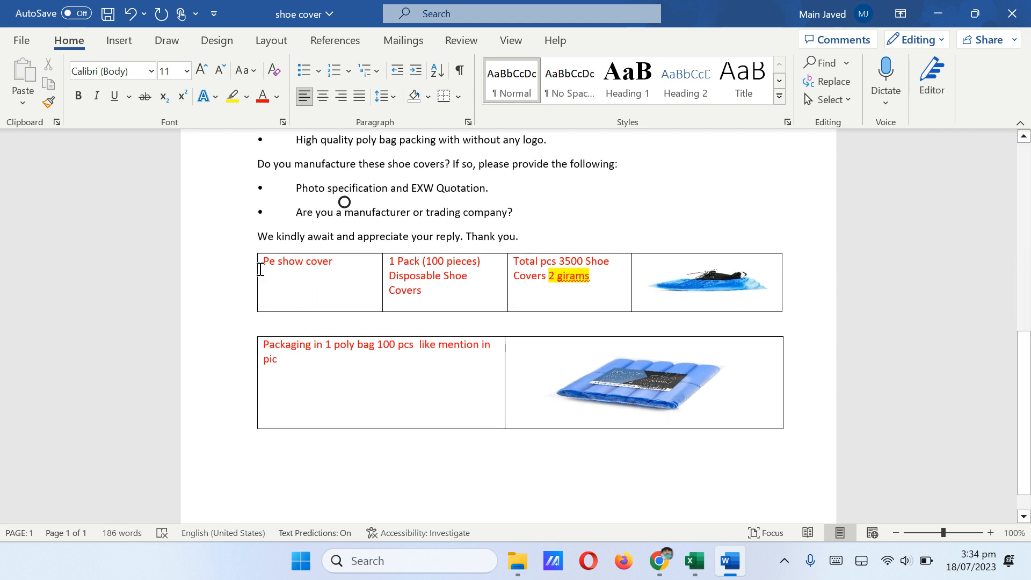
drag(261, 263, 332, 261)
click(536, 368)
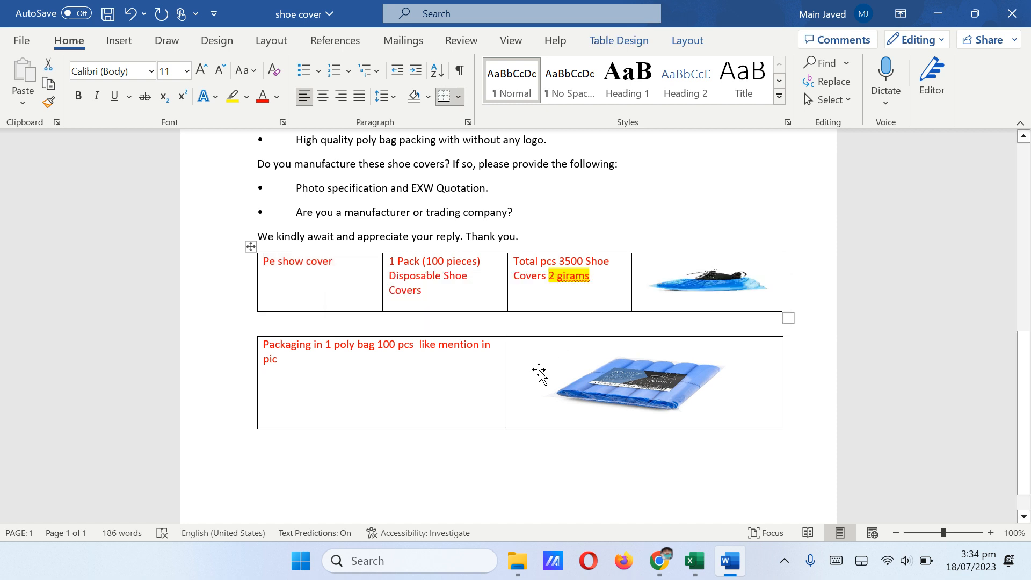
click(692, 286)
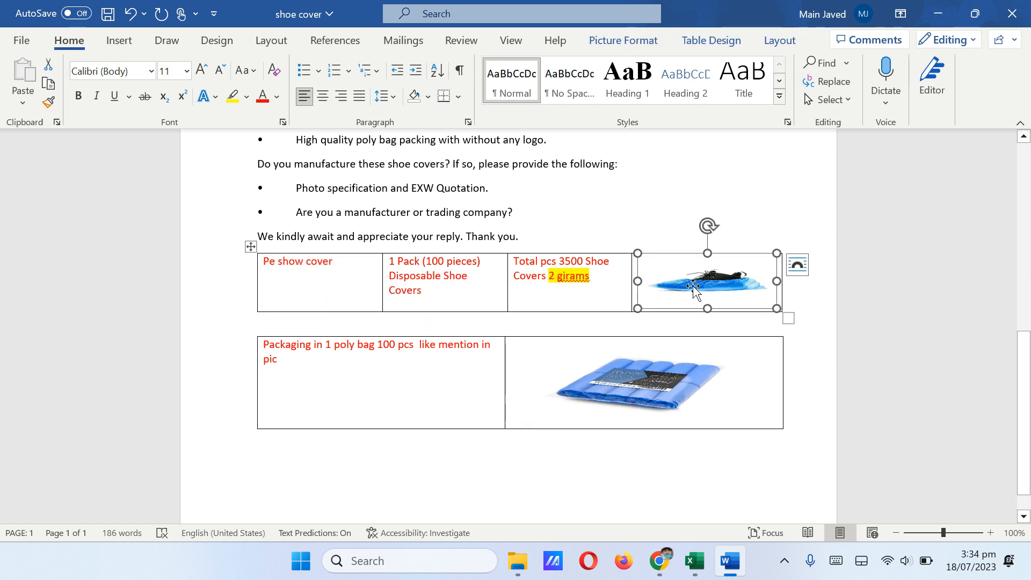
Step: Stretch the shoe cover picture in the product table vertically to look taller, and check the packaging picture in the table below
drag(703, 308, 722, 352)
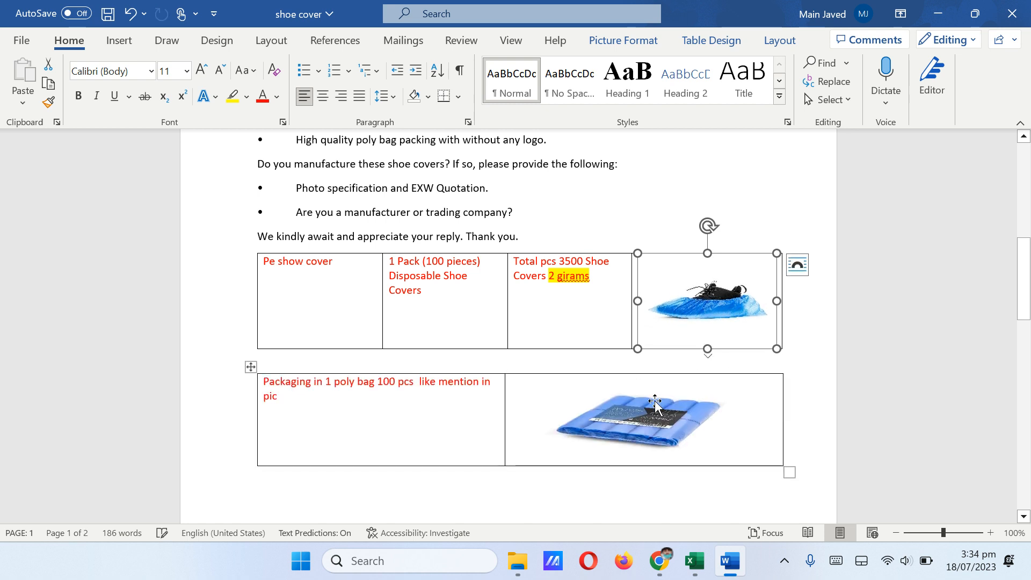
click(653, 404)
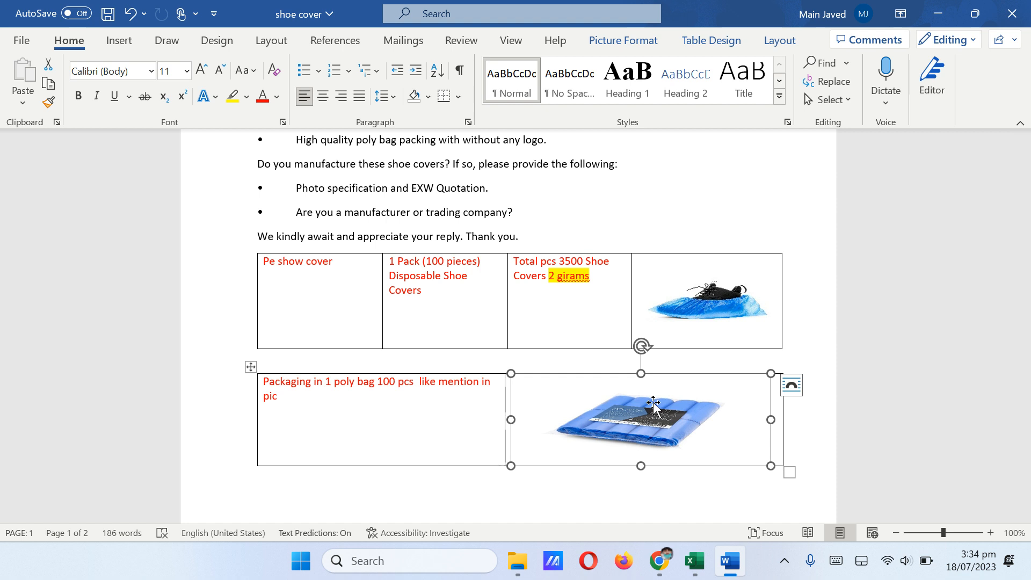
click(377, 425)
Step: Review the whole supplier inquiry letter, from the greeting through the bullet lists to the product and packaging tables
scroll(377, 427, up, 10)
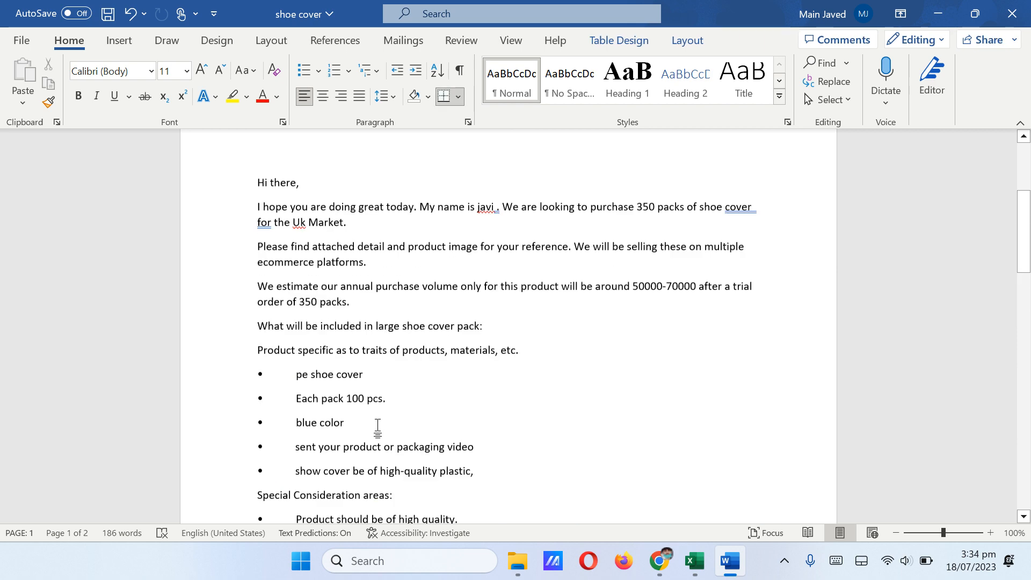
scroll(378, 425, down, 6)
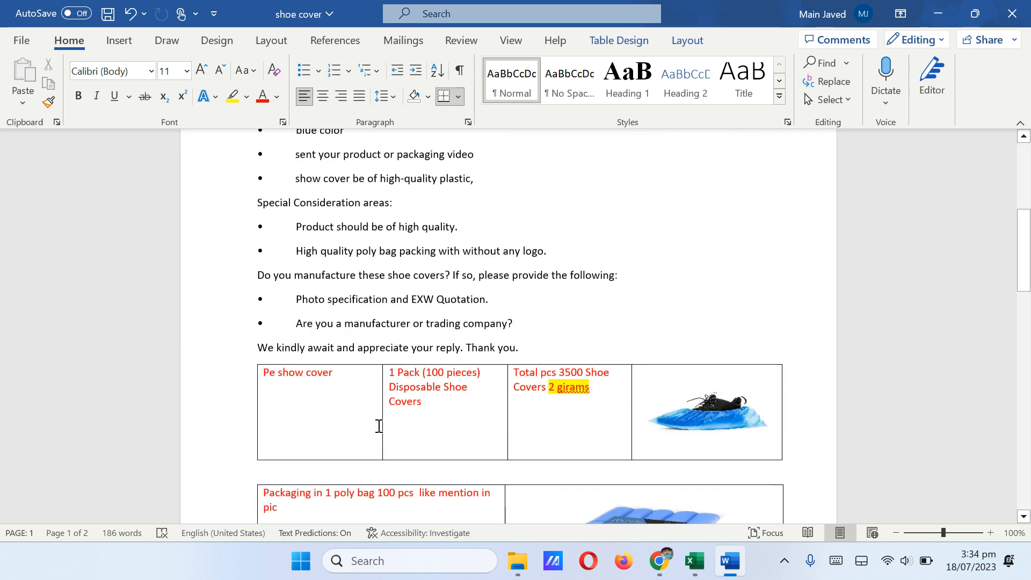
scroll(378, 426, down, 3)
scroll(379, 425, up, 9)
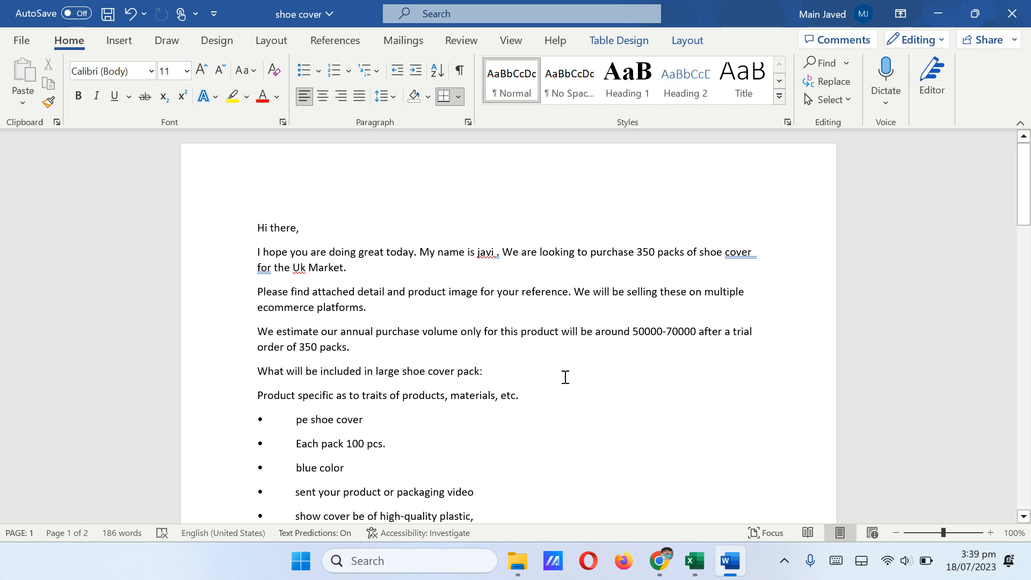
Step: Switch to the Chrome window with the heatless hair curler headband search and open the list of browser extensions
click(661, 565)
click(594, 483)
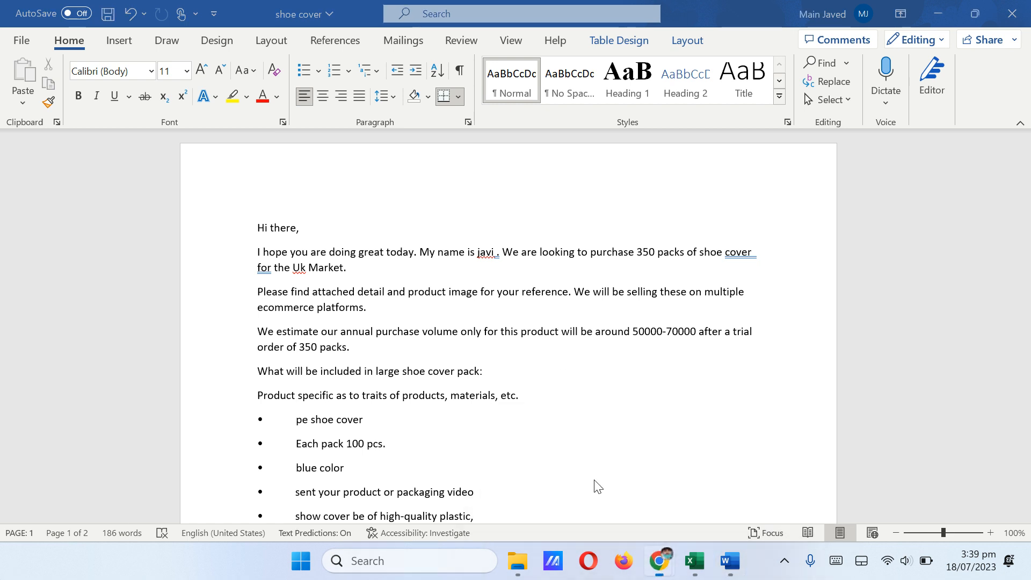
click(935, 42)
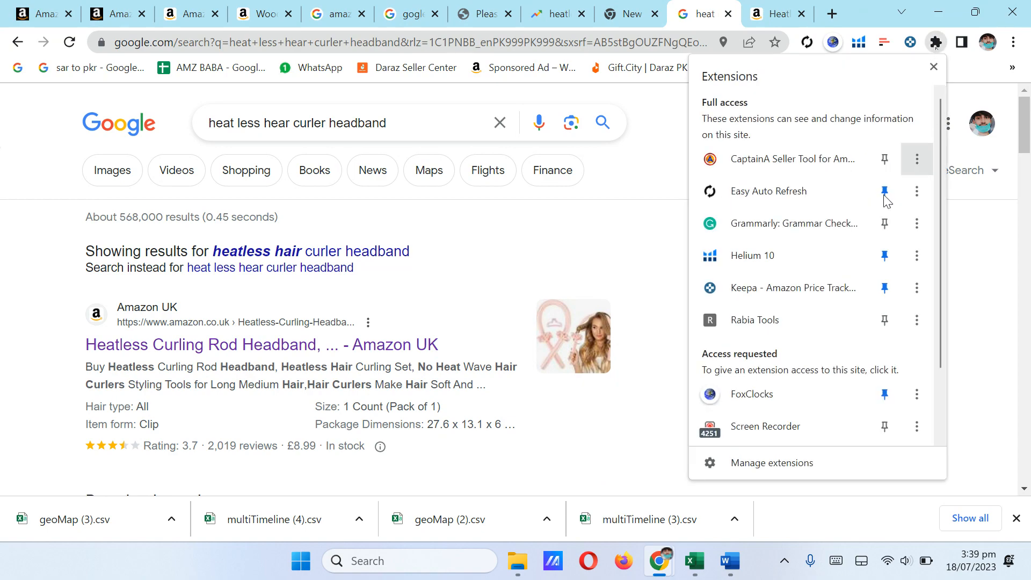